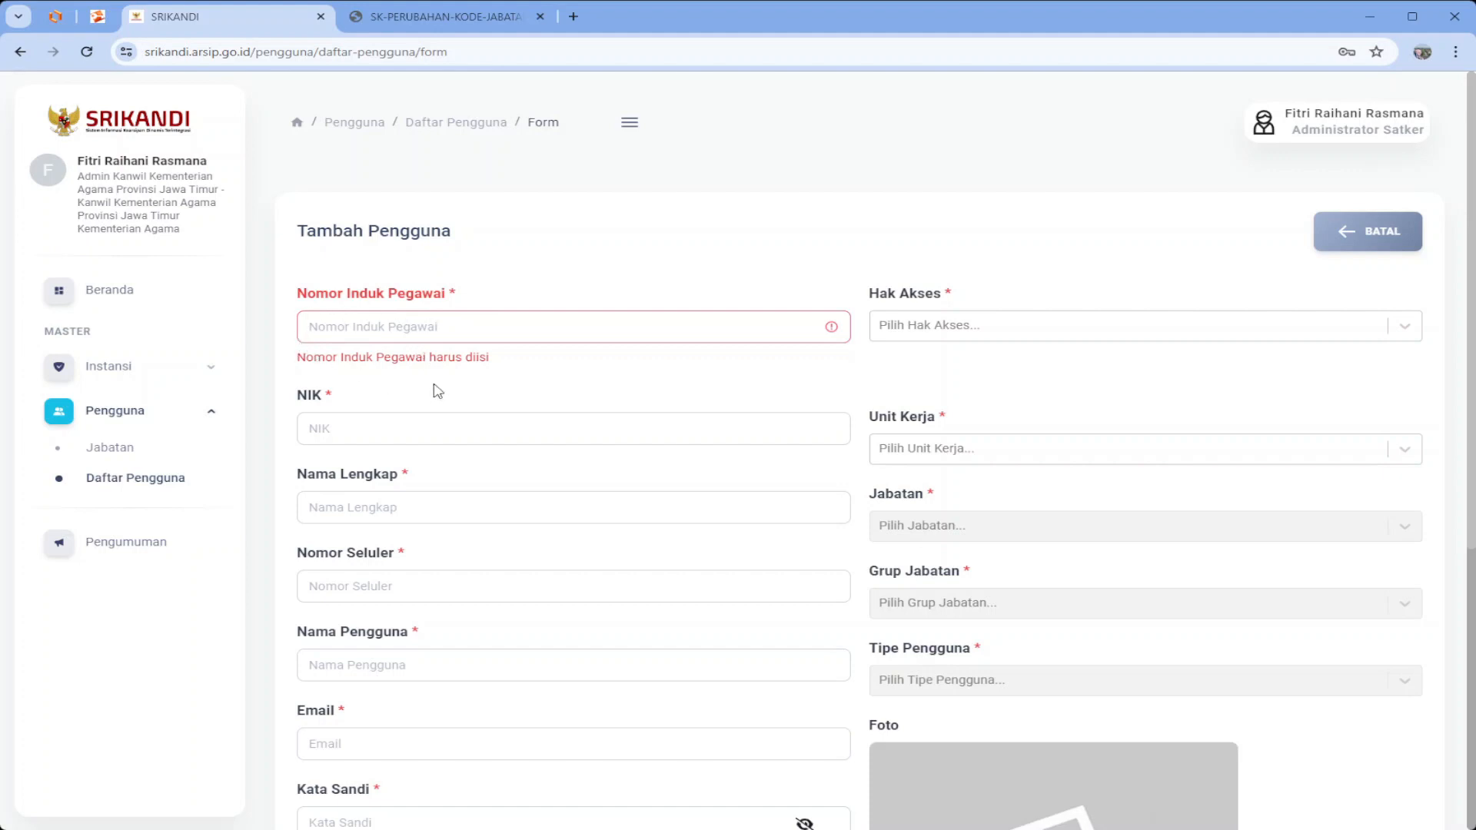
Enter the new user's employee ID (NIP), NIK, full name and mobile number
left_click(396, 330)
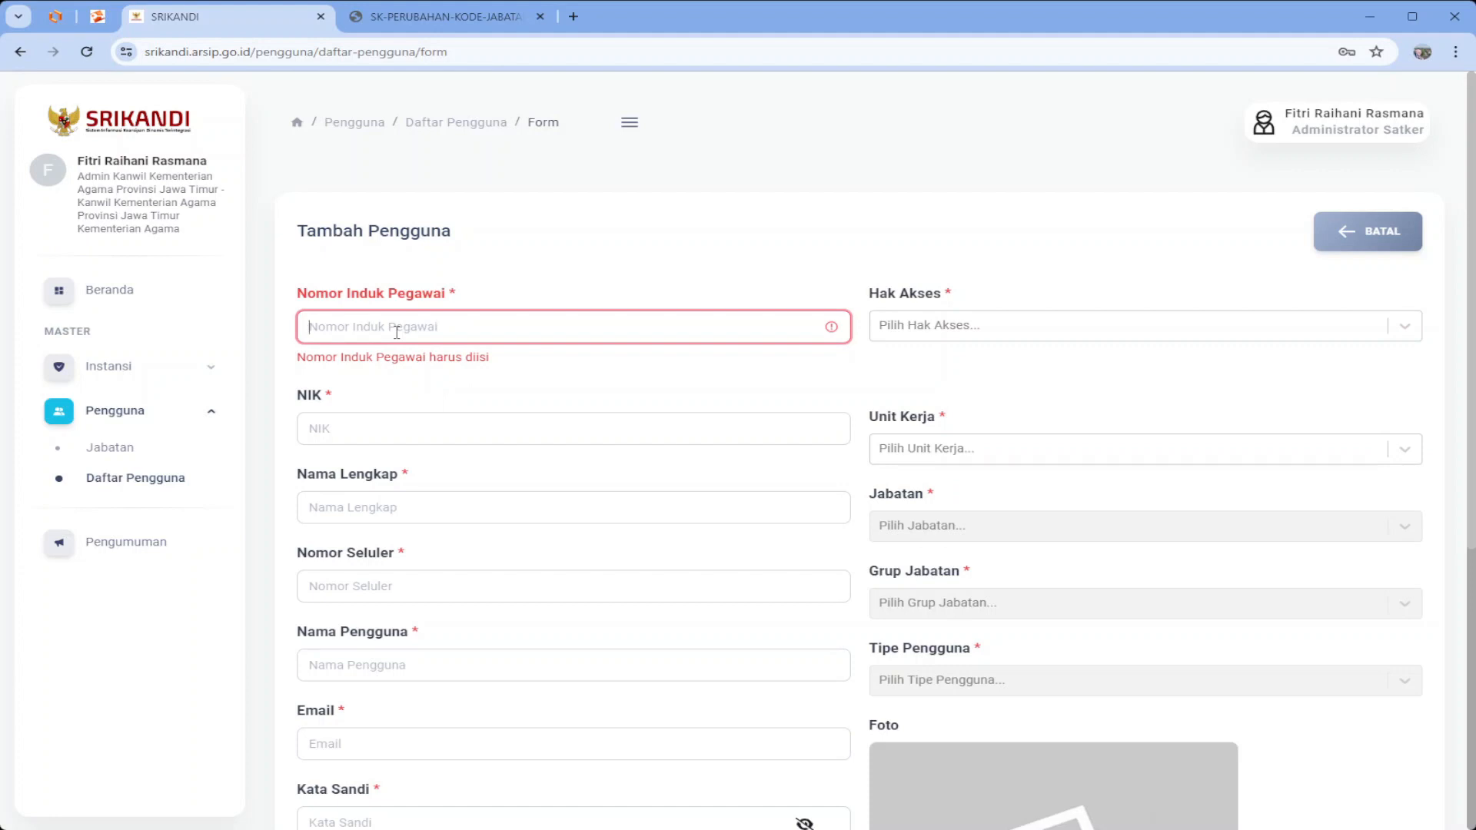
type("19999999")
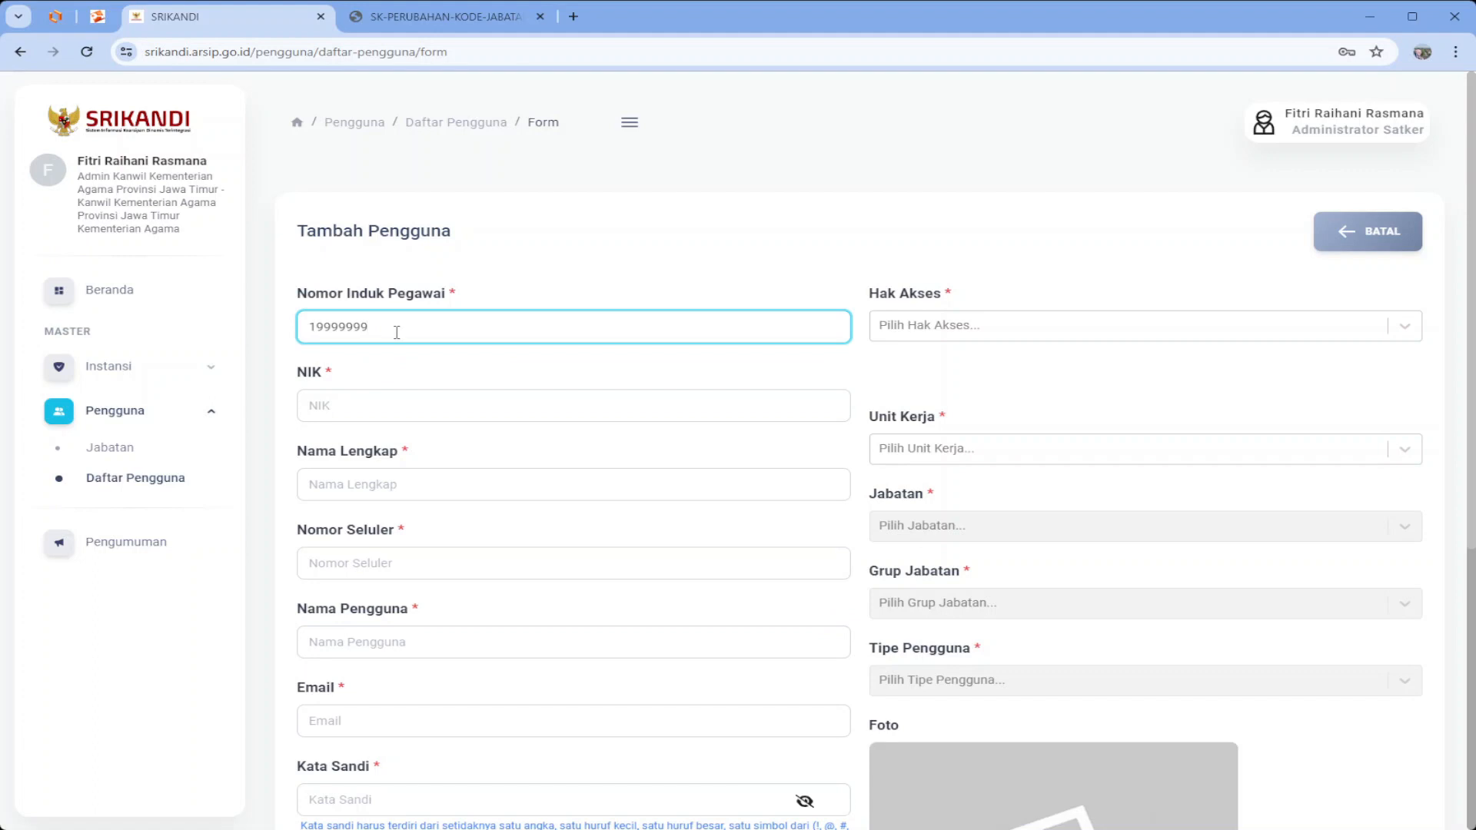
left_click(397, 417)
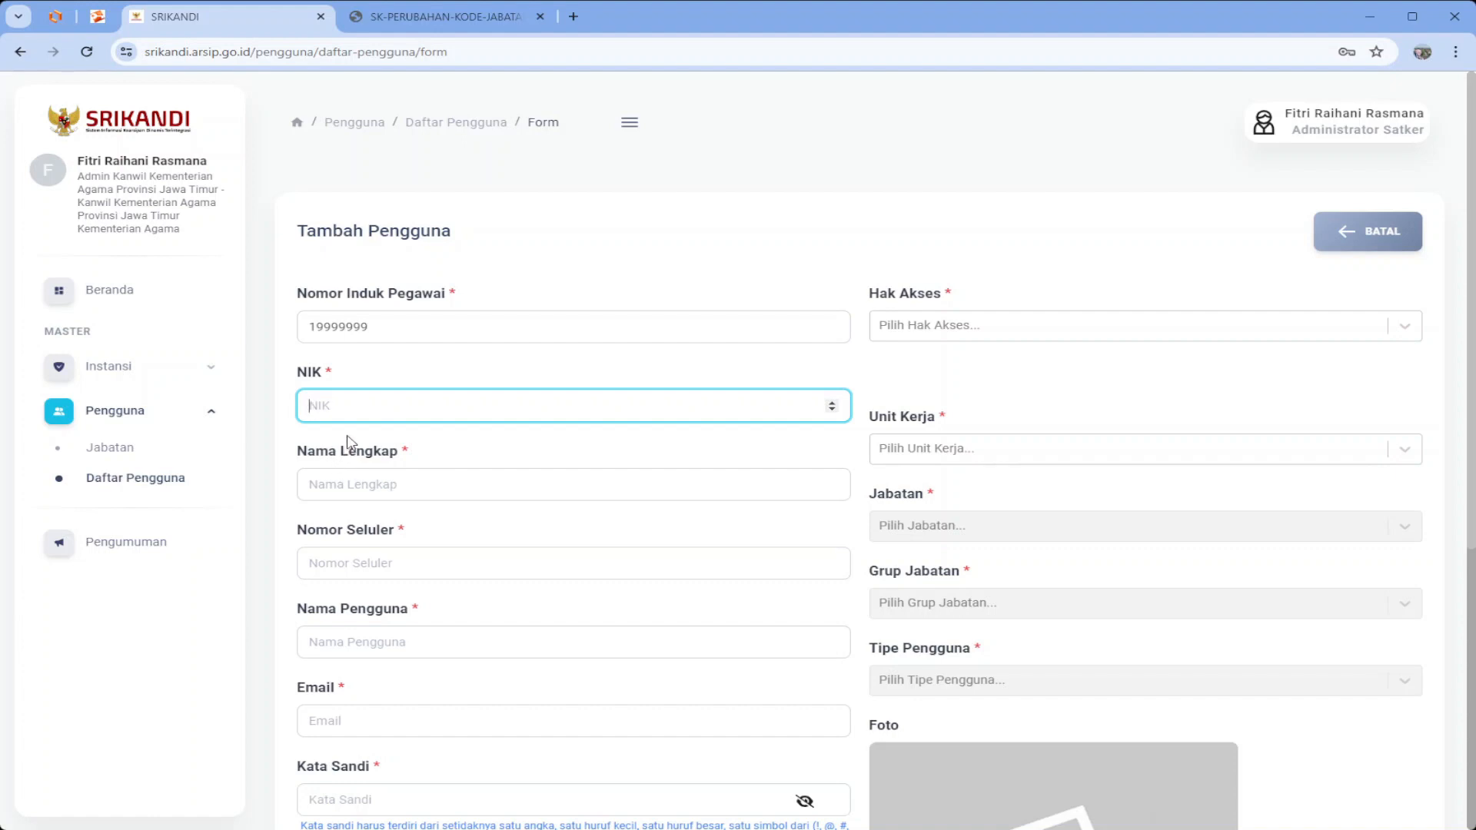
type("111111")
left_click(353, 485)
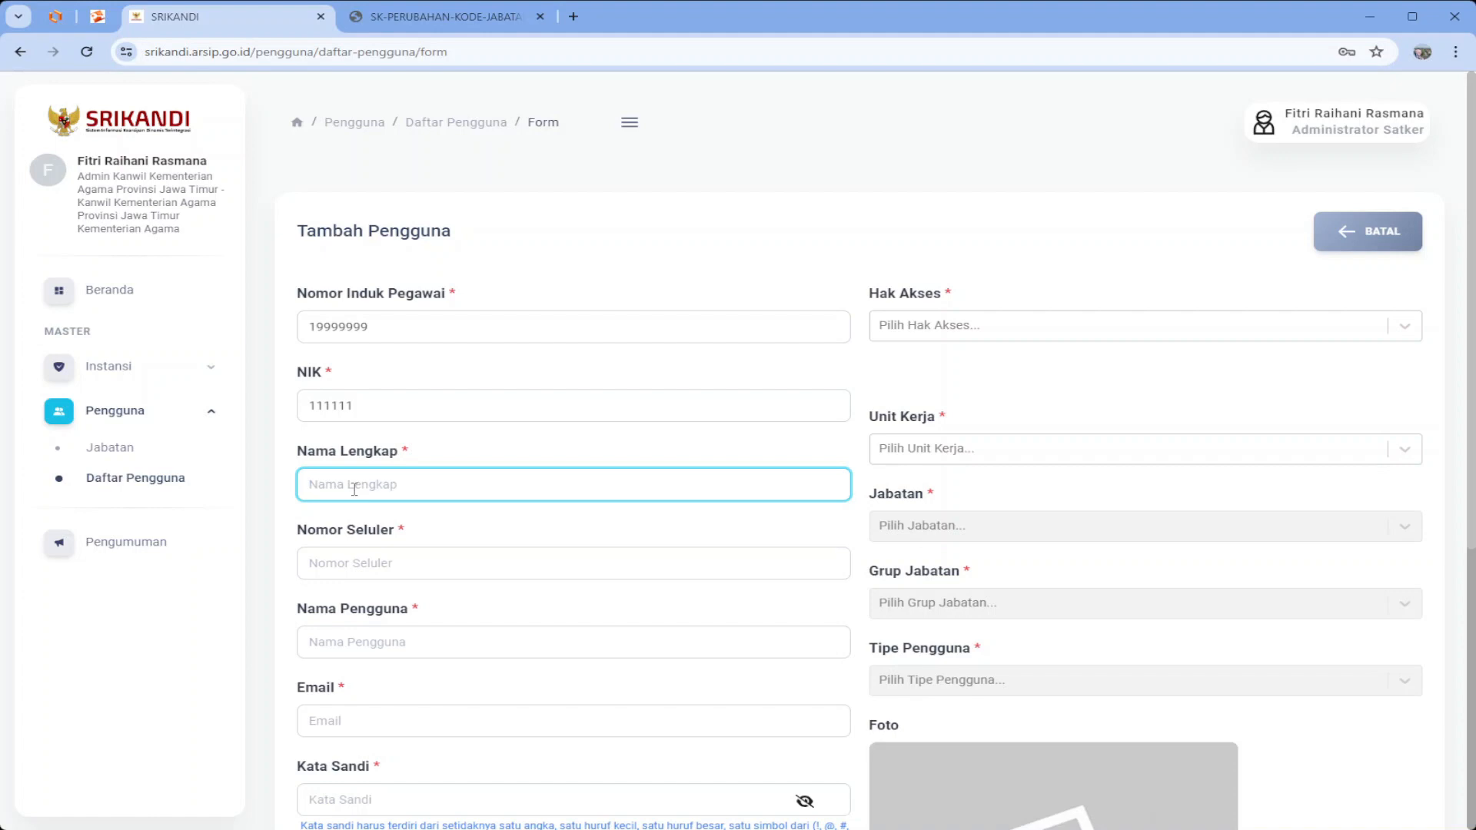
type("Nizam")
key("Tab")
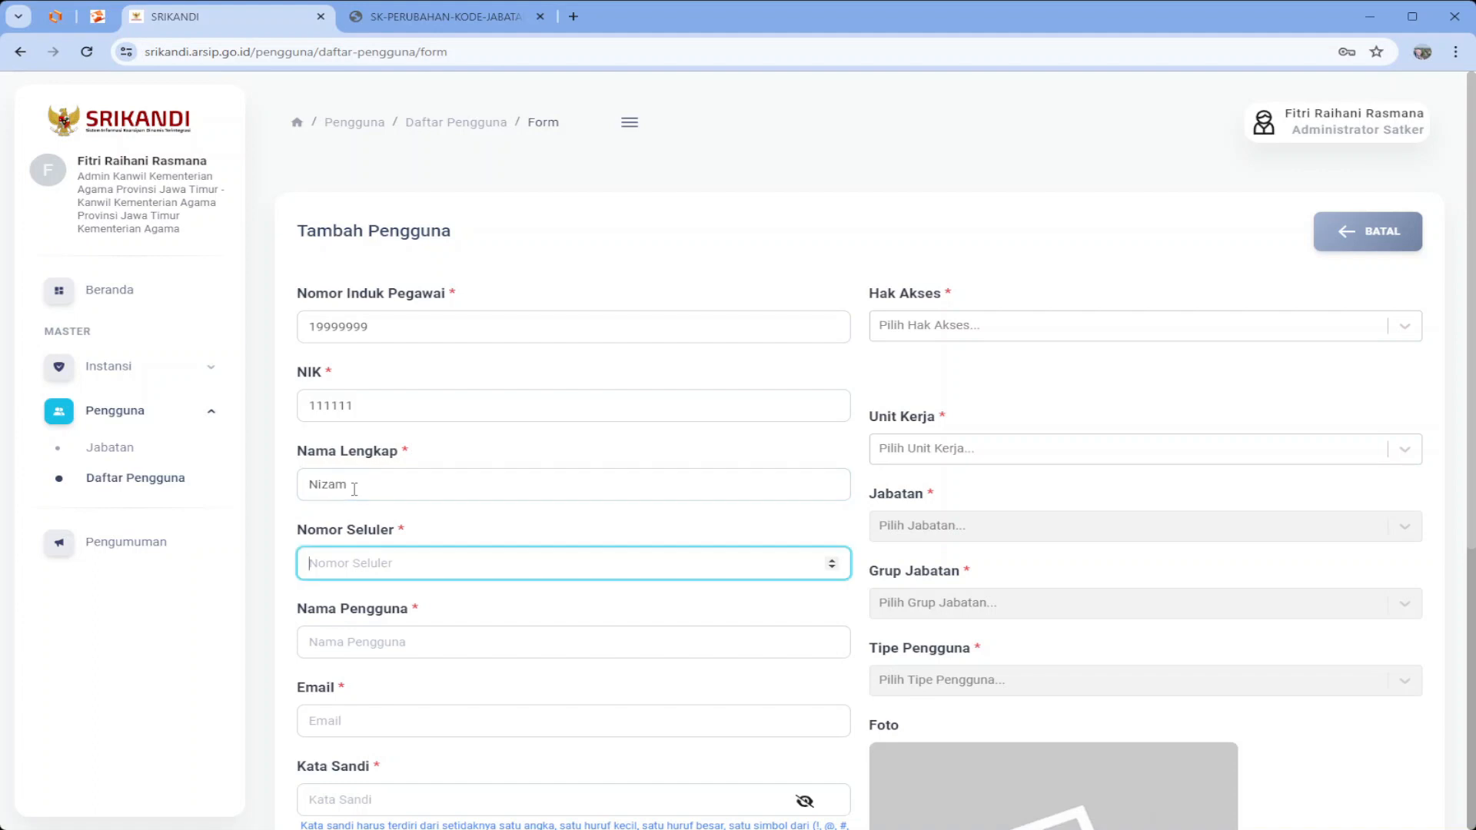
type("08888")
key("Tab")
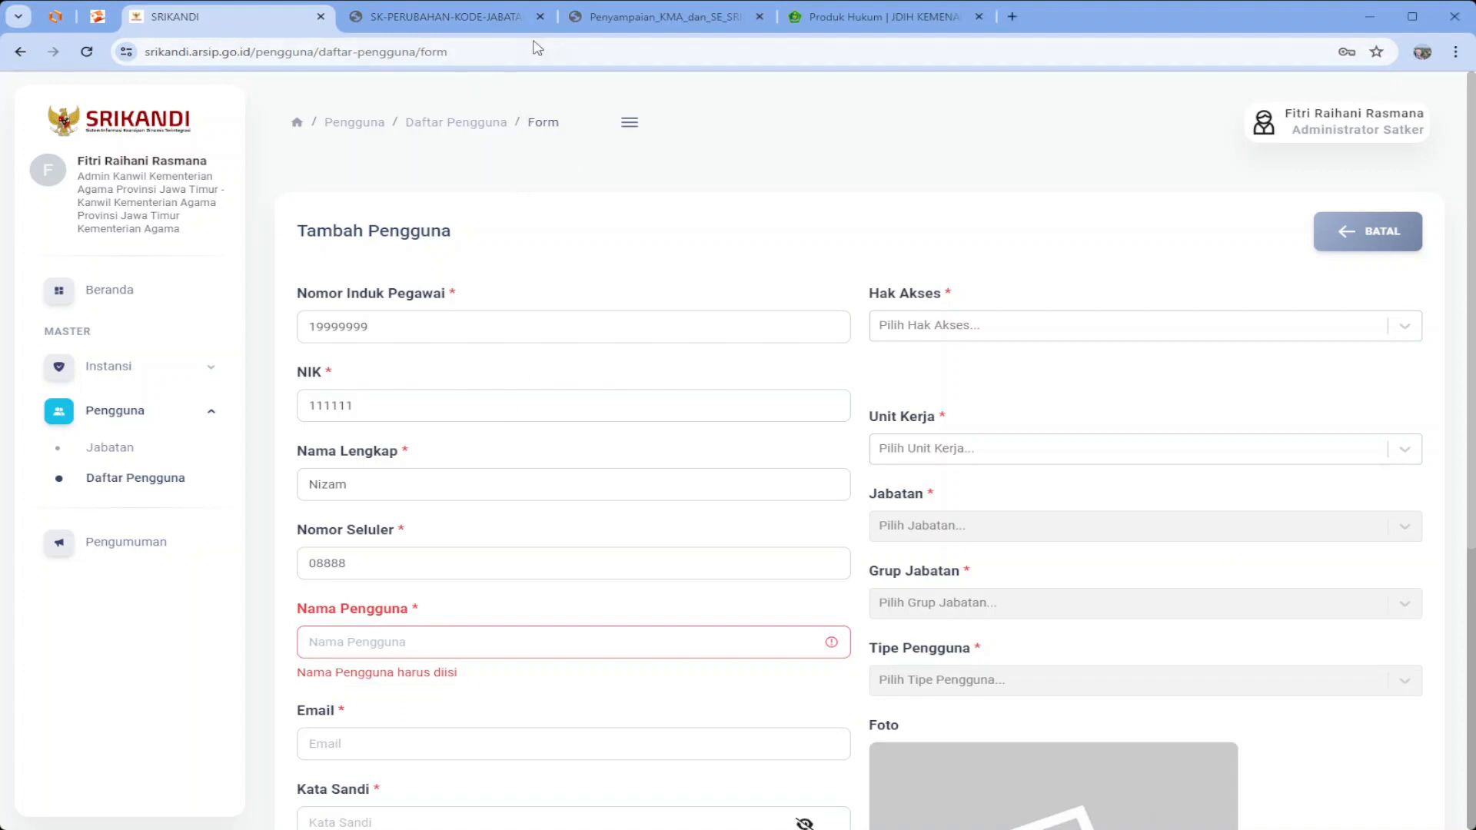
Scroll the SRIKANDI circular PDF to section E item 5 on page 6 about username formats
left_click(632, 17)
scroll(607, 435, "down", 10)
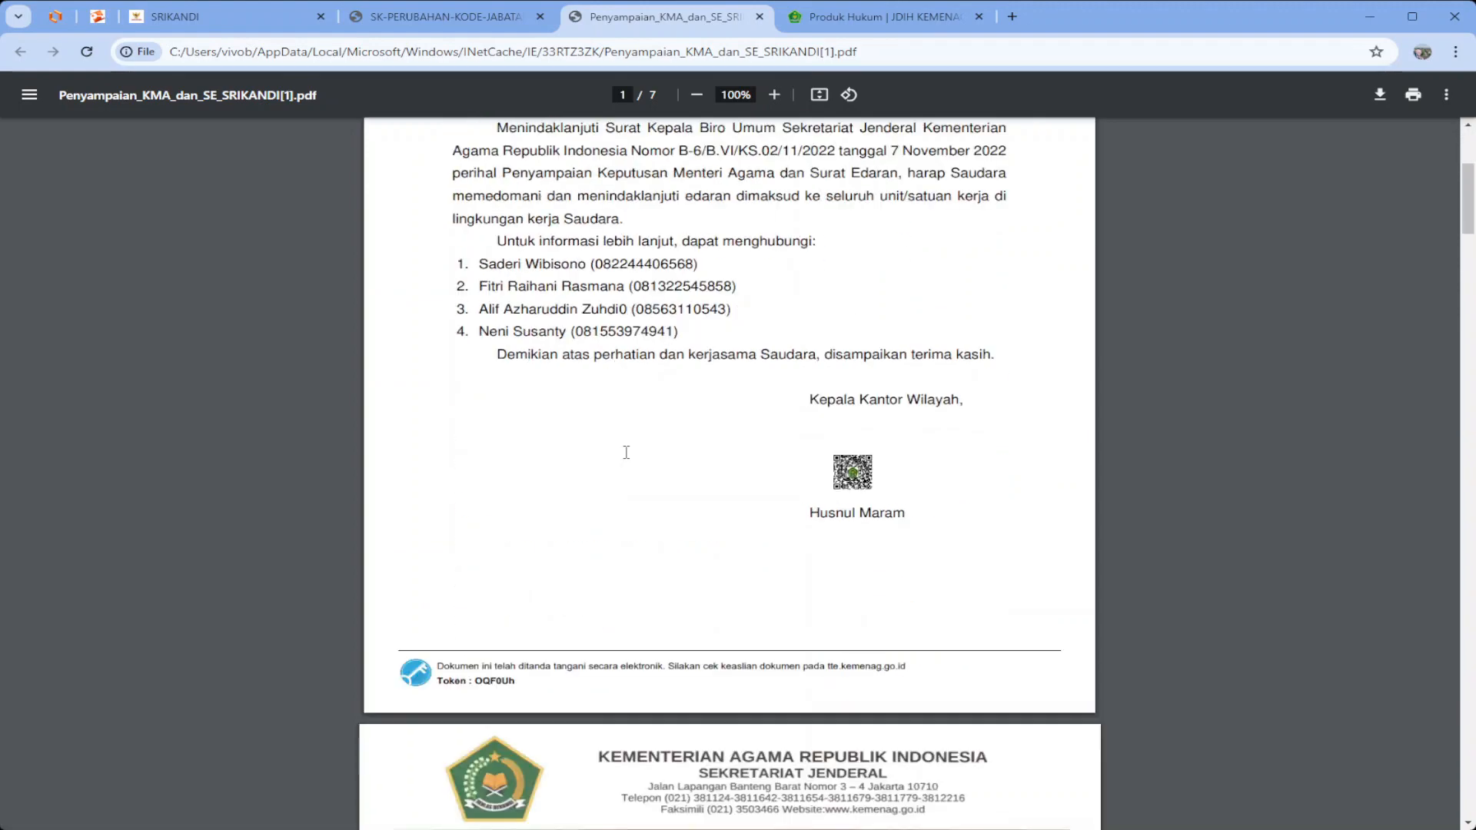
scroll(627, 452, "down", 1)
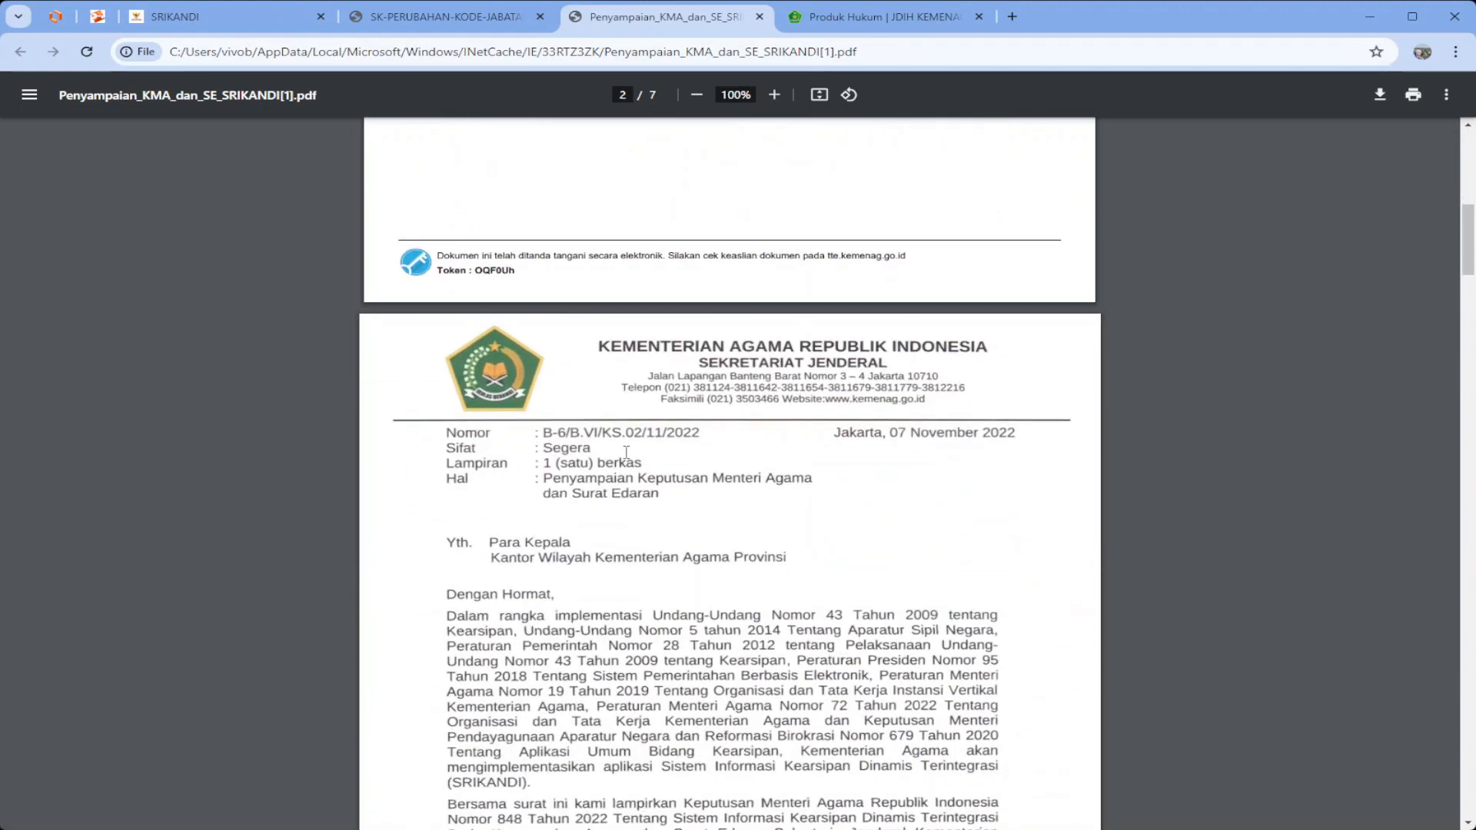
scroll(627, 452, "down", 9)
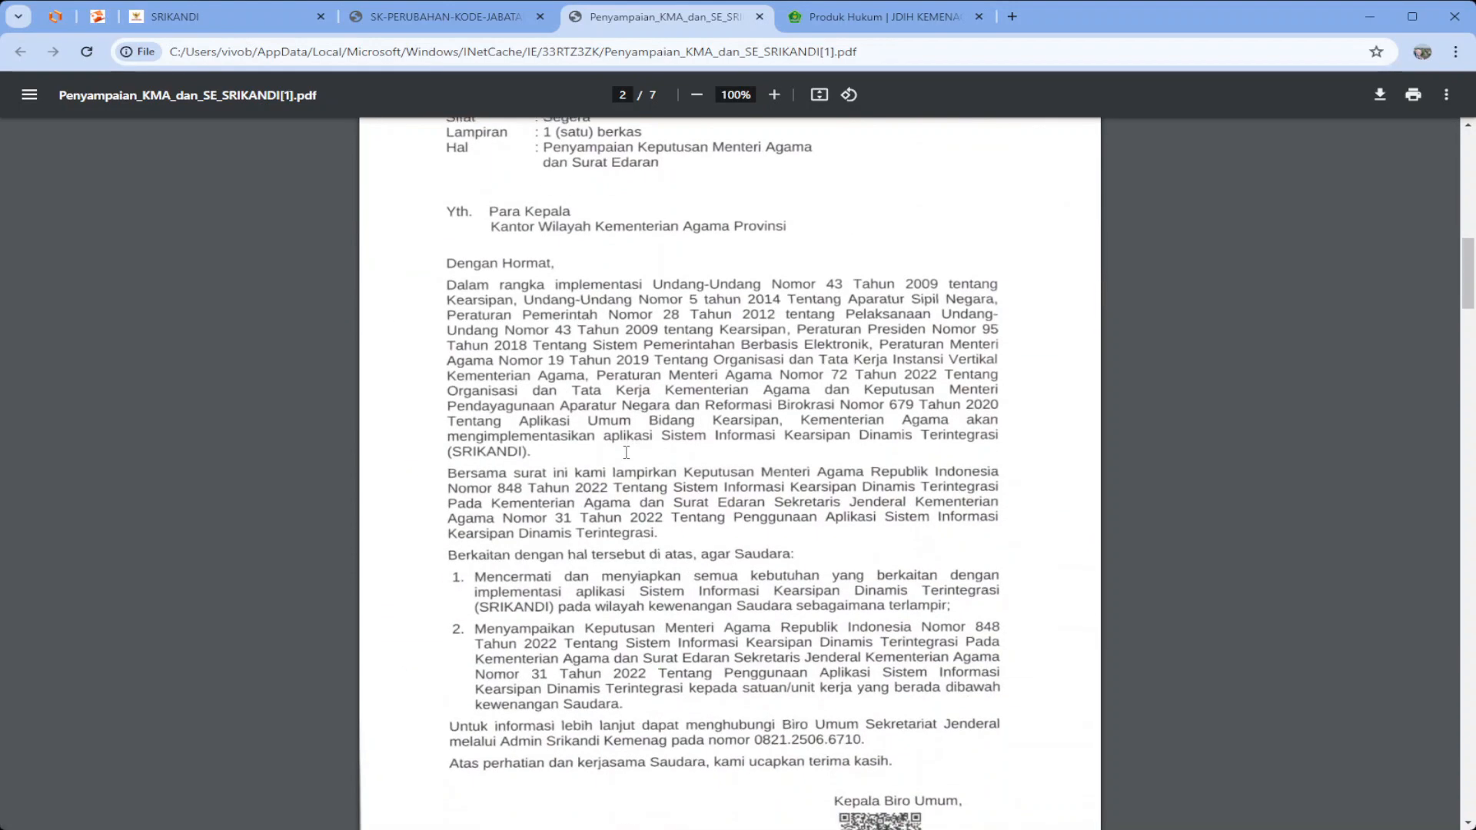
scroll(626, 452, "down", 3)
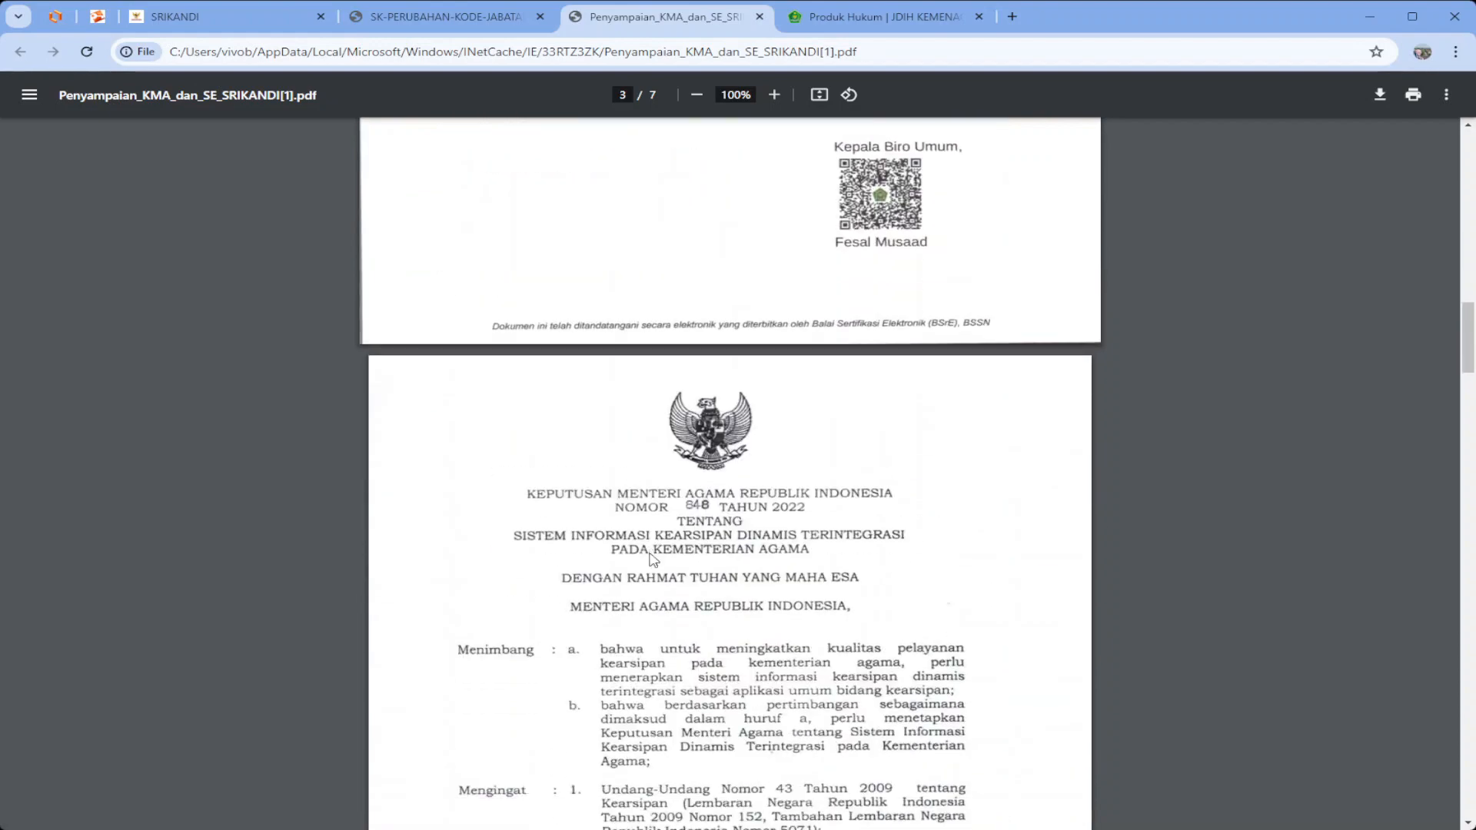
scroll(673, 592, "down", 2)
scroll(673, 592, "down", 20)
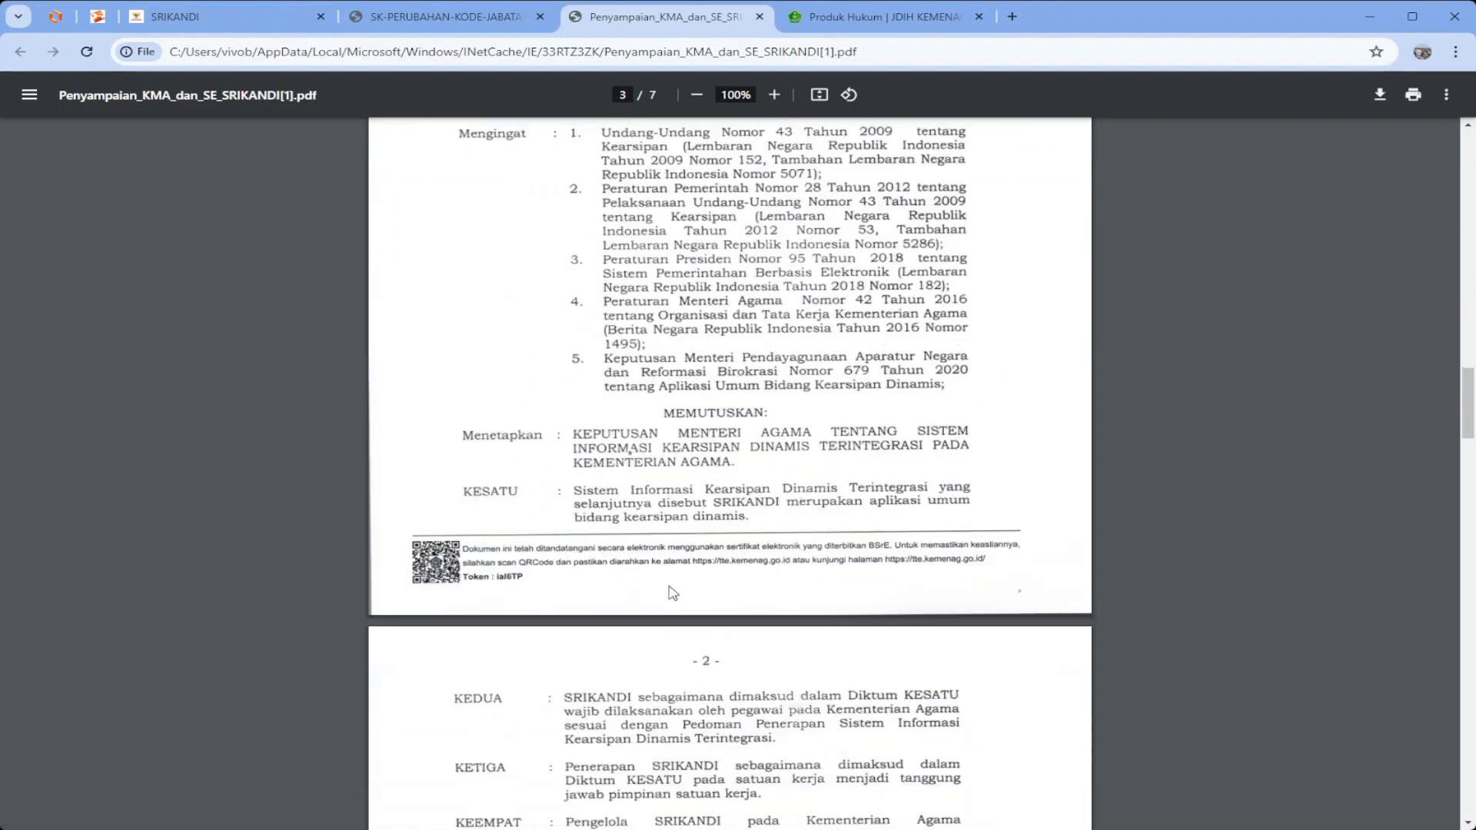
scroll(672, 592, "down", 15)
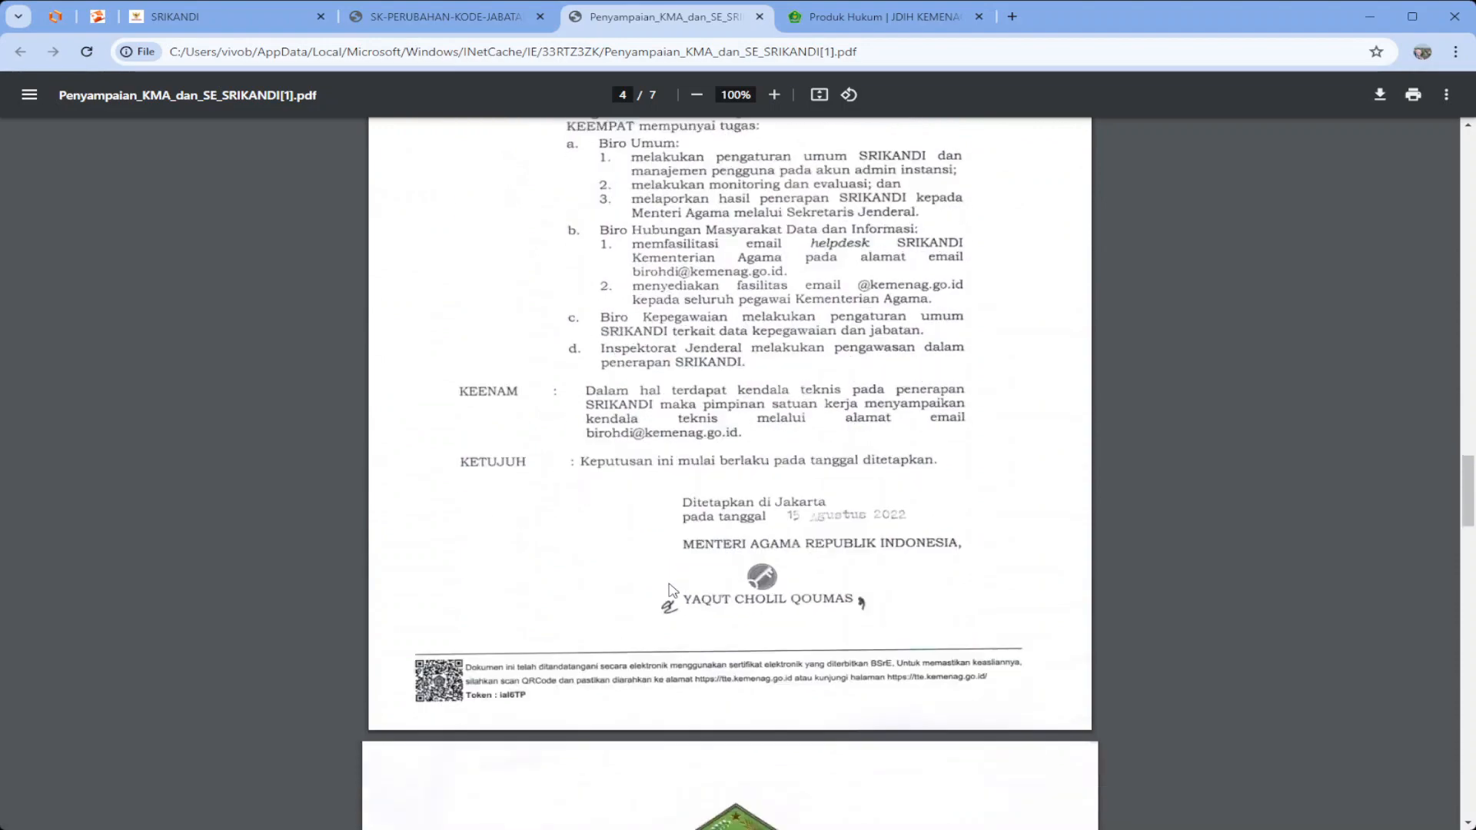
scroll(670, 576, "up", 5)
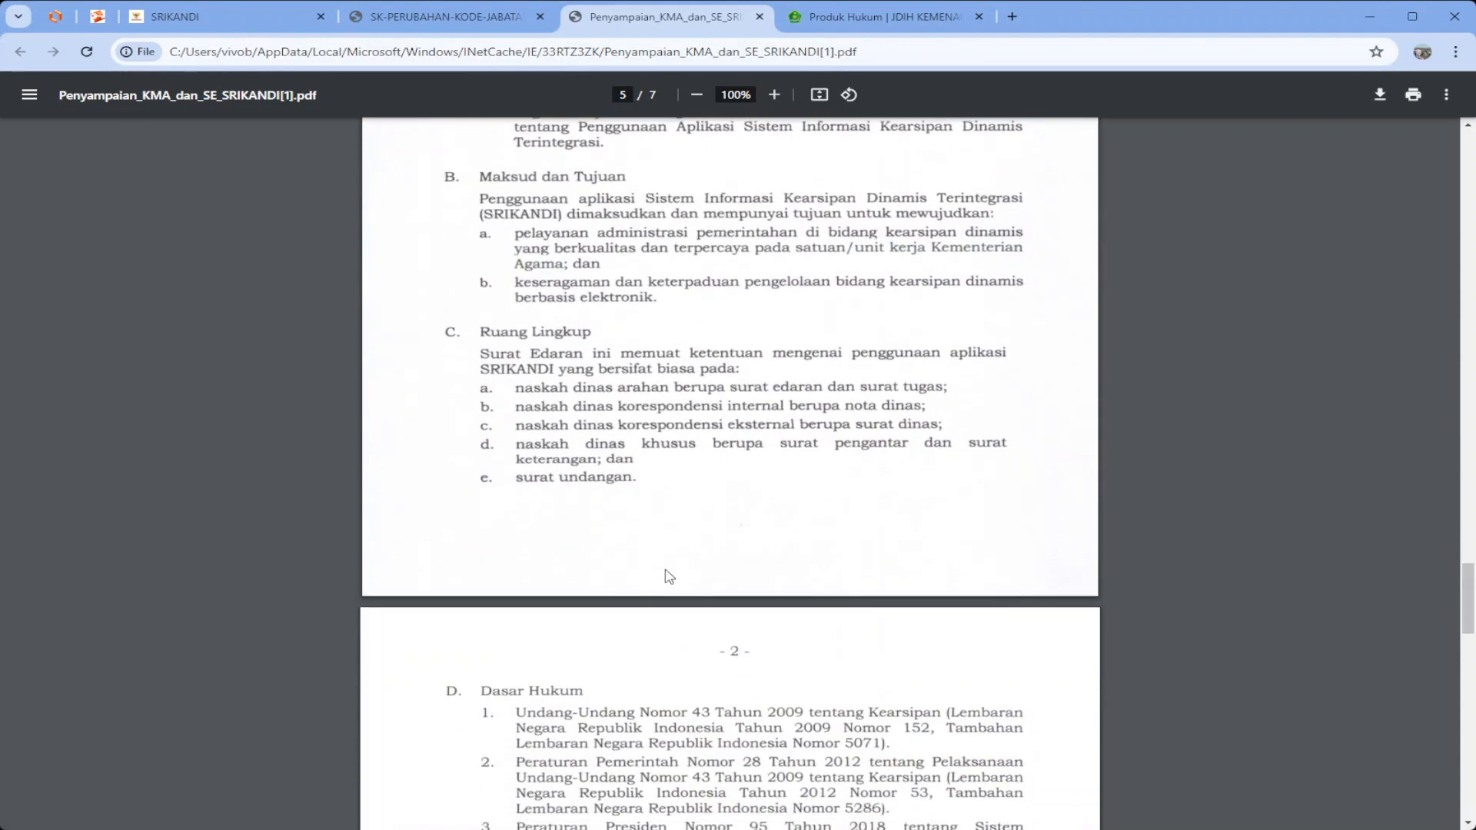
scroll(670, 577, "down", 14)
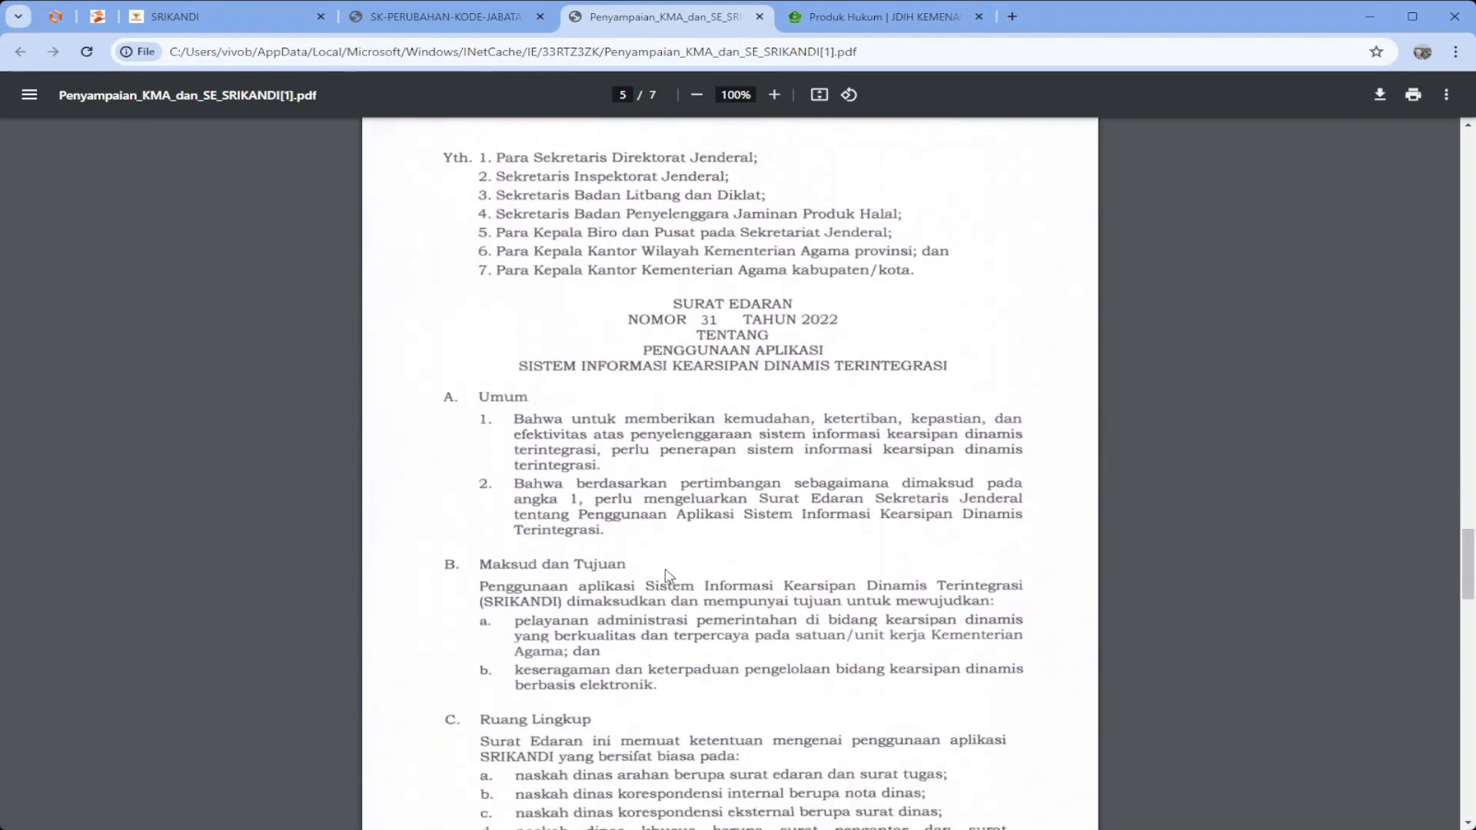
scroll(667, 575, "down", 6)
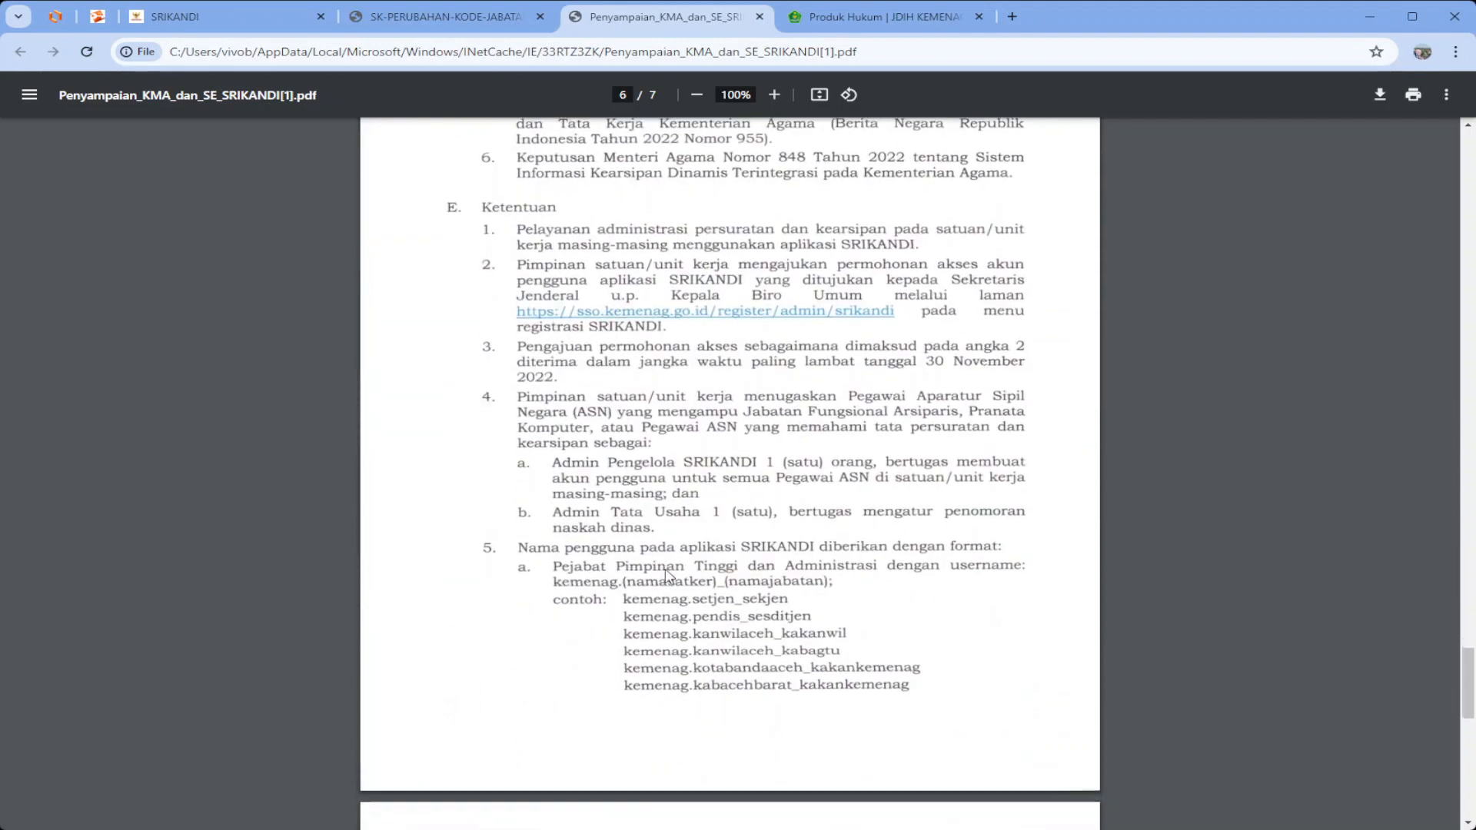
scroll(653, 565, "down", 2)
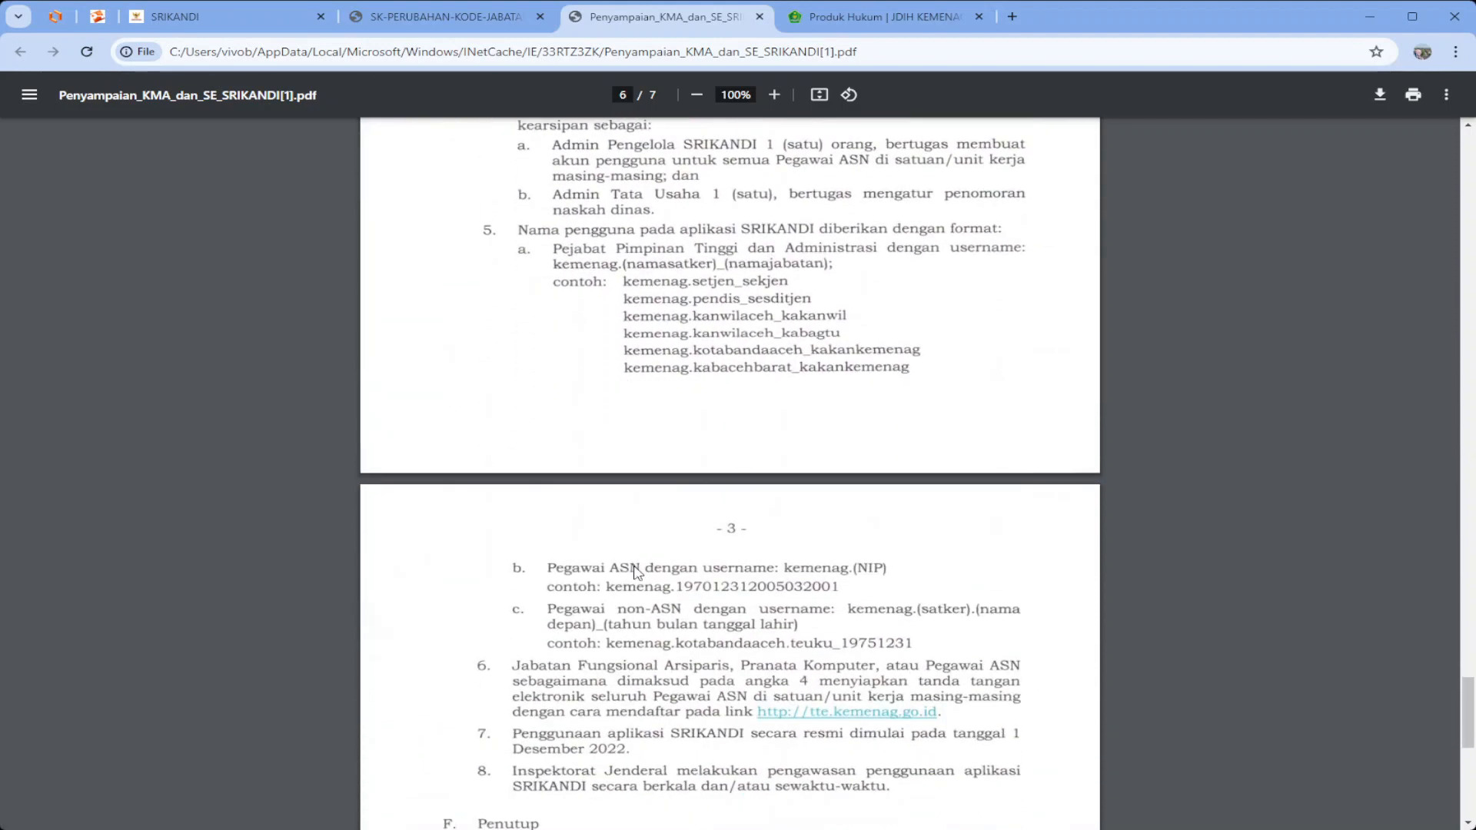
scroll(646, 565, "up", 1)
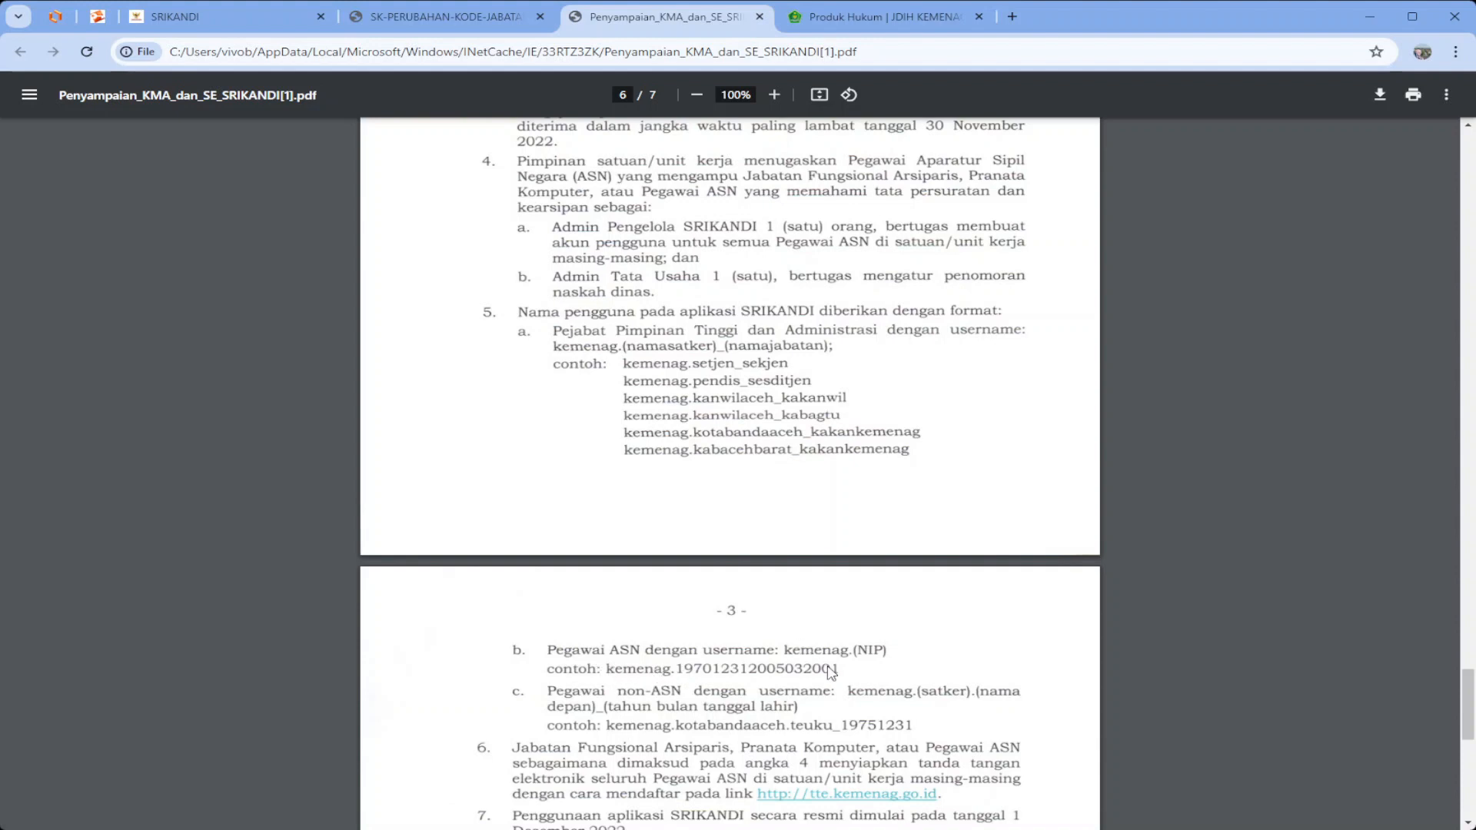
scroll(644, 695, "down", 1)
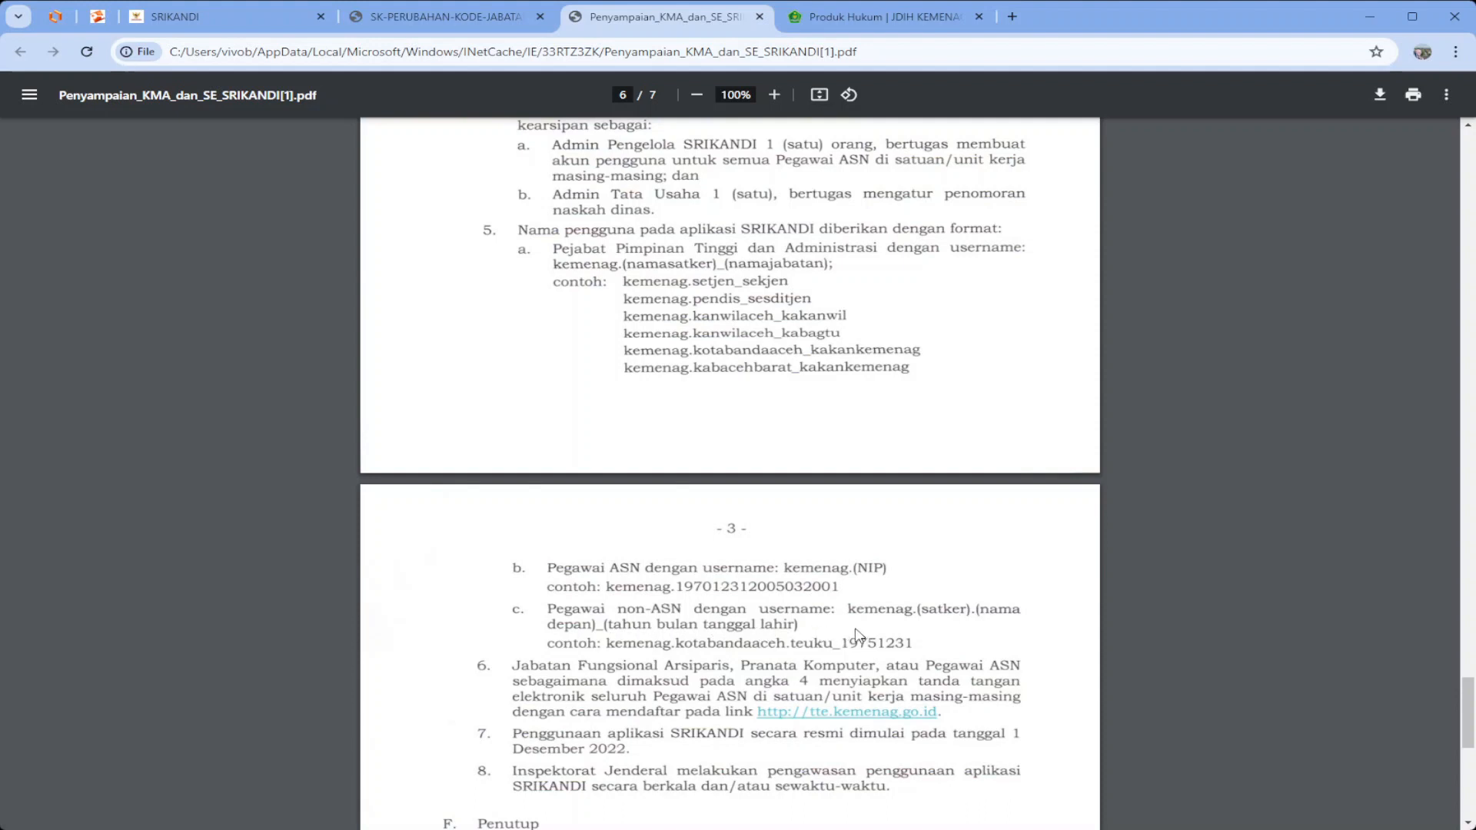
scroll(856, 635, "up", 1)
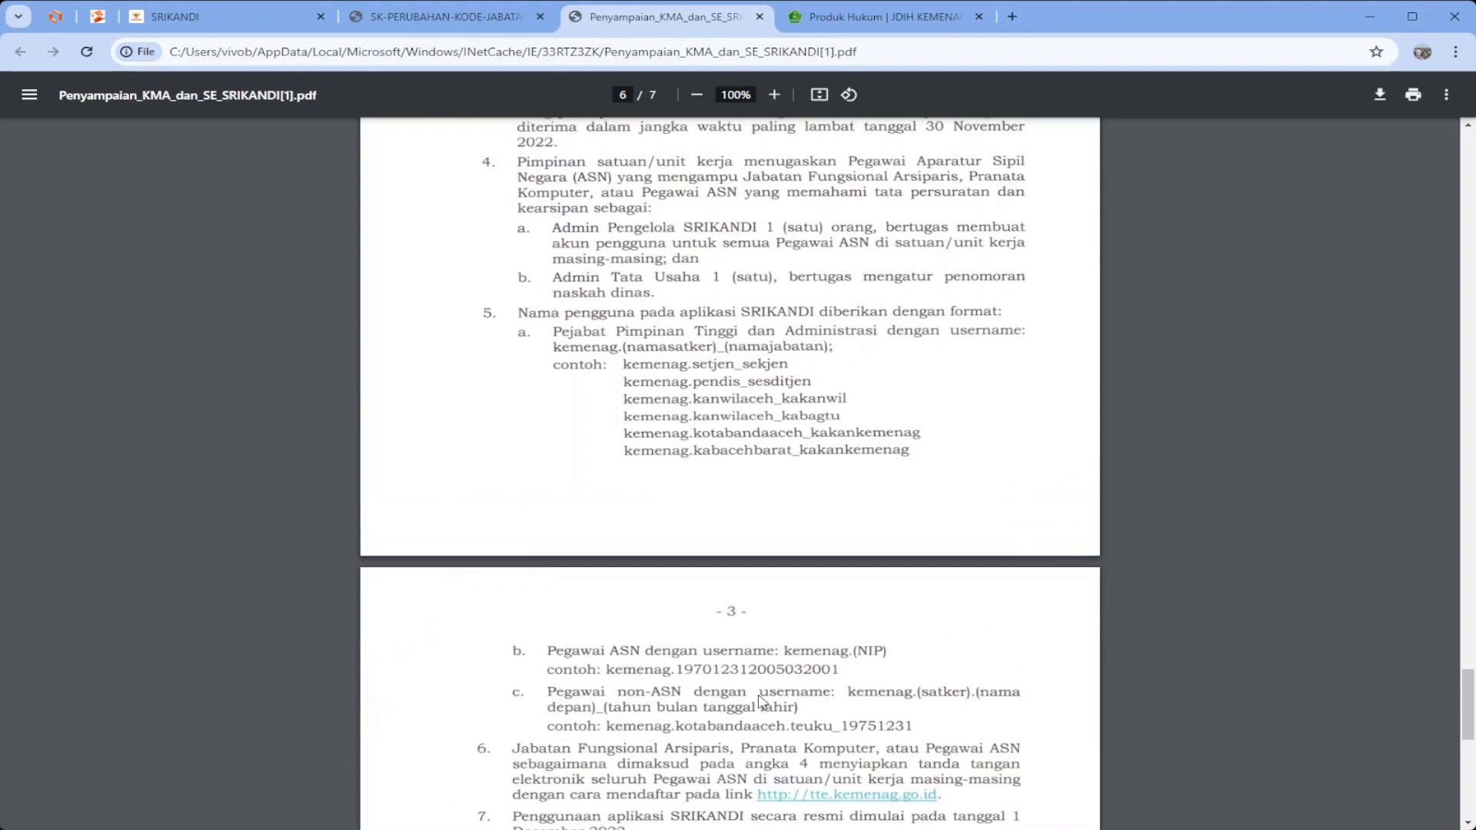
scroll(759, 701, "up", 1)
Back on the user form, enter the username kemenag.kabupatenx_admin
left_click(235, 17)
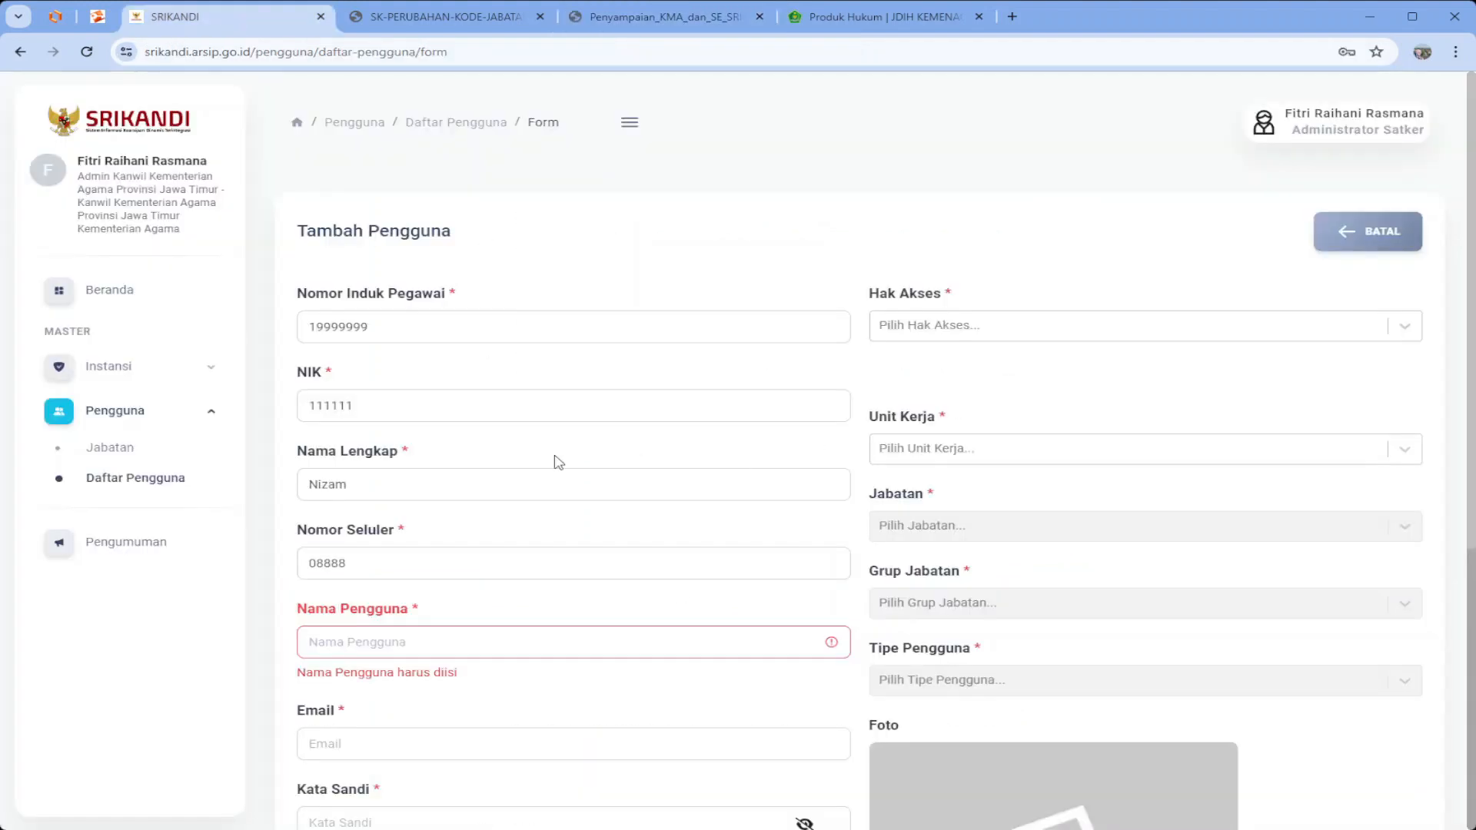
left_click(382, 639)
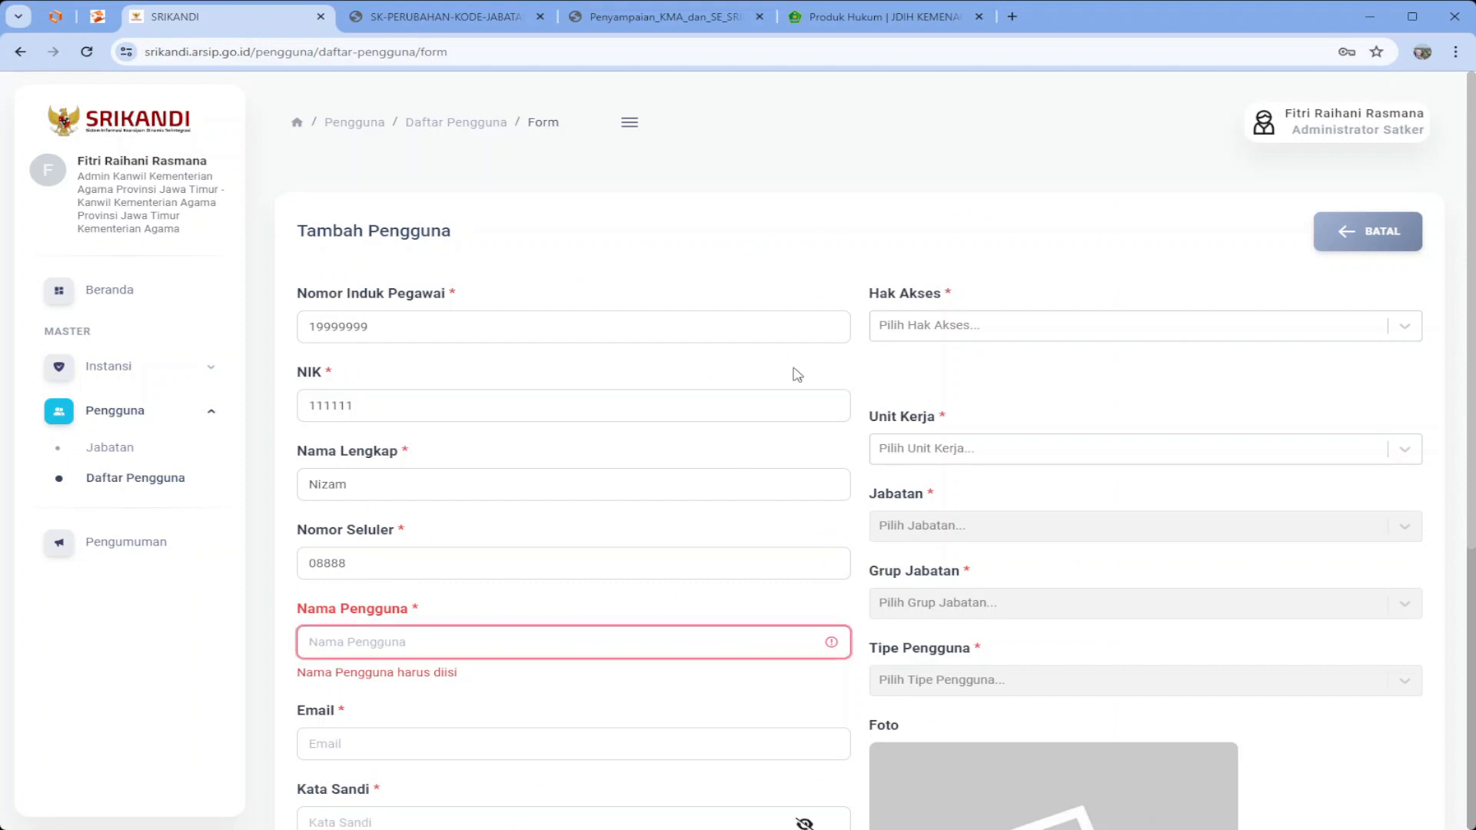
type("kemenag.")
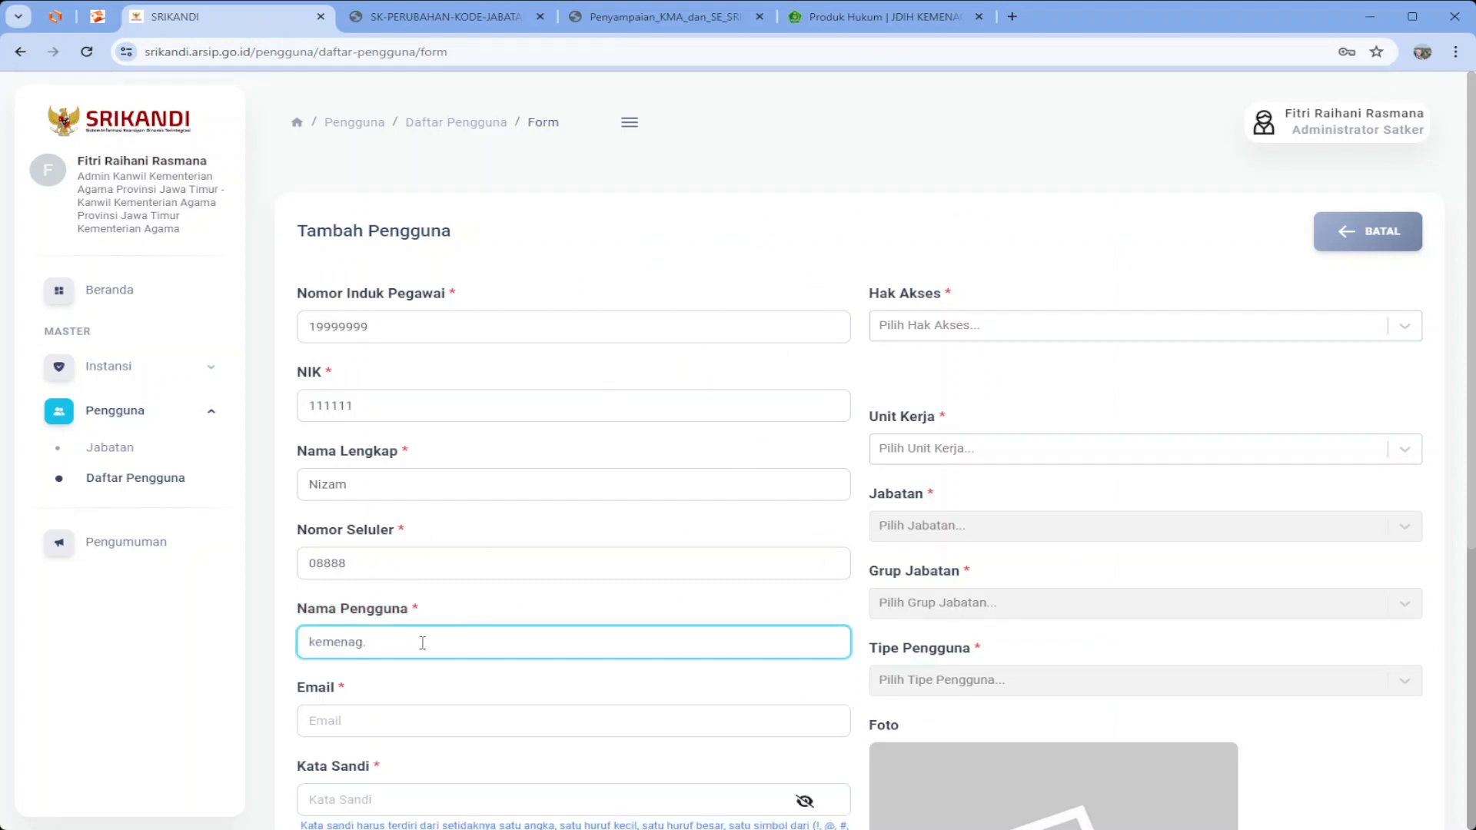
type("kabupatenx_admin")
scroll(528, 661, "down", 2)
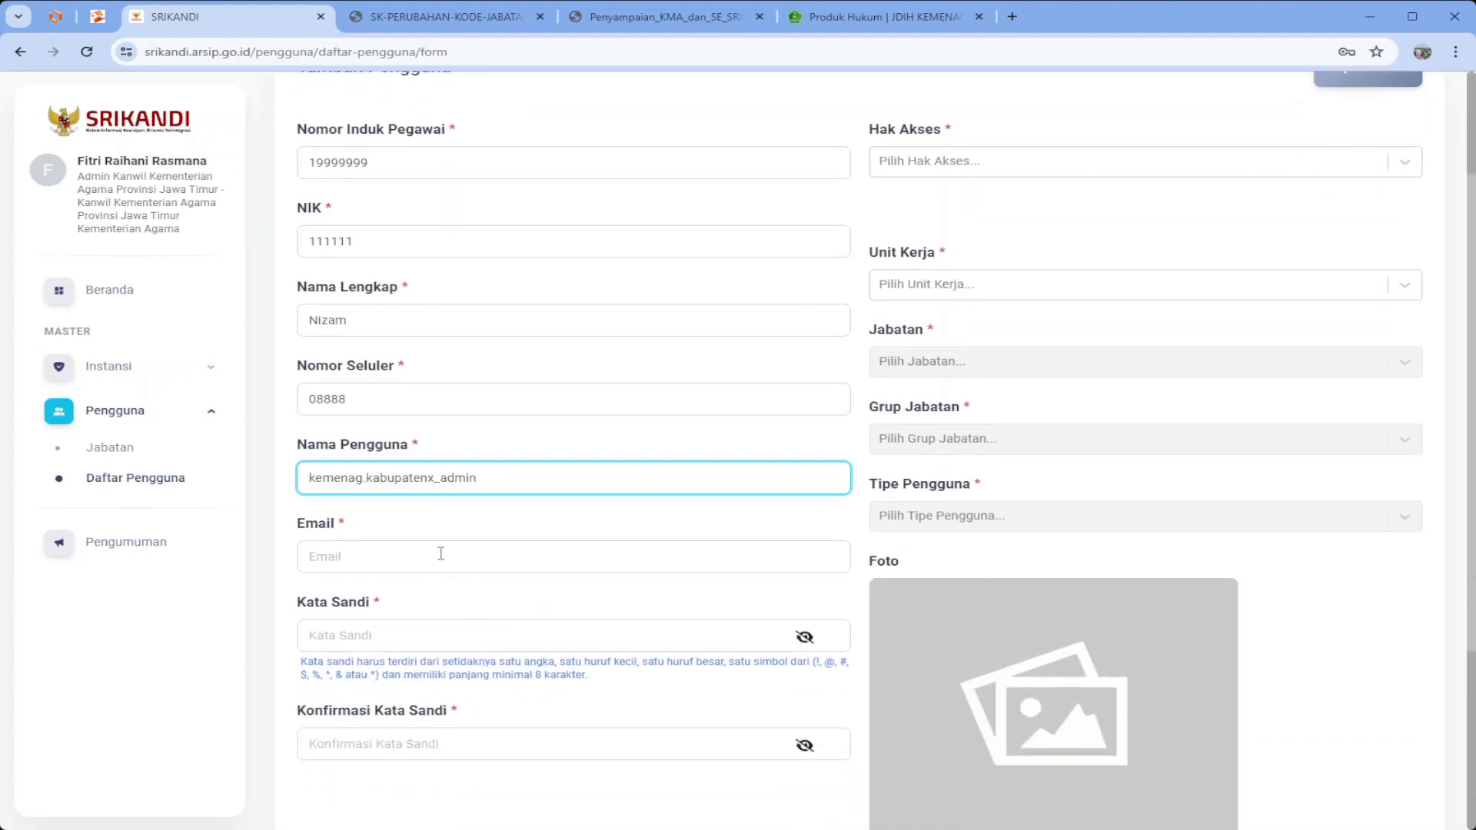
Build the e-mail from the employee ID with the kemenag.go.id domain
left_click(441, 555)
left_click(433, 616)
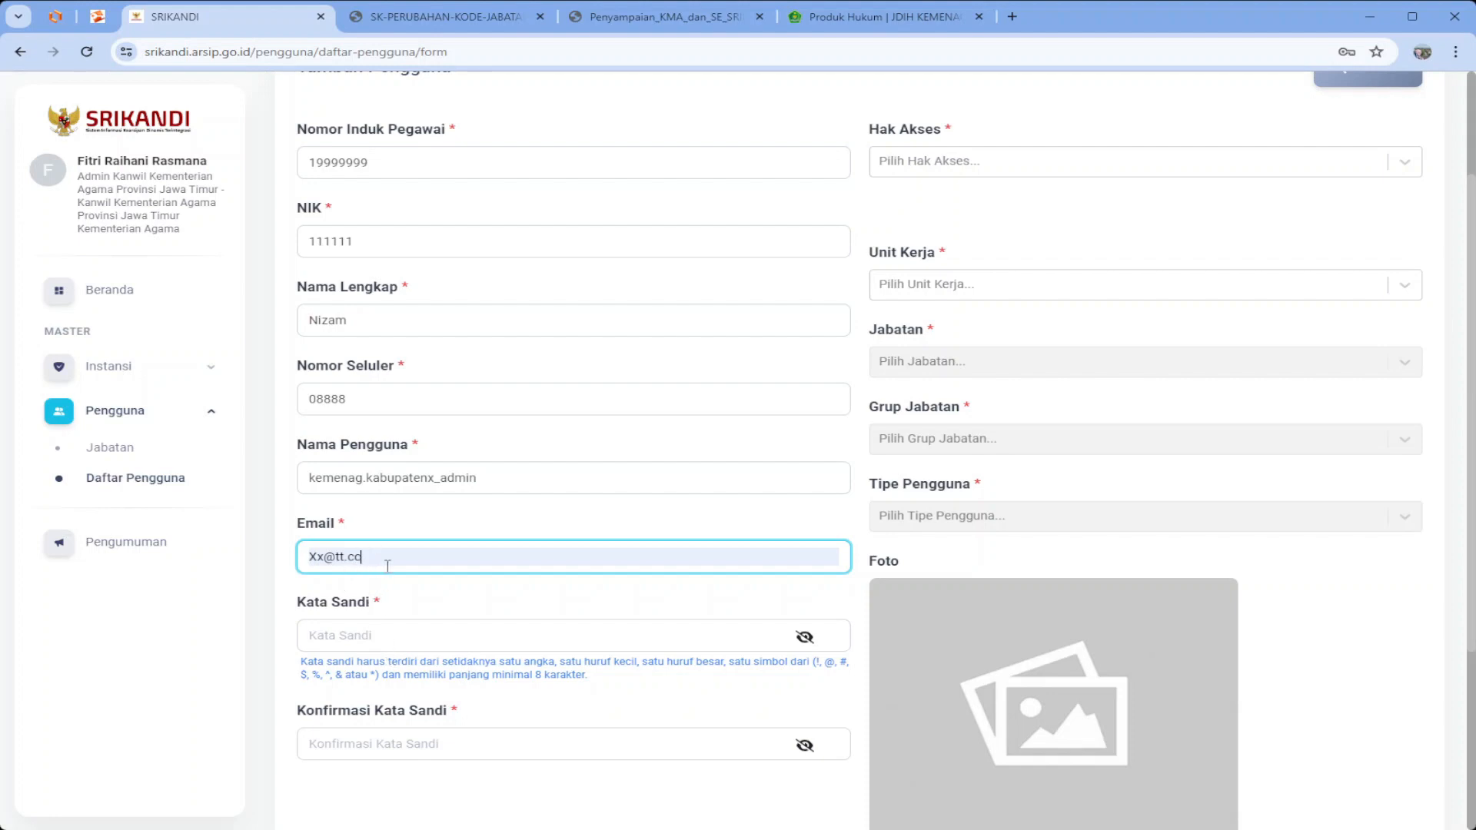
double_click(342, 162)
key("ctrl+c")
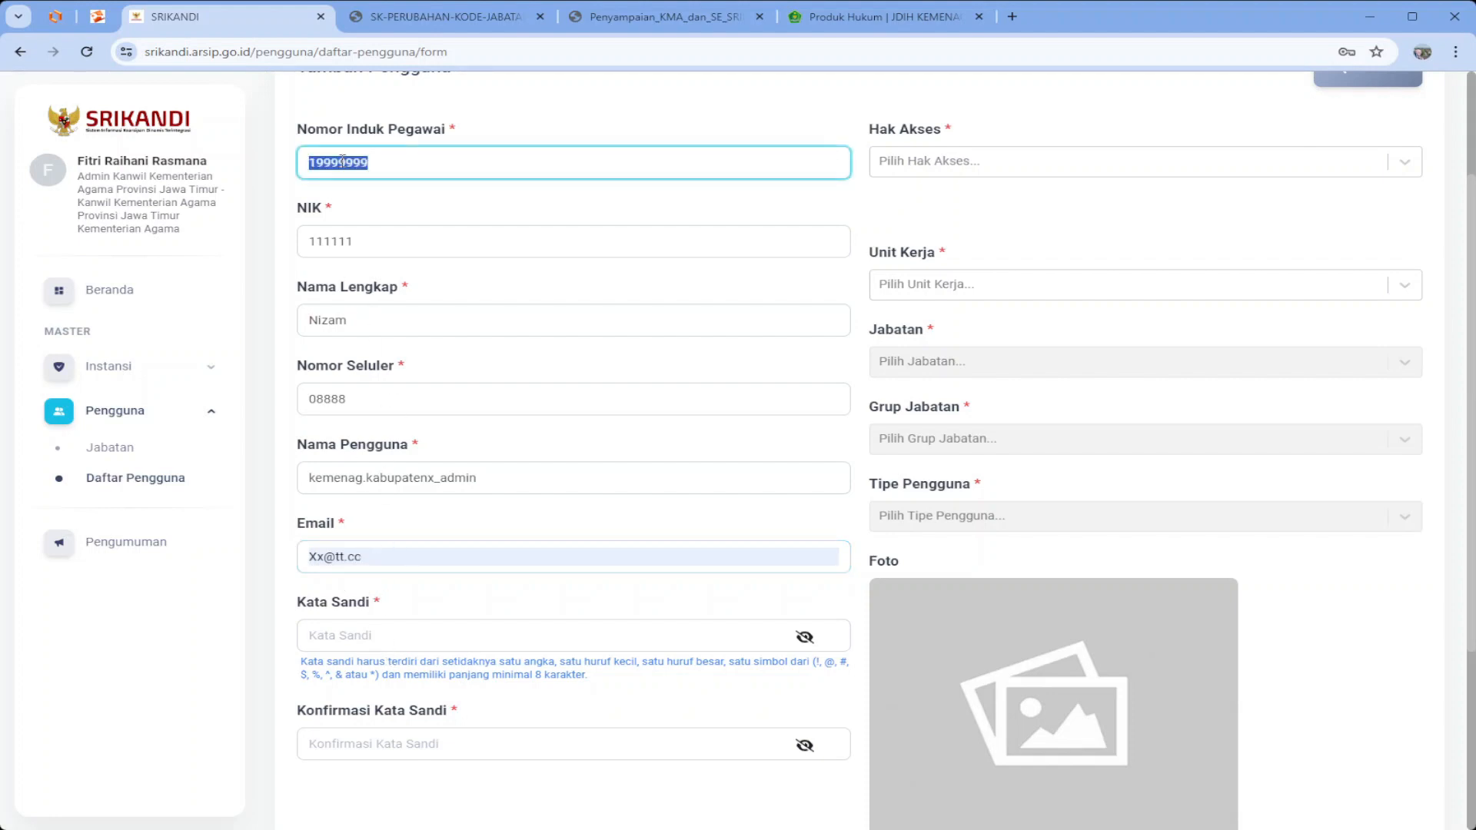
left_click(309, 555)
double_click(310, 555)
key("ctrl+v")
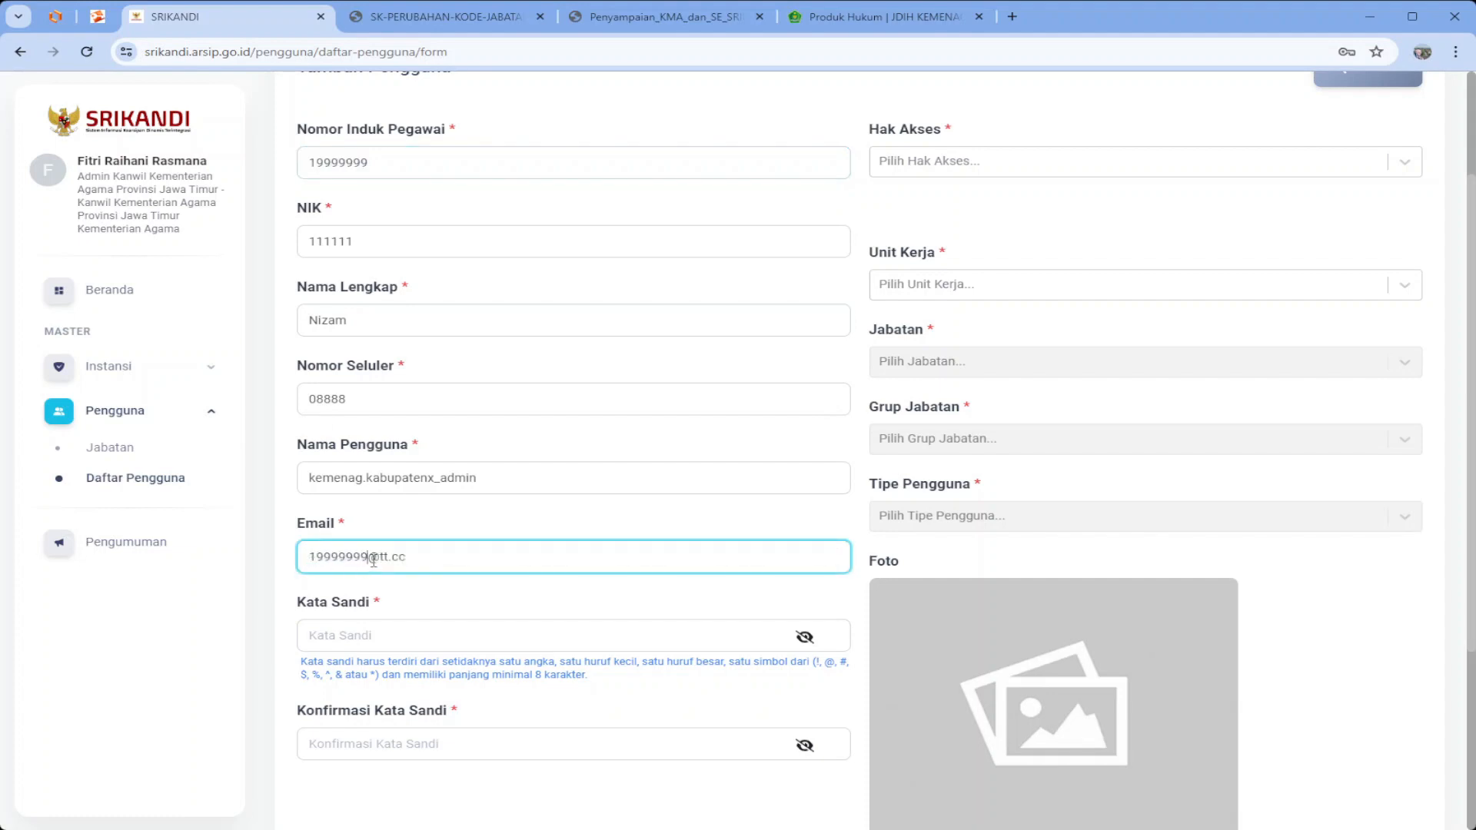
left_click_drag(380, 557, 601, 564)
type("kemenag.go.id")
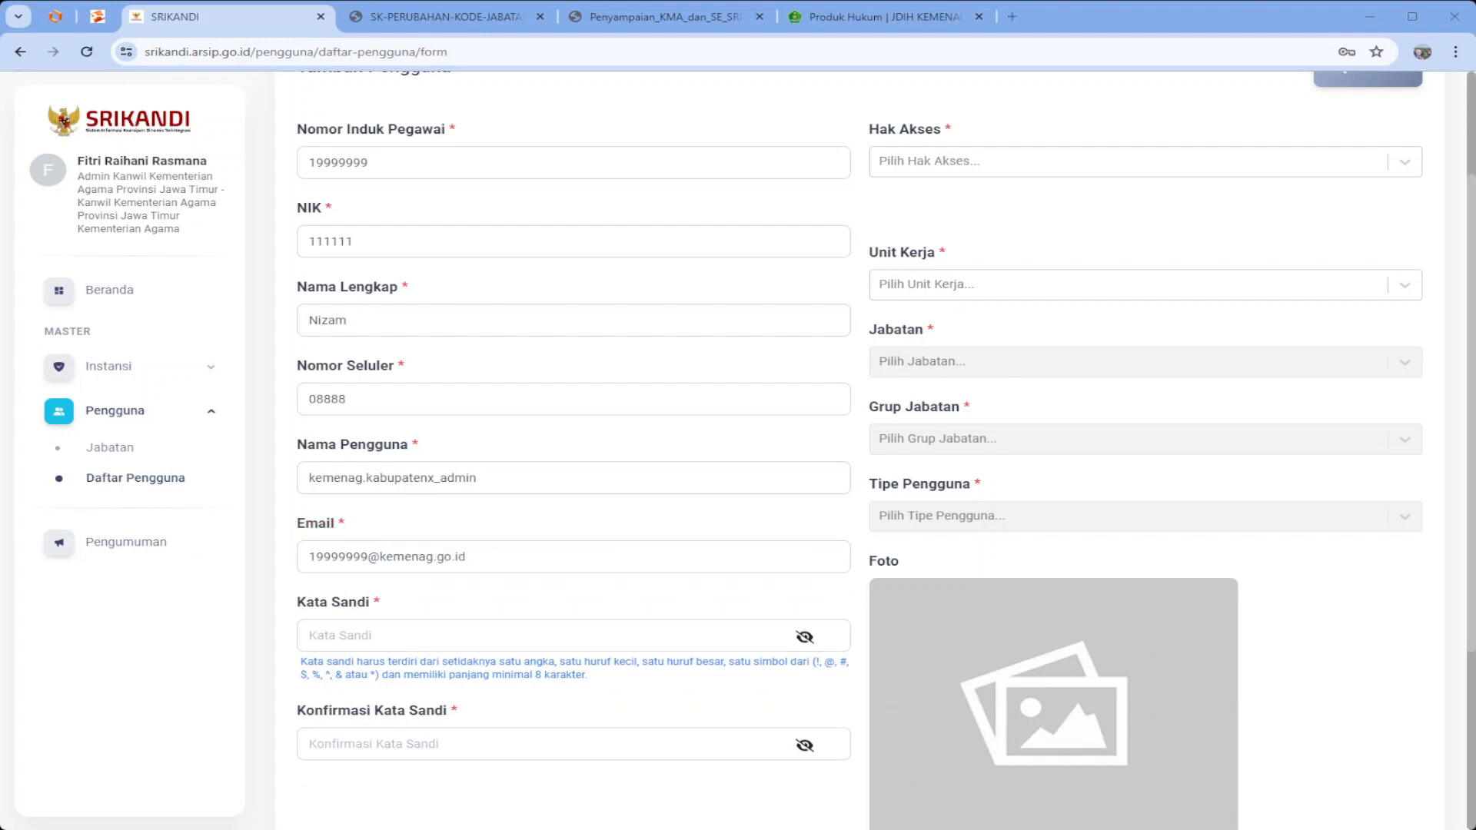
Enter a password, capitalise its first letter and add digits, then fill in the matching confirmation
left_click(534, 637)
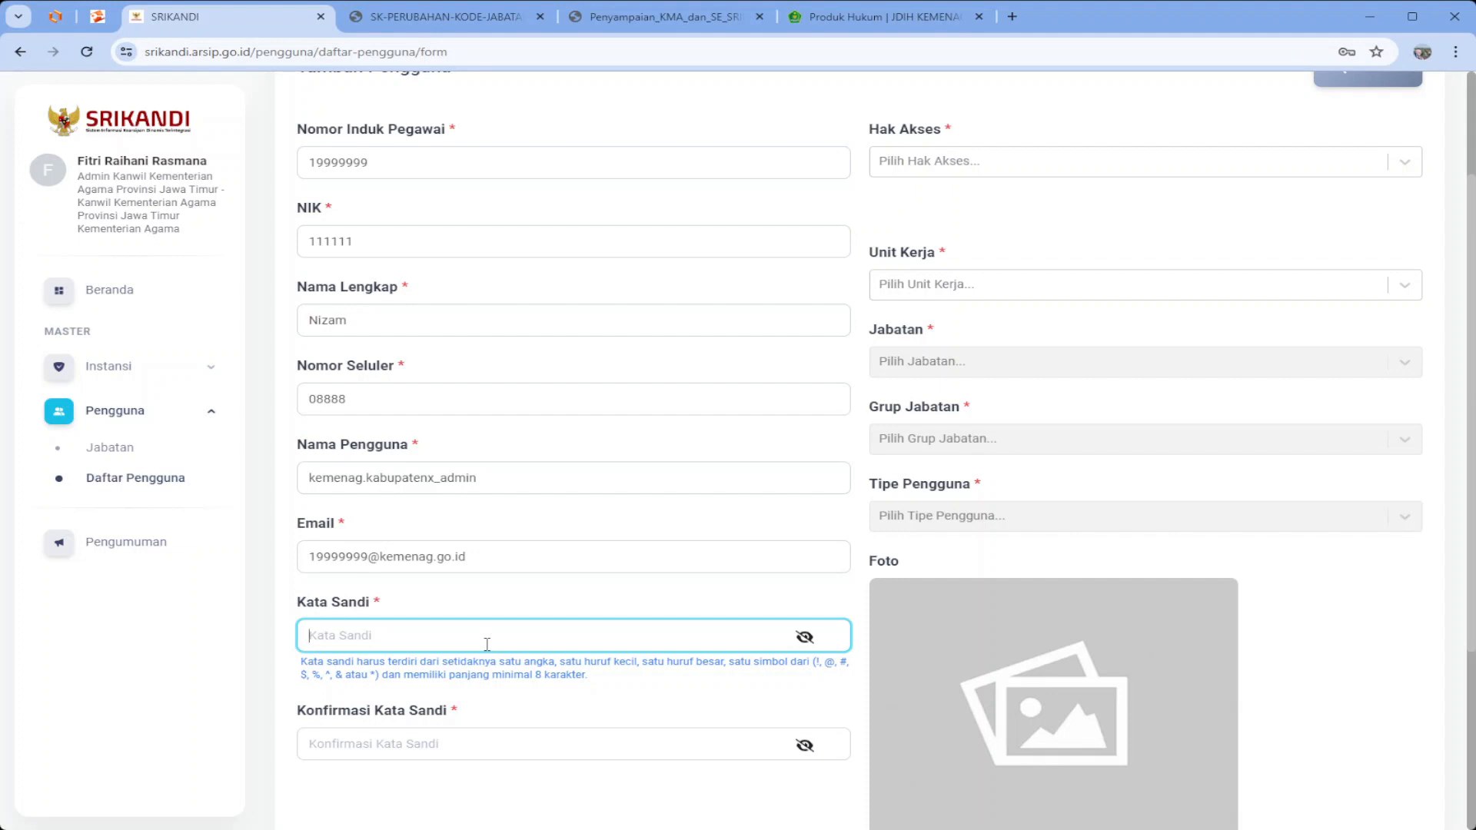
type("******")
left_click(805, 638)
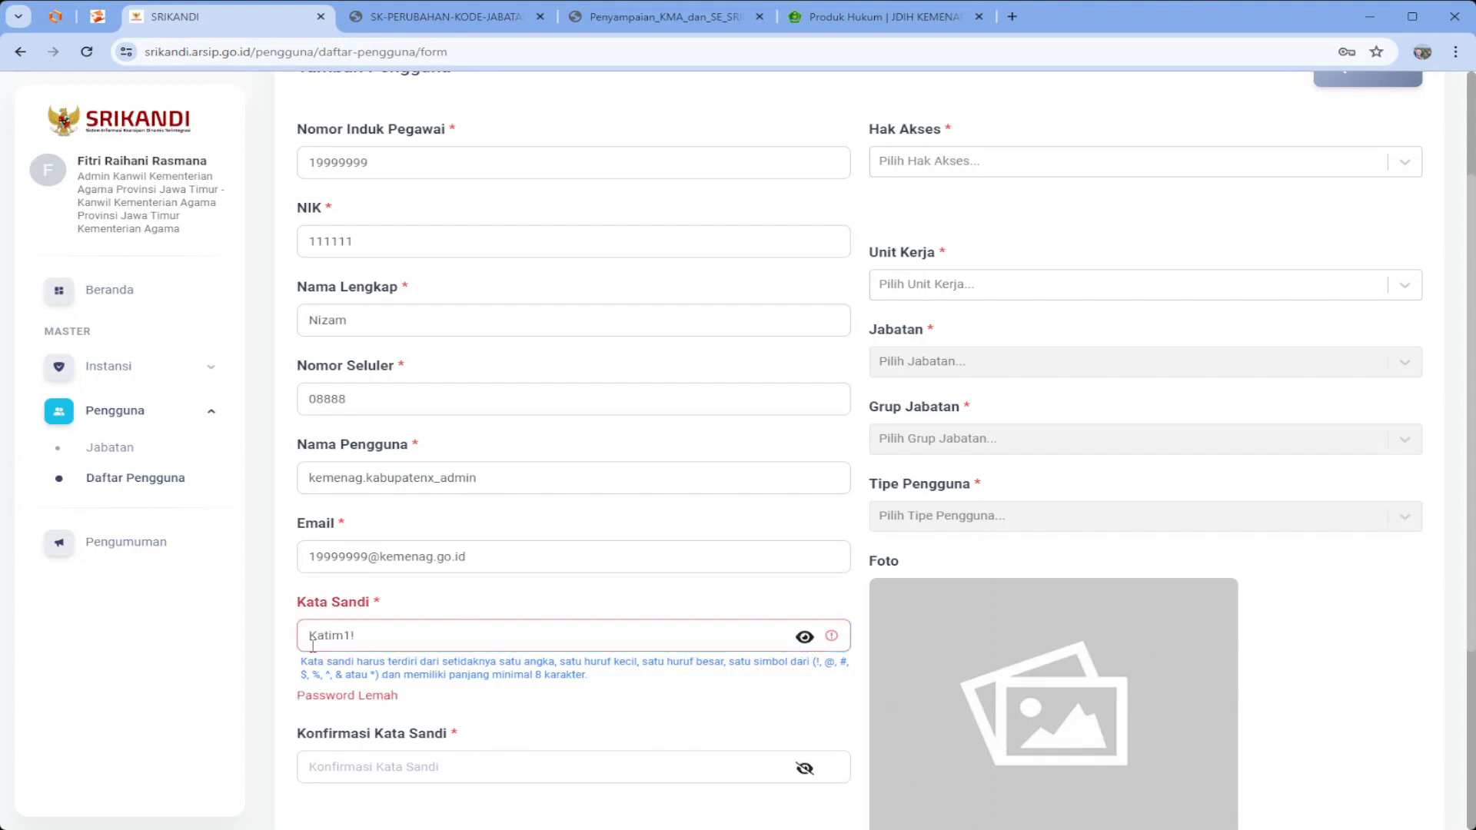
left_click_drag(318, 634, 304, 624)
type("J")
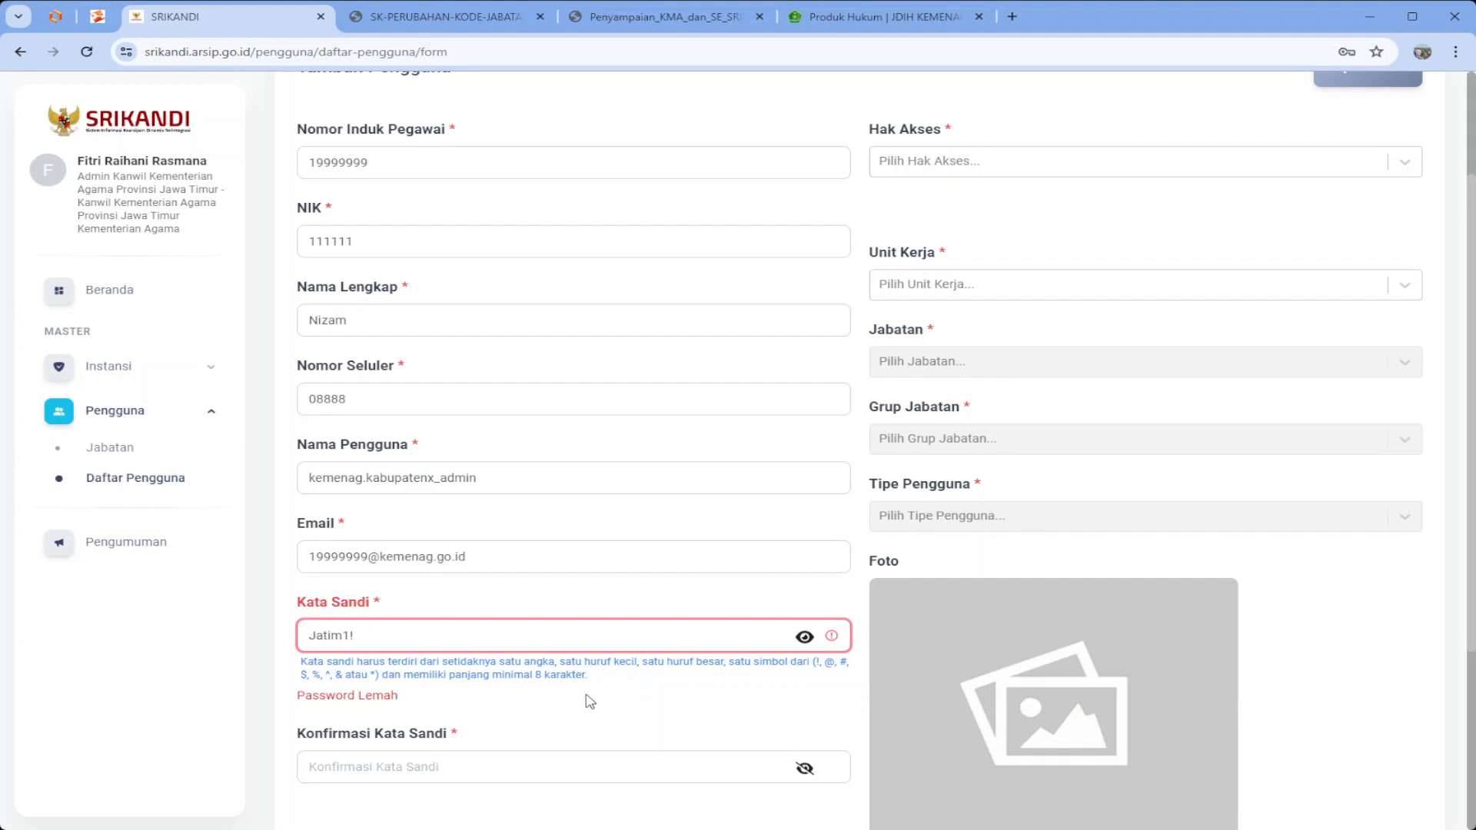
left_click(311, 638)
left_click(351, 635)
type("23")
left_click(407, 745)
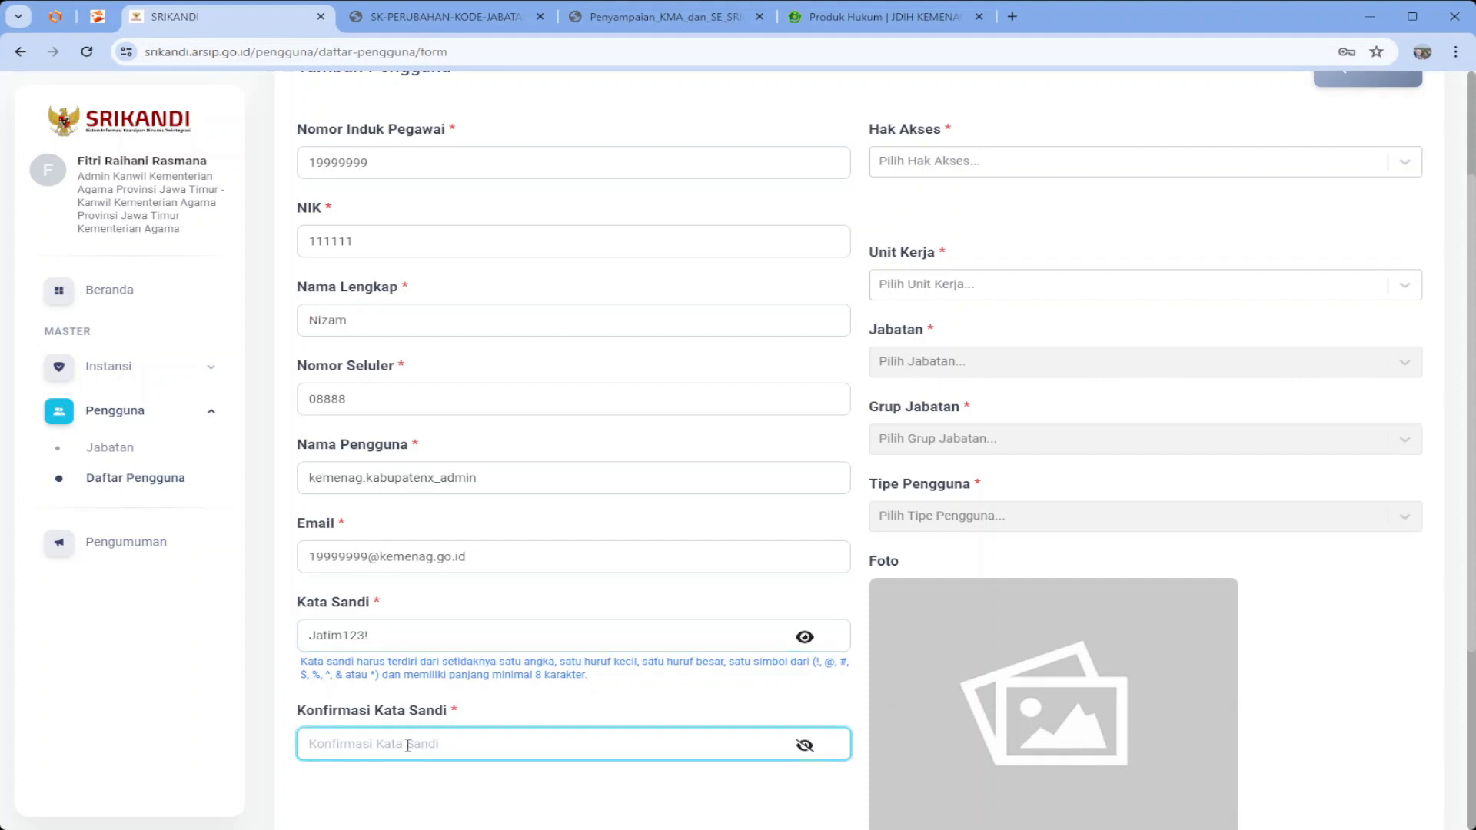
scroll(848, 399, "up", 3)
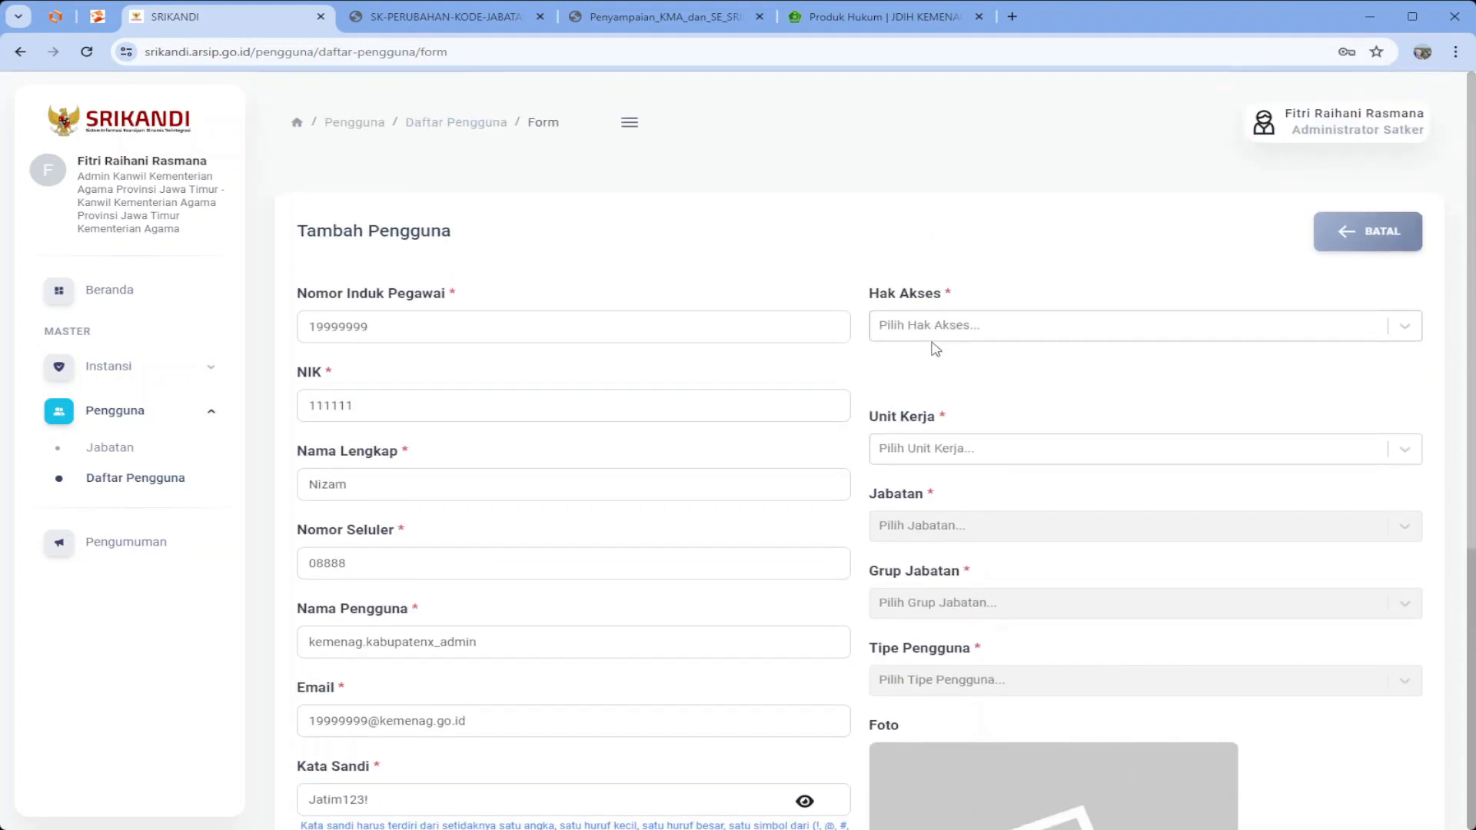
Show the Hak Akses access-role options for the new user
left_click(936, 338)
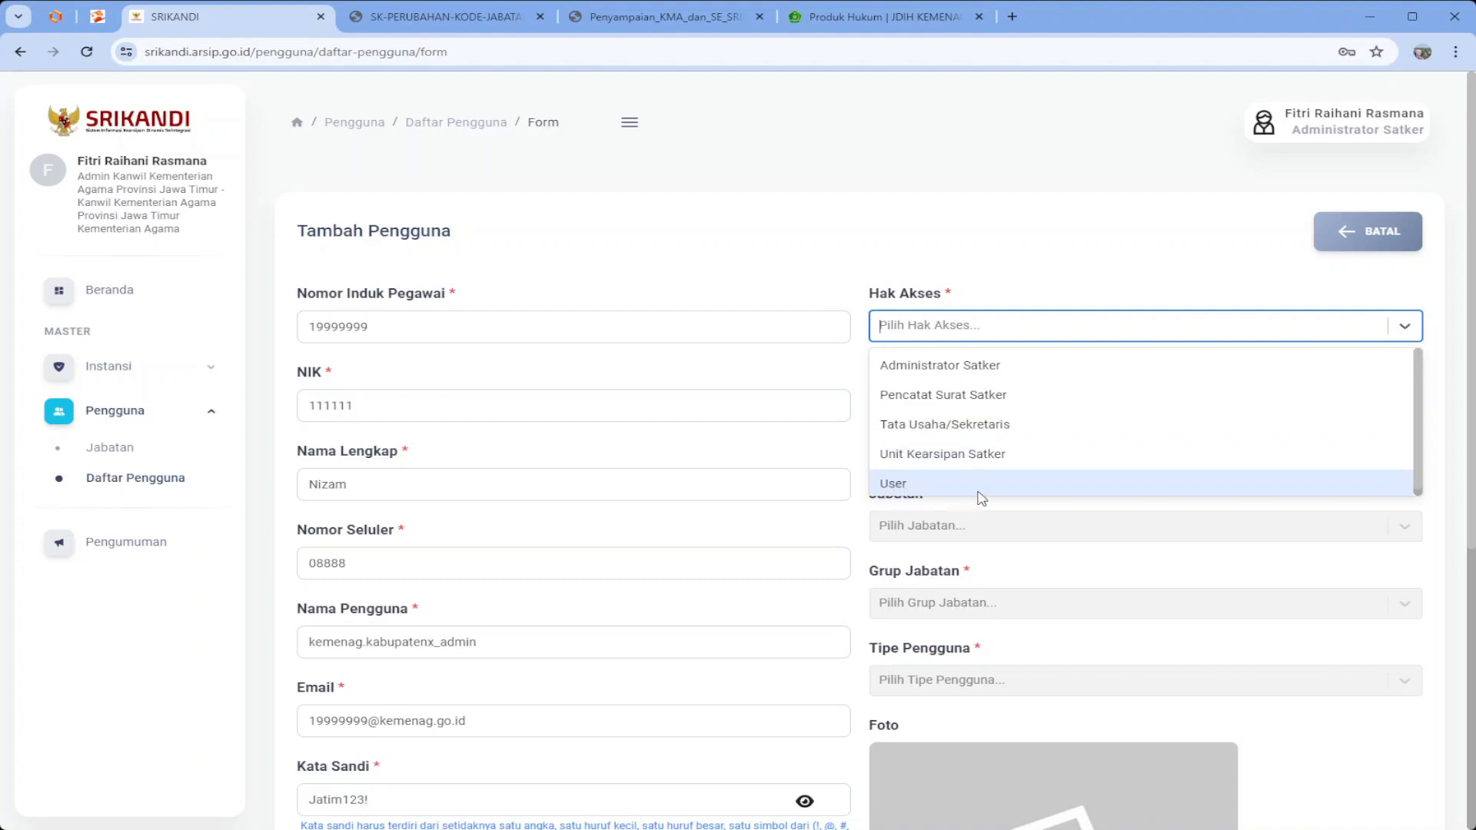
Choose Administrator Satker, work unit Kantor Kementerian Agama Kabupaten X and position Admin Pengelola
left_click(961, 375)
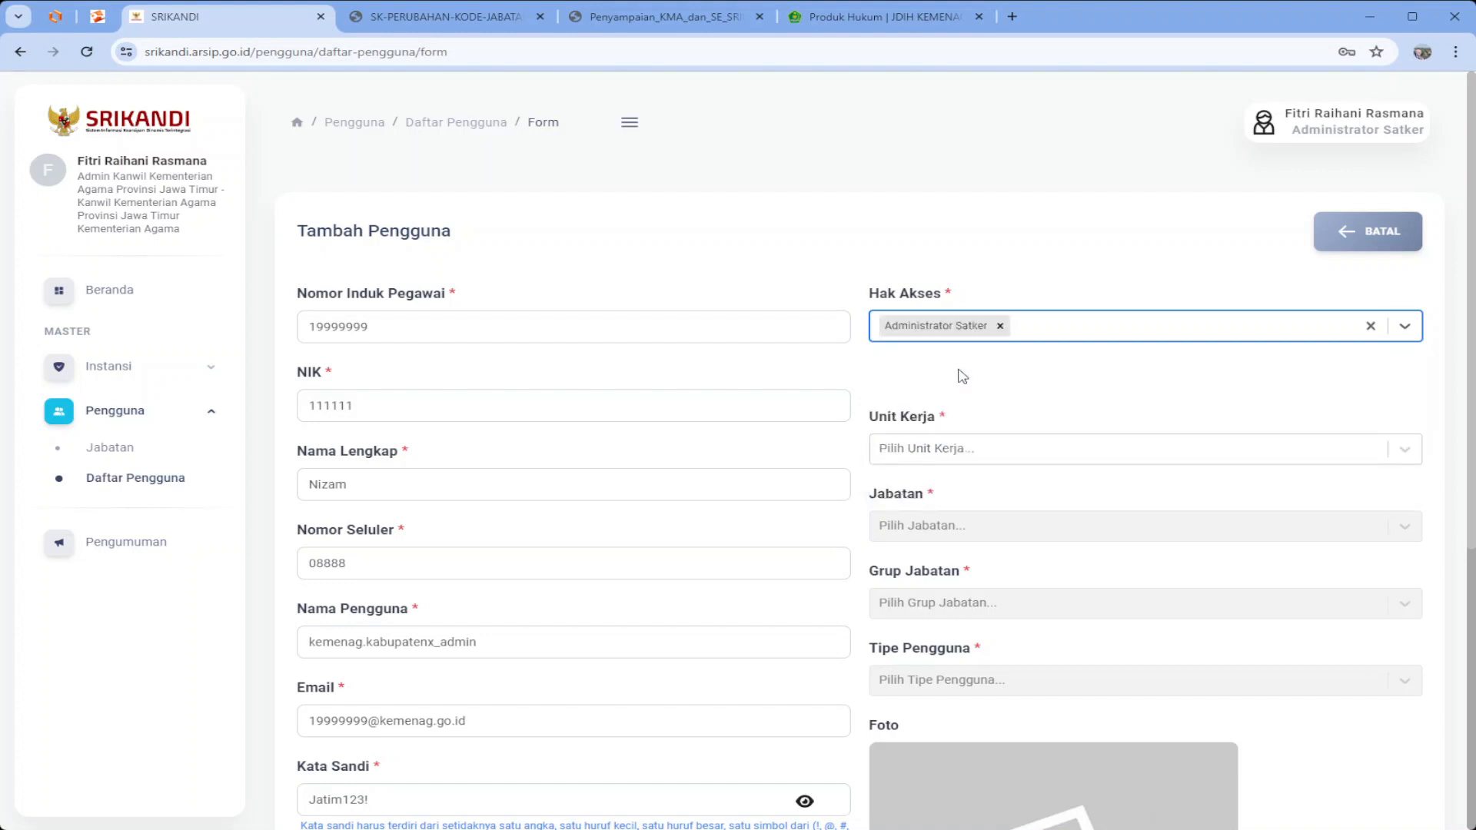
left_click(1022, 449)
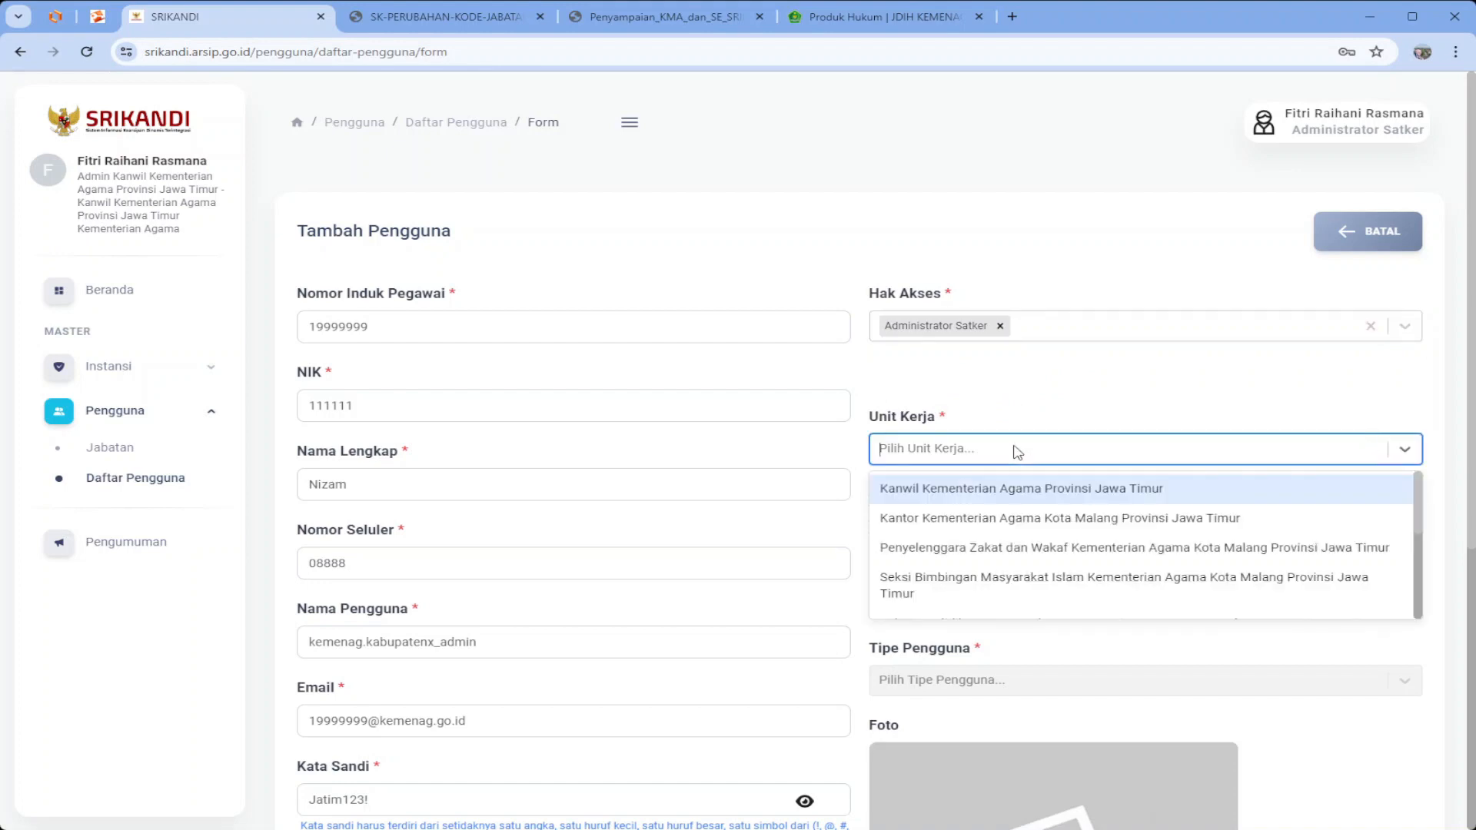
type("kabu")
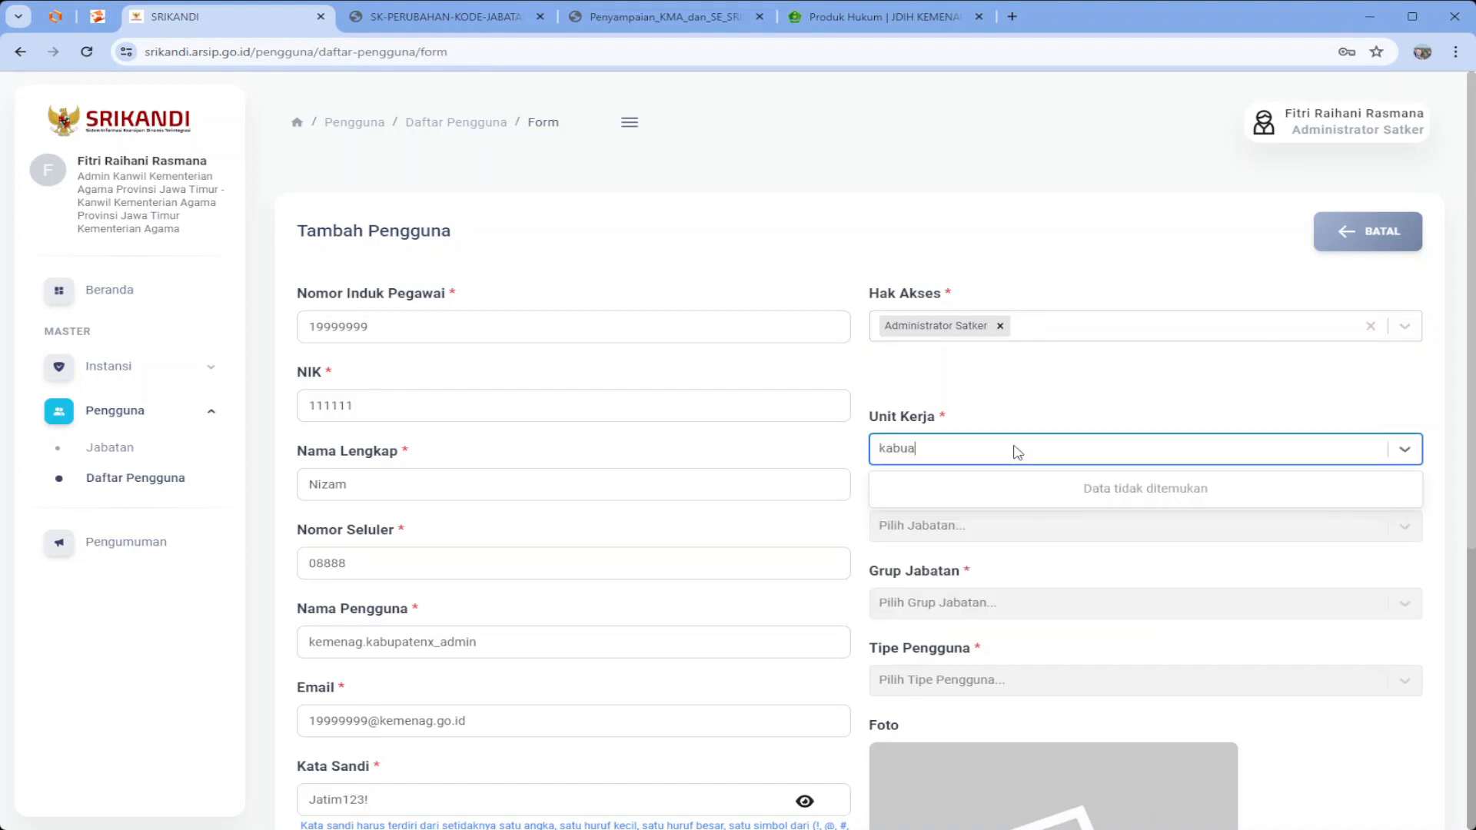
type("pate")
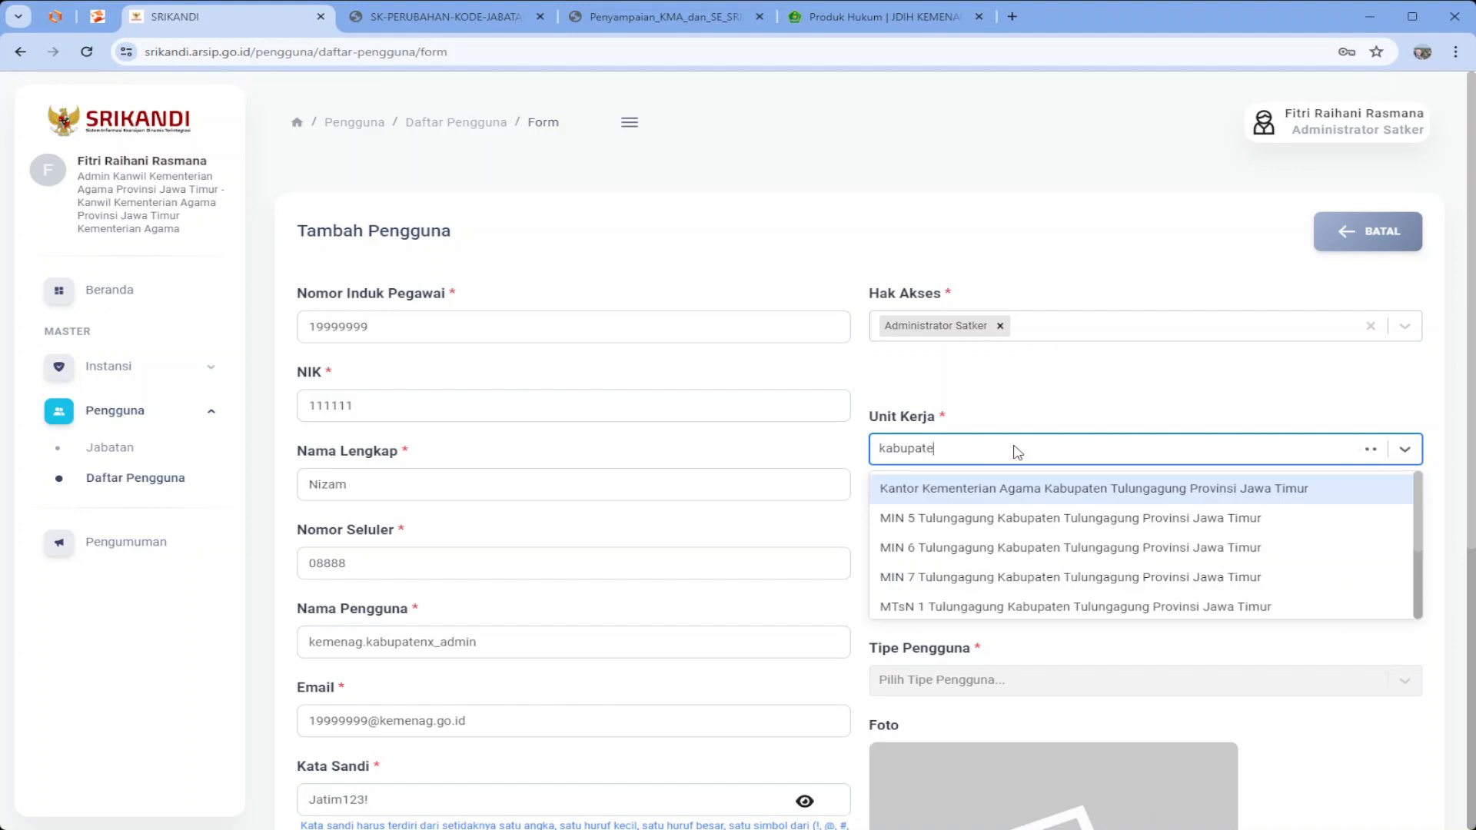
type("n x")
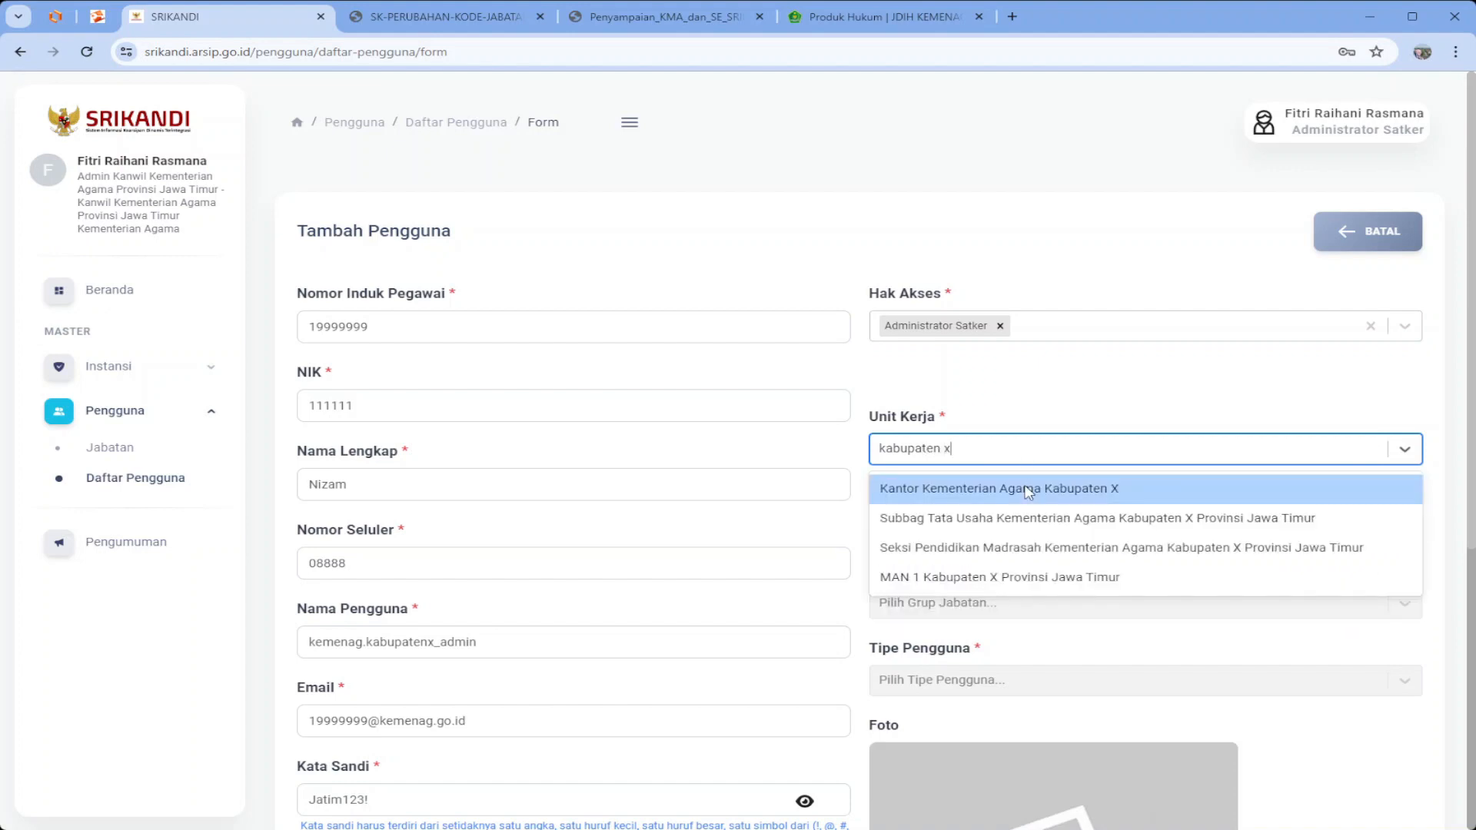
left_click(1028, 491)
left_click(980, 530)
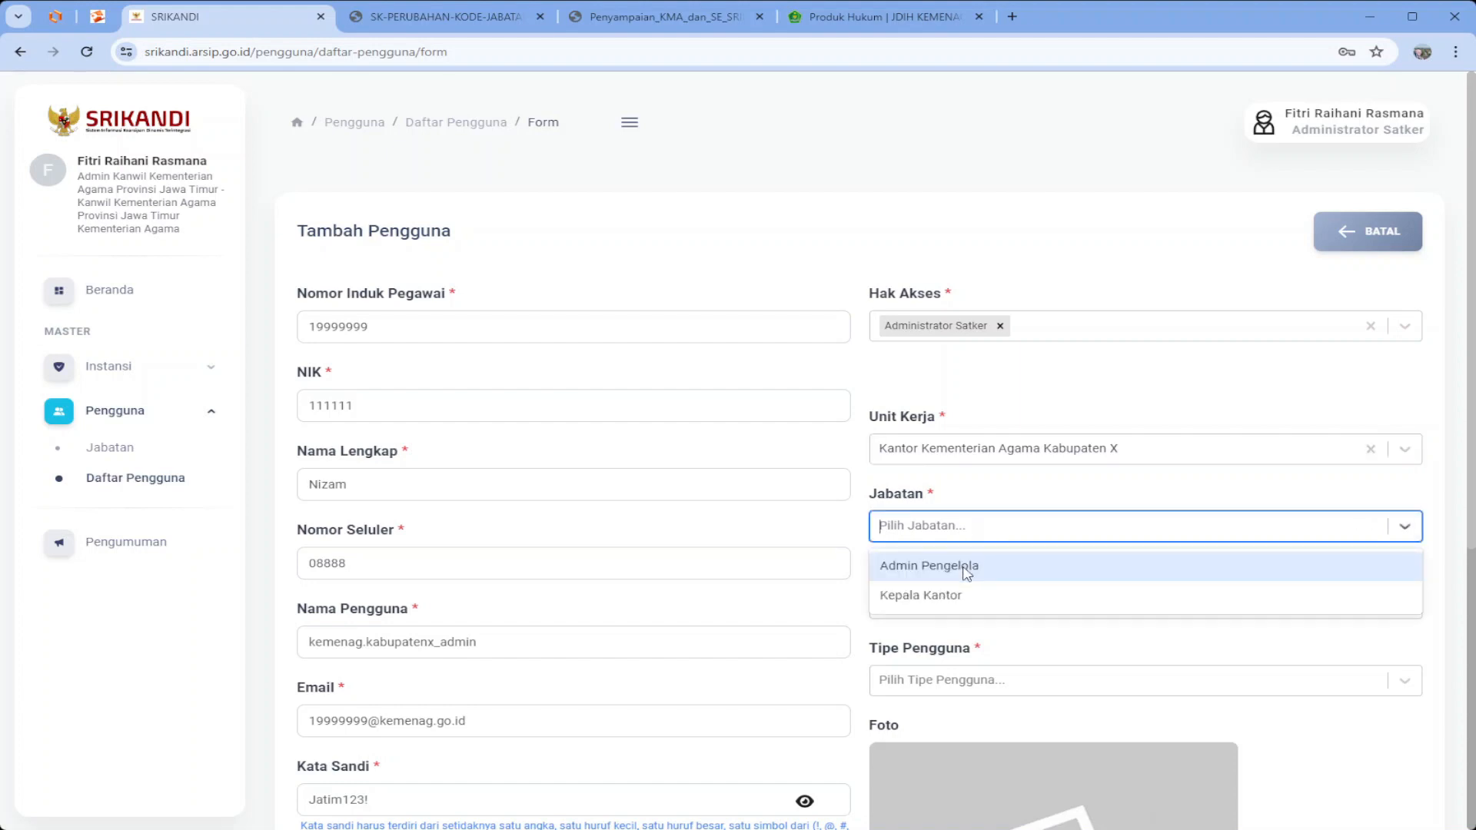
left_click(966, 573)
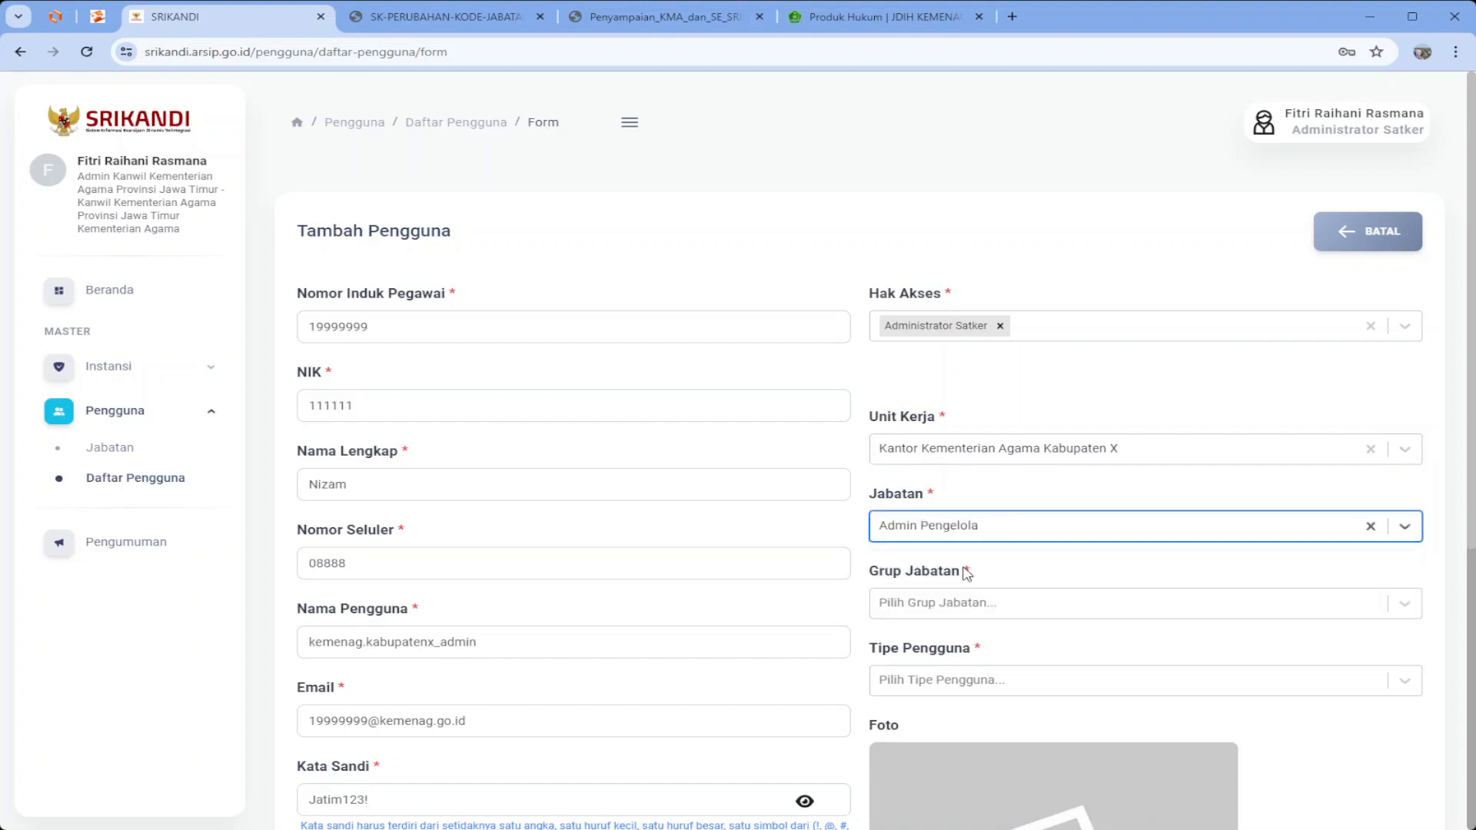
Set group Fungsional Tertentu and type Aparatur Sipil Negara, then save the account
left_click(947, 604)
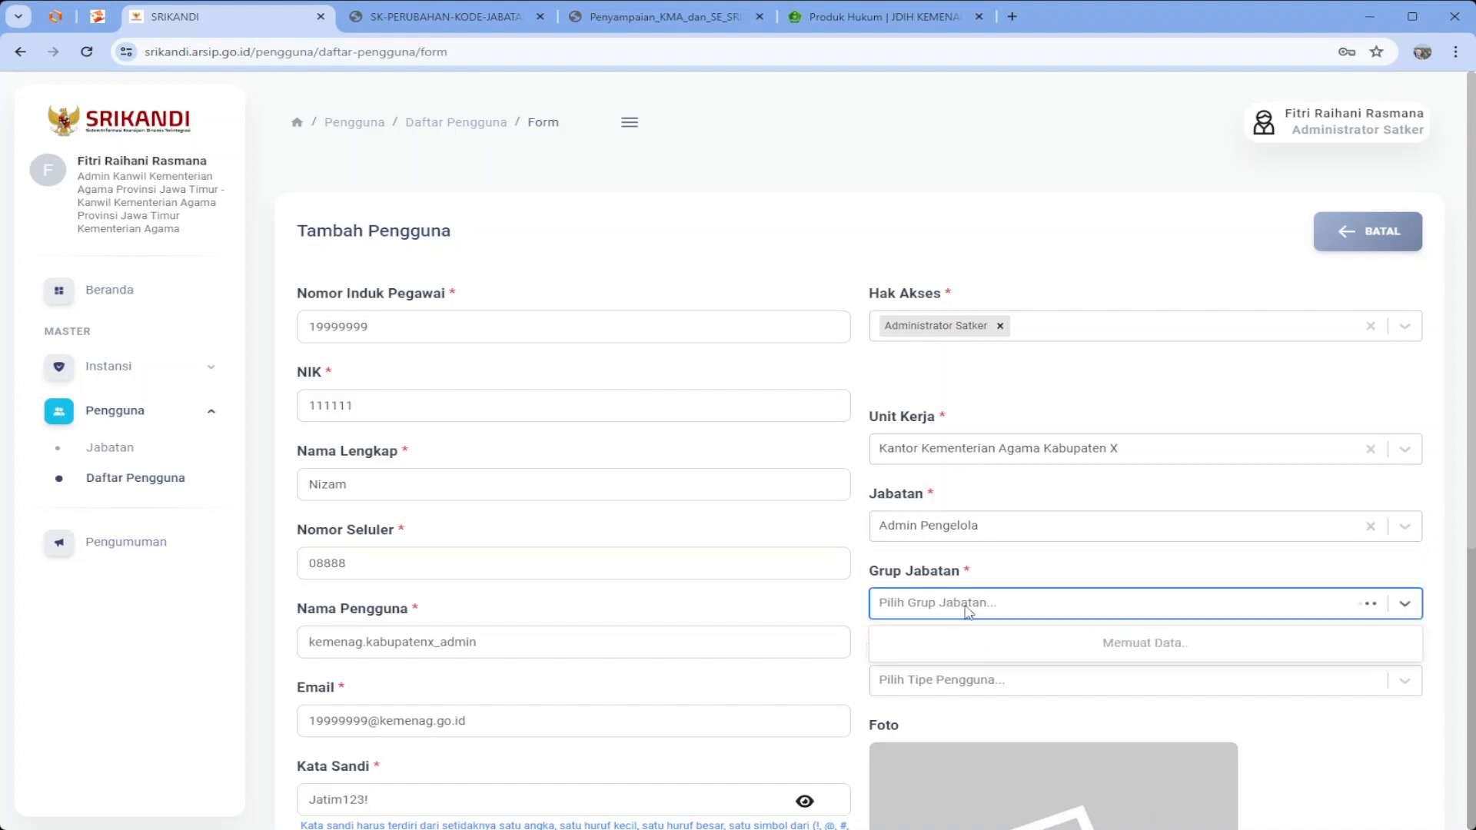
scroll(1015, 712, "down", 2)
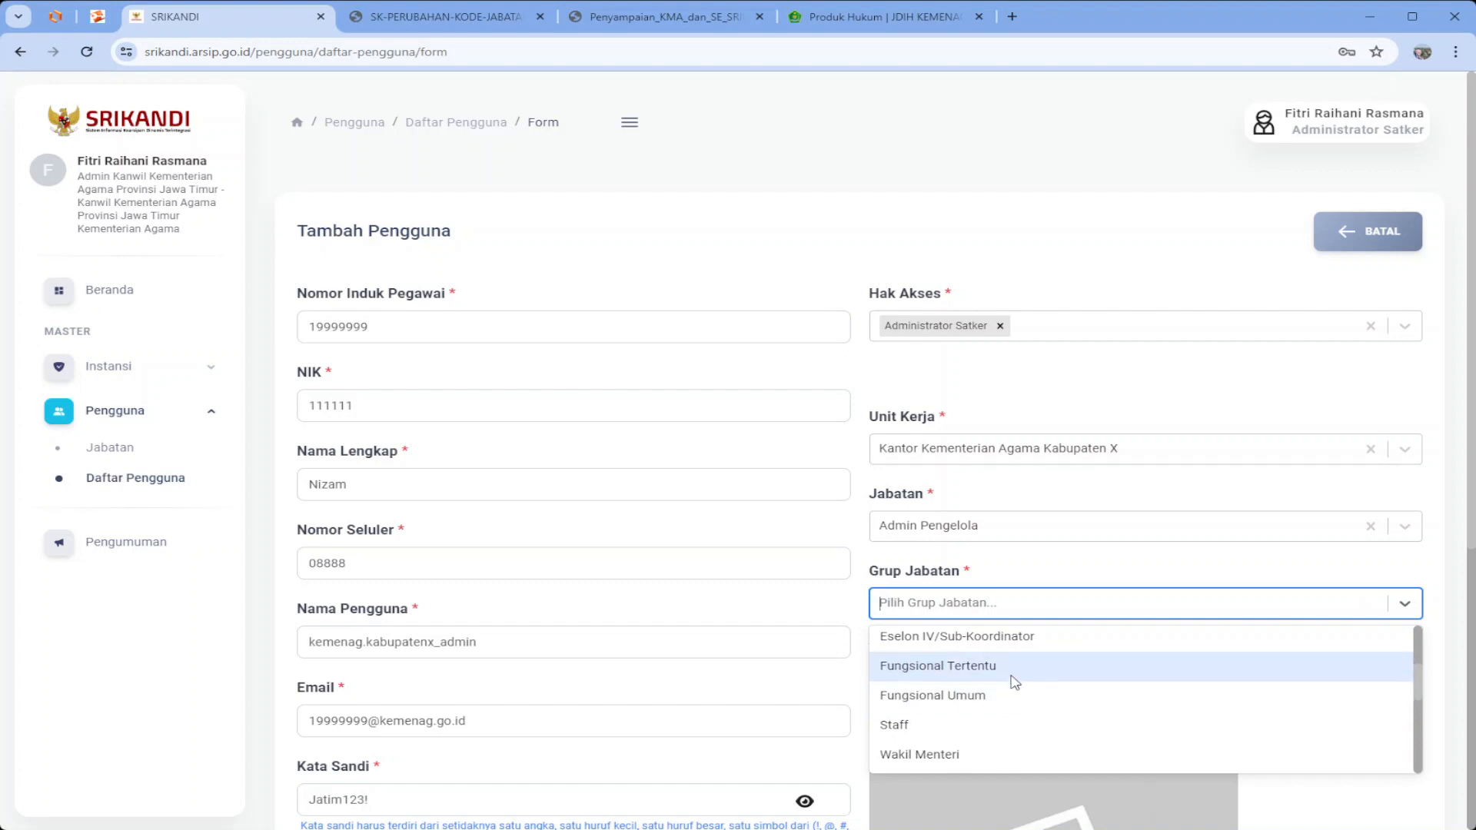
left_click(1015, 668)
scroll(1011, 684, "down", 2)
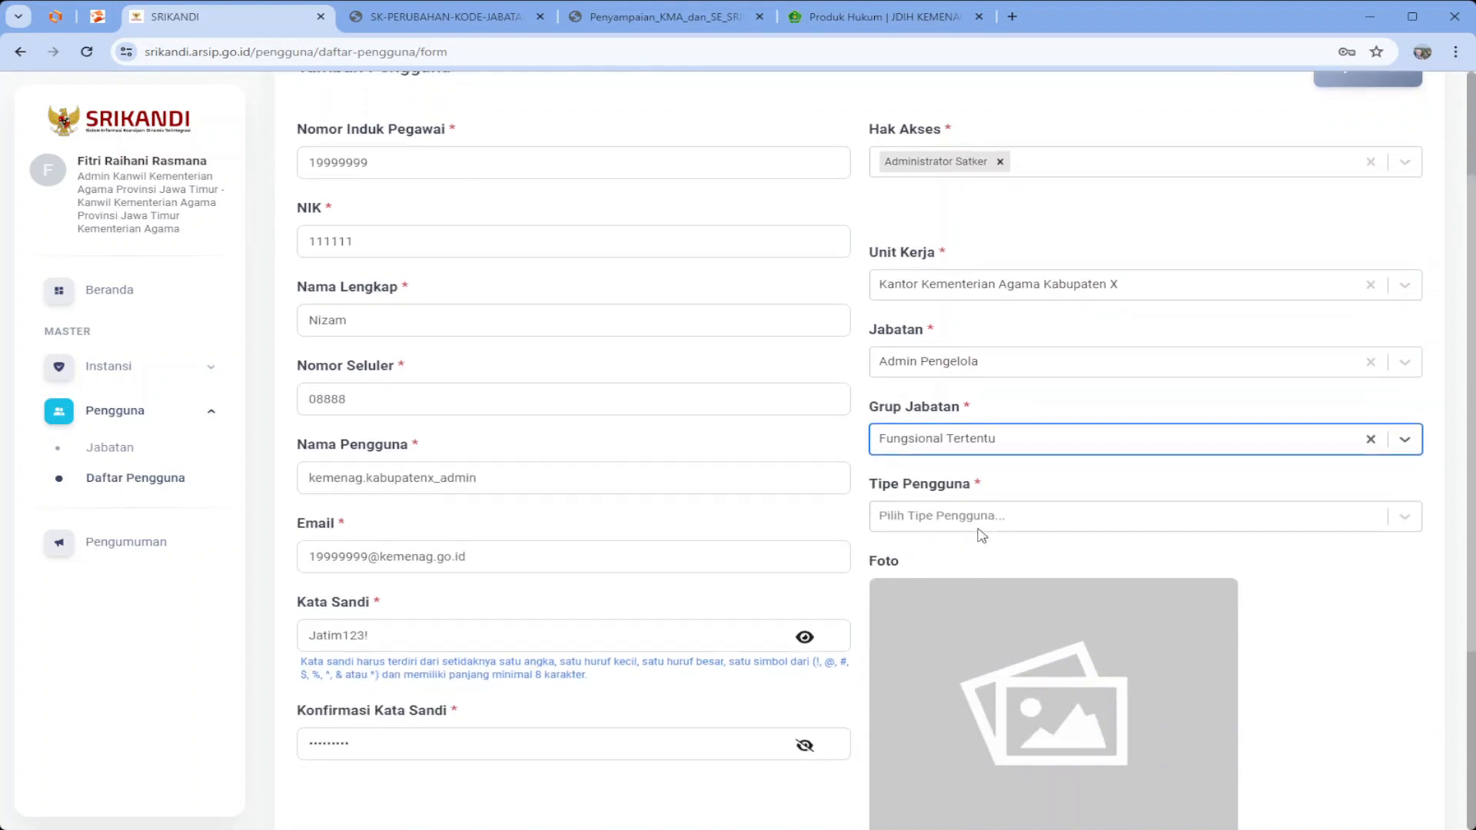
left_click(981, 530)
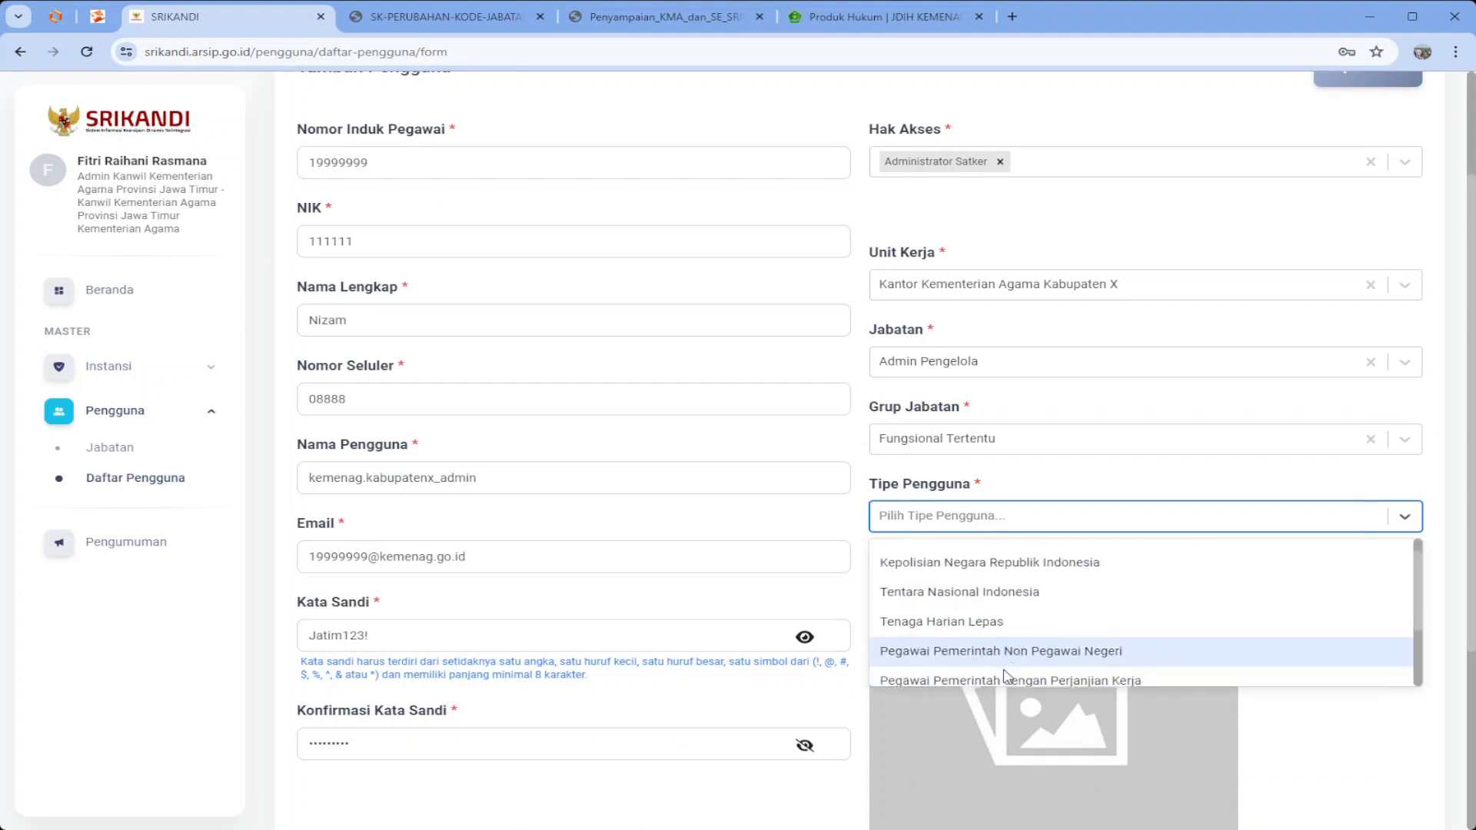
scroll(1007, 675, "down", 2)
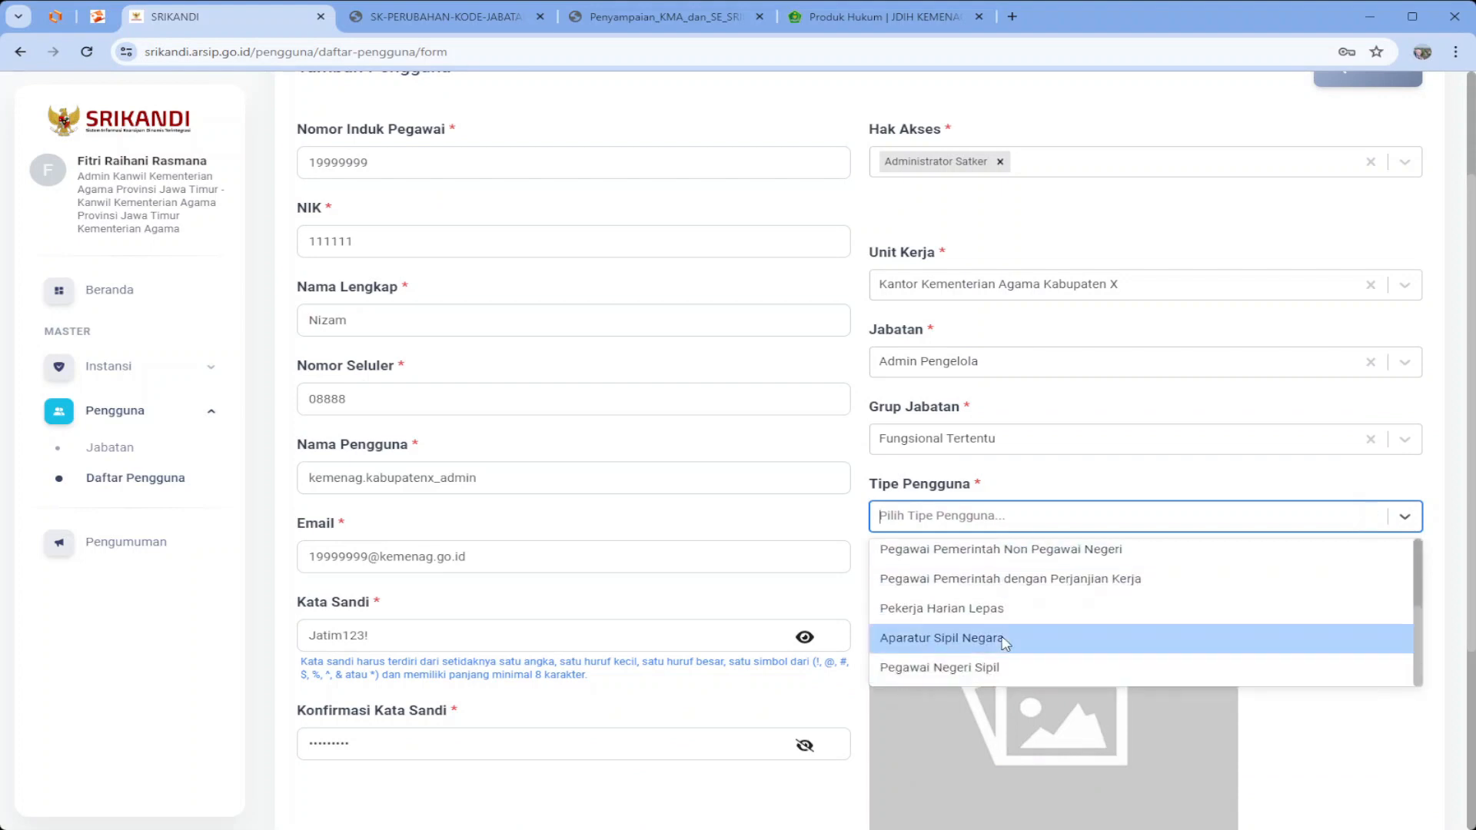
left_click(1003, 638)
scroll(1021, 656, "down", 3)
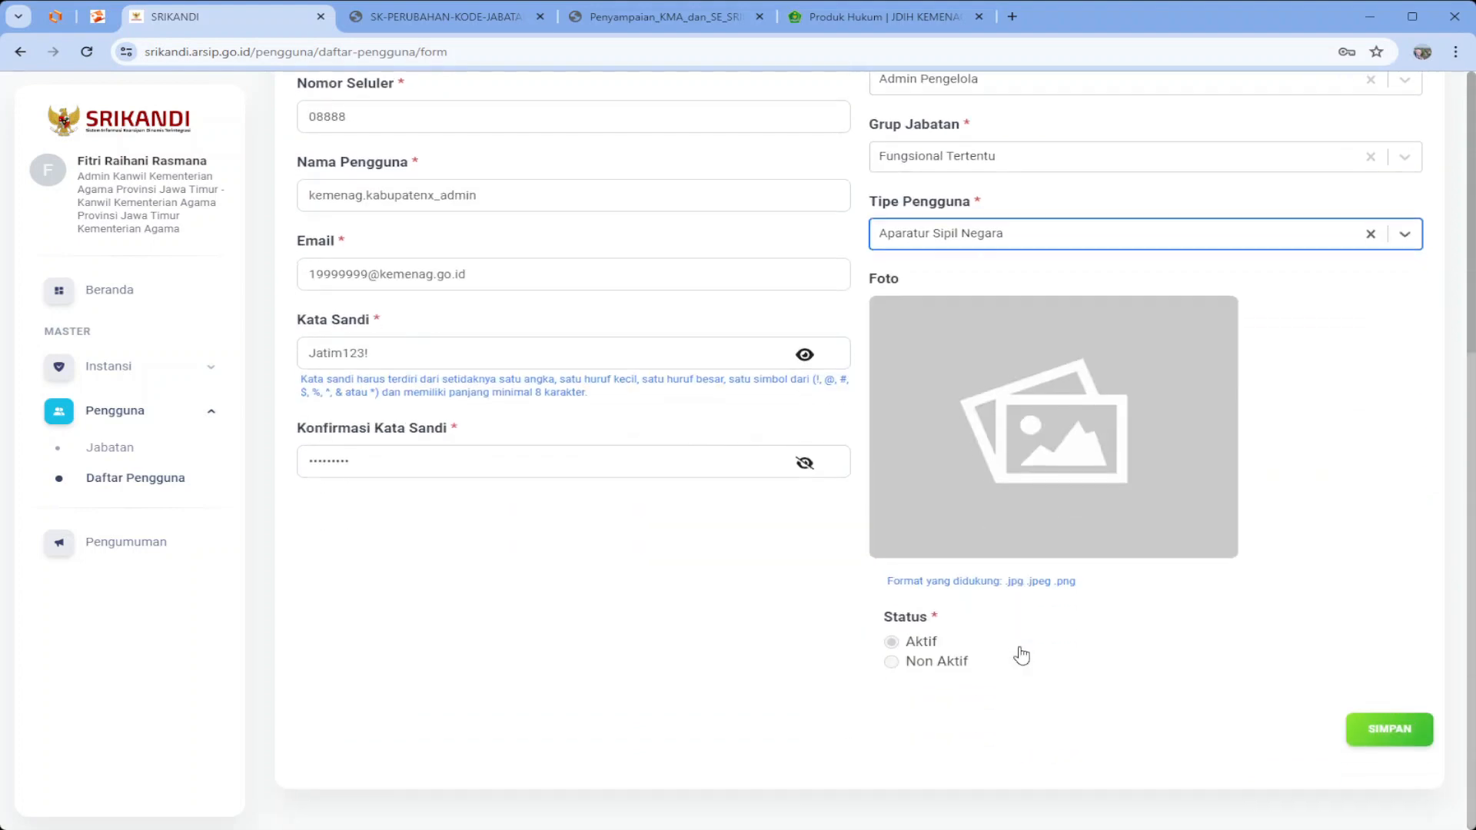
left_click(1378, 734)
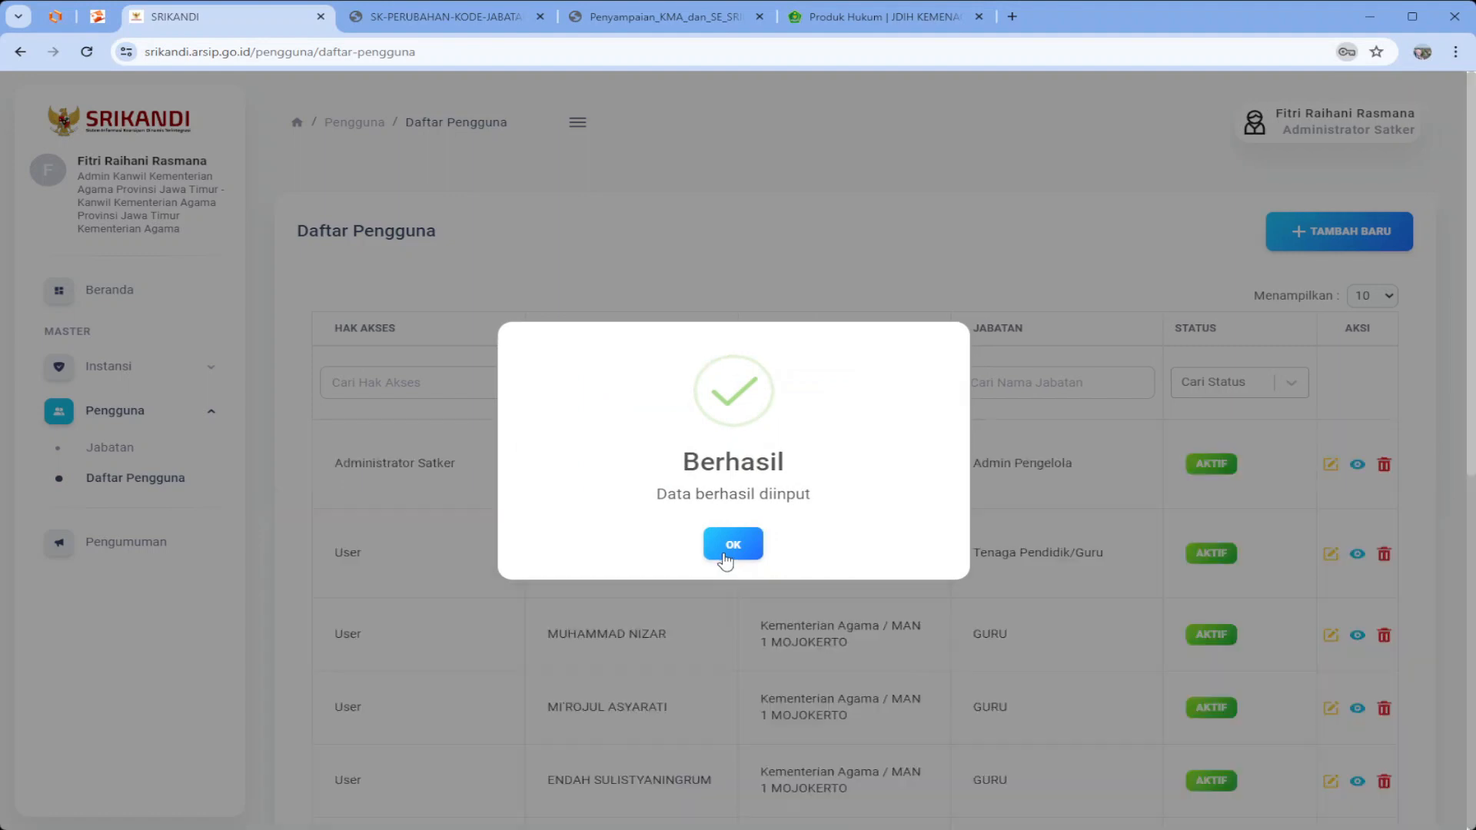
Dismiss the success message and start a new user with TAMBAH BARU
left_click(733, 545)
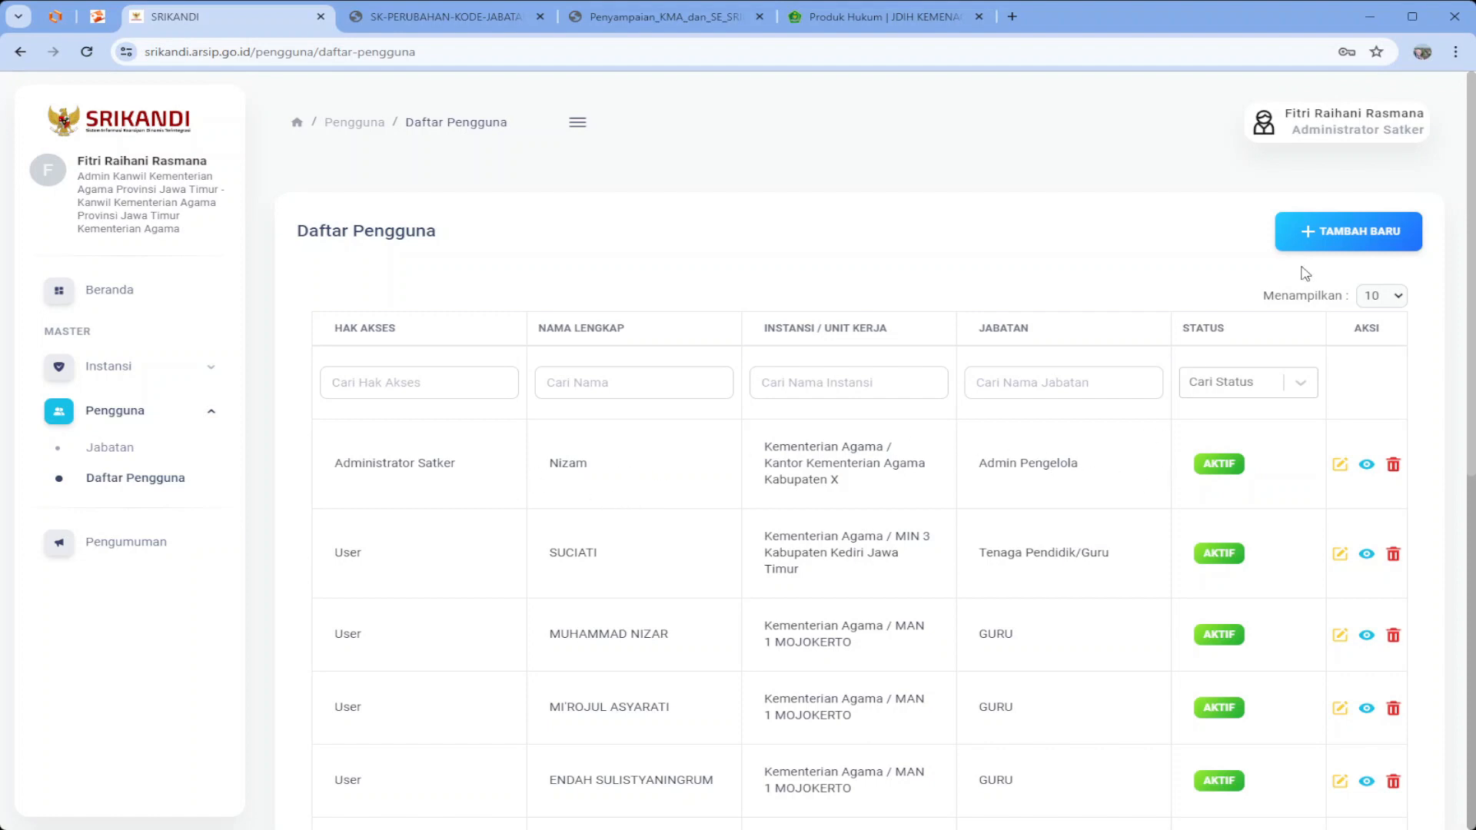
left_click(1334, 241)
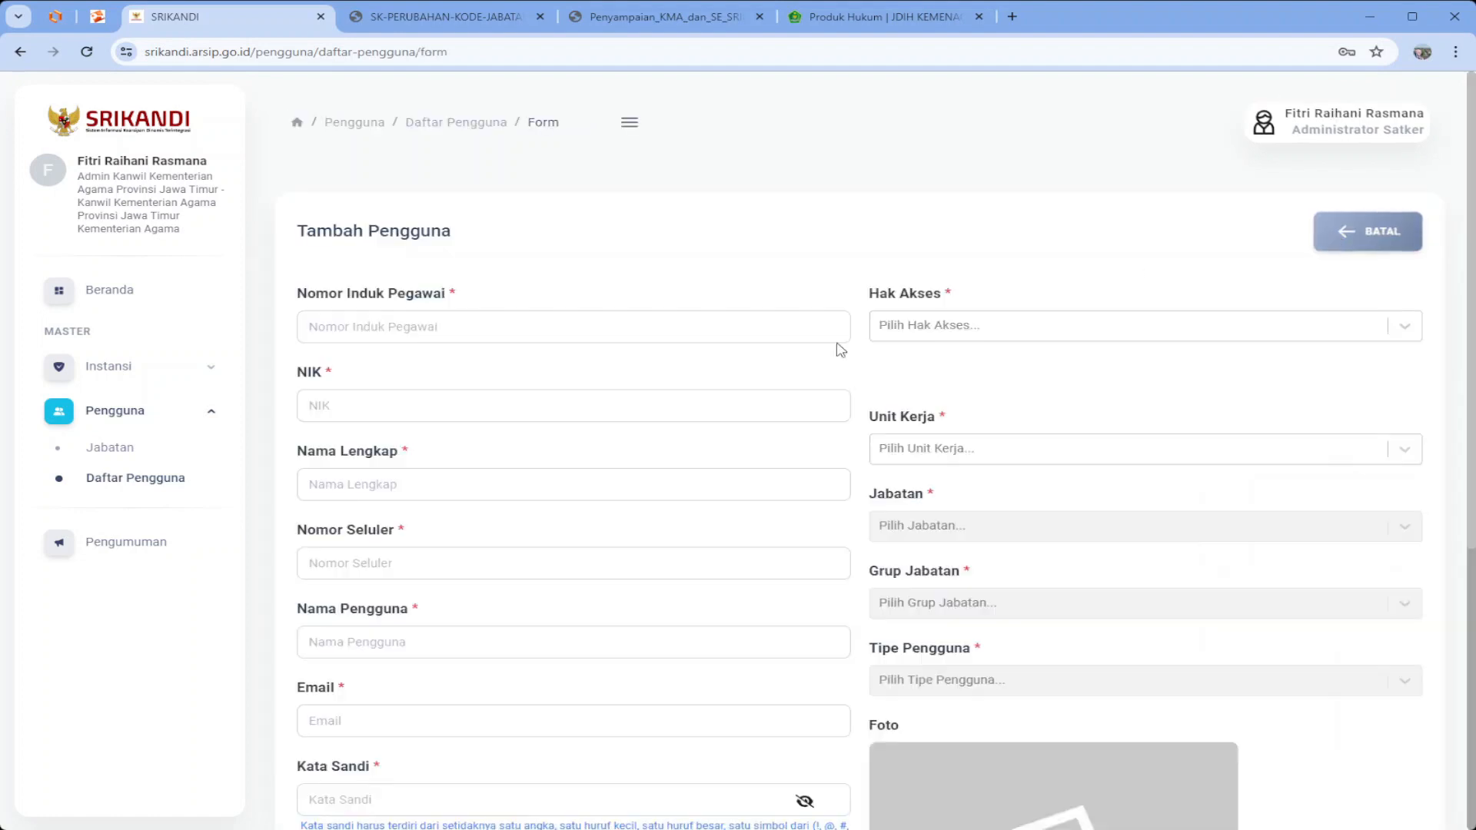
Enter the second user's employee ID, NIK, full name and mobile number
left_click(577, 332)
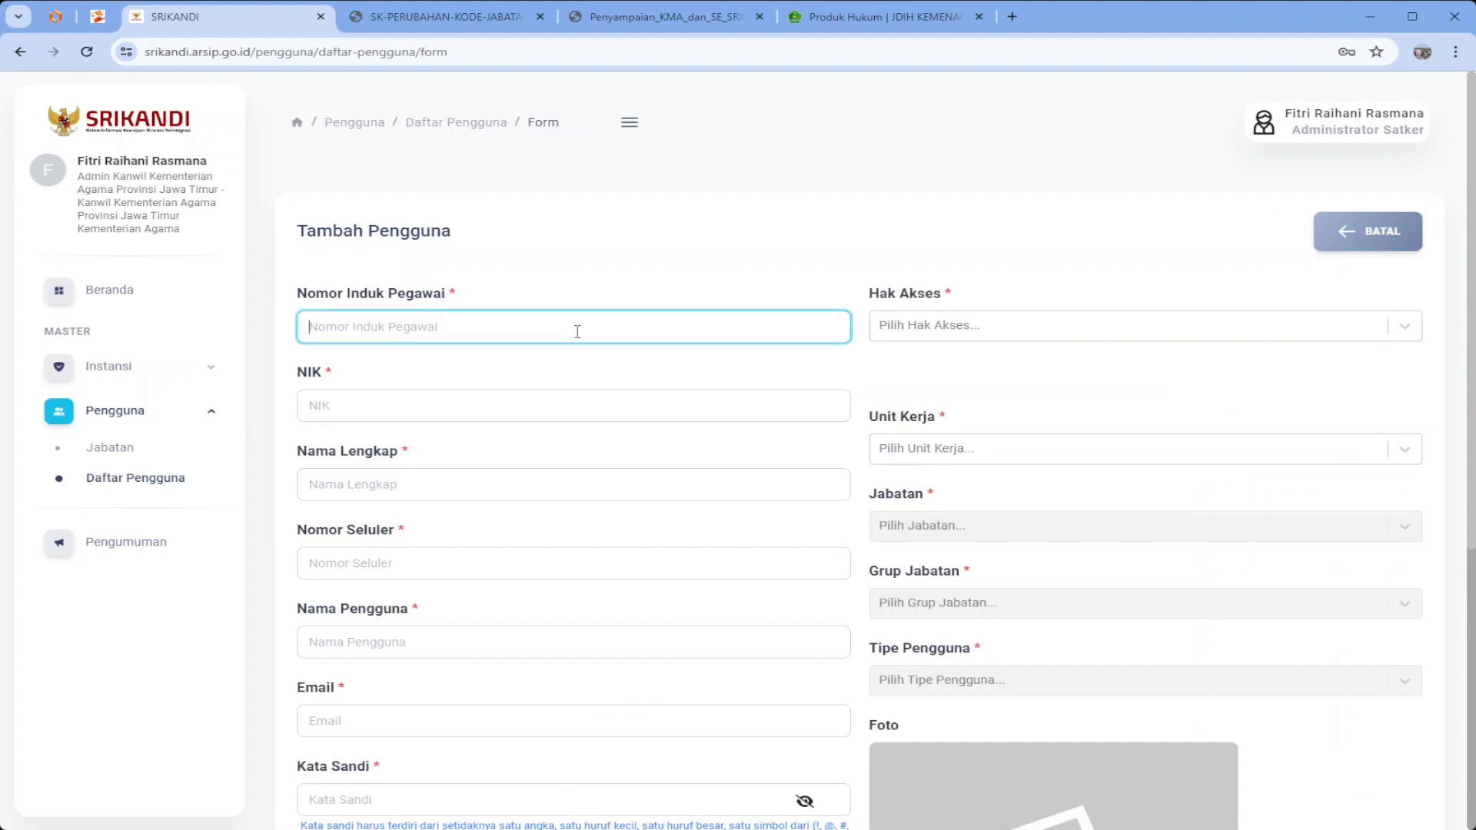
type("19888494")
key("ctrl+a")
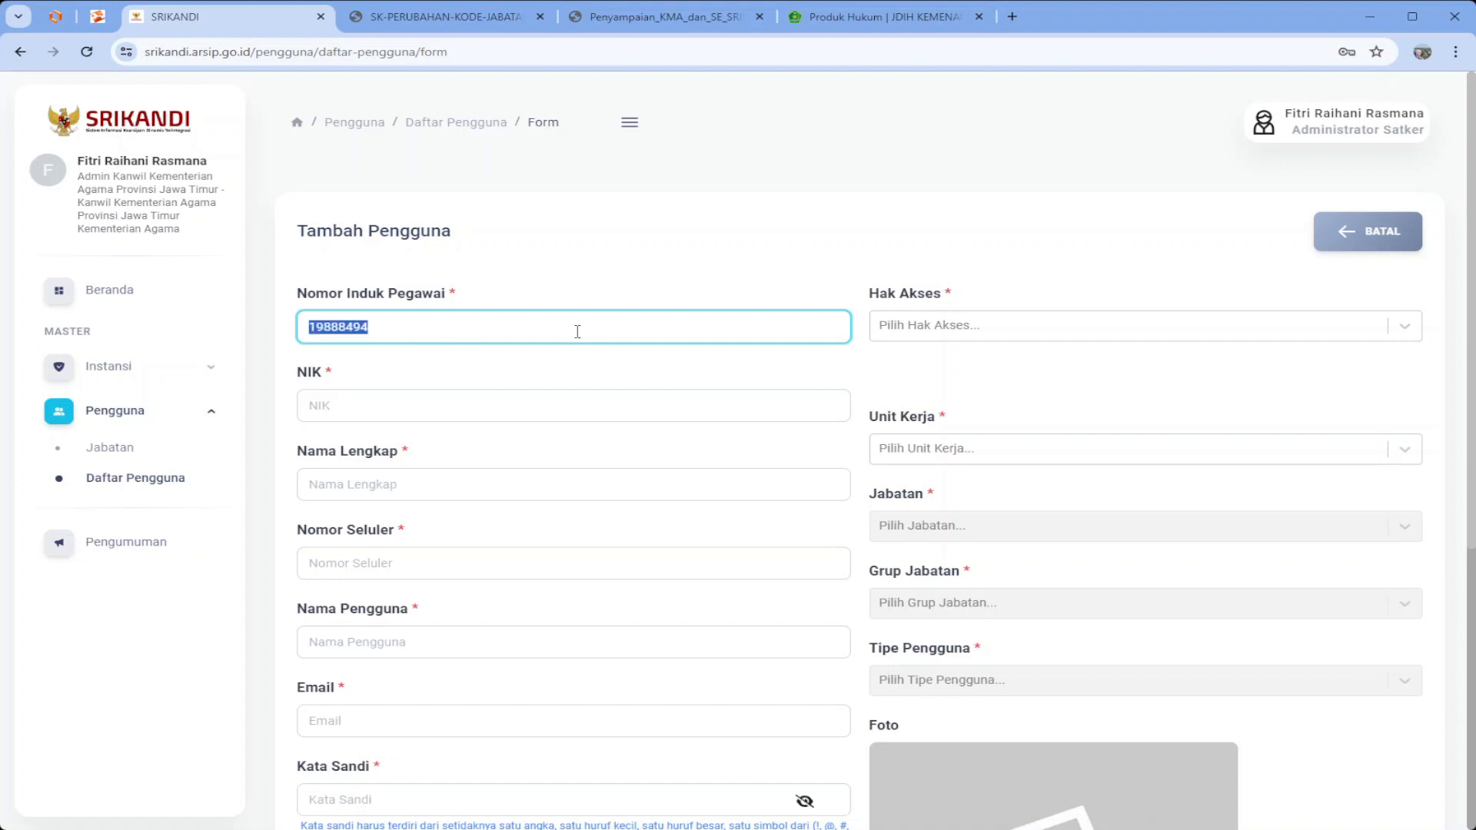
left_click(501, 401)
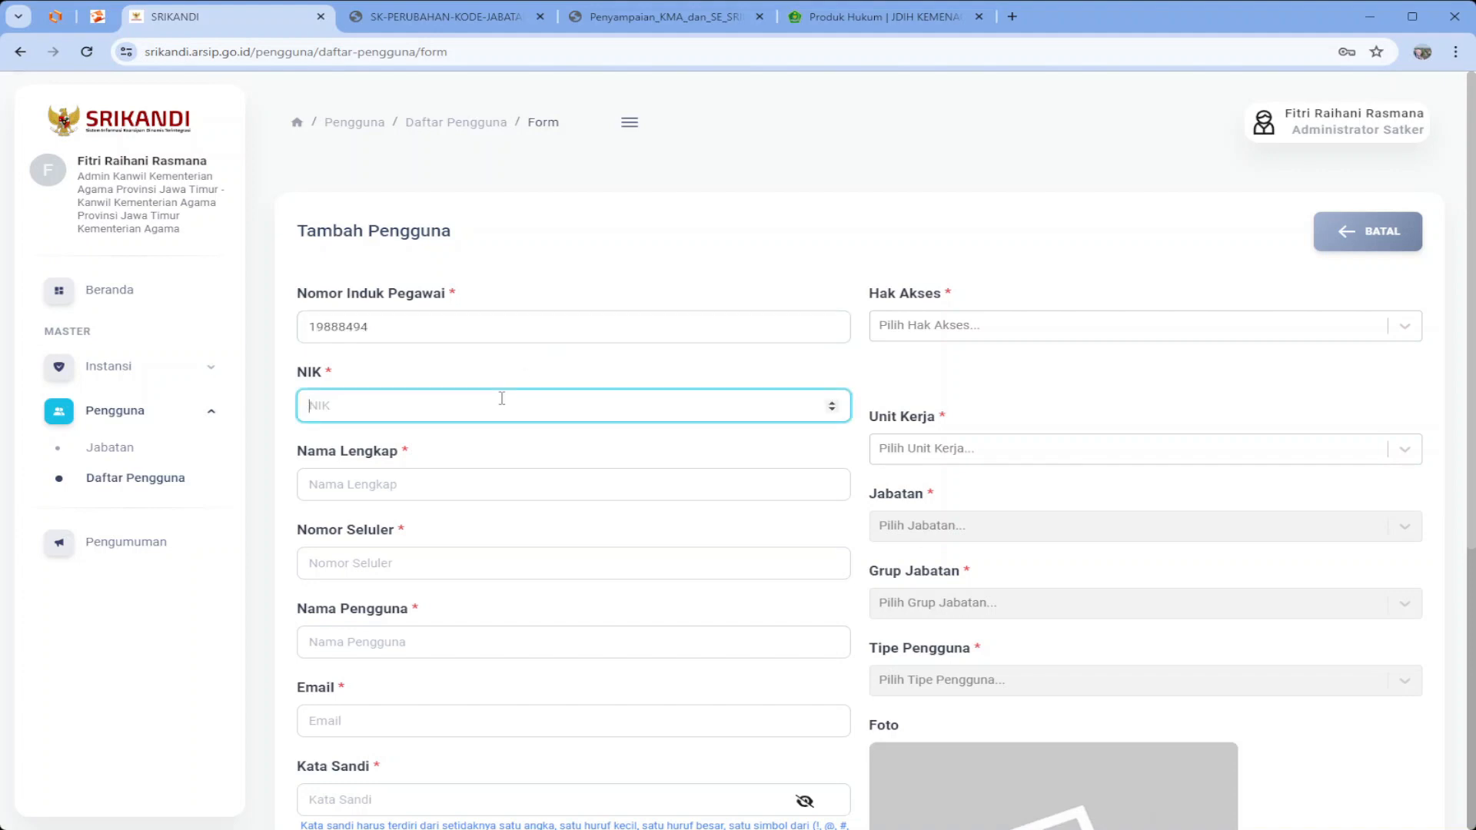
type("11111")
left_click(458, 478)
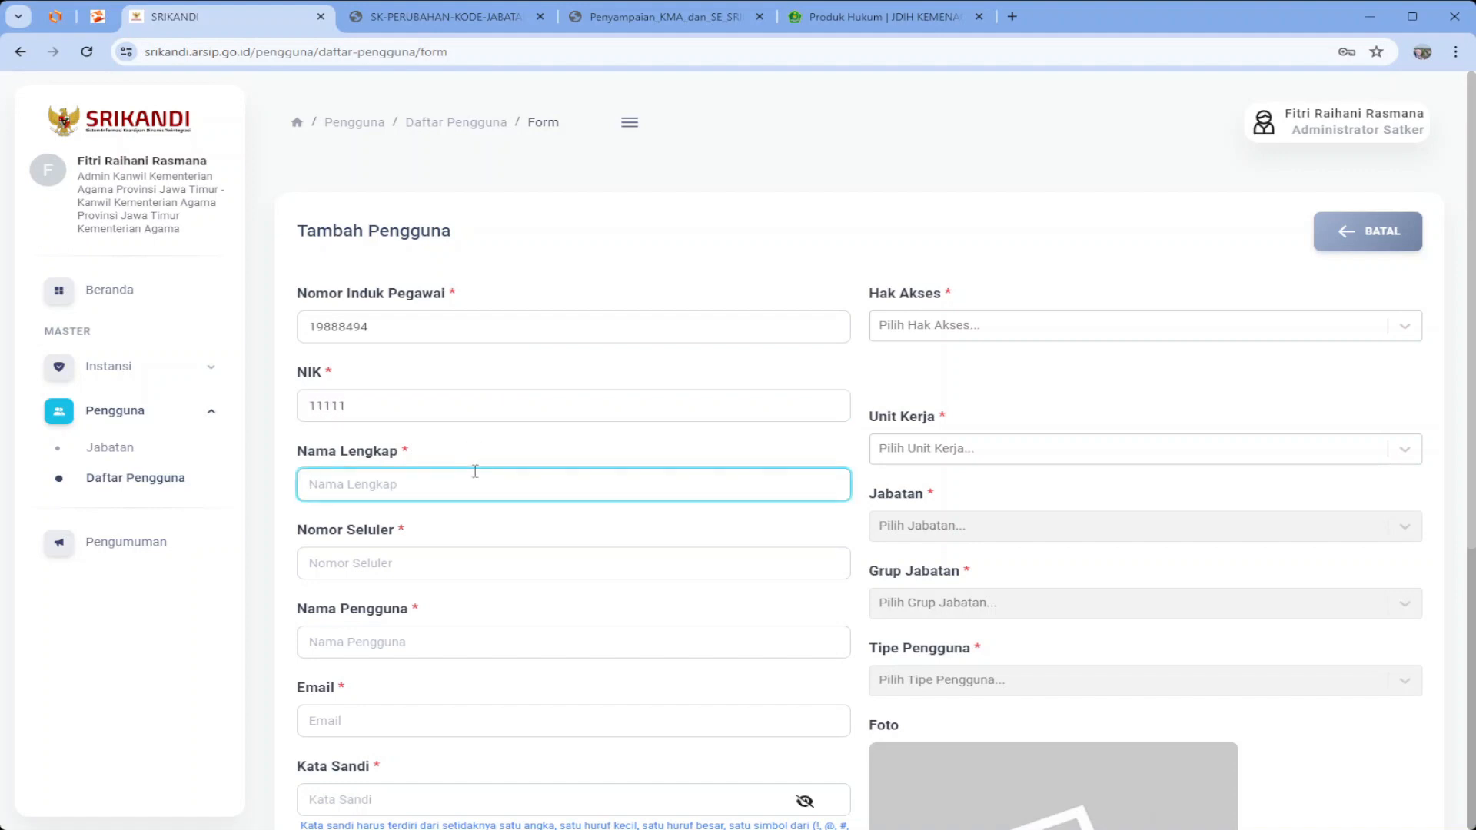
type("Rasyad")
left_click(387, 567)
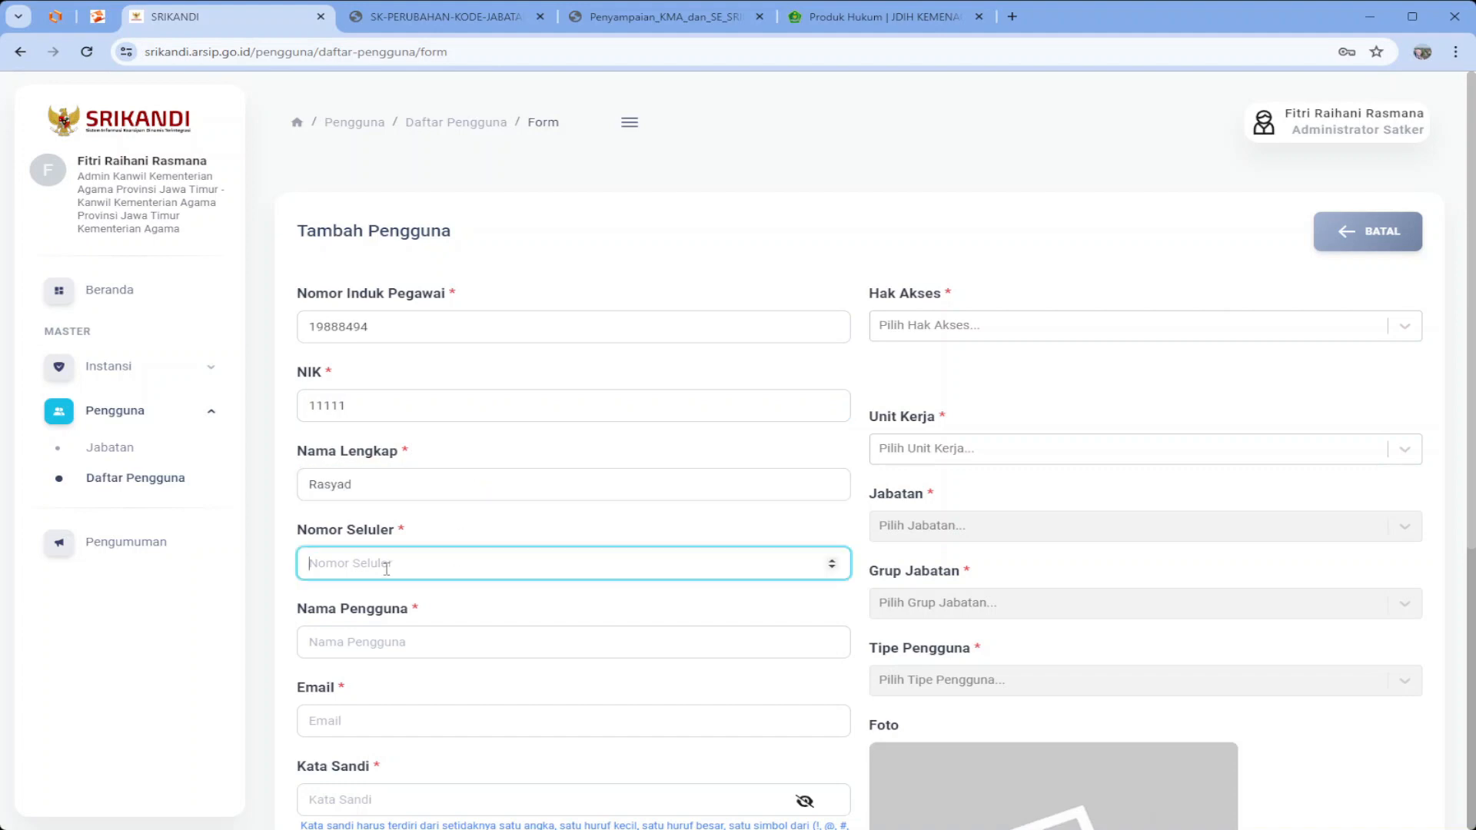
type("088883")
left_click(410, 644)
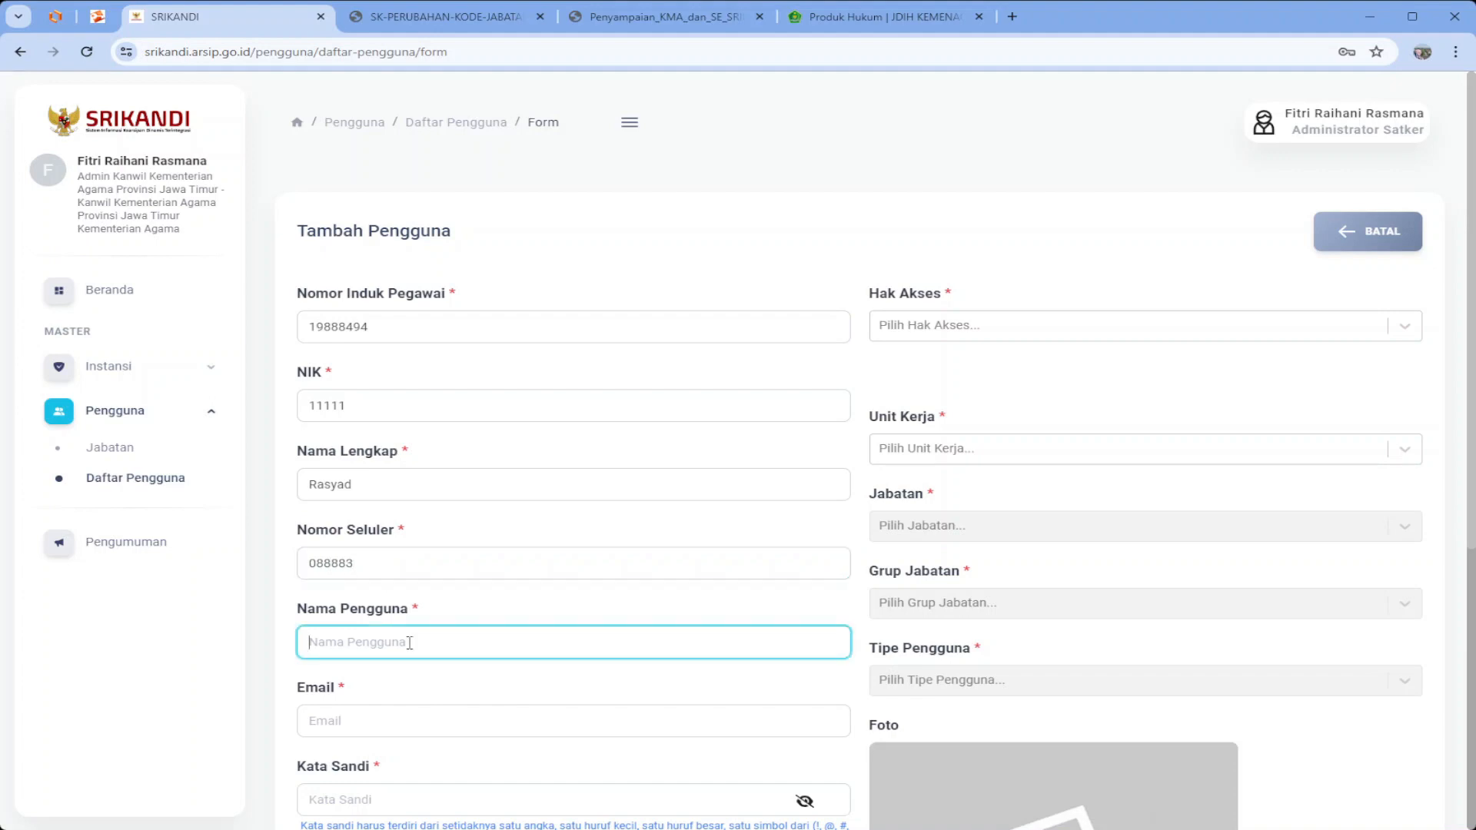
type("kemenag.kabupatenx_kepala")
scroll(438, 615, "down", 2)
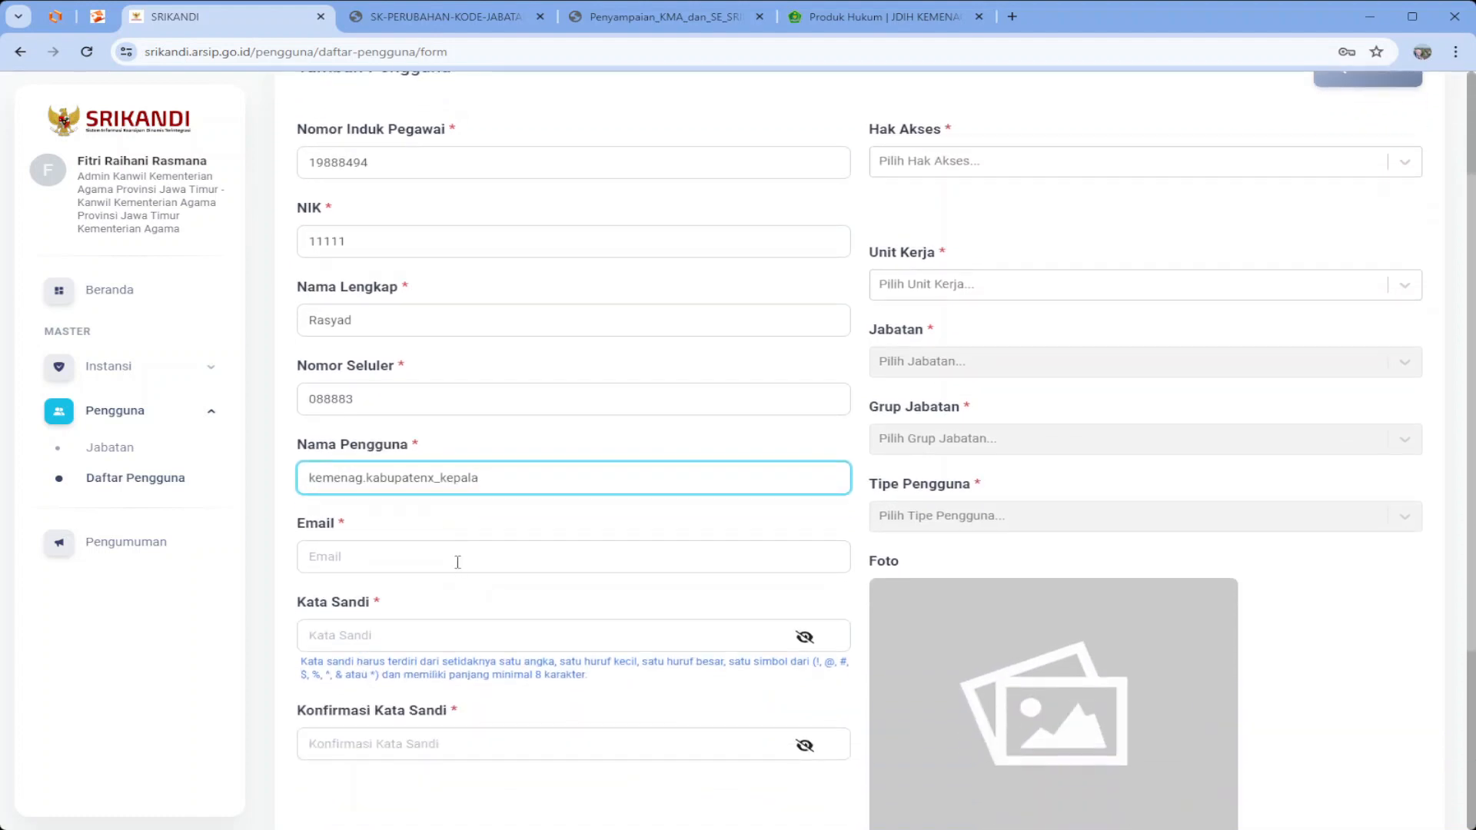
left_click(457, 562)
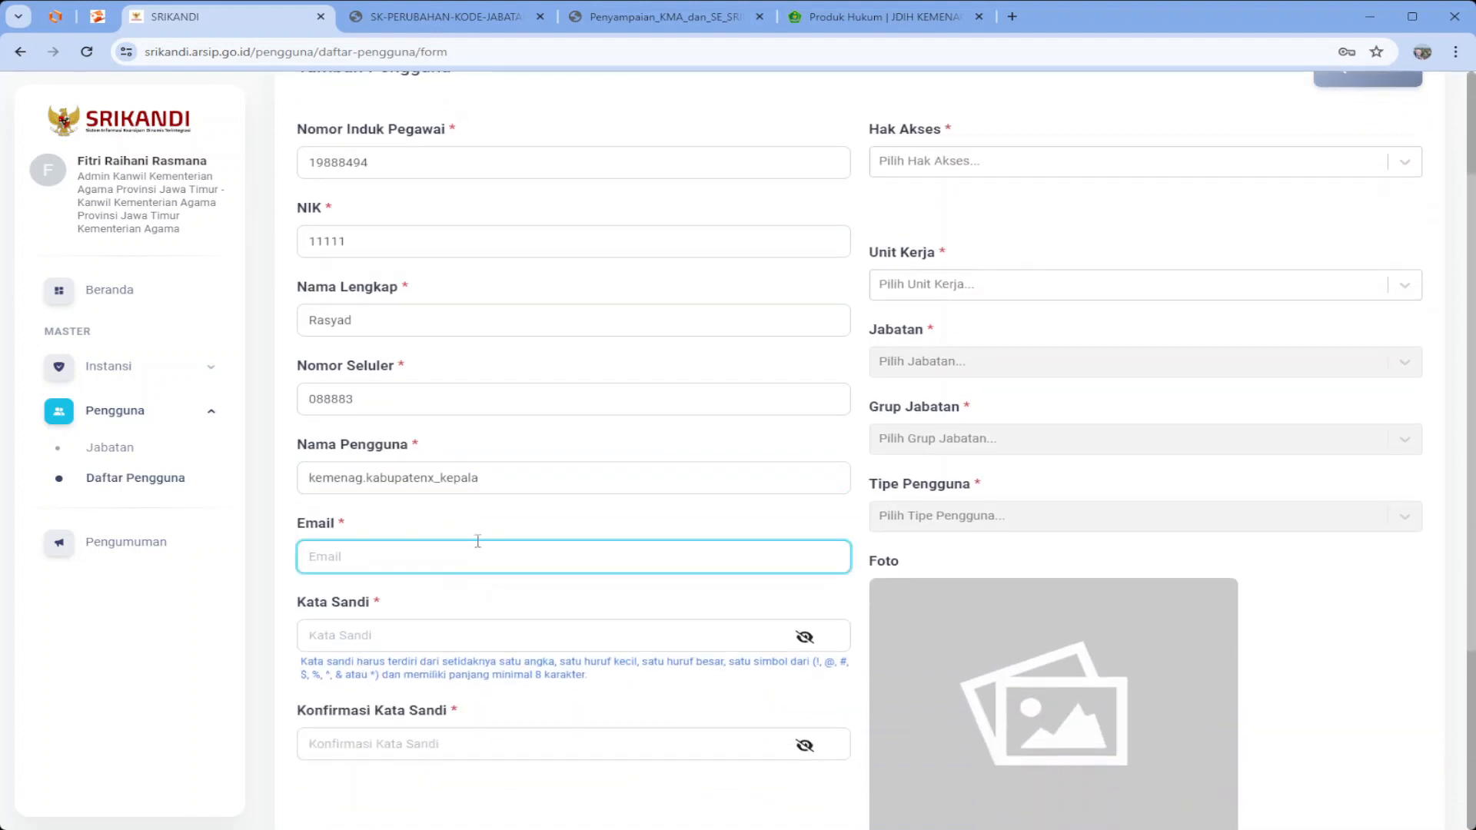
scroll(464, 437, "up", 2)
double_click(372, 332)
key("ctrl+c")
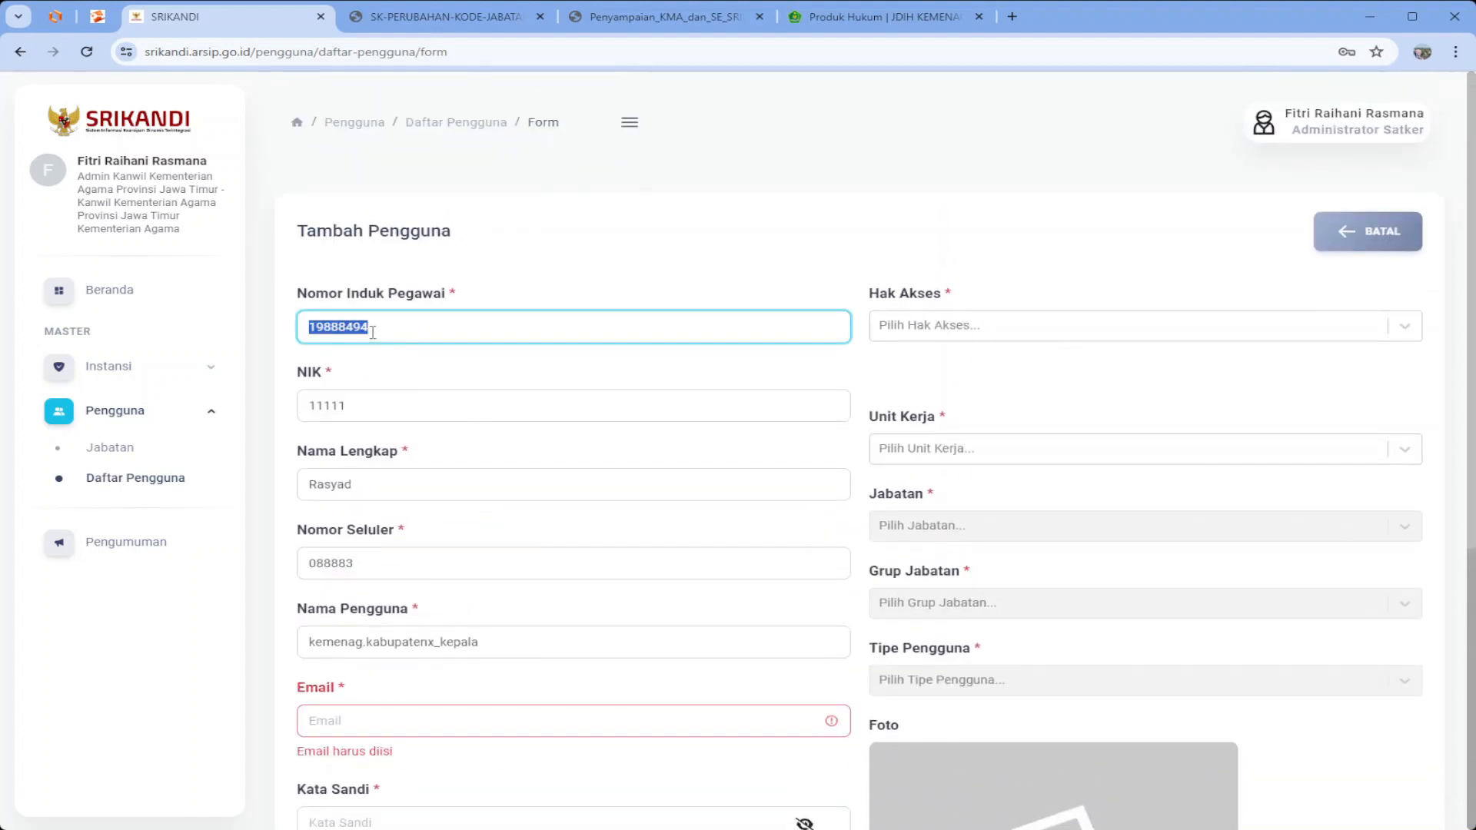
scroll(487, 553, "down", 3)
left_click(423, 473)
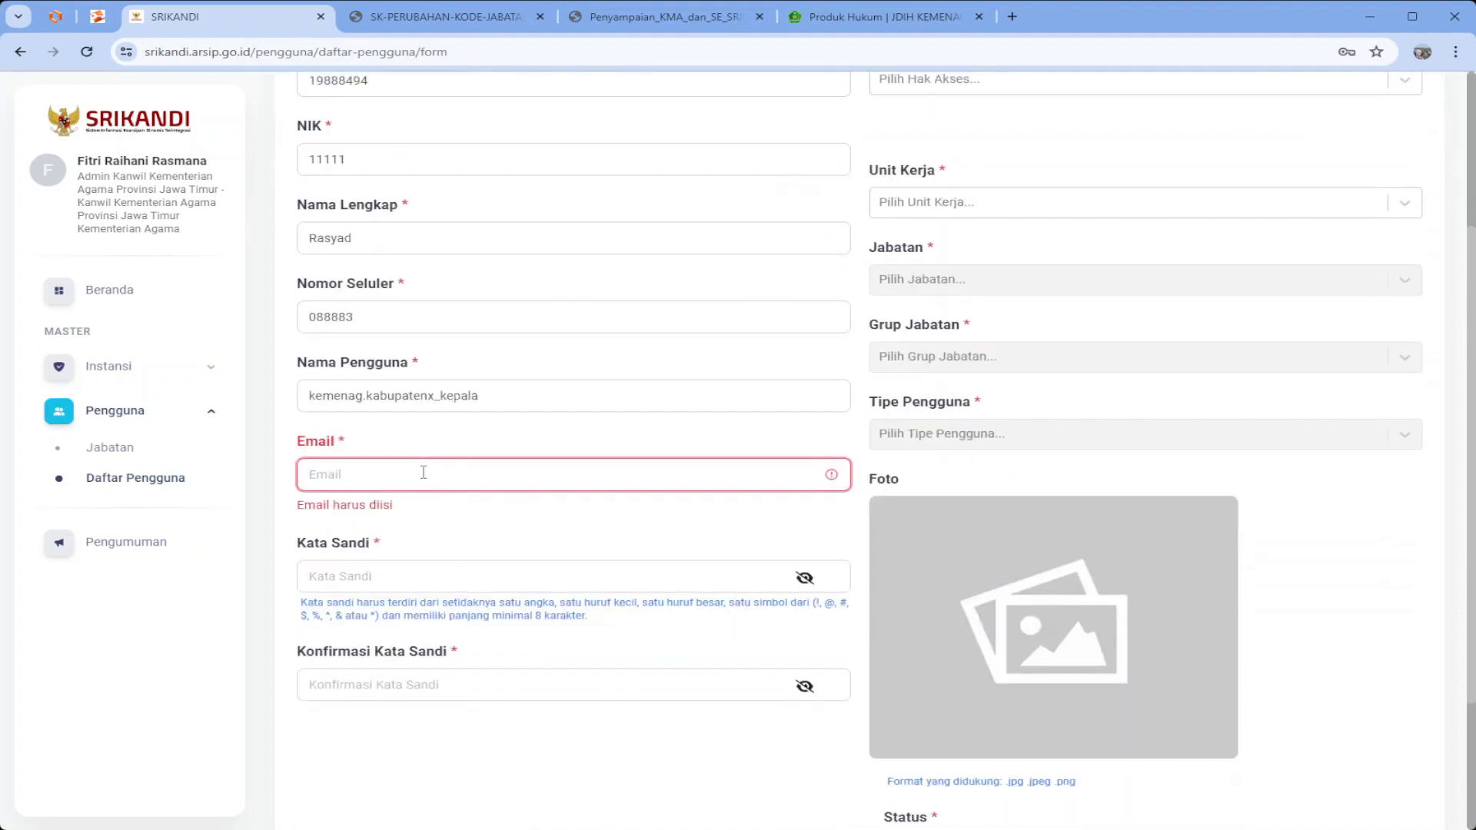
key("ctrl+v")
type("@kemenag")
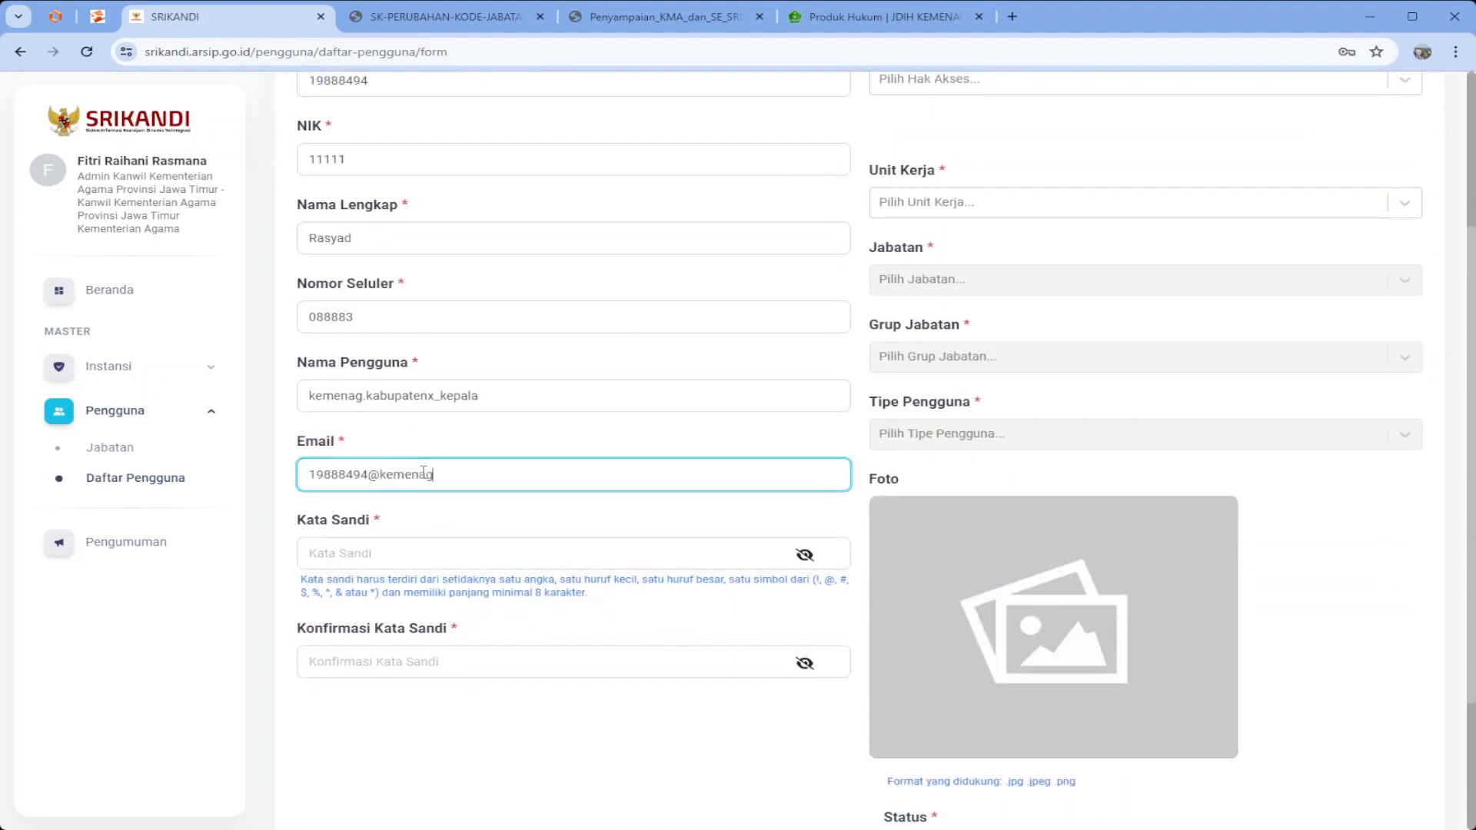
type(".go.id")
Enter the account password and its matching confirmation
left_click(465, 553)
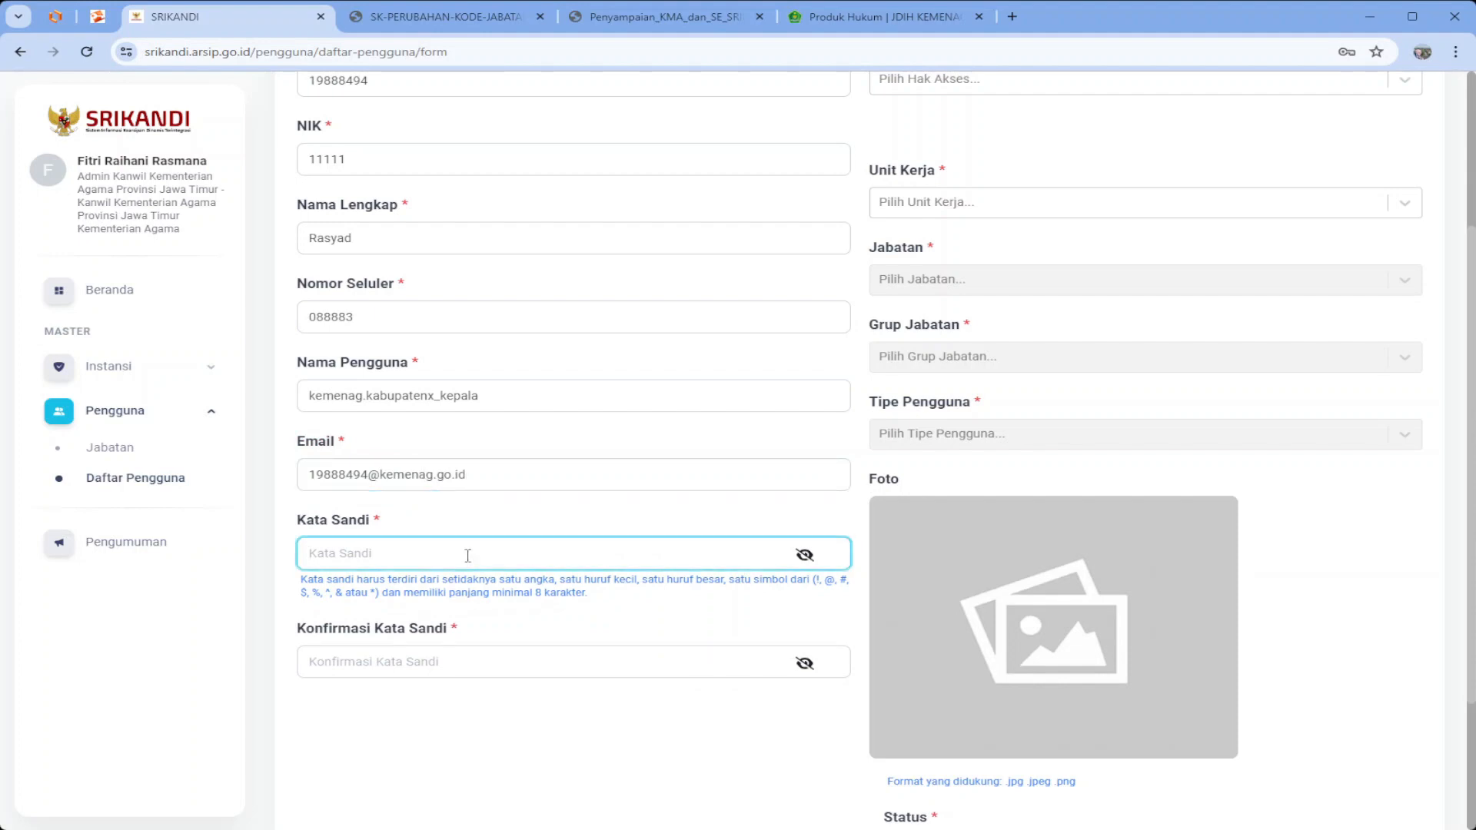
type("*********")
key("Tab")
type("********")
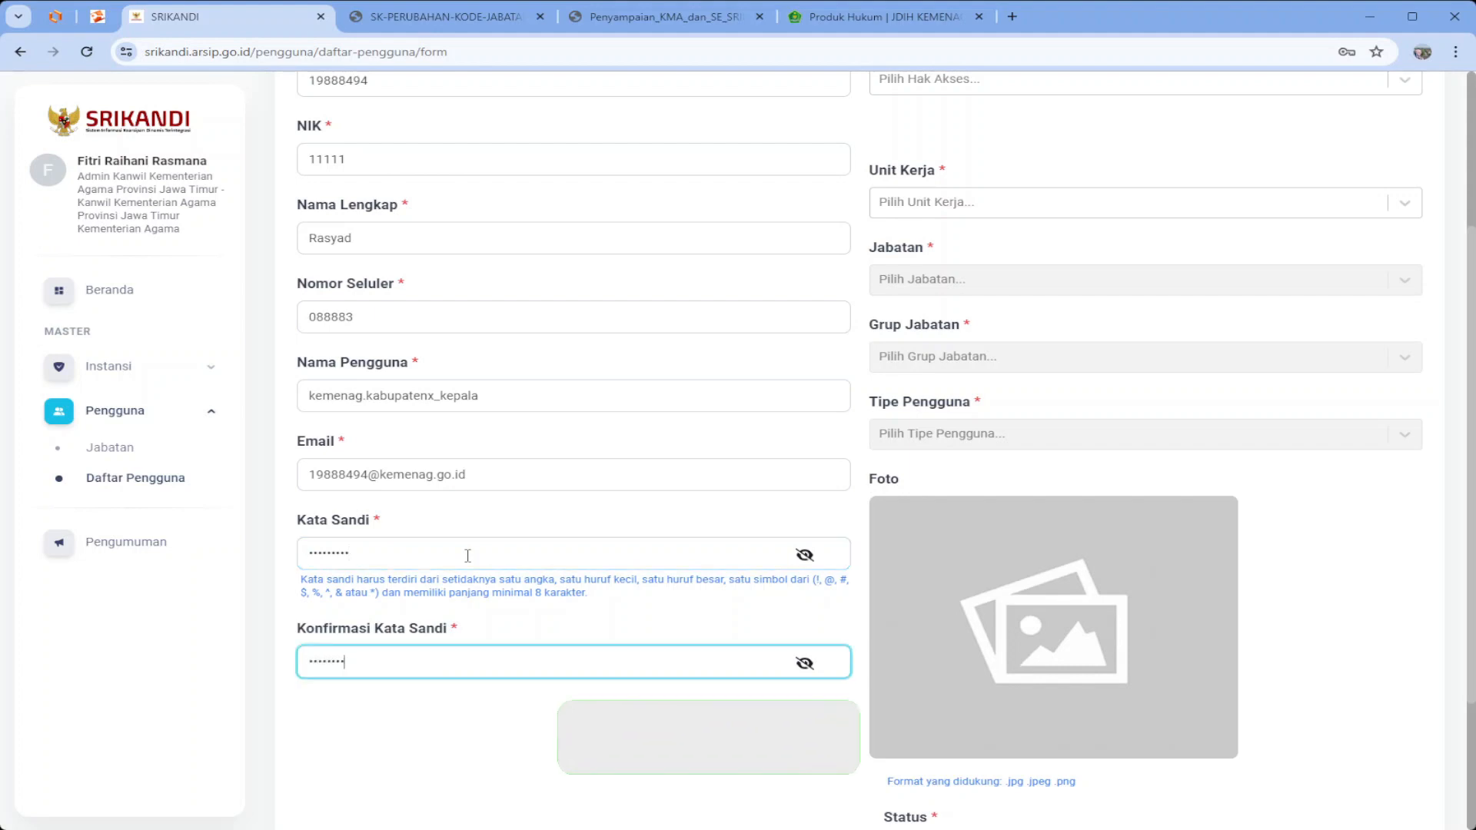
type("*")
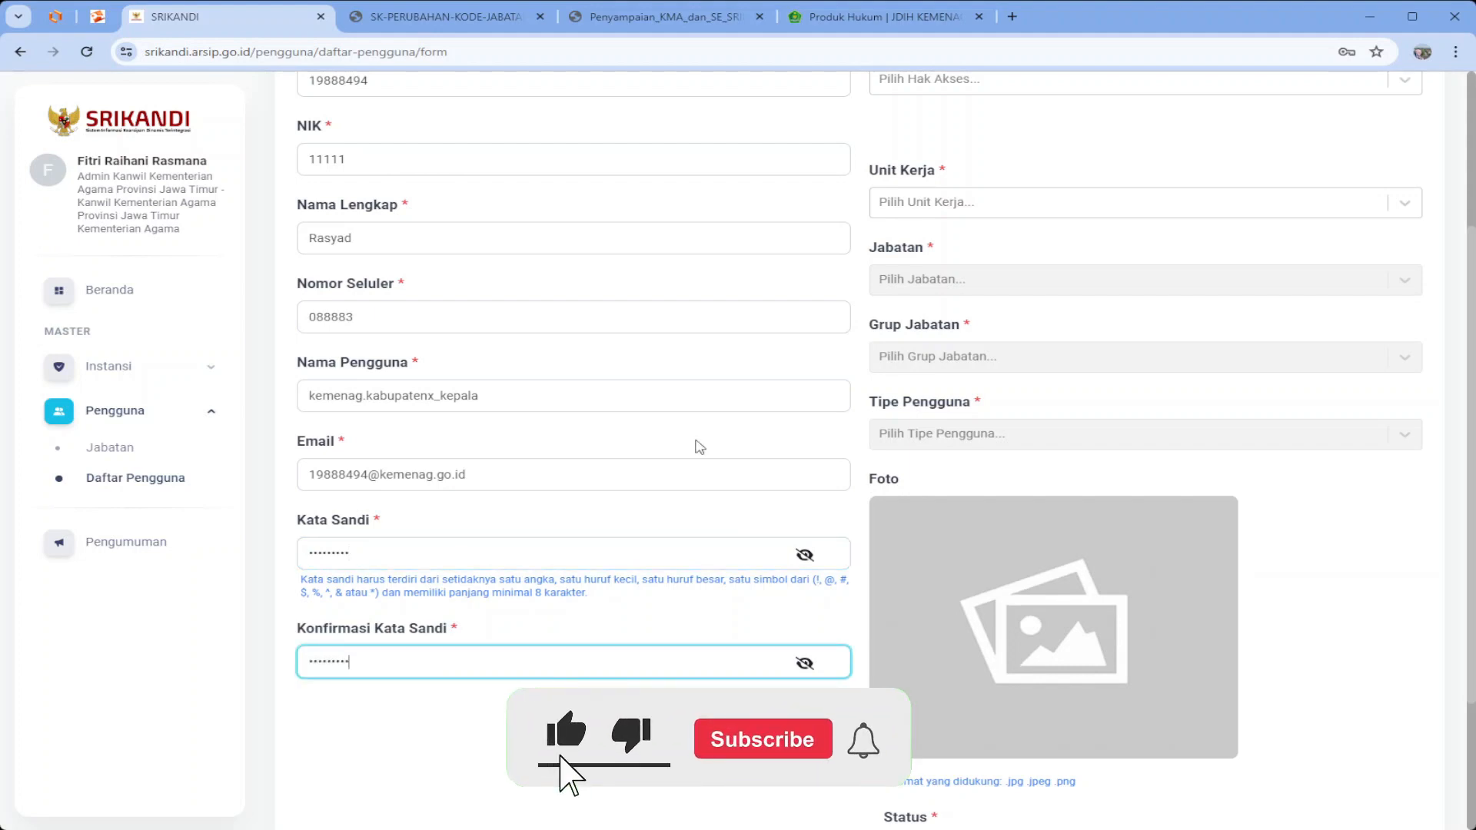
scroll(700, 447, "up", 3)
left_click(936, 326)
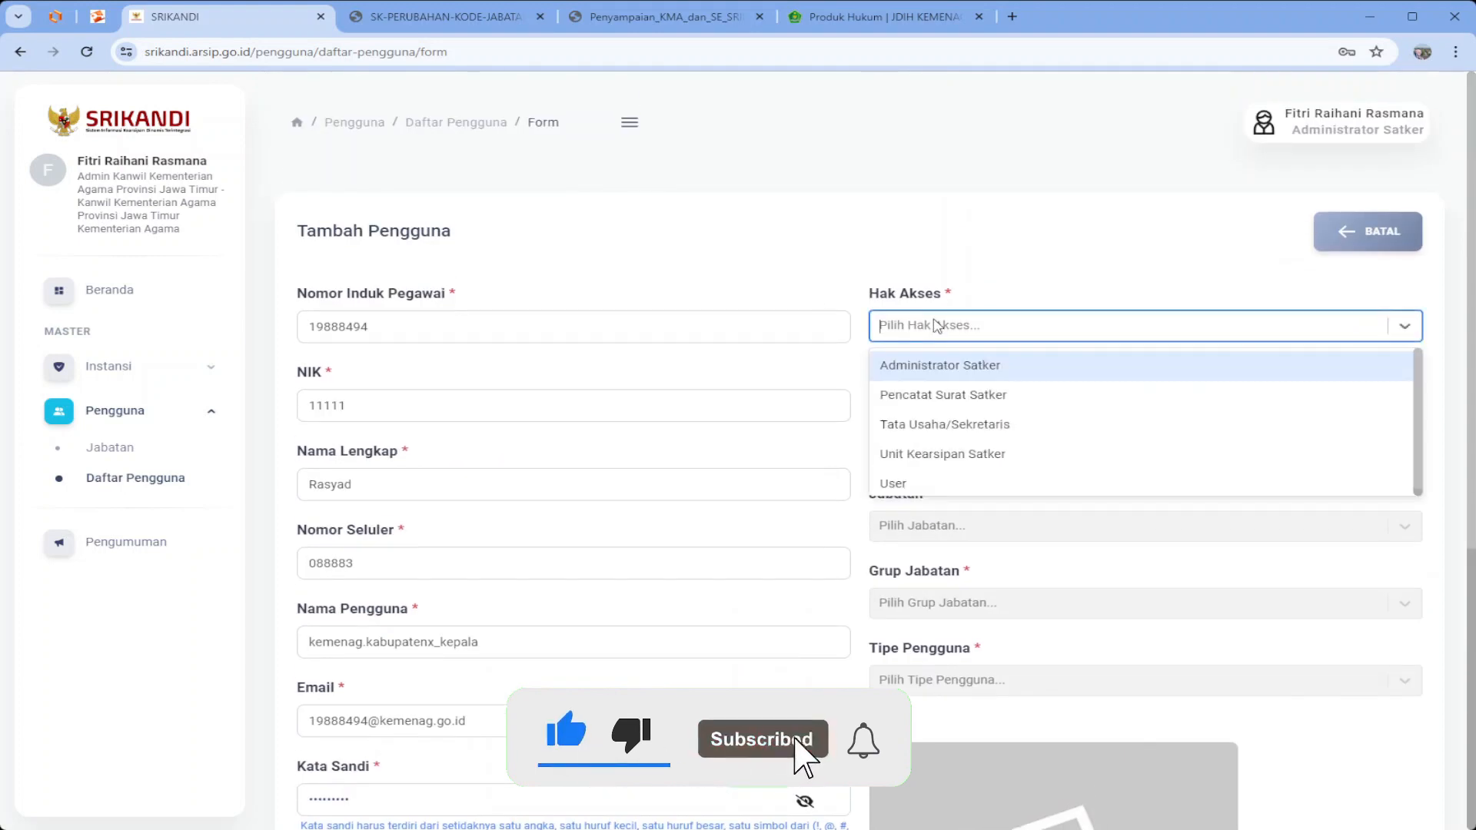
Choose the User role and tick the option to send and receive letters from outside units
left_click(920, 485)
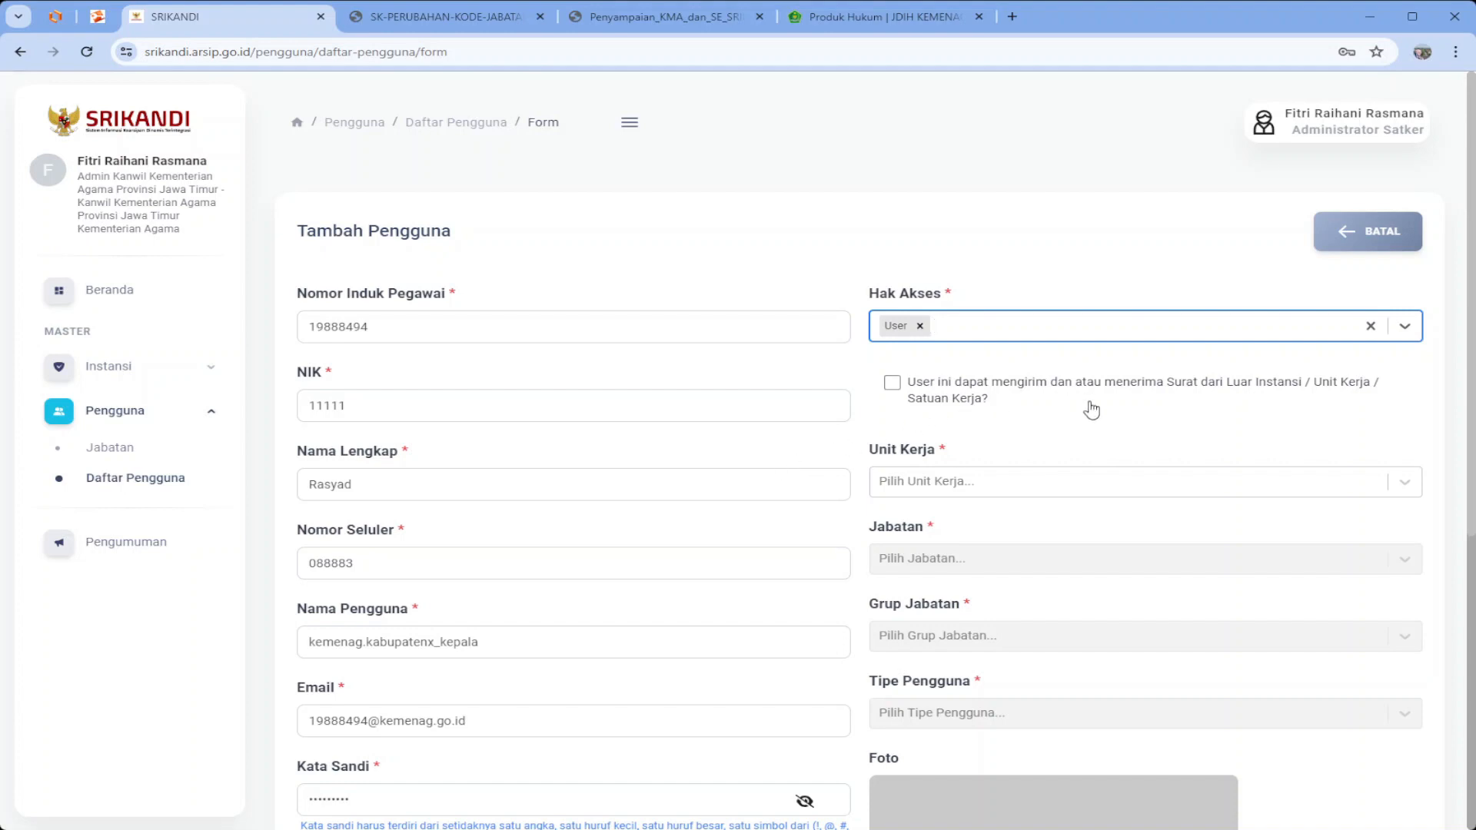
left_click(893, 384)
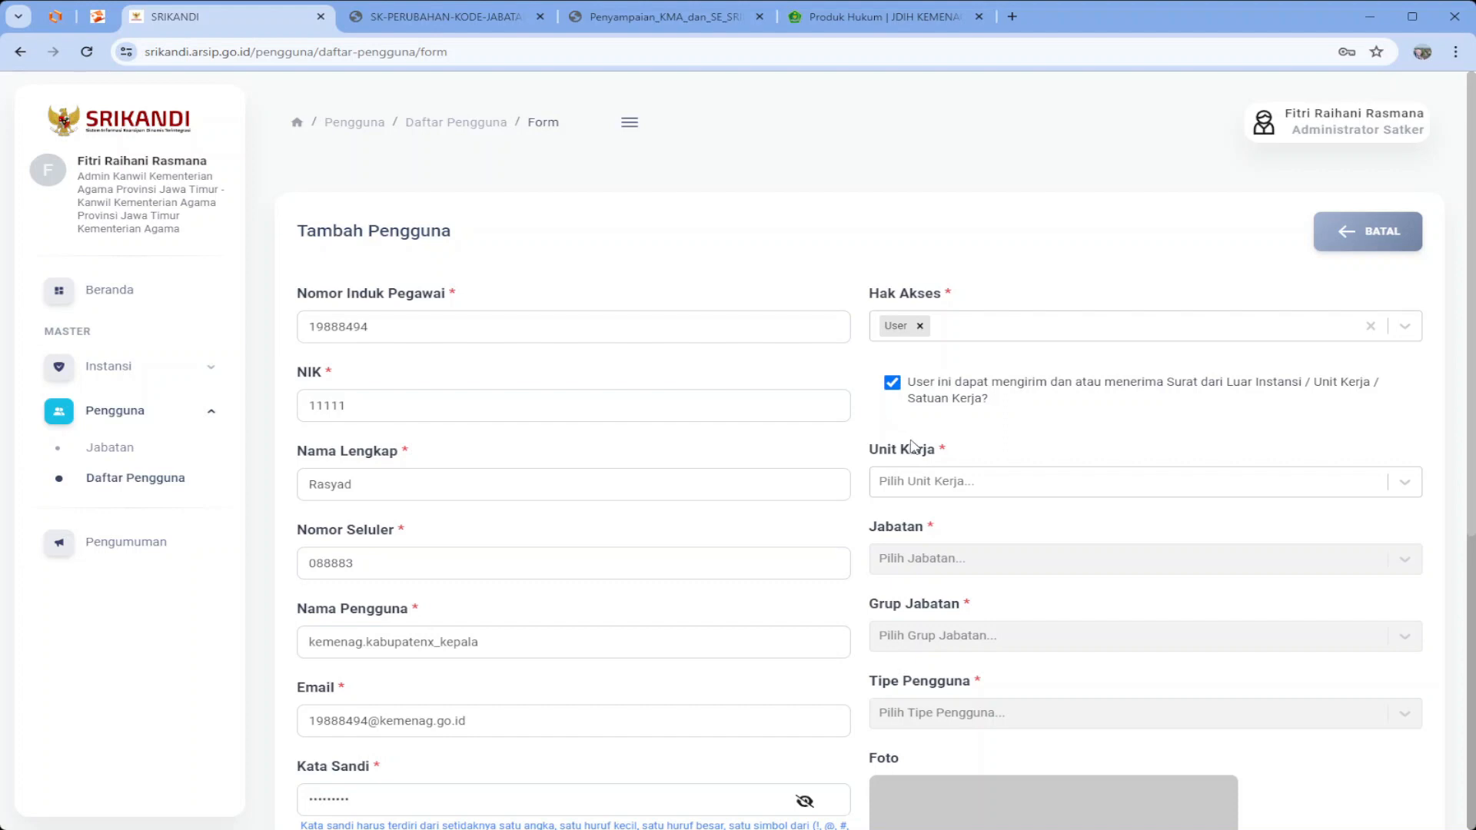
scroll(974, 447, "down", 2)
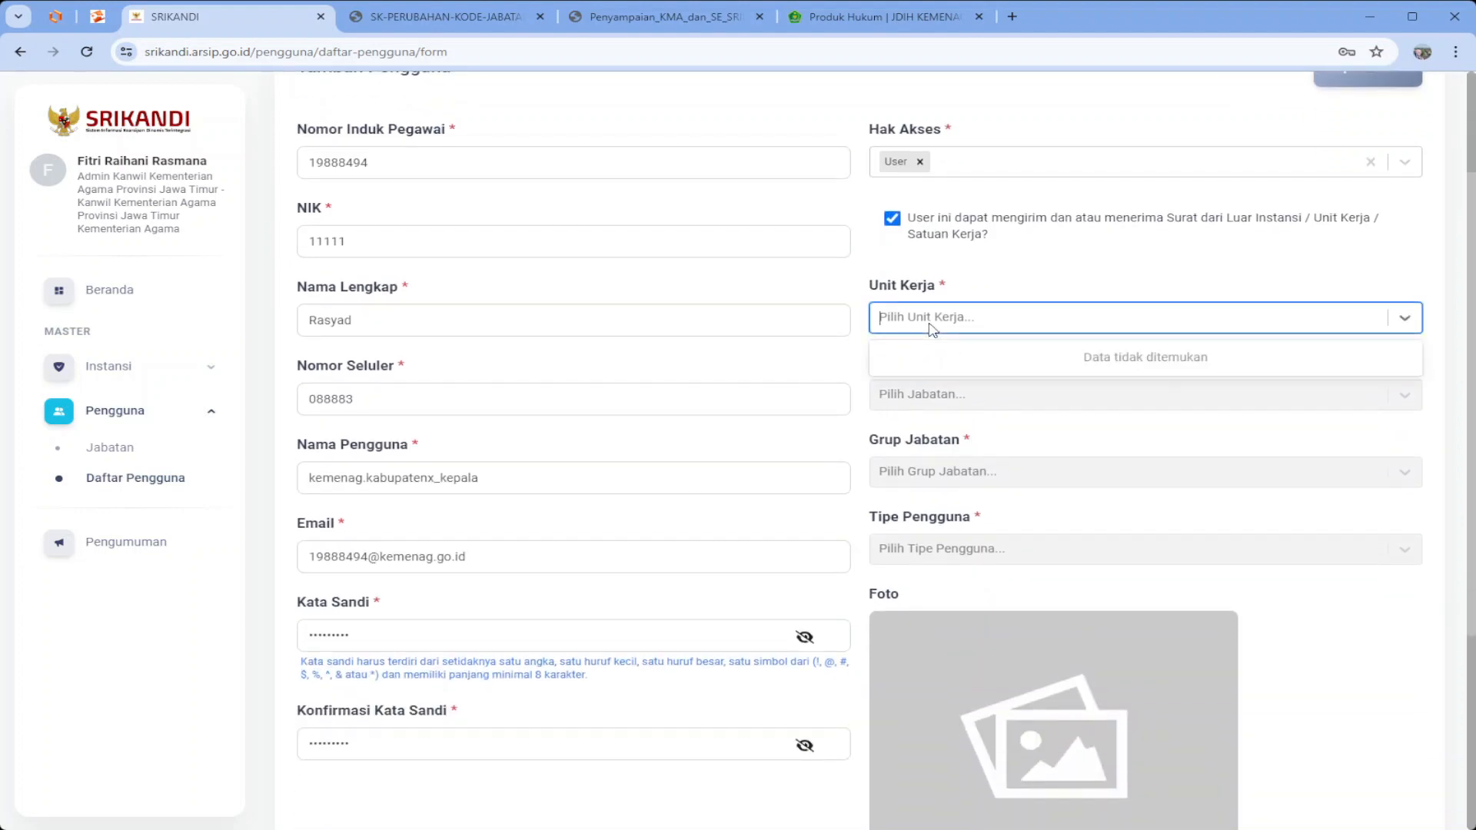
Set work unit Kantor Kementerian Agama Kabupaten X and position Kepala Kantor
left_click(930, 328)
type("kabuap")
key("BackSpace")
key("BackSpace")
type("paten")
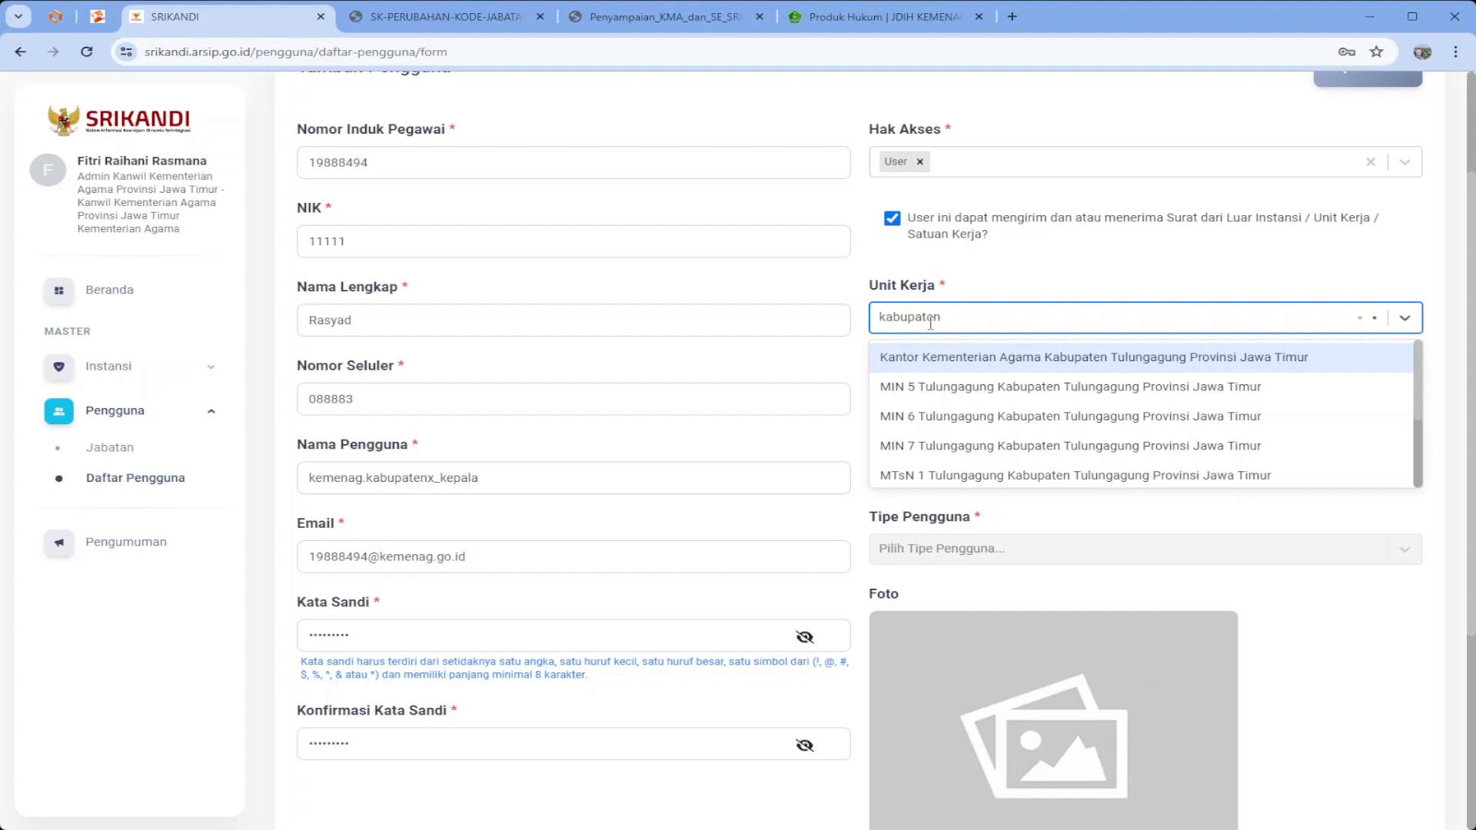
type(" x")
left_click(1008, 366)
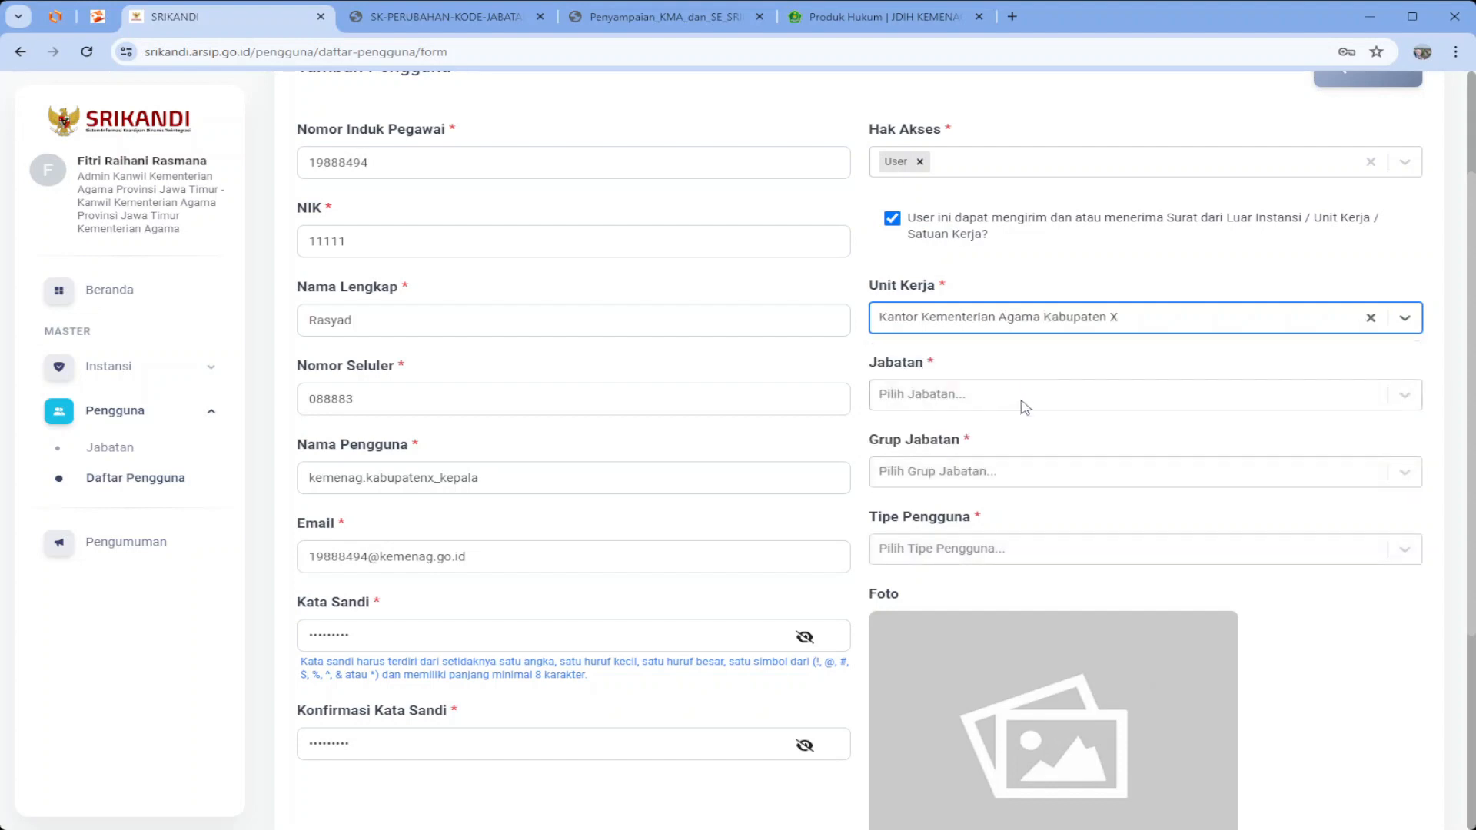
left_click(972, 395)
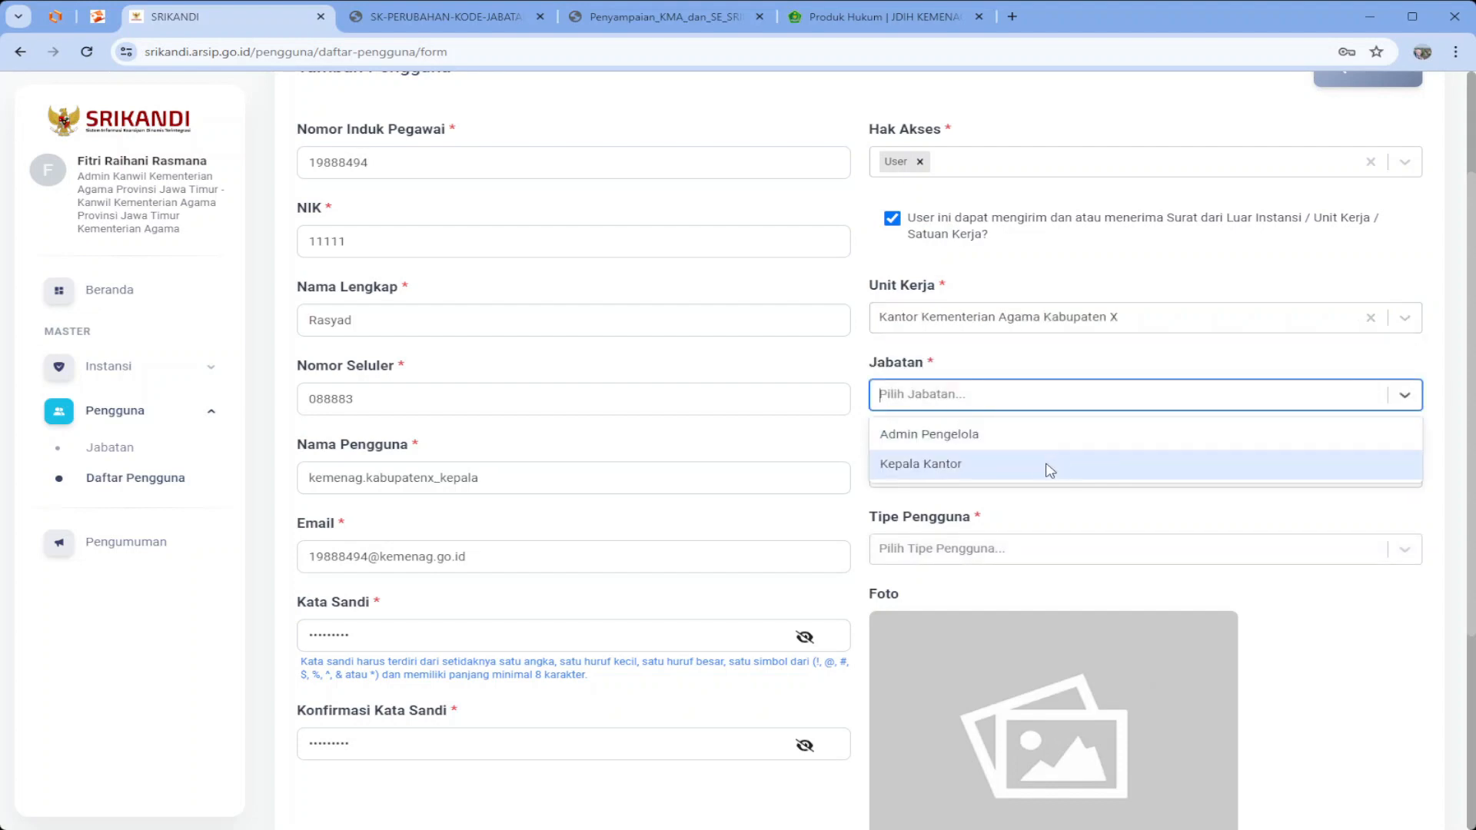
left_click(996, 468)
Set position group Eselon III/Koordinator and user type Aparatur Sipil Negara
left_click(974, 472)
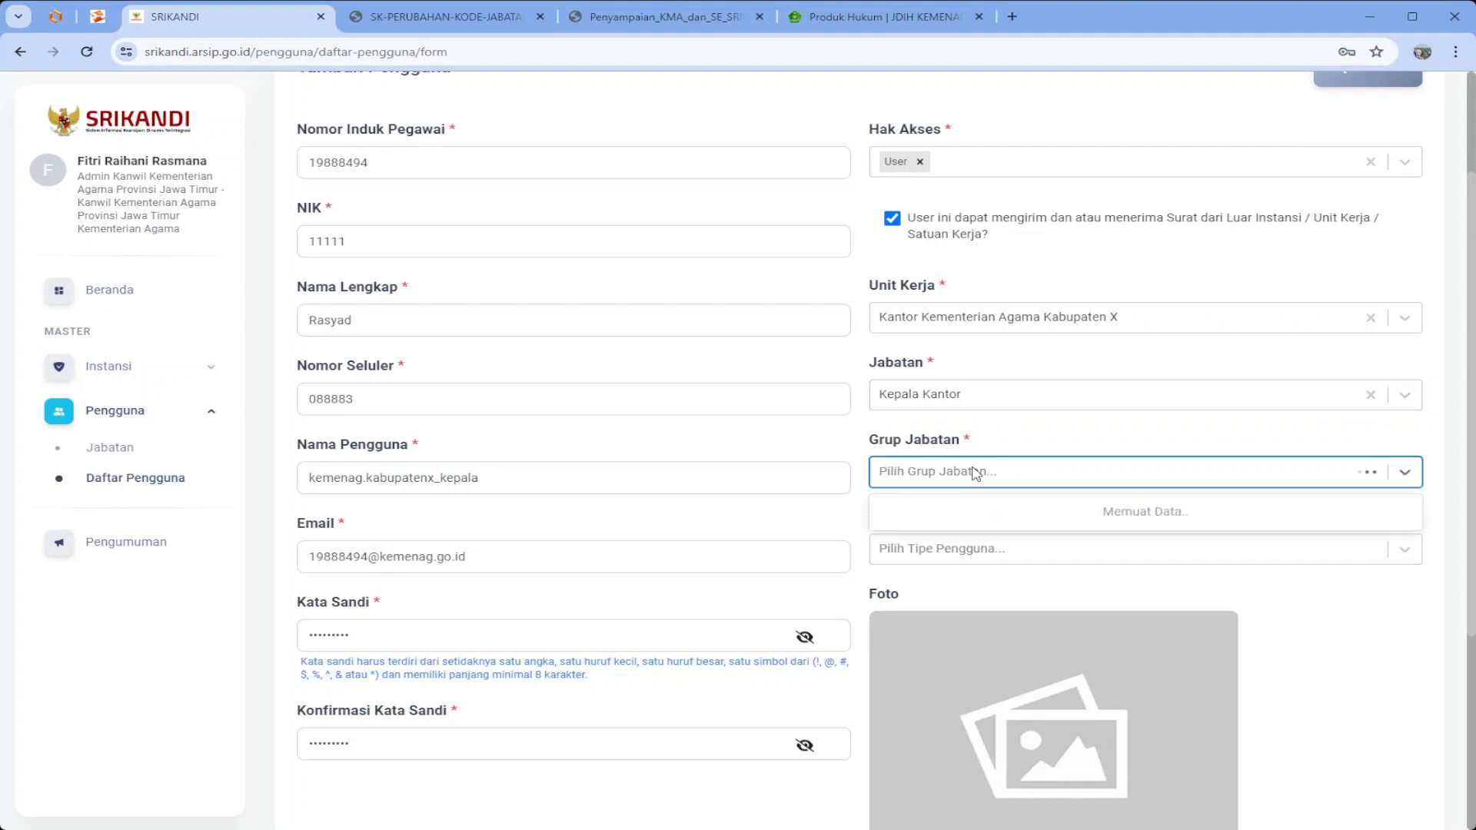
scroll(990, 575, "down", 3)
scroll(991, 577, "up", 2)
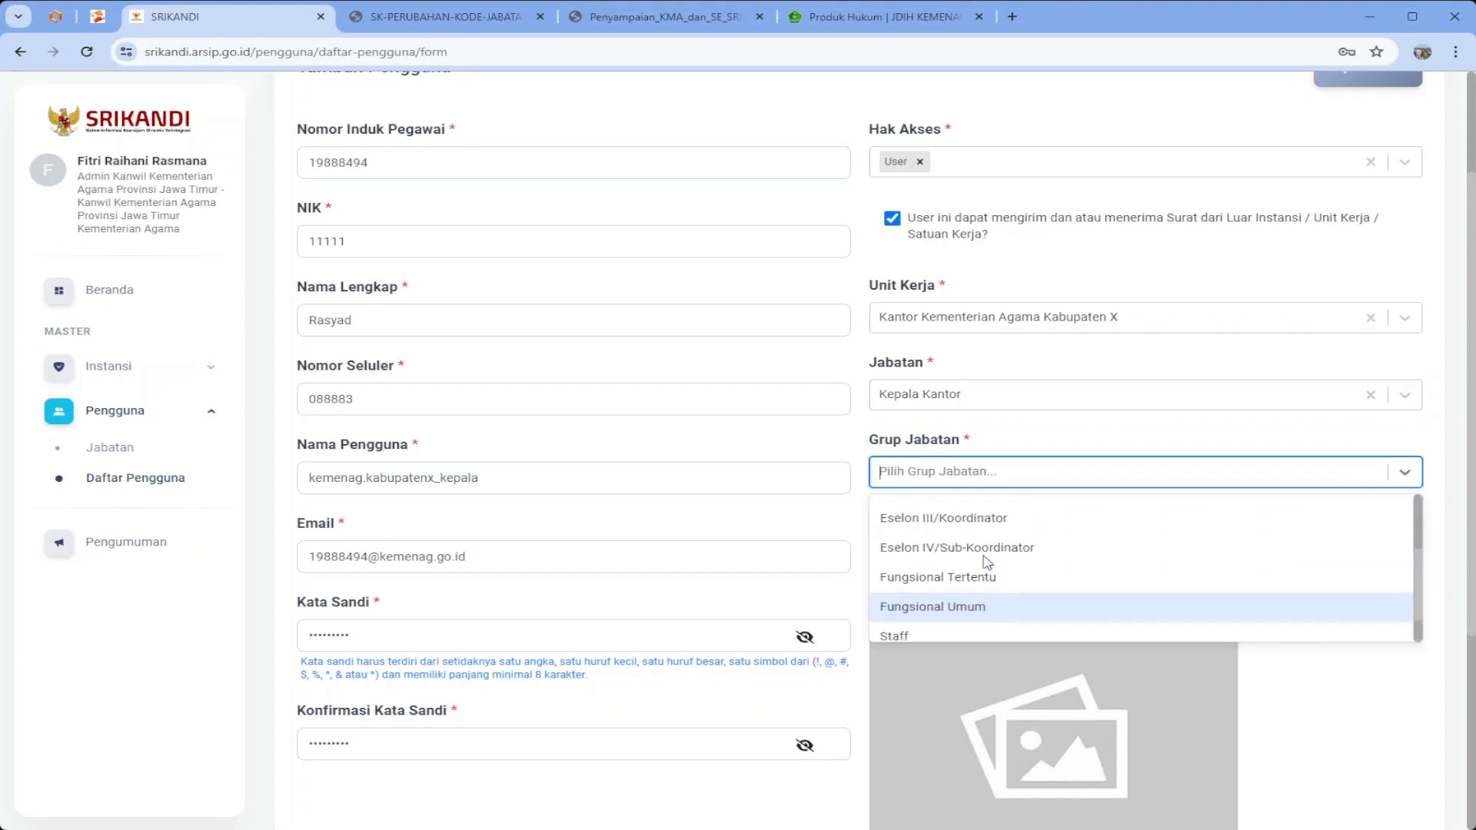
scroll(988, 573, "down", 2)
scroll(980, 550, "up", 2)
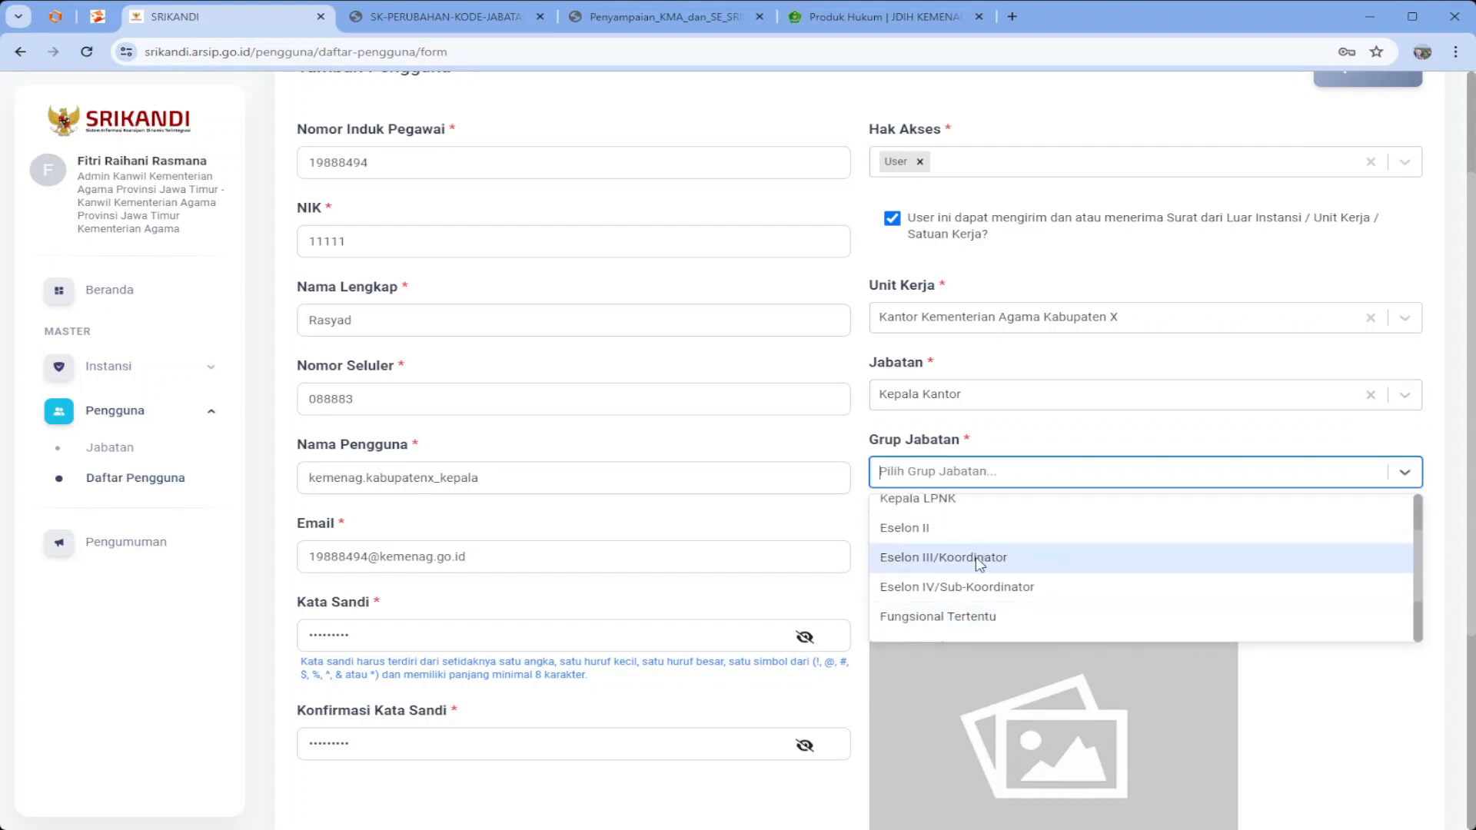
left_click(980, 559)
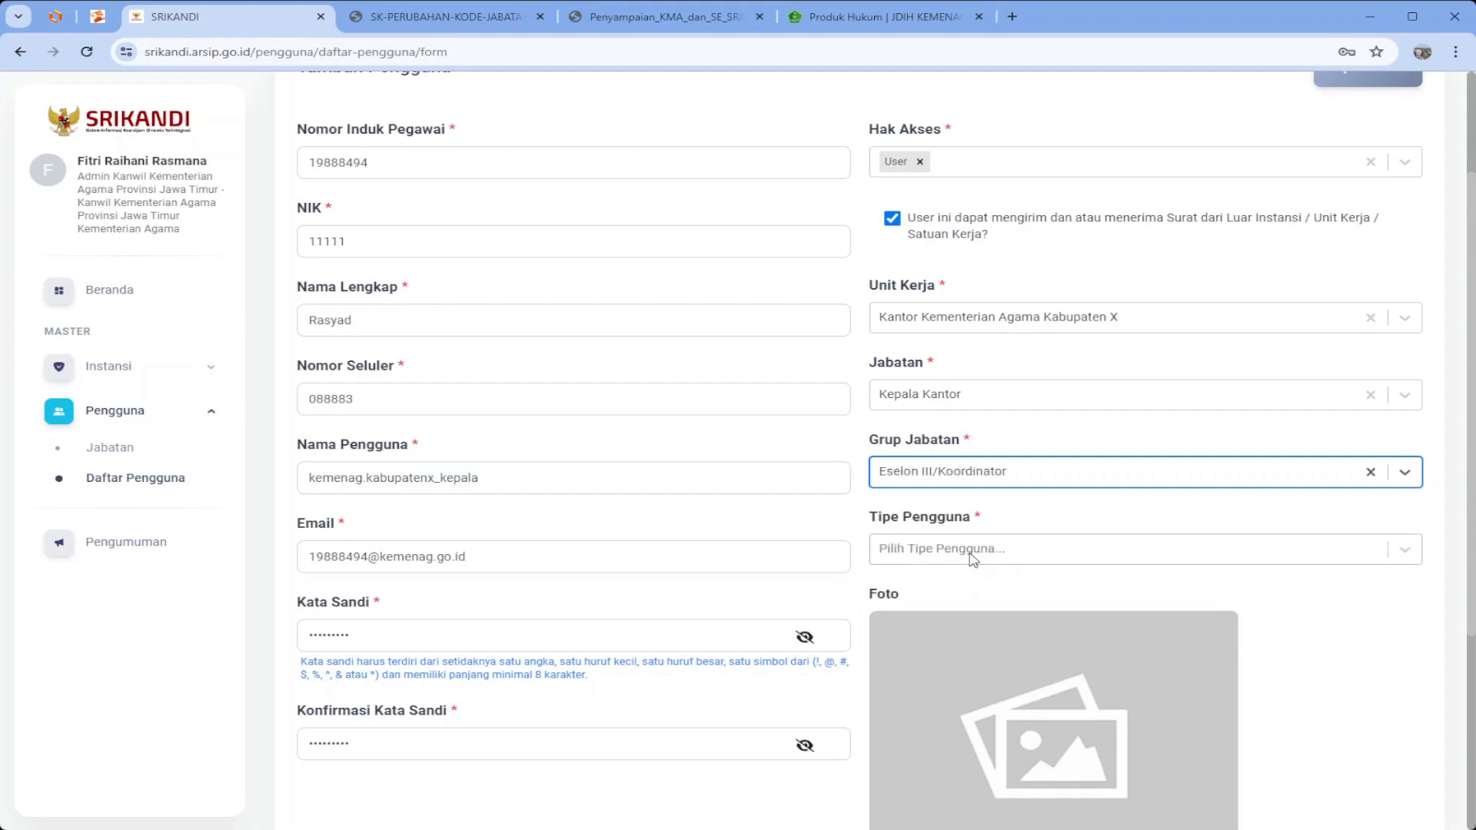
left_click(977, 558)
scroll(975, 573, "down", 3)
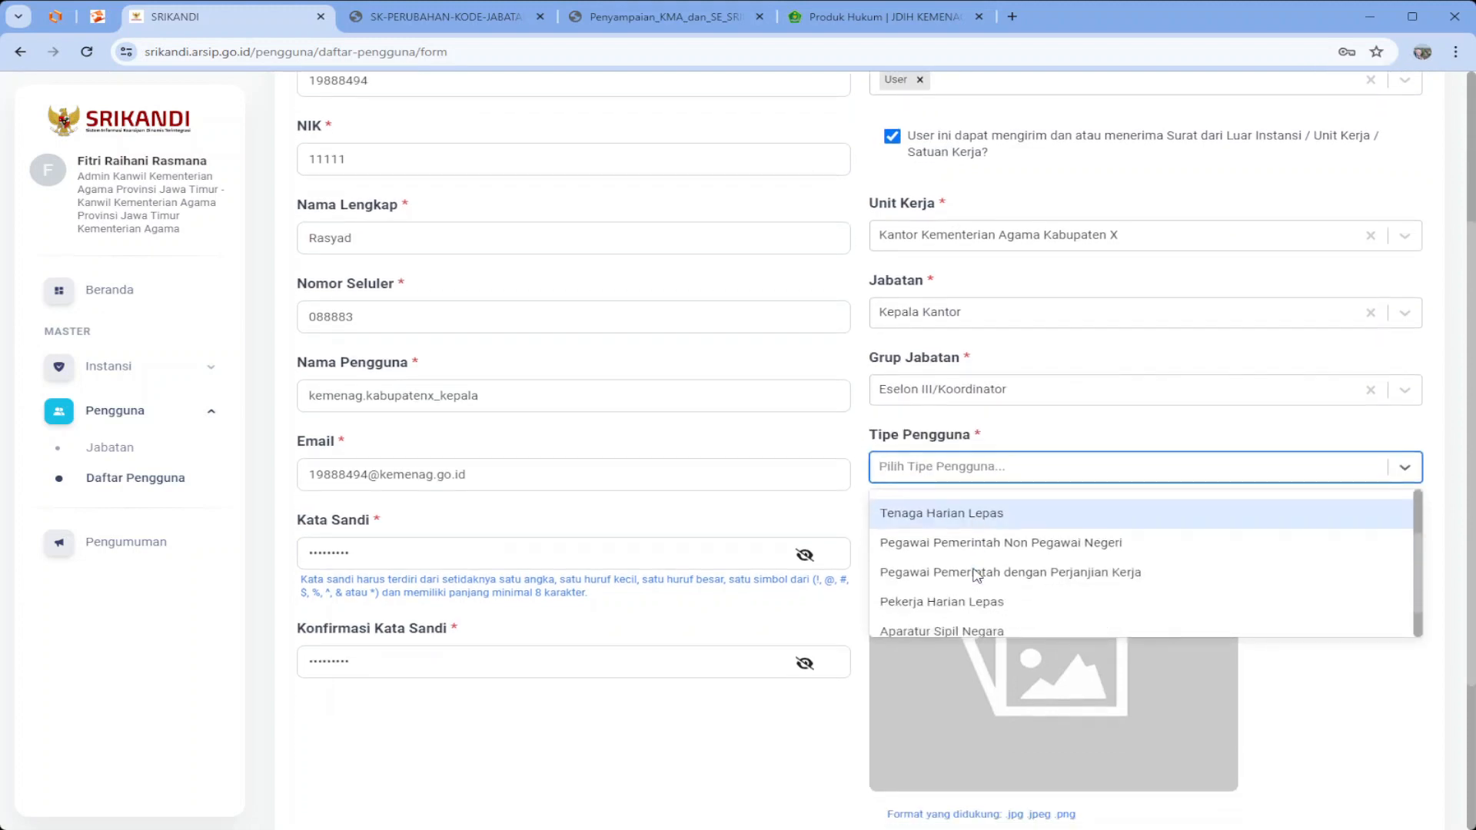
left_click(973, 590)
scroll(973, 594, "down", 3)
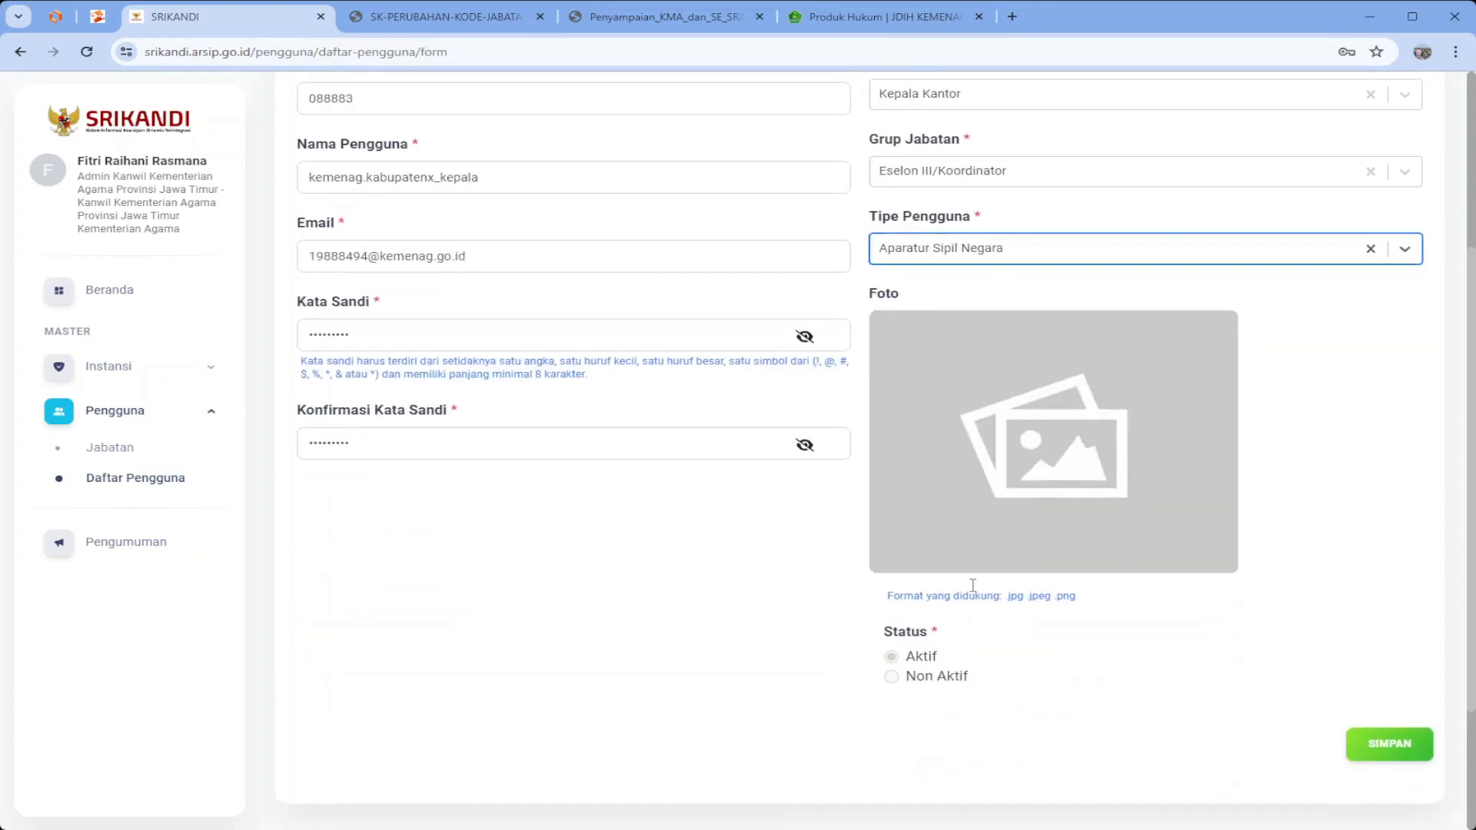
Save the Rasyad Kepala Kantor account, acknowledge the Berhasil message, and start a blank new-user form
left_click(1396, 733)
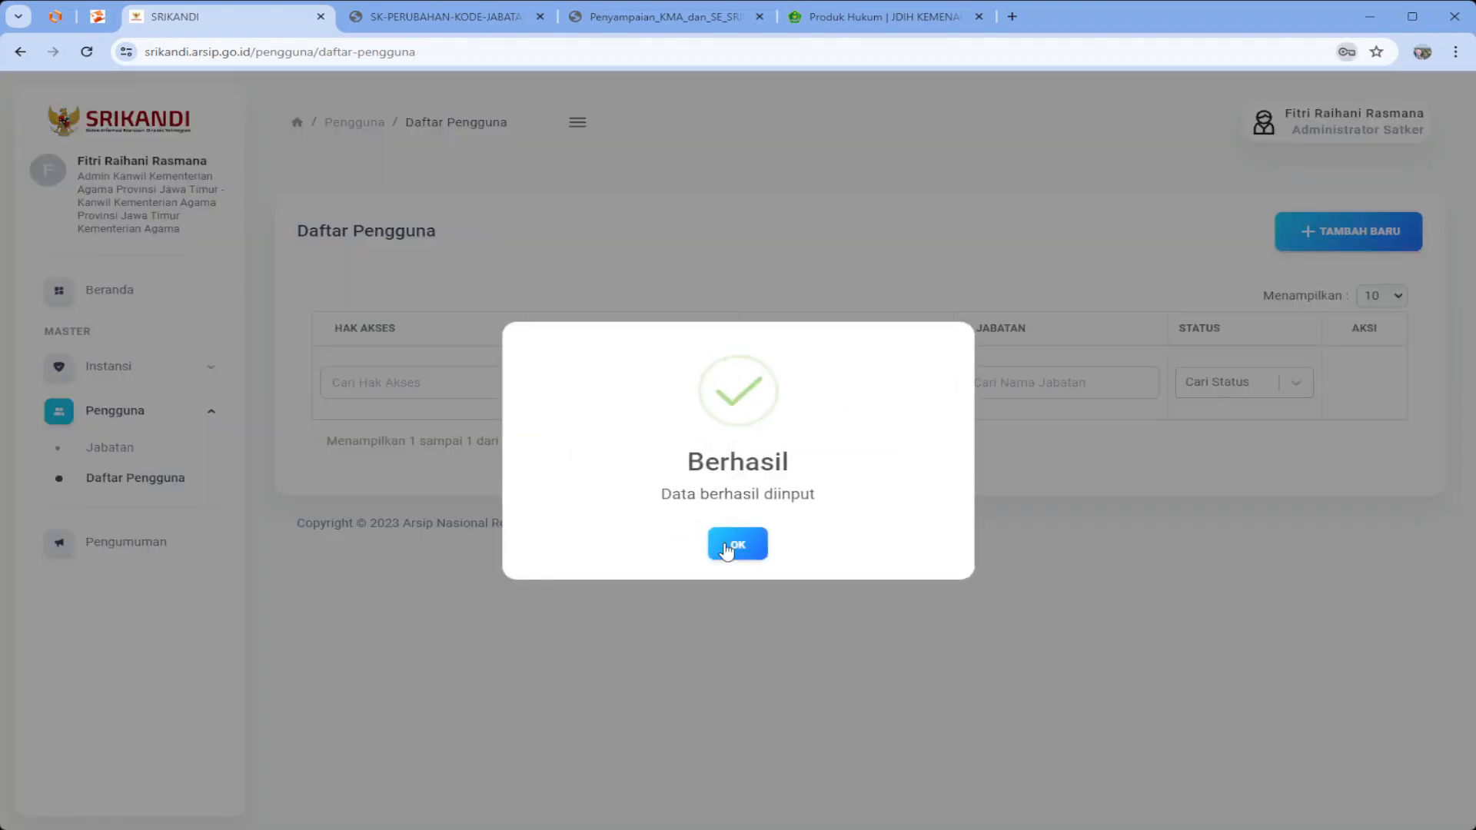
left_click(726, 551)
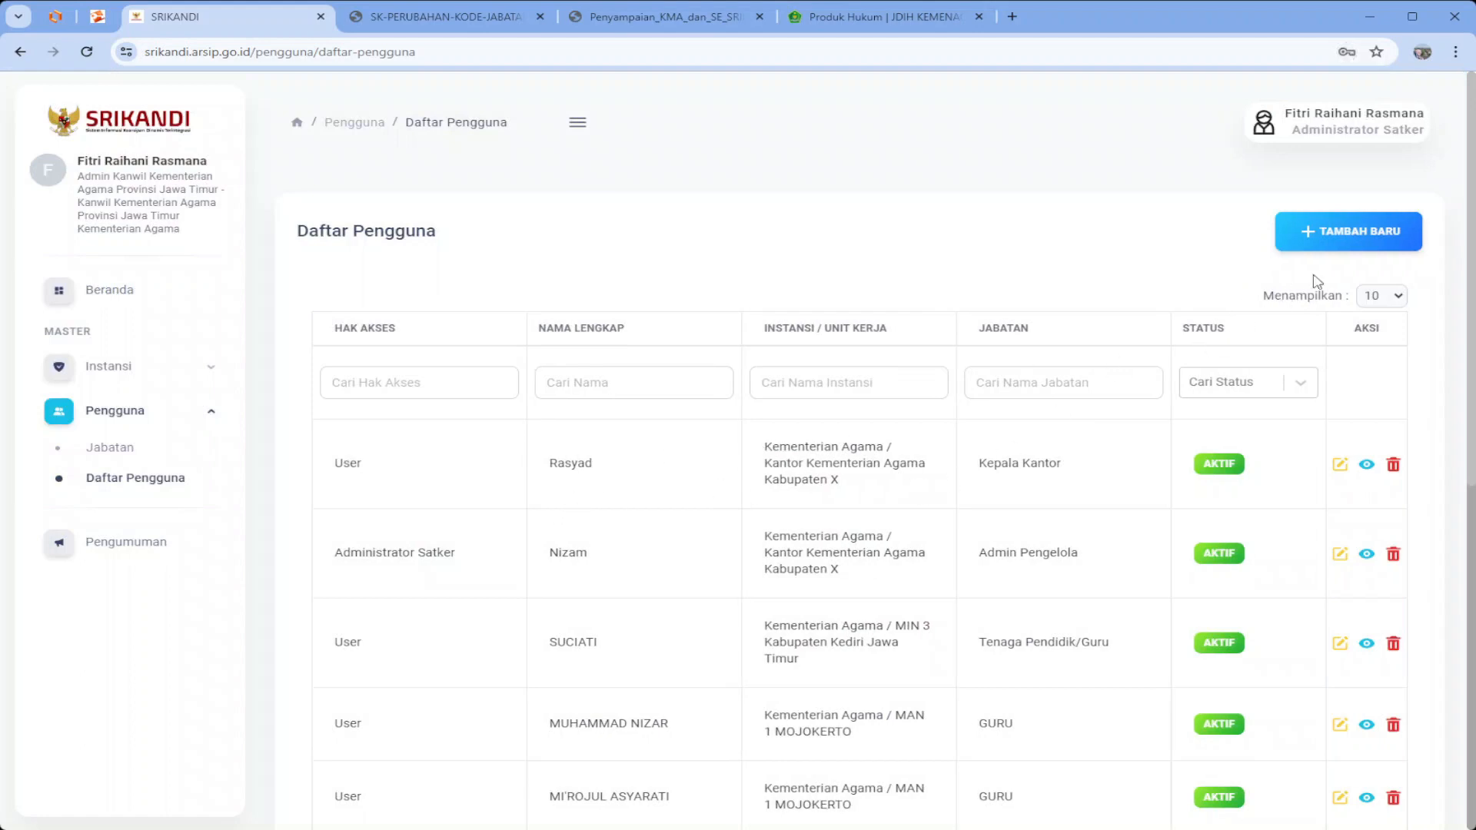
left_click(1337, 246)
left_click(546, 333)
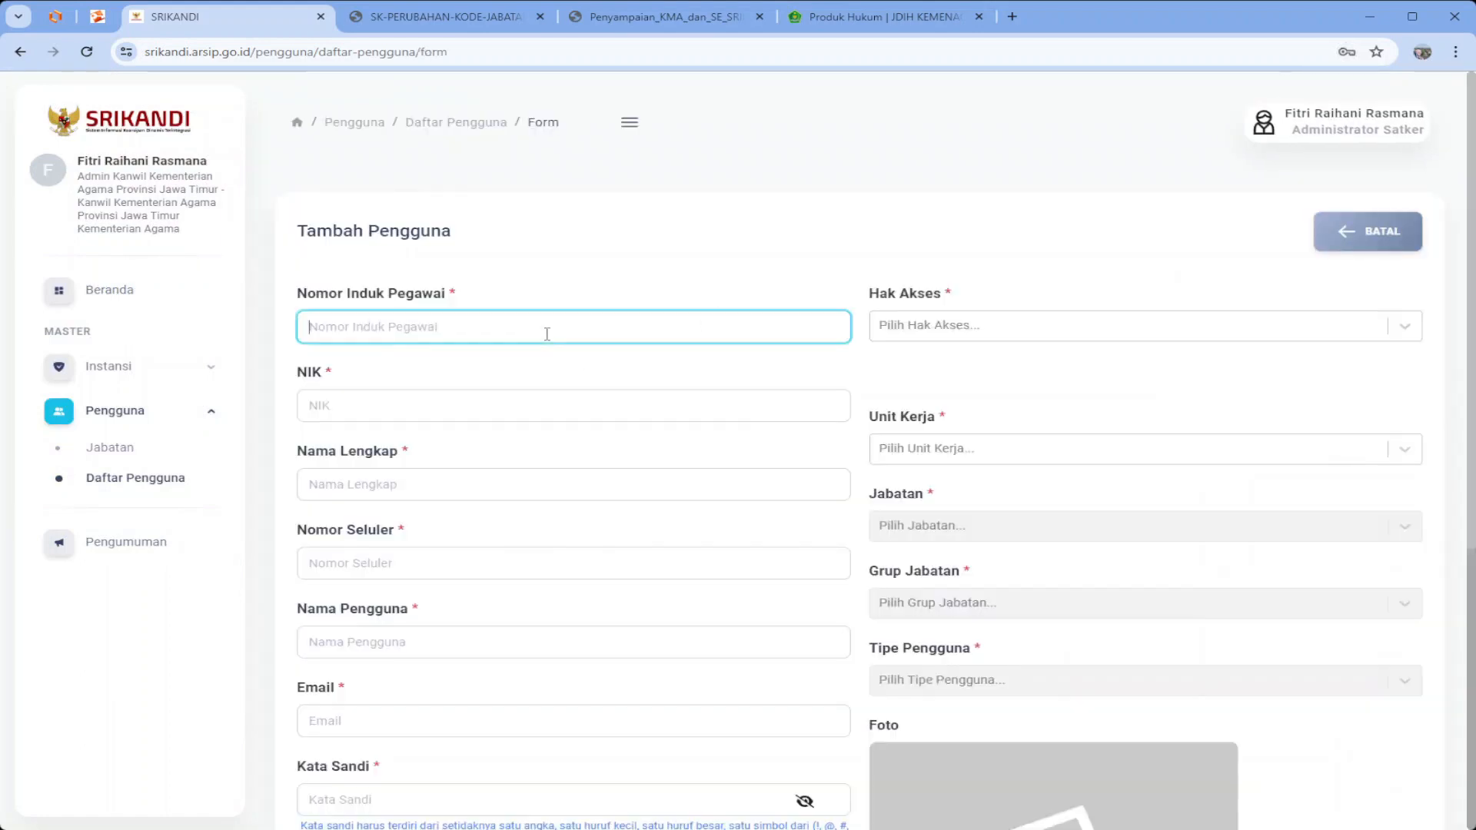
Enter the user's employee number, NIK, full name, phone number and username kemenag.kabupatenx_kasubbagtu
type("948485")
left_click(483, 408)
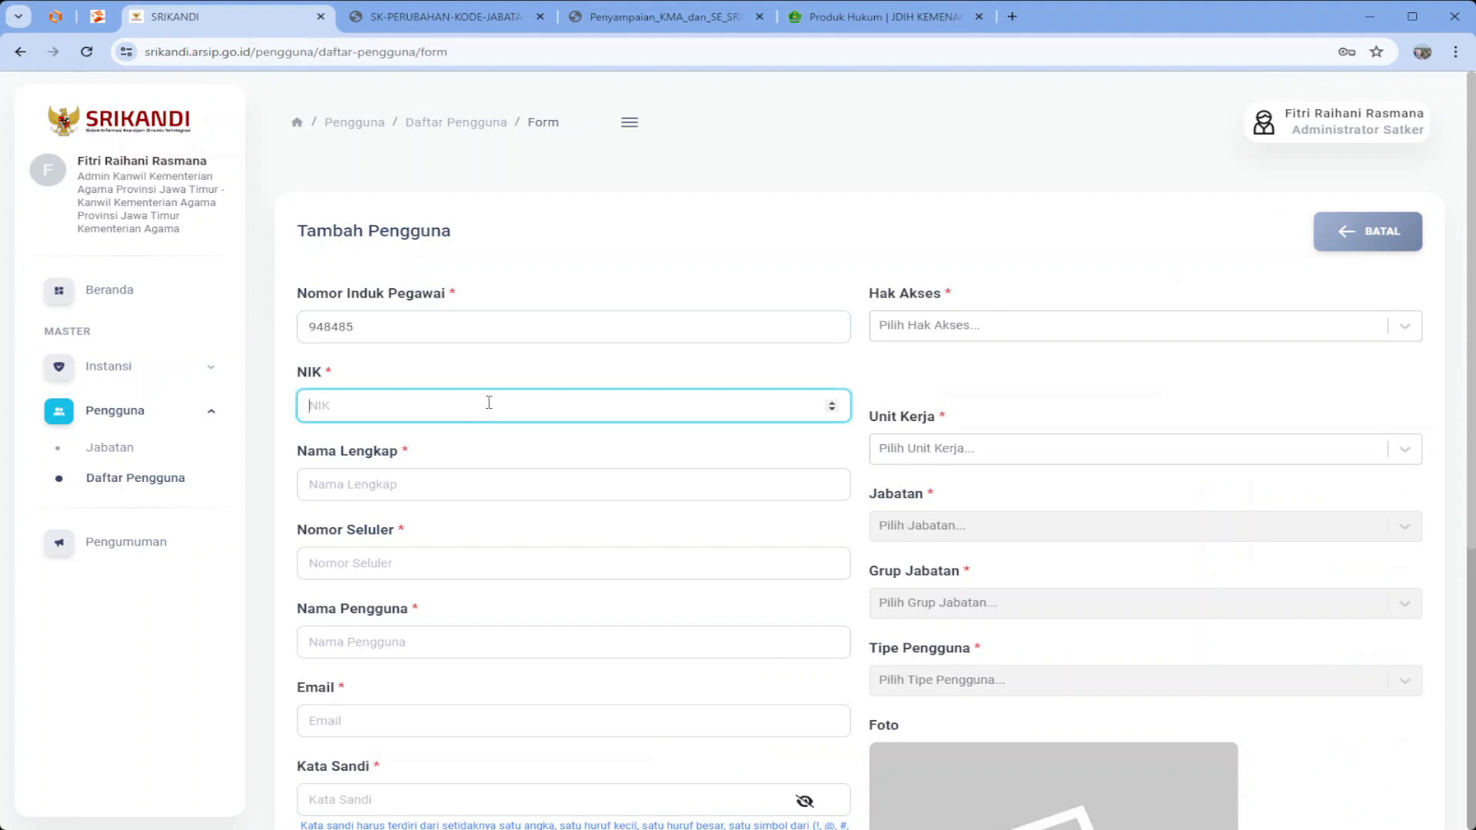
type("1")
left_click(356, 482)
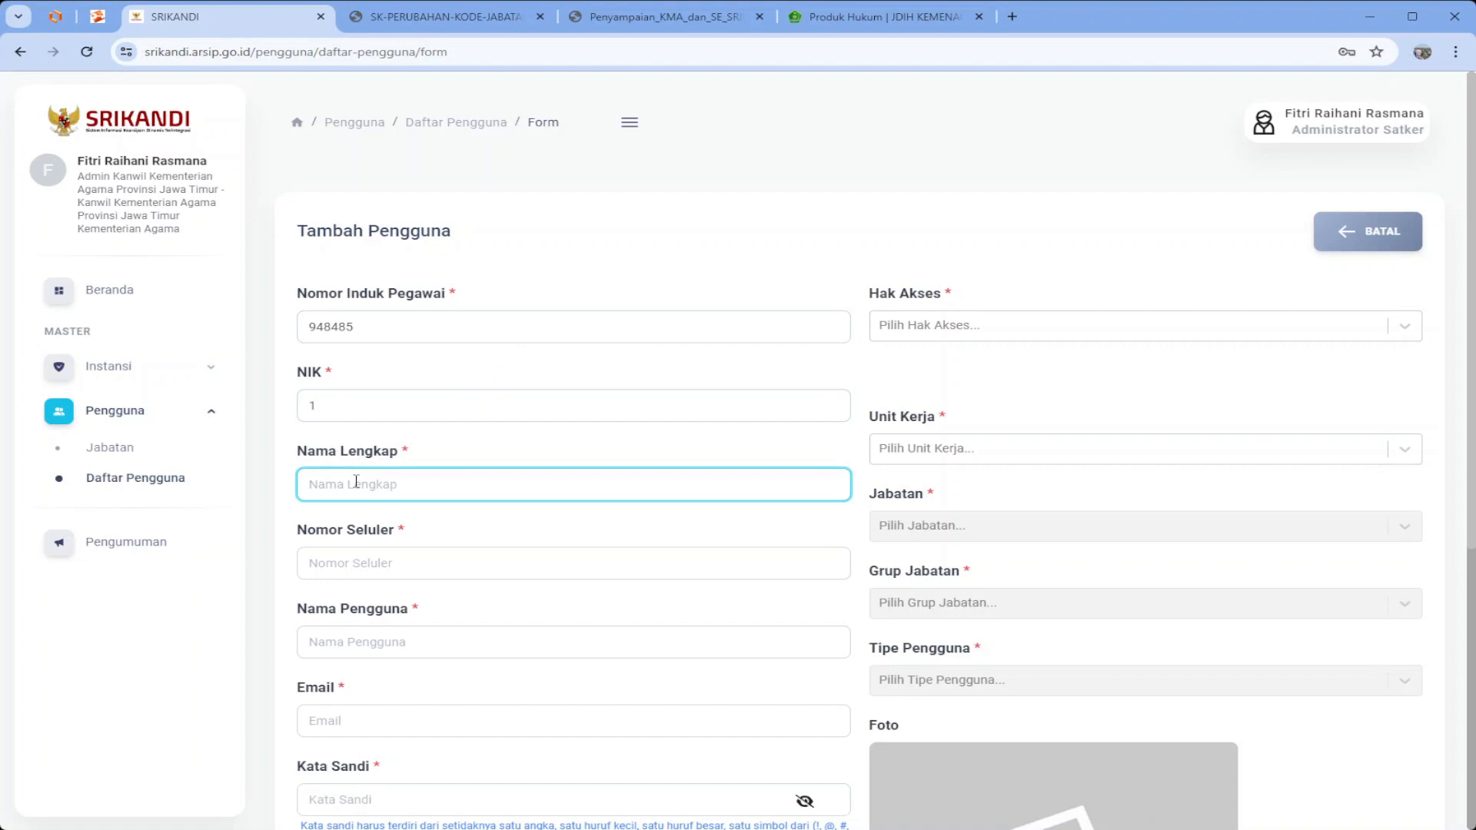
type("Zaid")
left_click(352, 559)
type("053345")
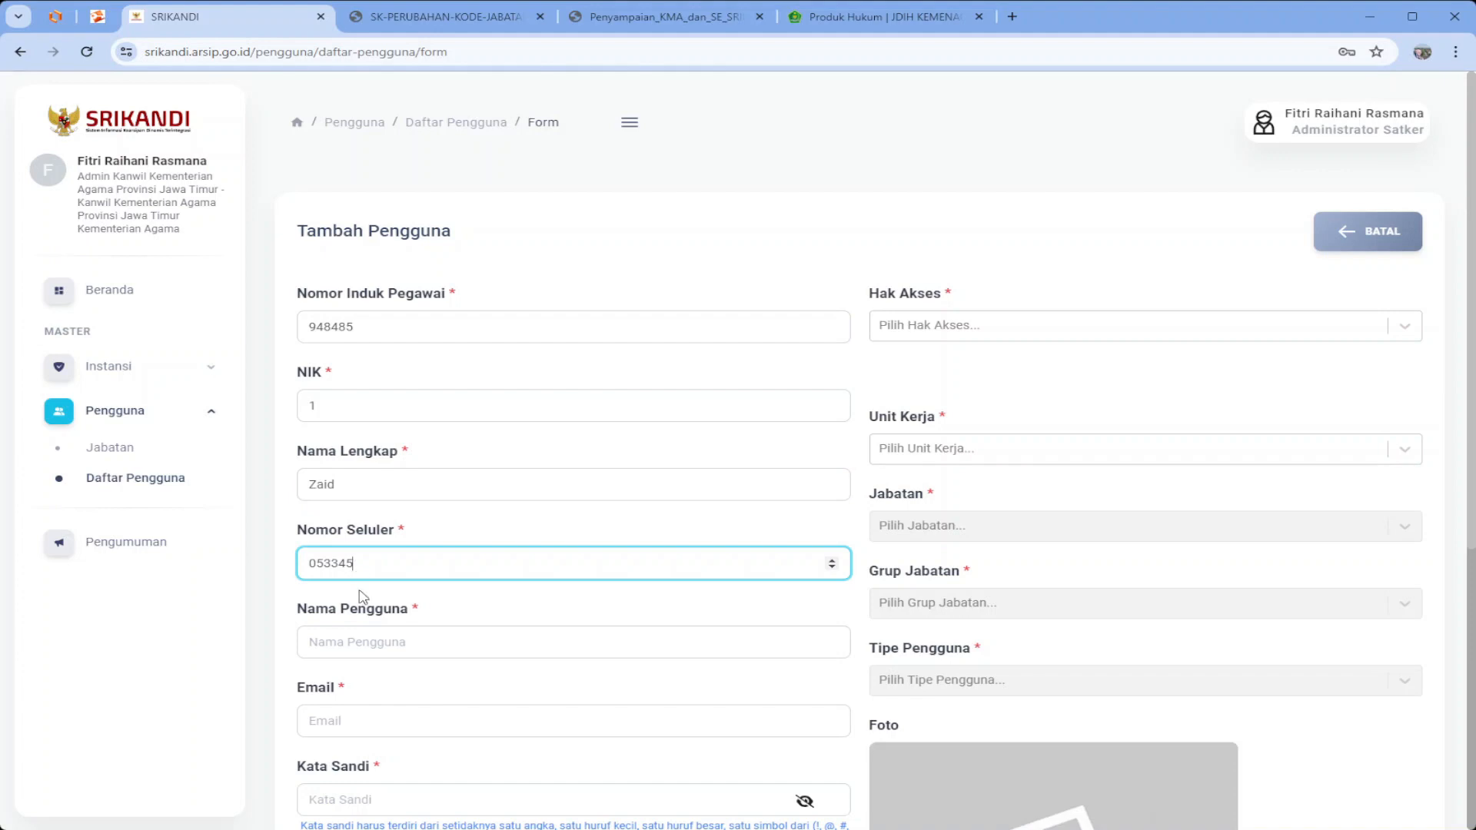
left_click(374, 650)
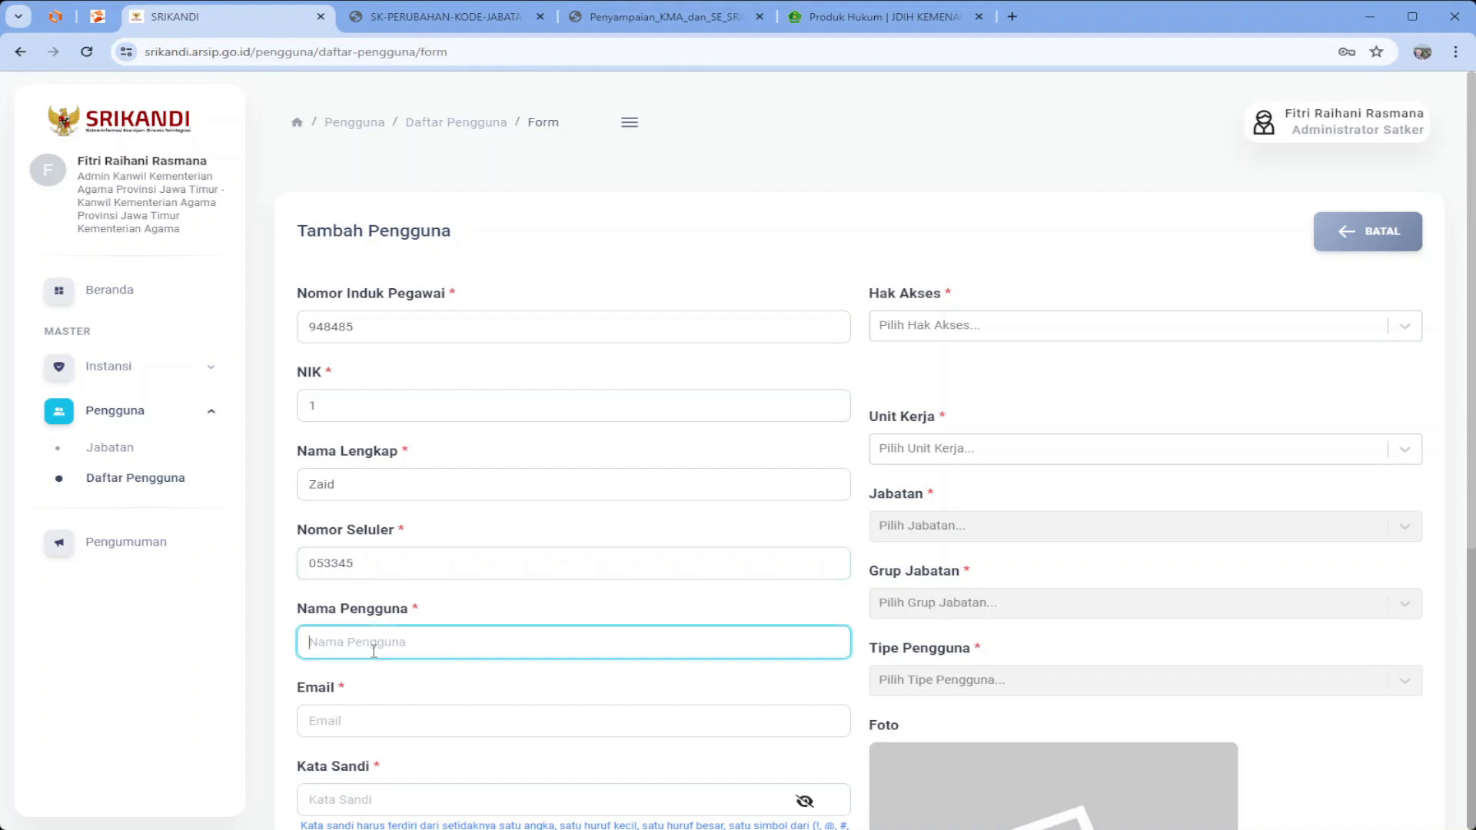
type("Kemenag.")
key("ctrl+a")
type("kemenag.kabupatenx_kasubbagtu")
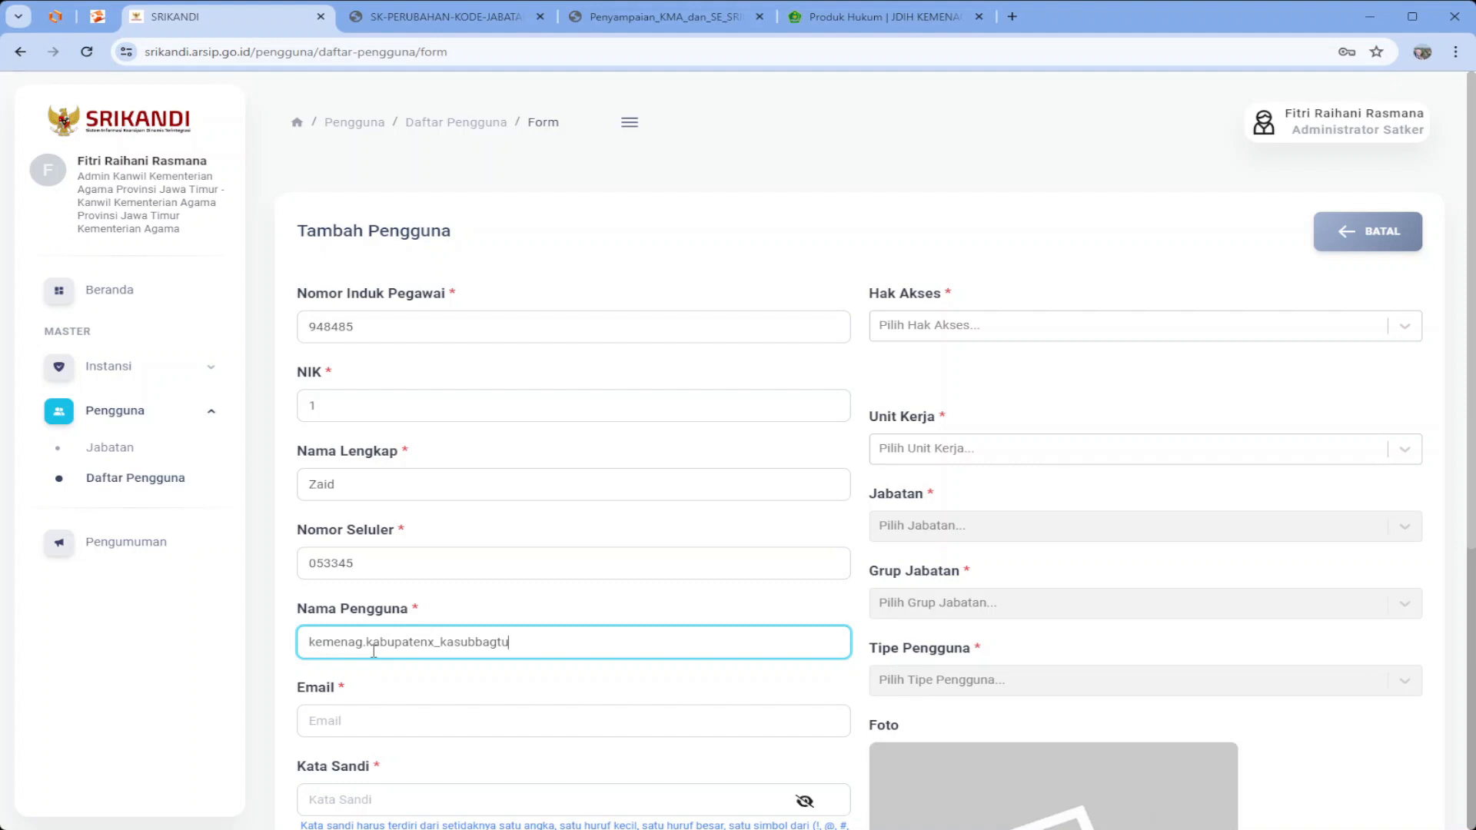
left_click(378, 722)
double_click(361, 327)
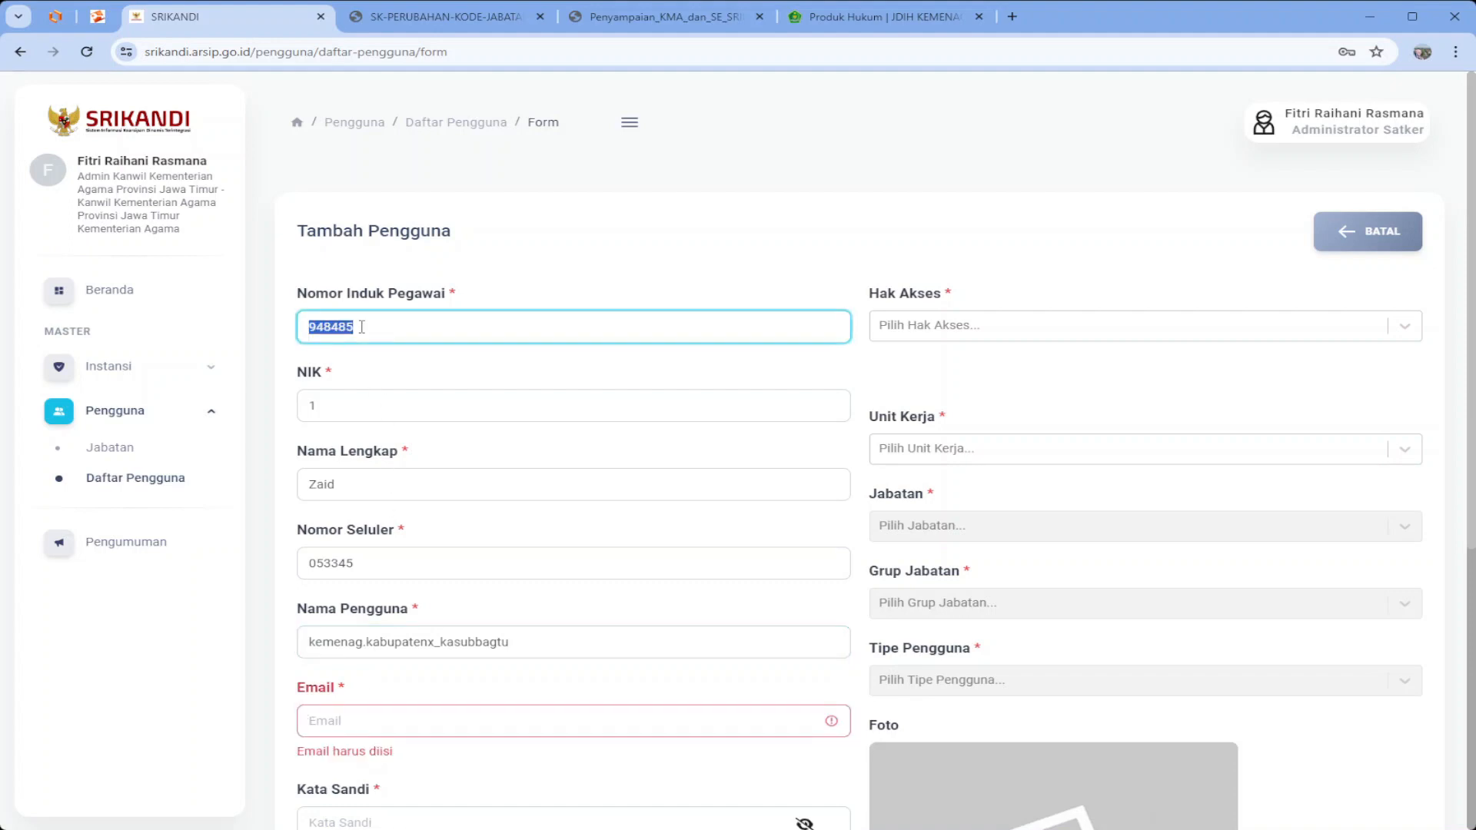
key("ctrl+c")
left_click(373, 714)
key("ctrl+v")
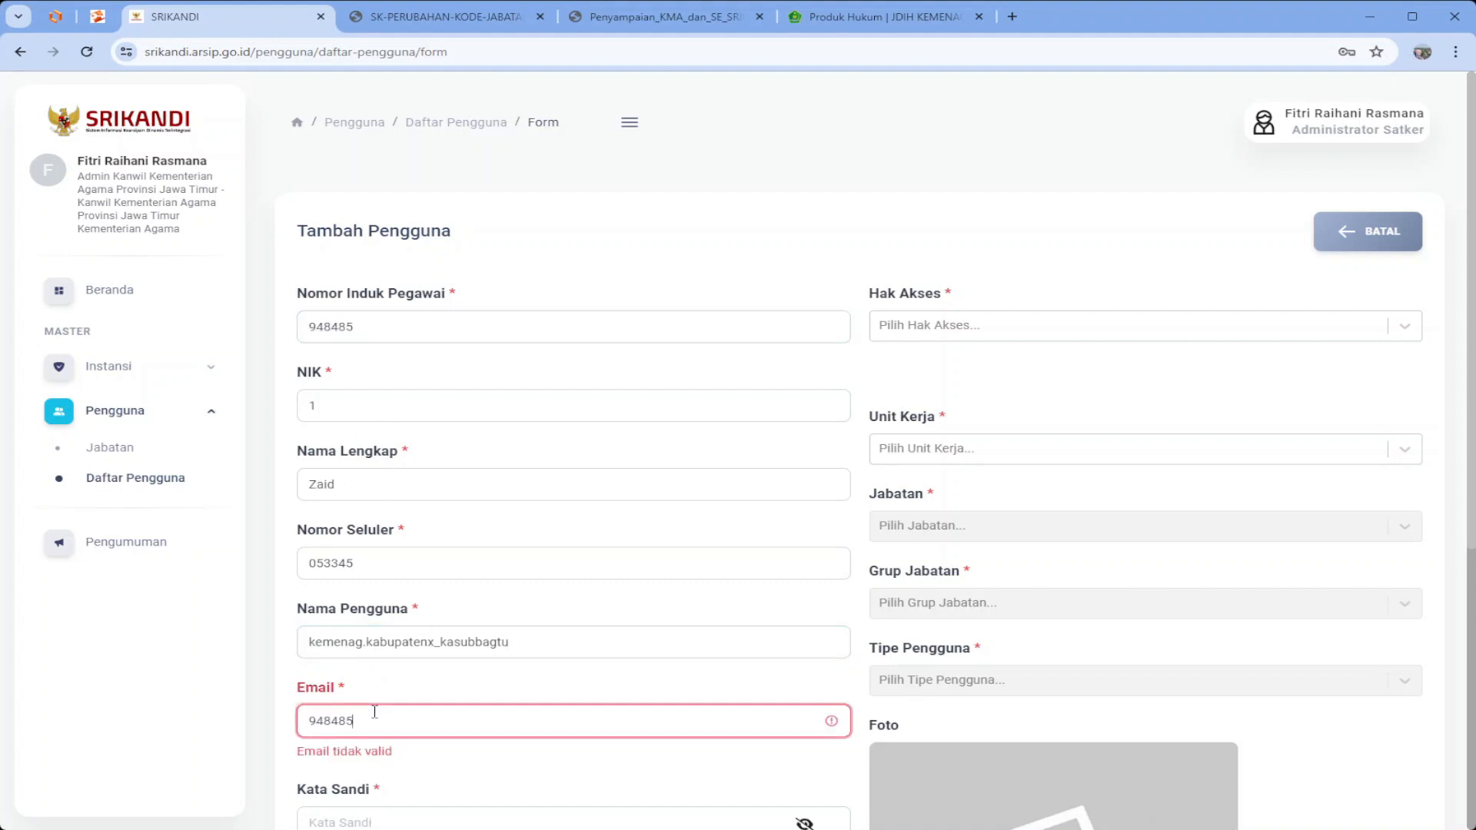
type("@kemenag")
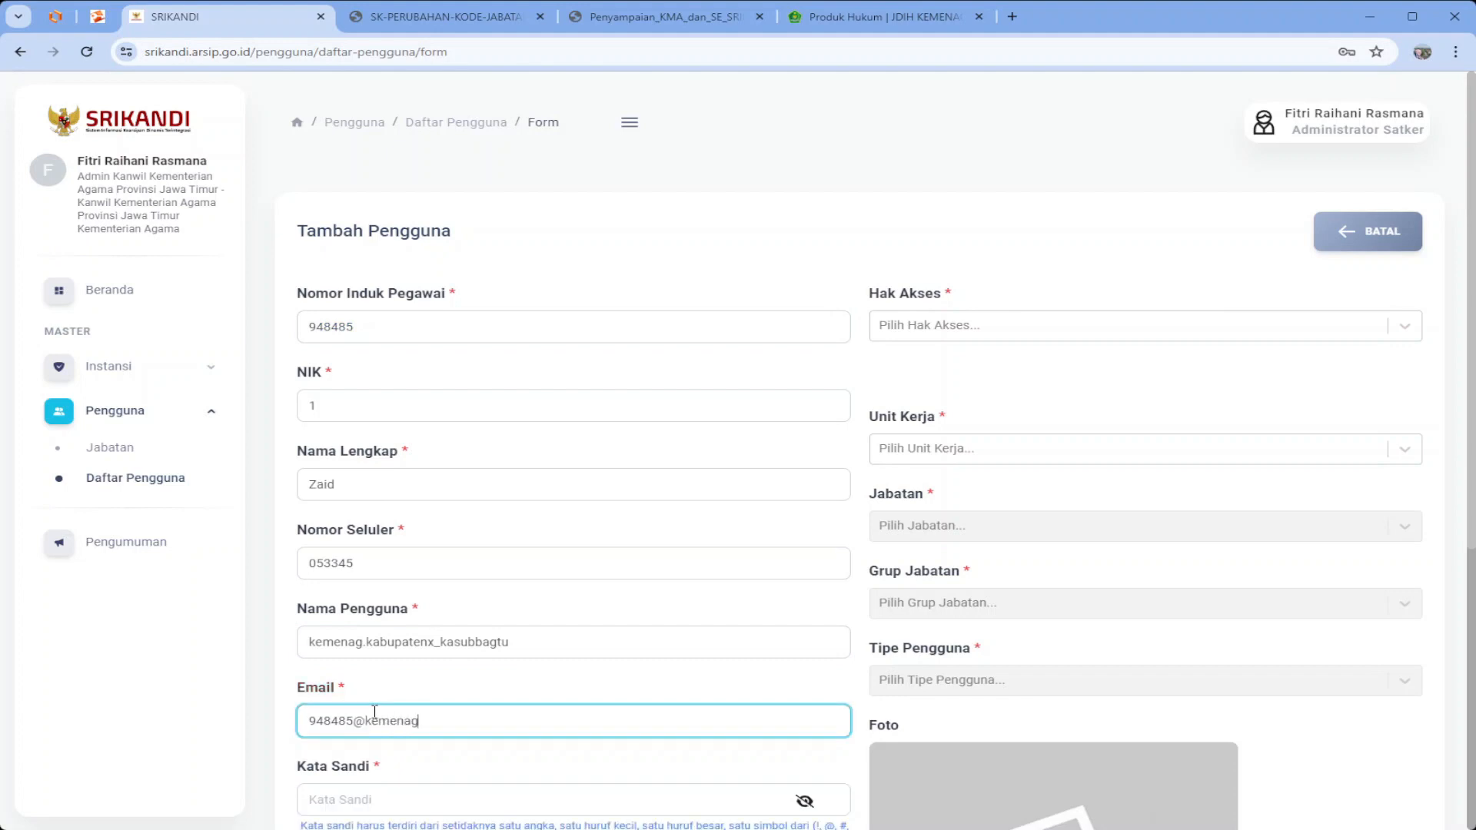
type(".go.id")
Enter the account password and its confirmation
scroll(374, 711, "down", 1)
left_click(392, 719)
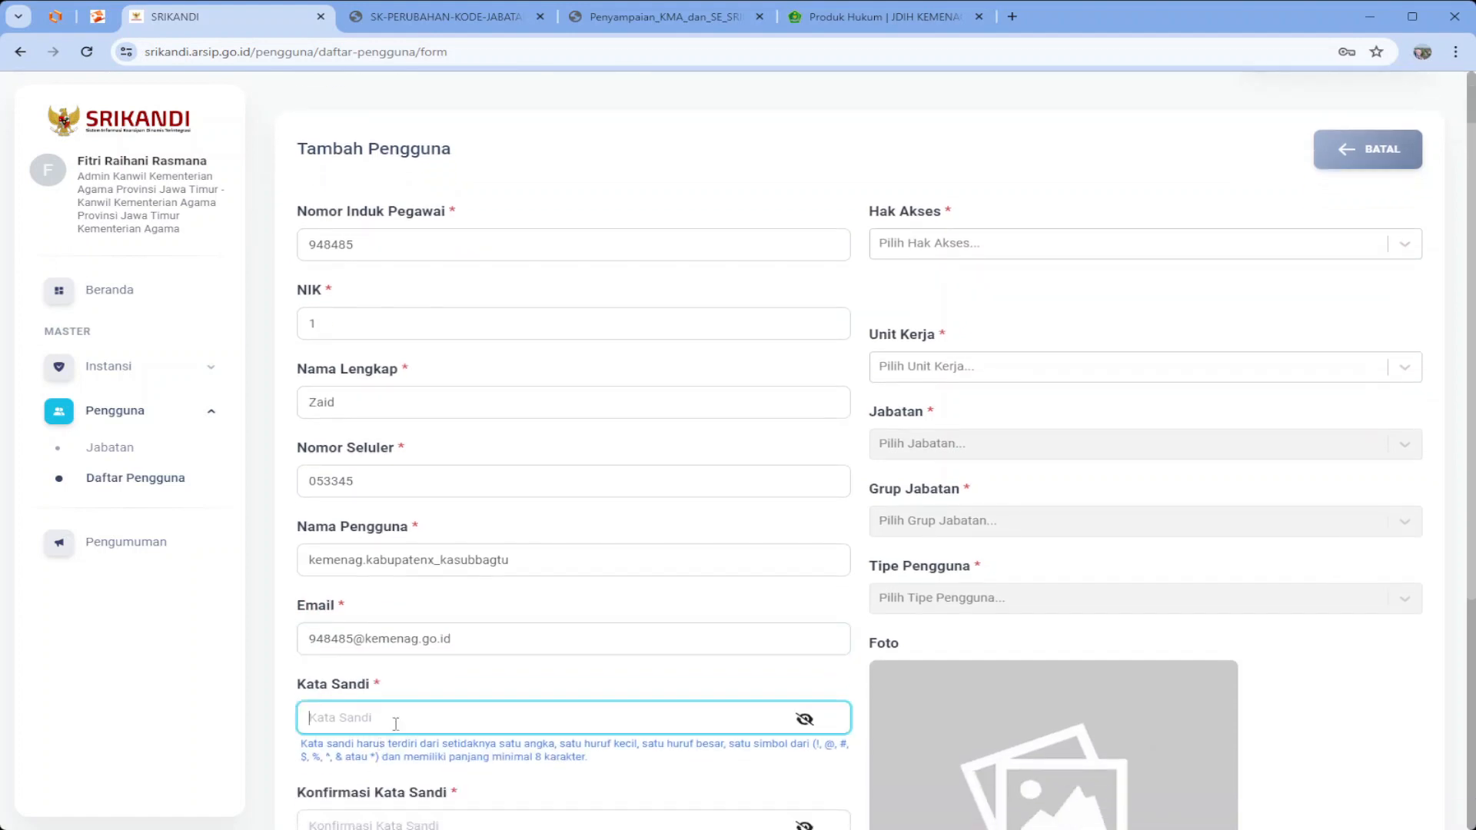
type("K••••••••")
key("Tab")
type("••")
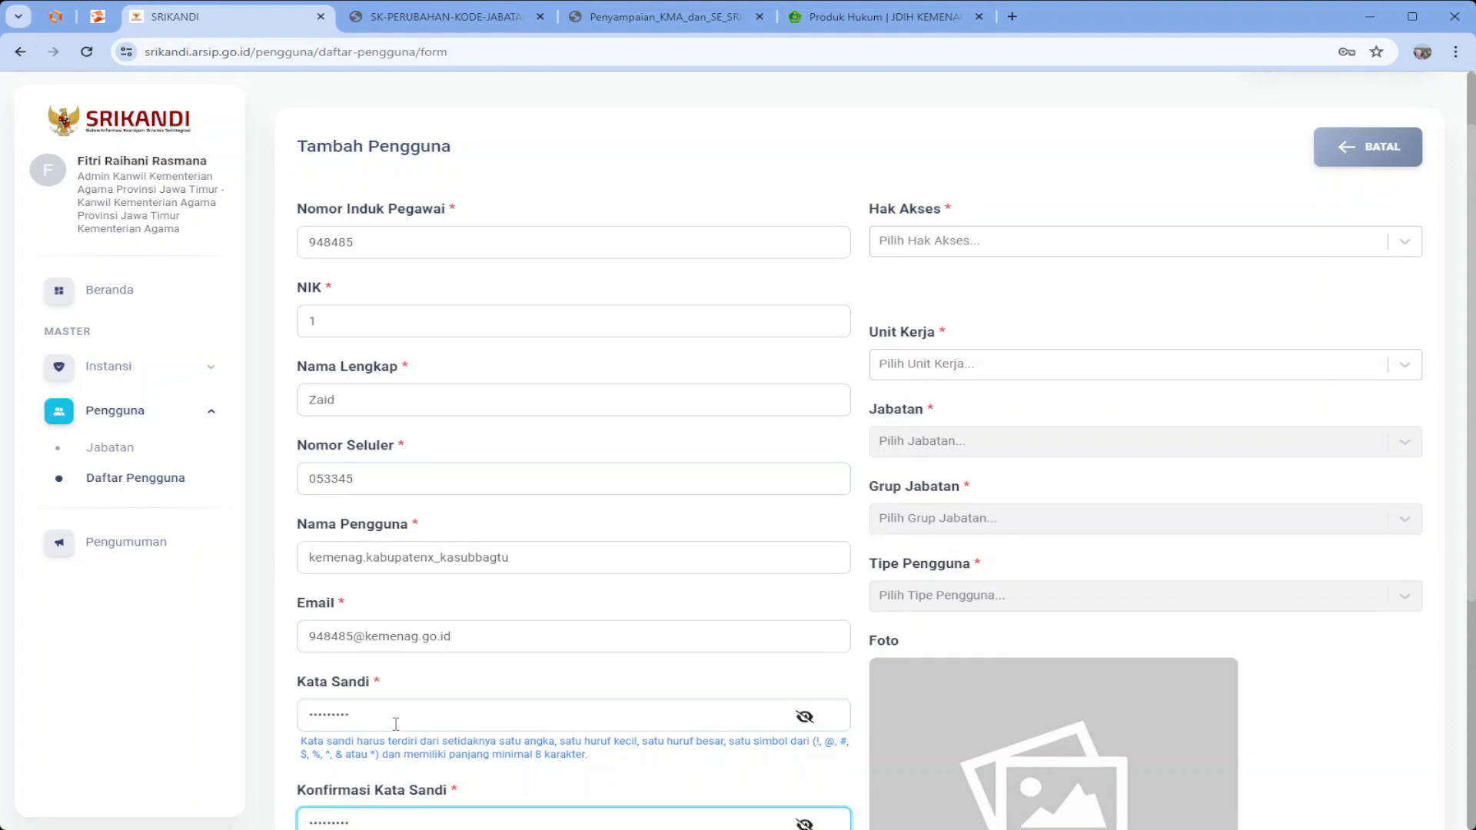
scroll(409, 719, "down", 2)
scroll(507, 668, "up", 1)
left_click(916, 169)
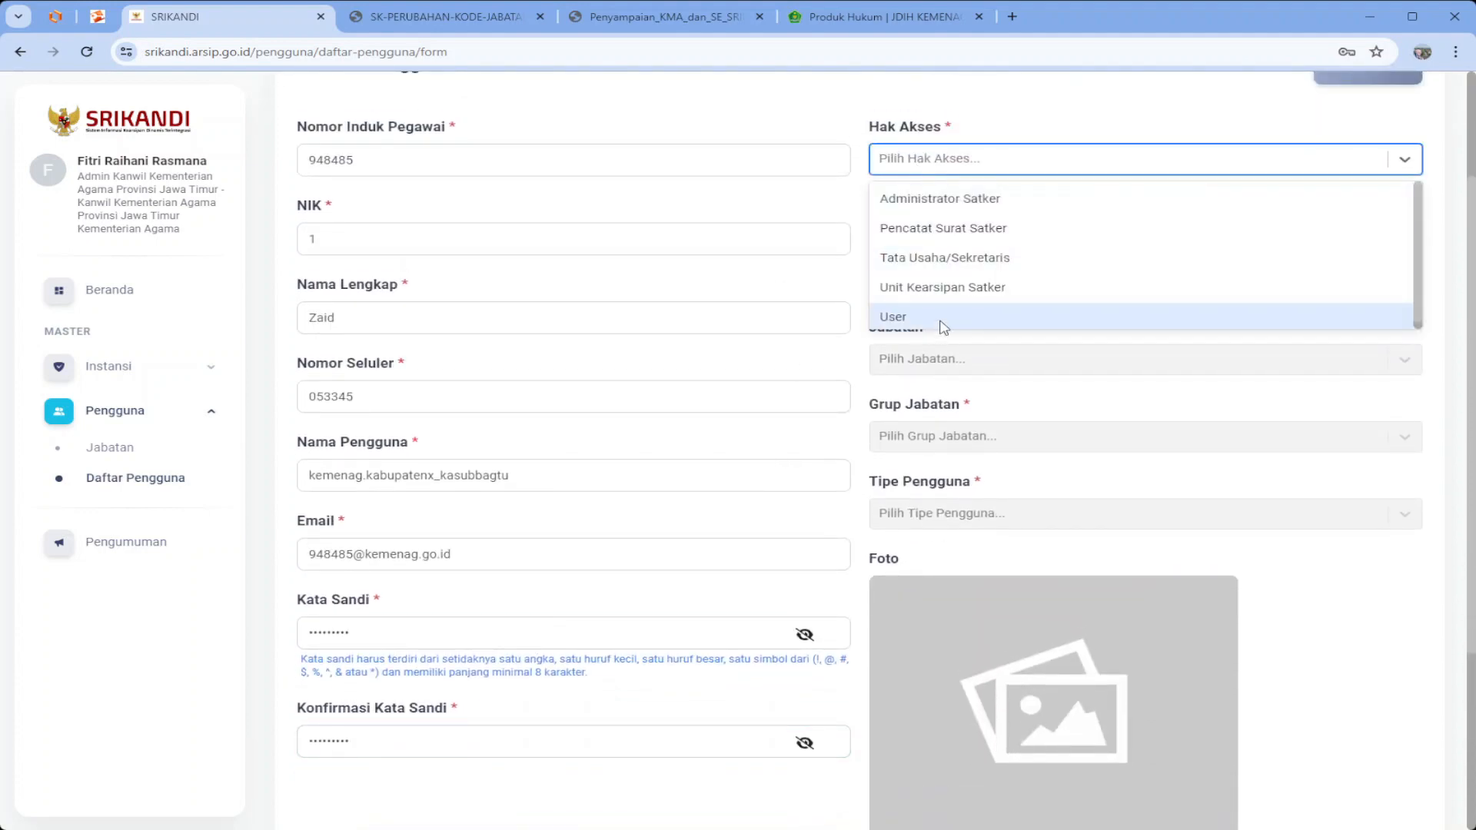
Grant User access and set Unit Kerja to Subbag Tata Usaha Kabupaten X, replacing a wrong first pick
left_click(944, 327)
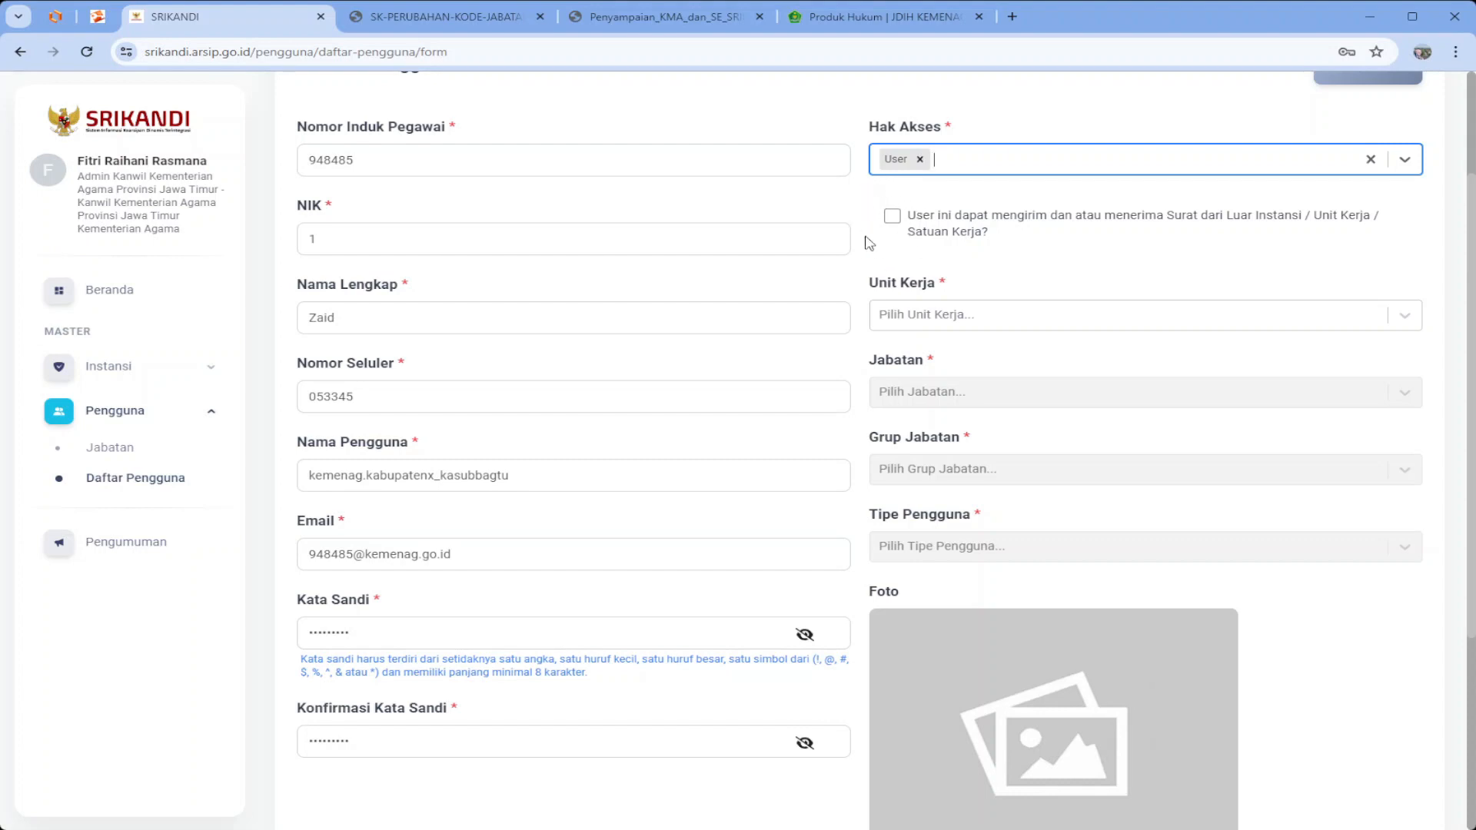
left_click(932, 316)
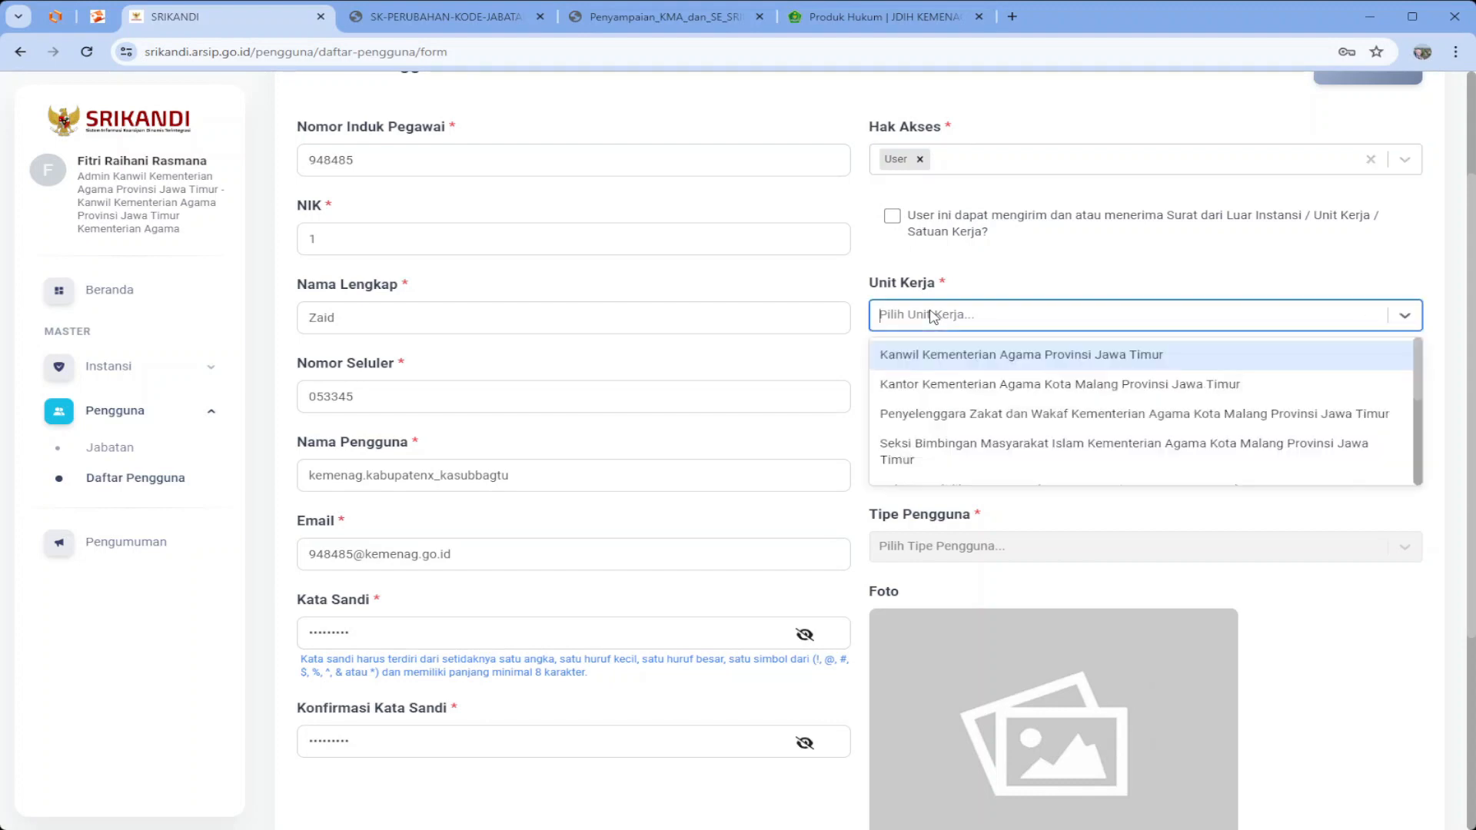
type("kabupaten")
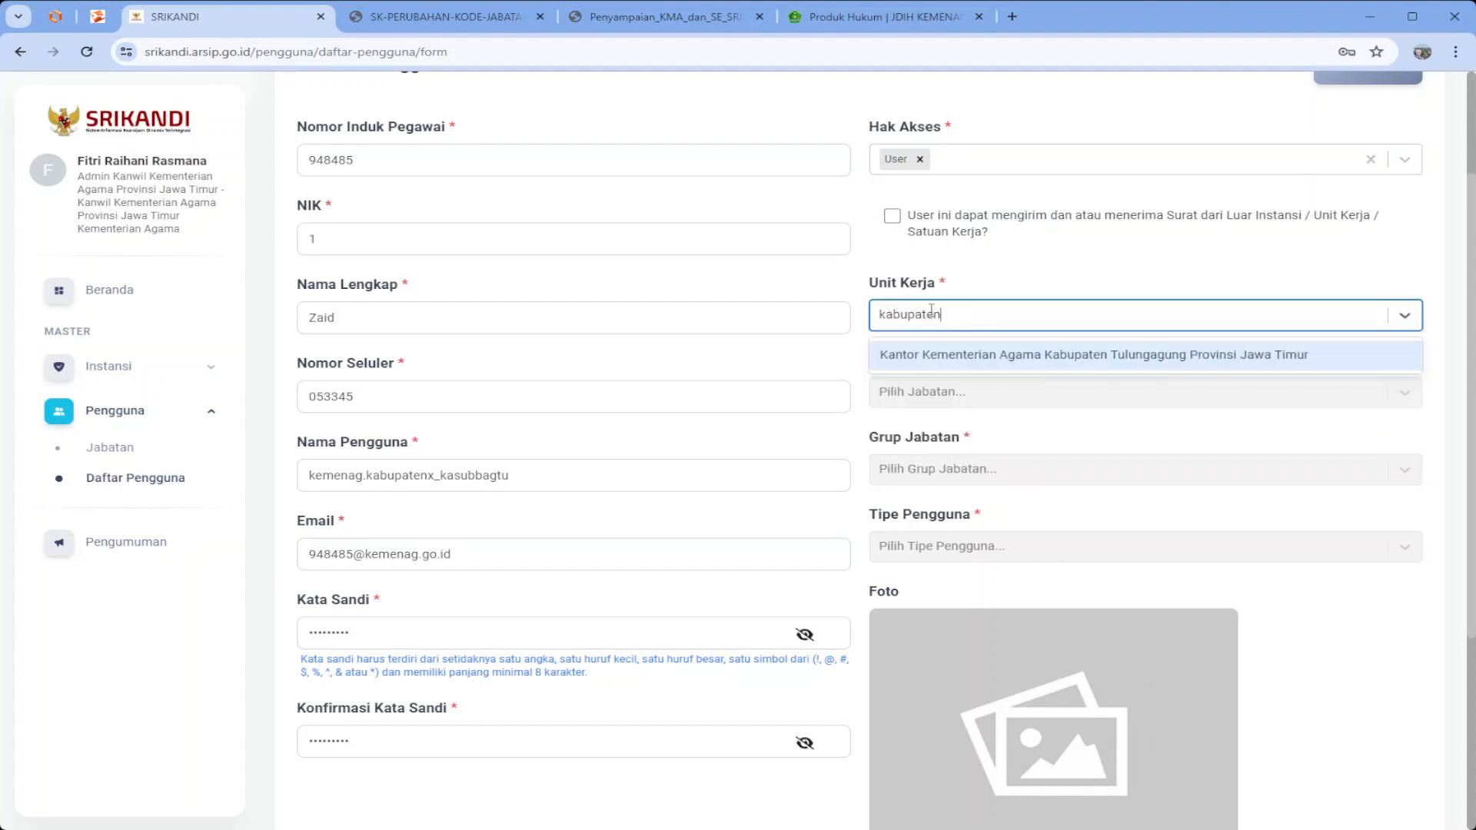
type(" x")
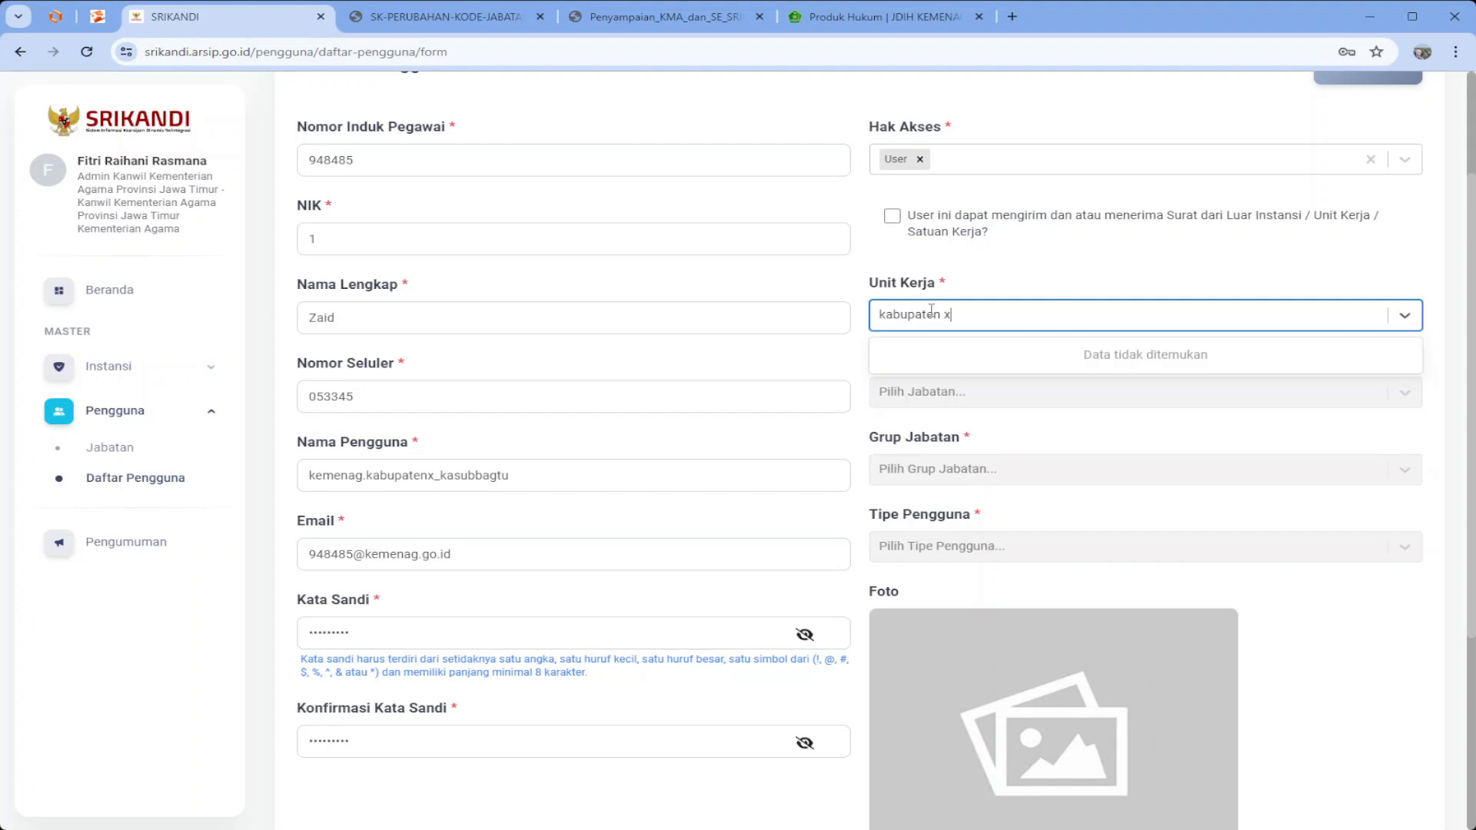
key("Return")
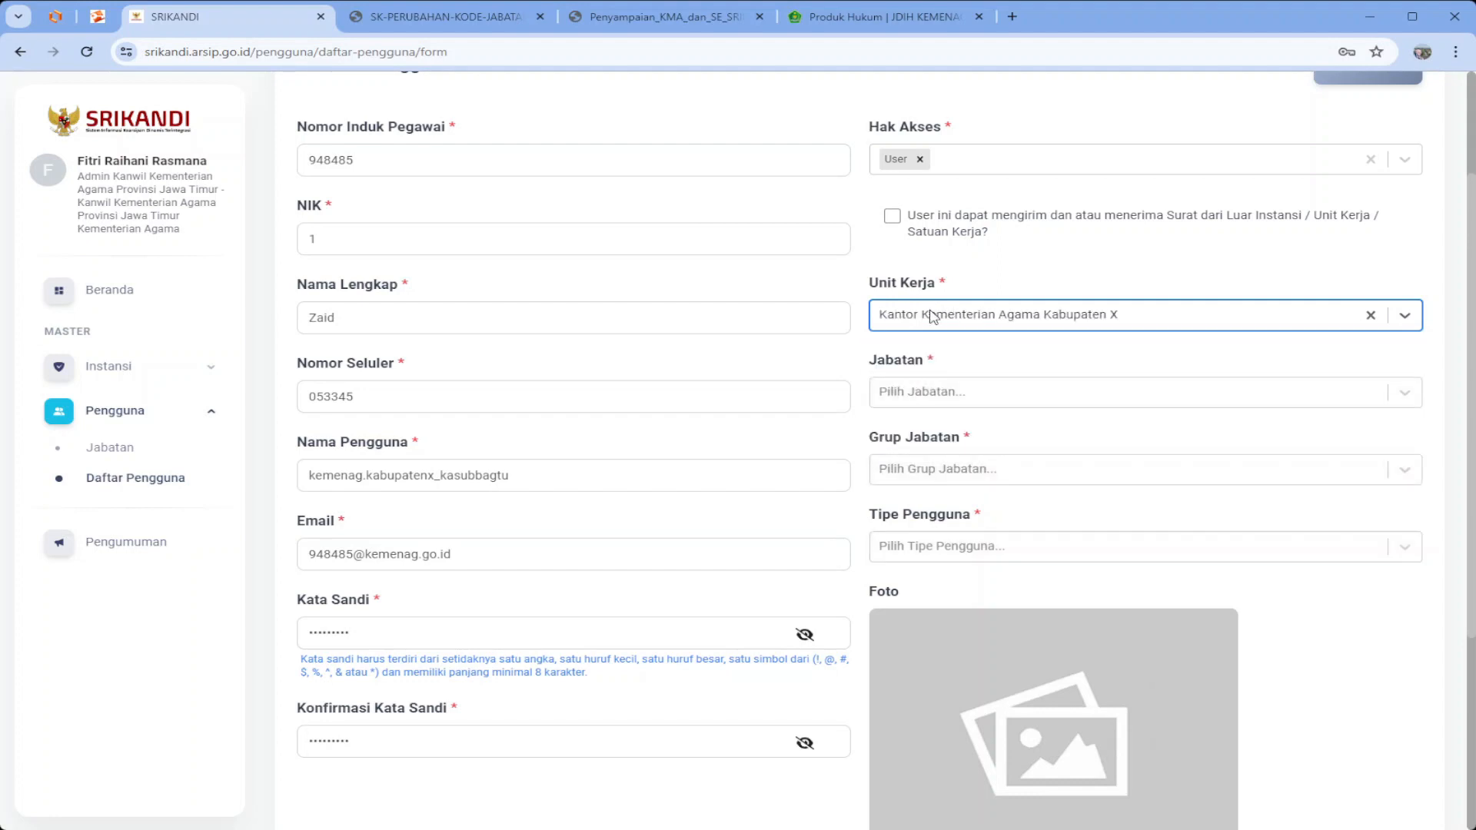
left_click(936, 390)
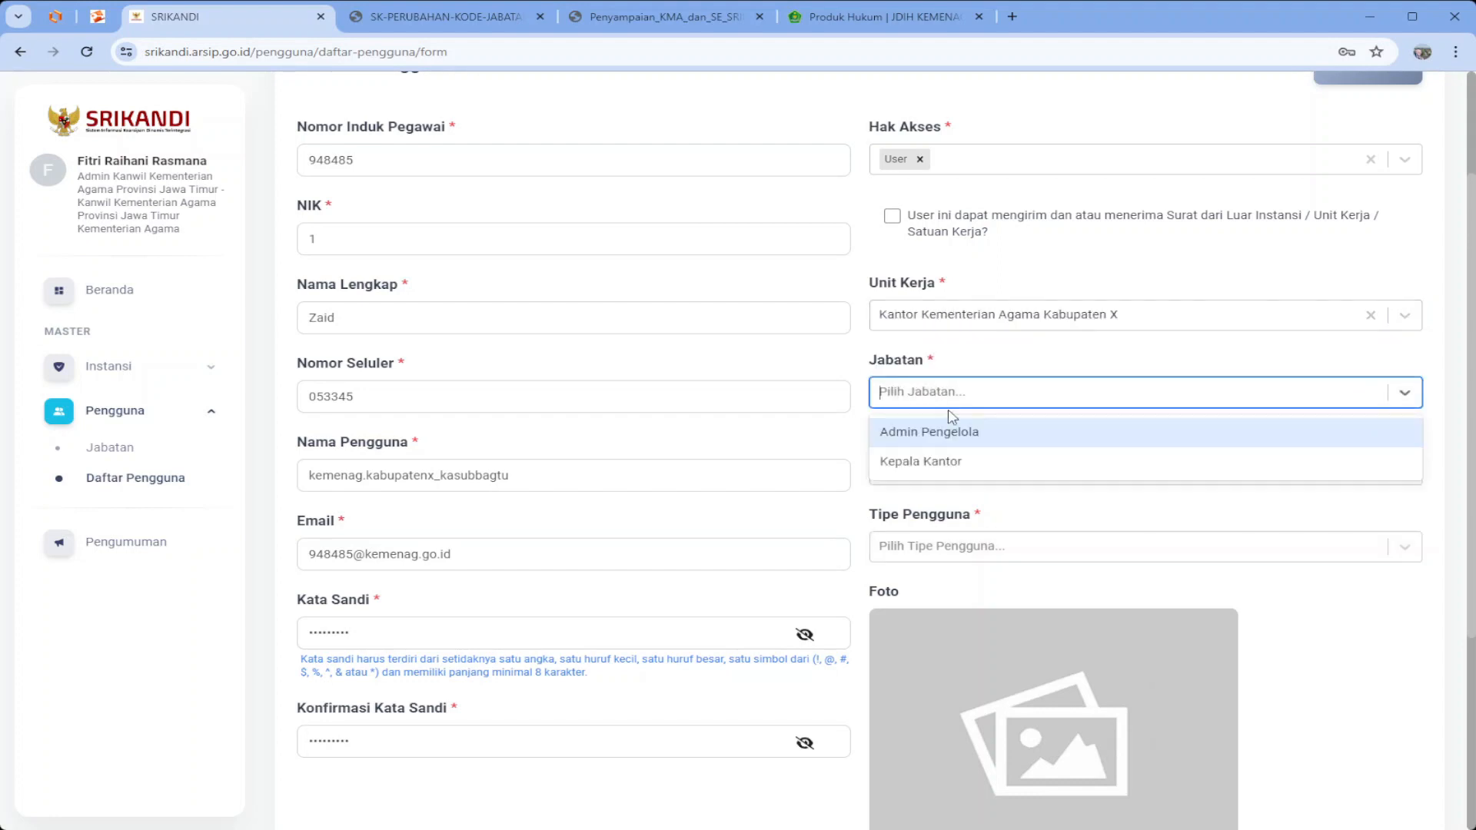
left_click(970, 319)
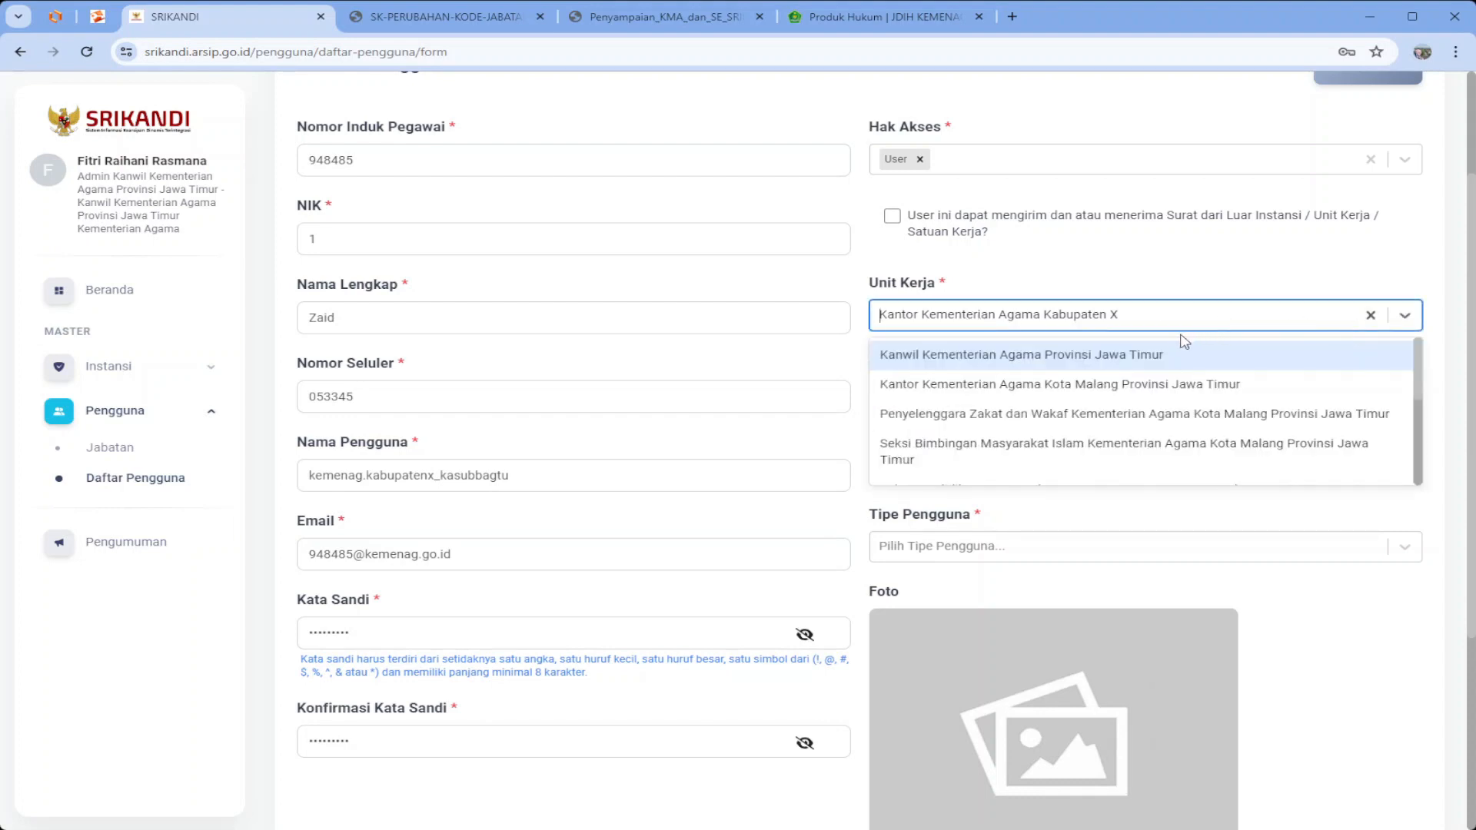
left_click(1370, 316)
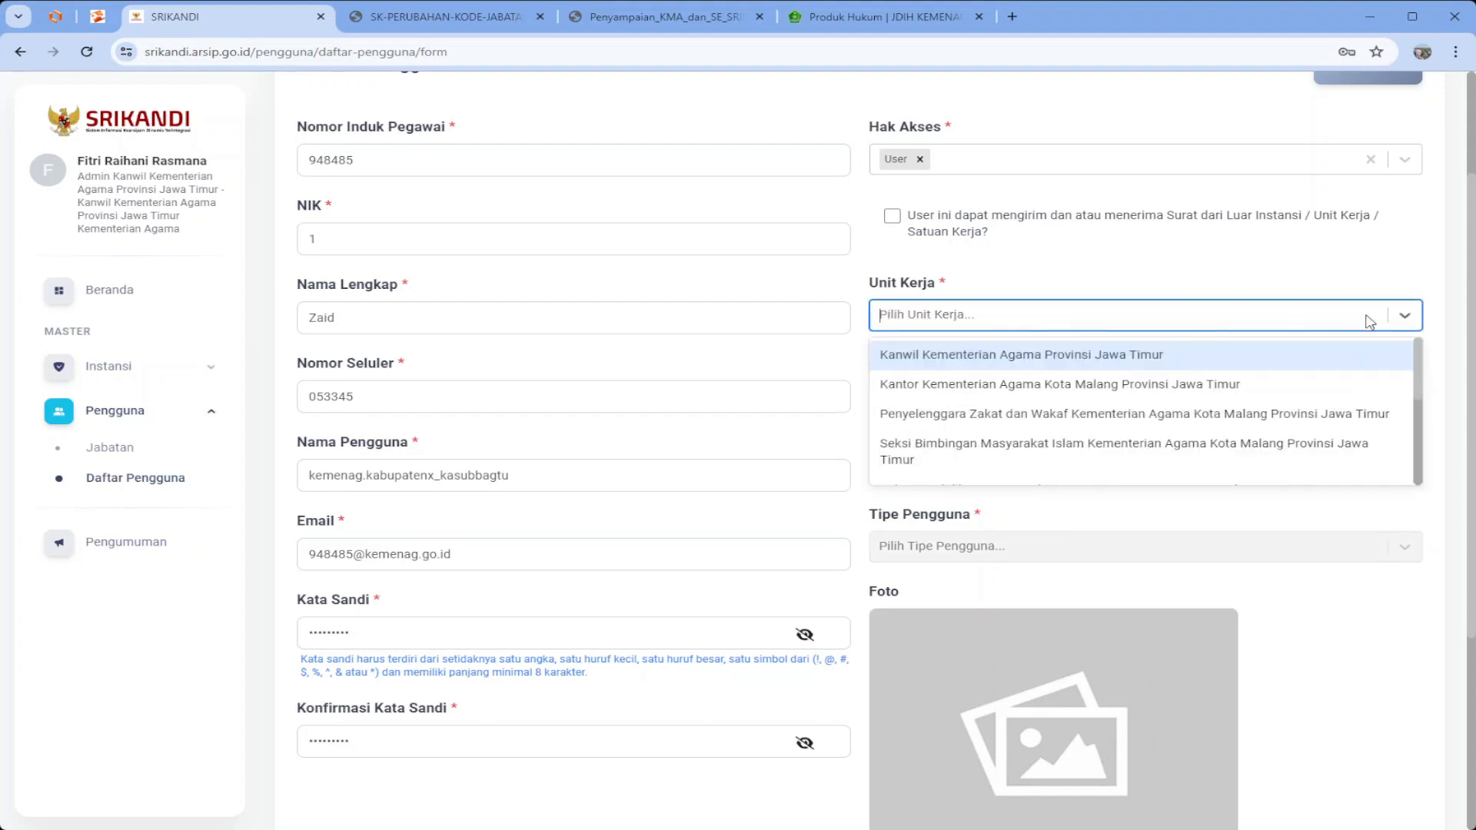
type("kabupaten")
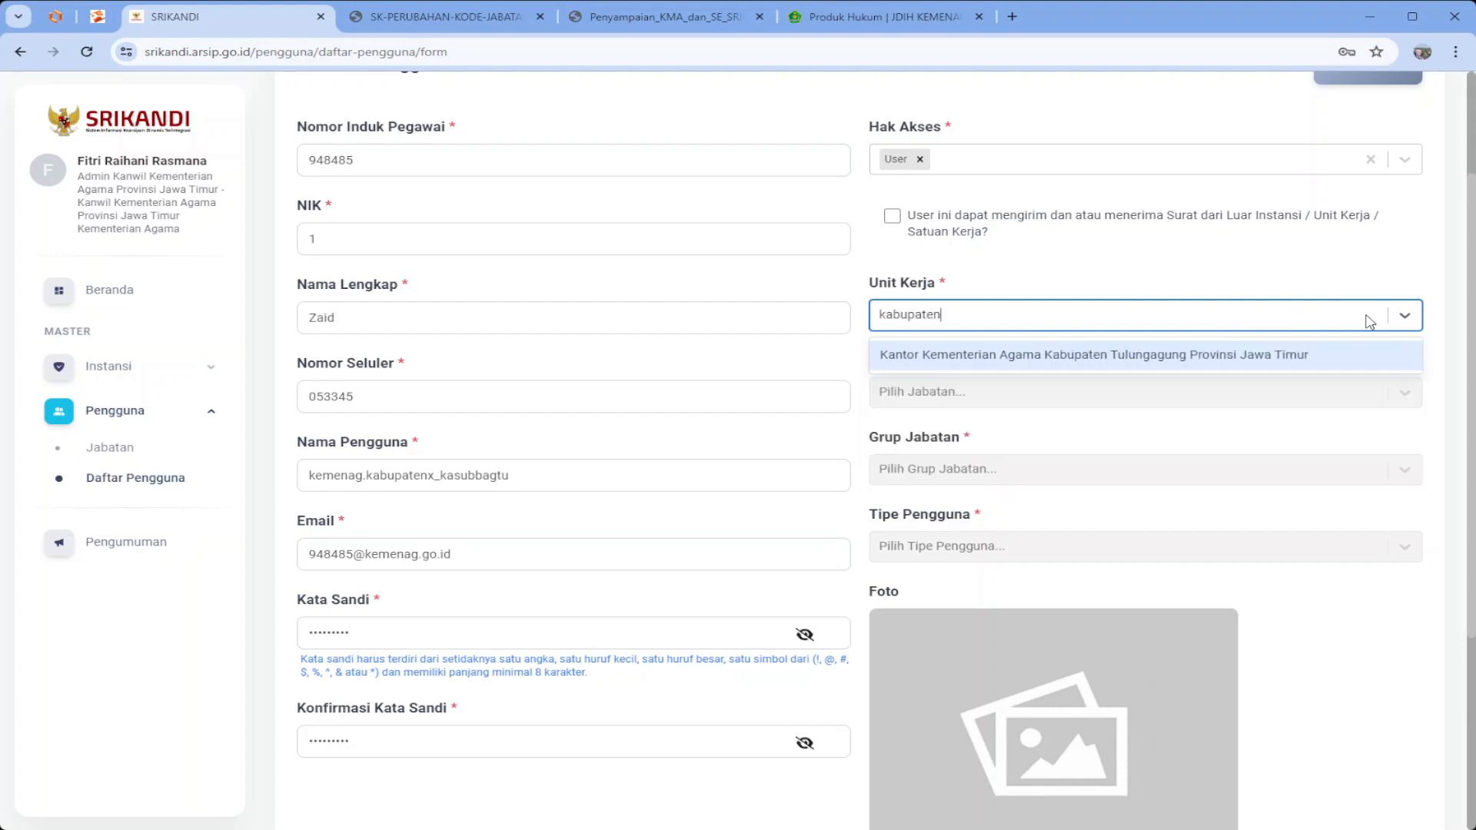
type(" x")
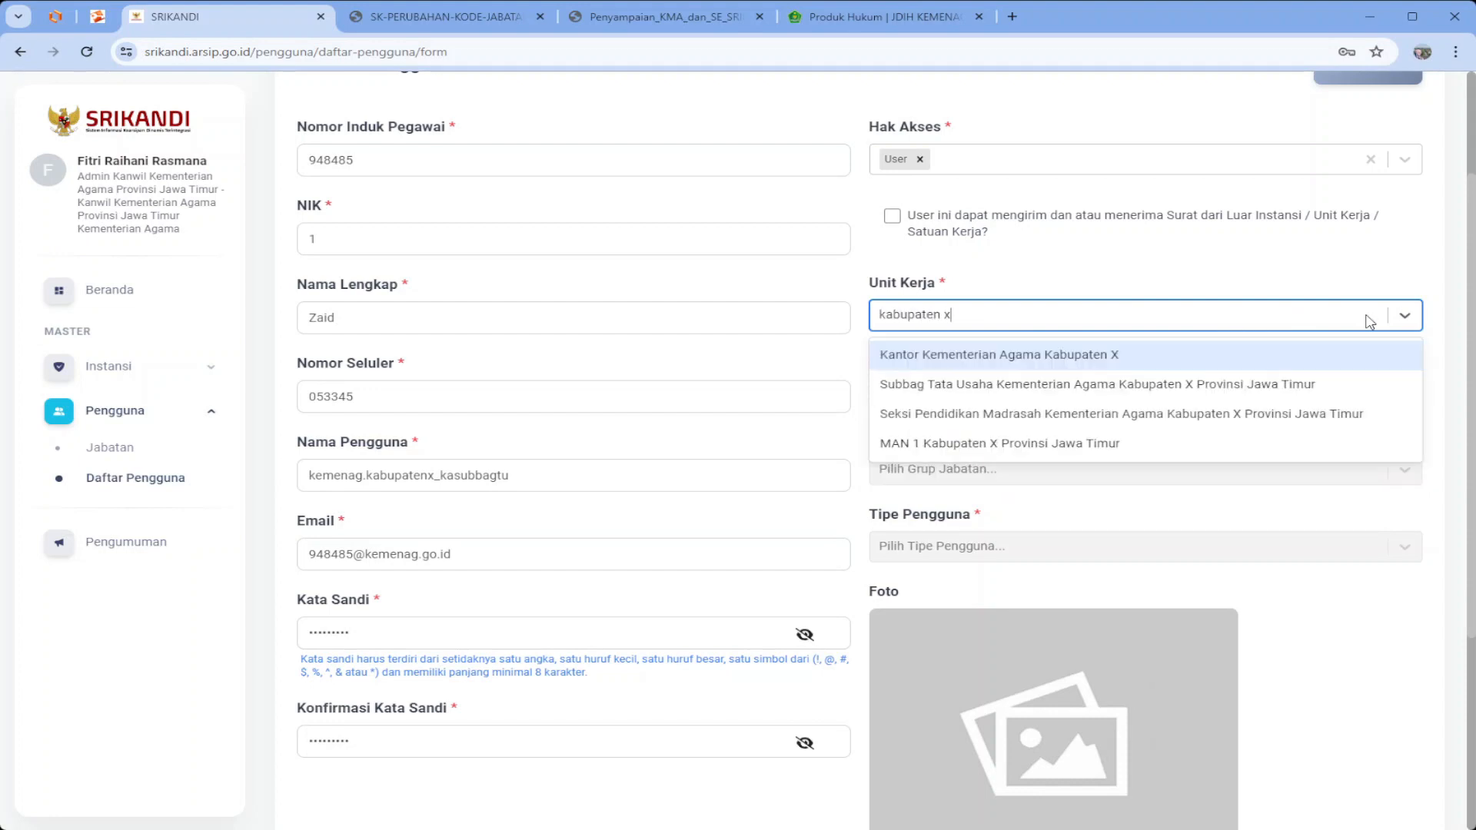
left_click(1196, 397)
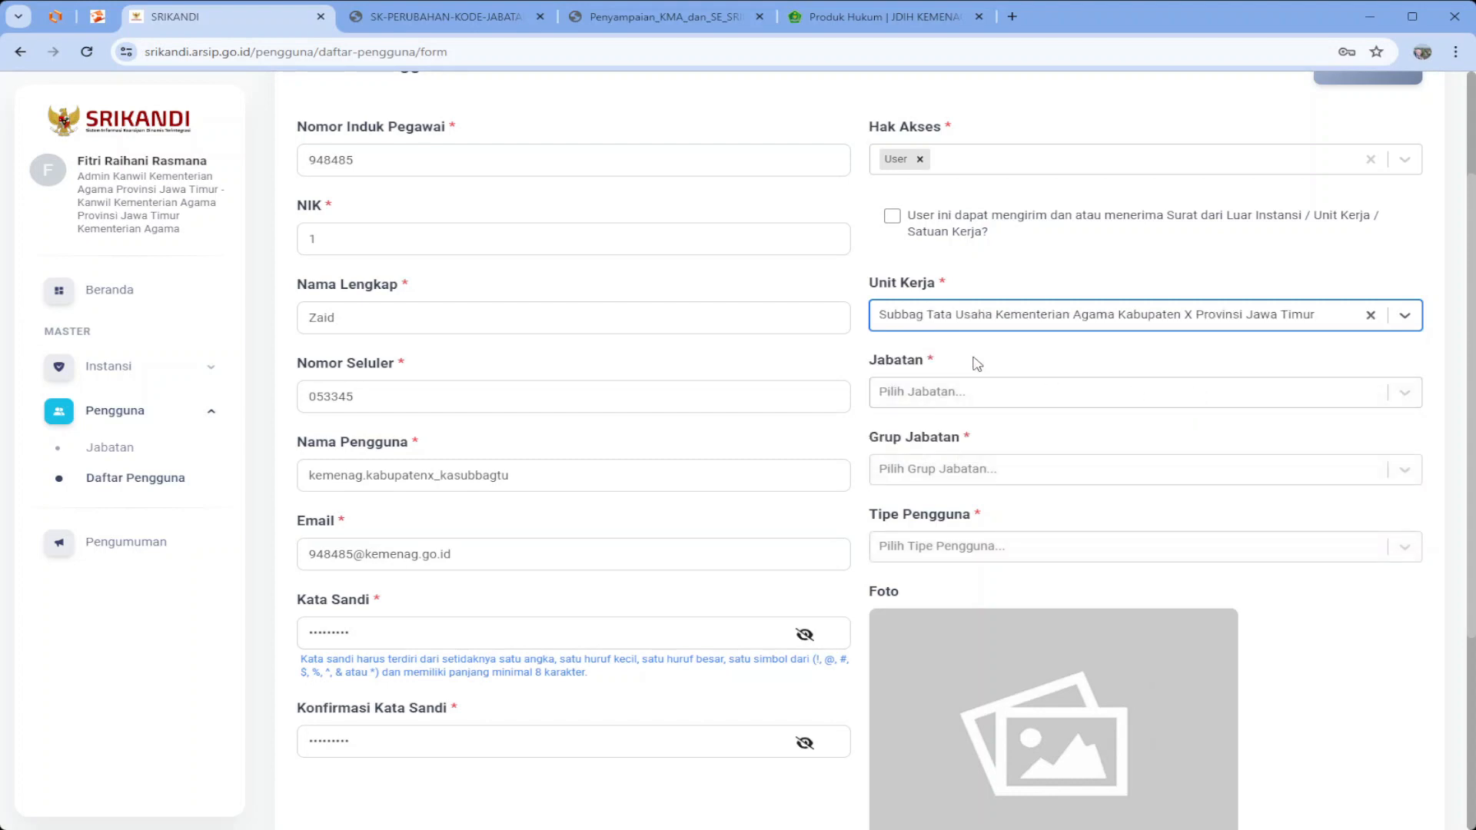
Set Jabatan to Kepala Subbag Tata Usaha, Grup Jabatan Eselon IV/Sub-Koordinator, Tipe Pengguna Aparatur Sipil Negara
left_click(987, 395)
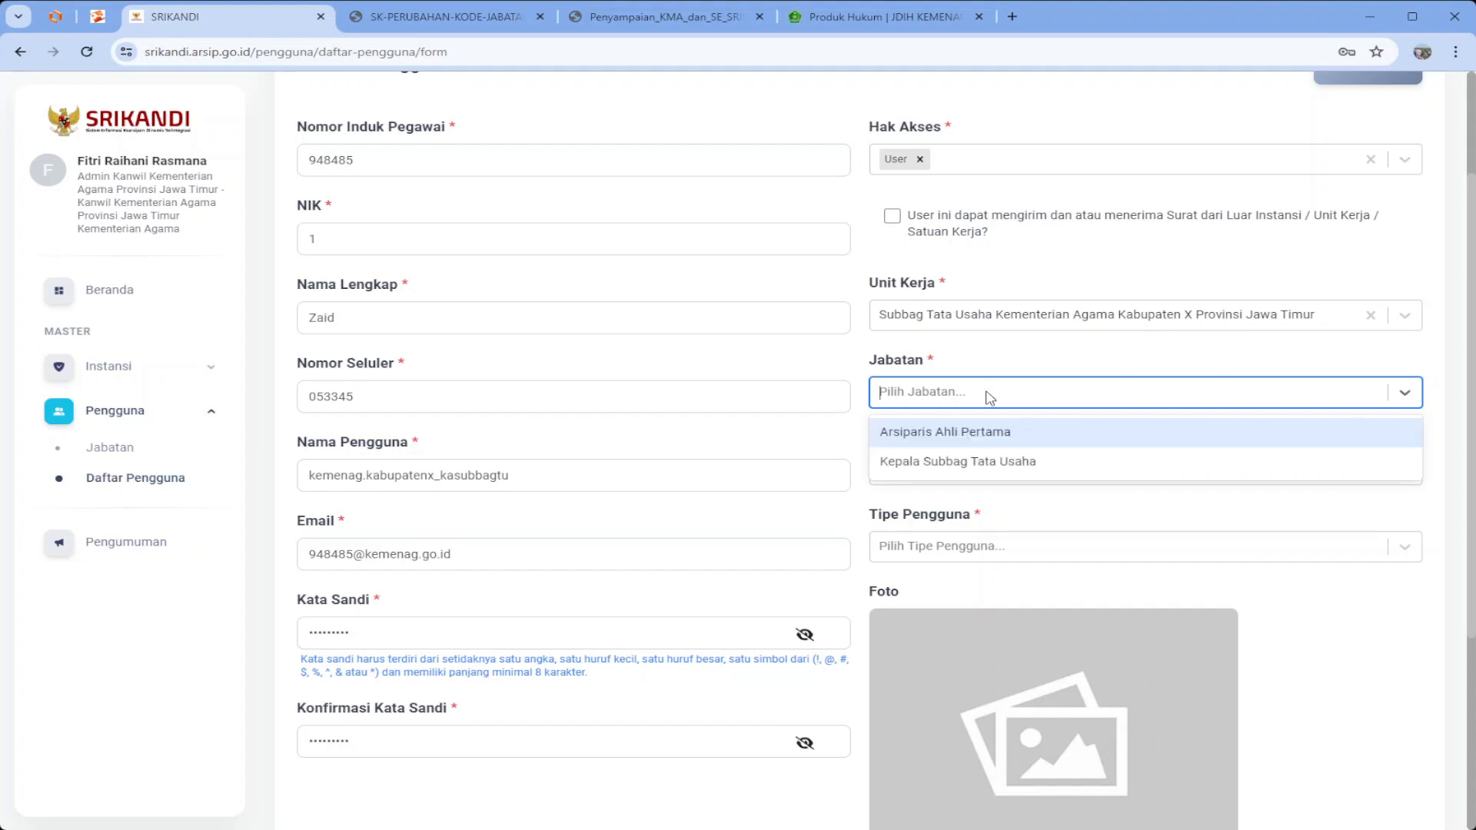
left_click(994, 466)
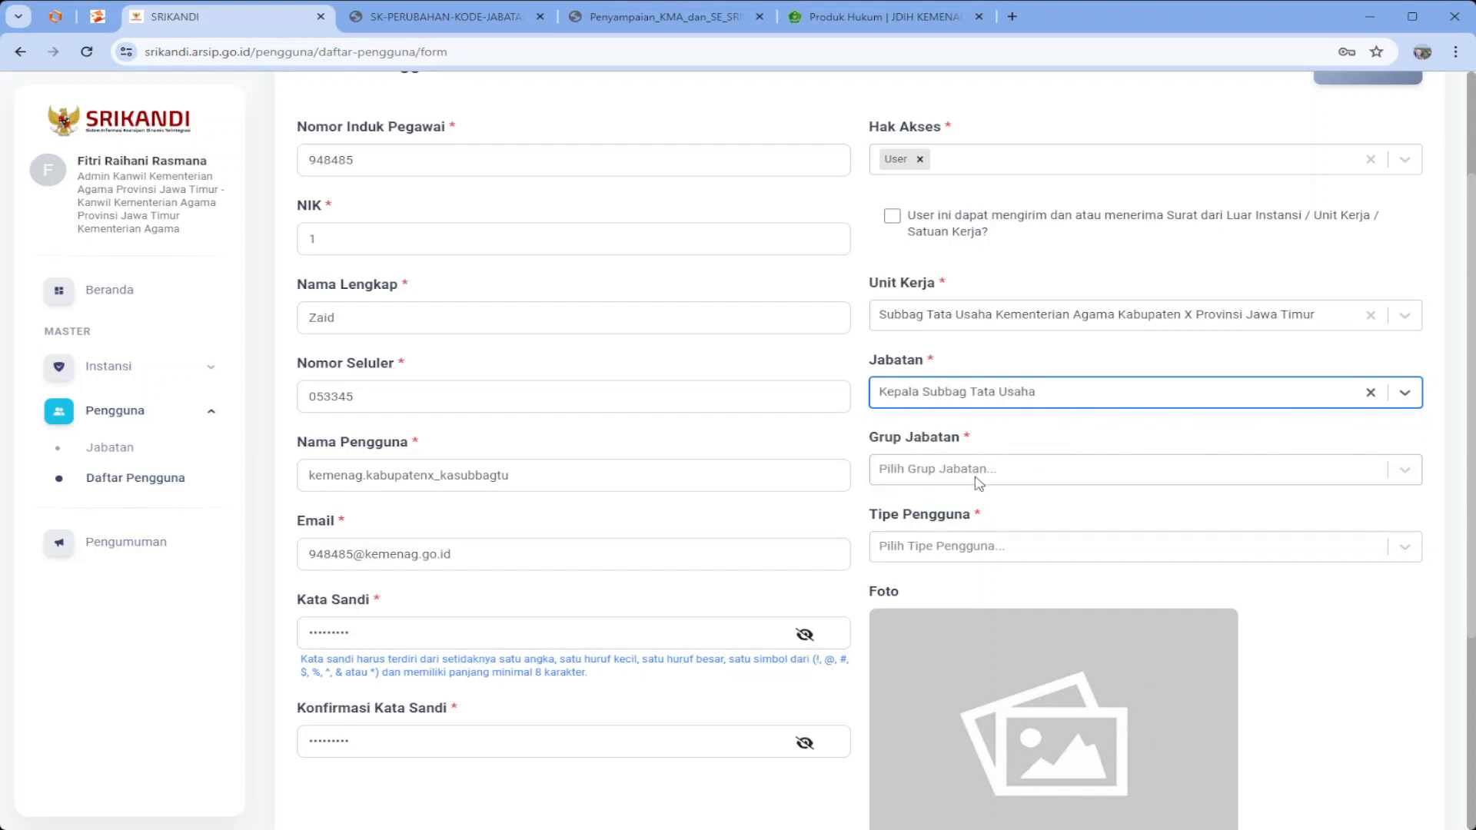
left_click(976, 478)
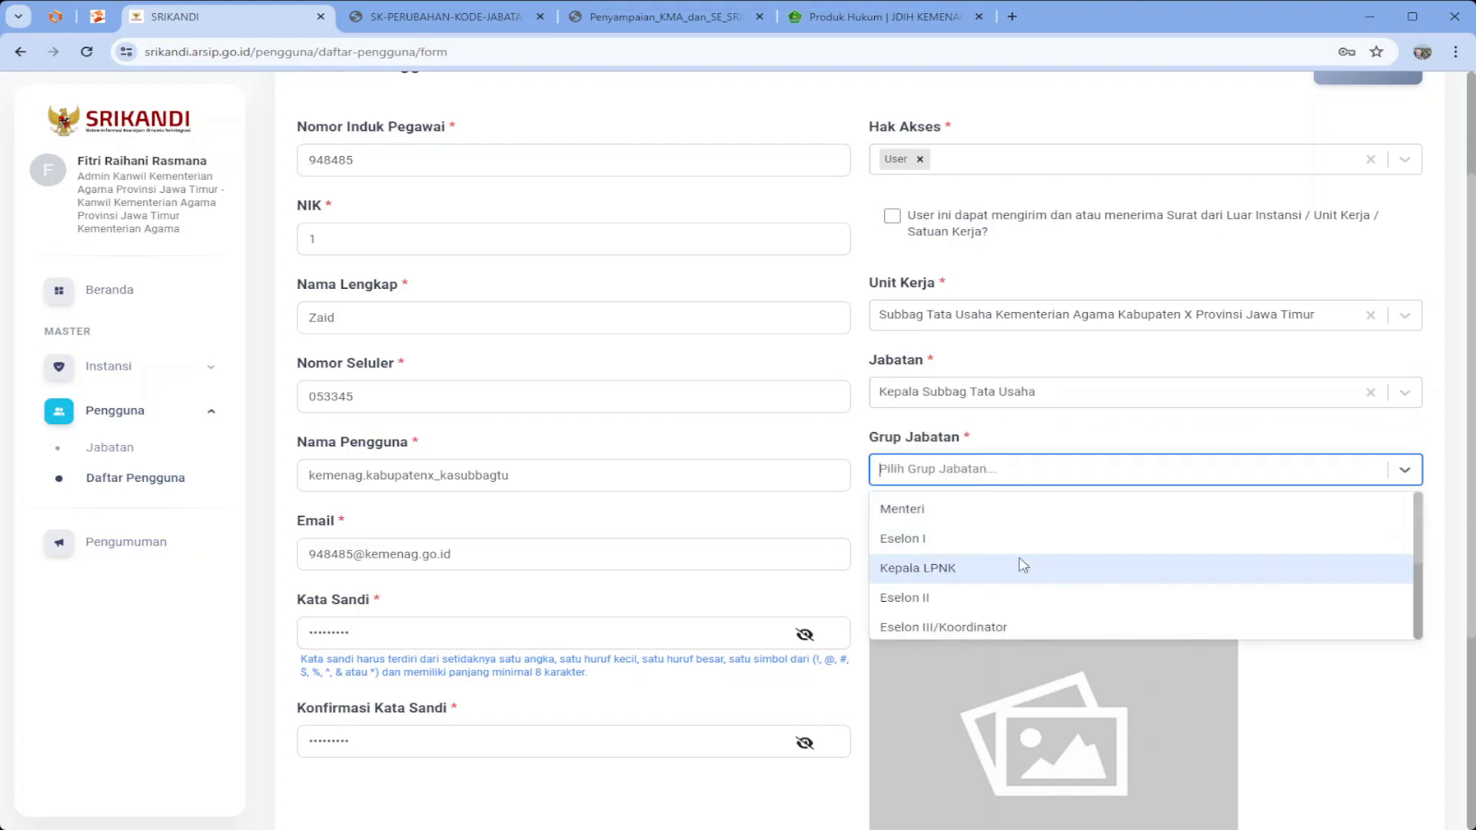
scroll(1015, 554, "down", 2)
scroll(1019, 569, "up", 1)
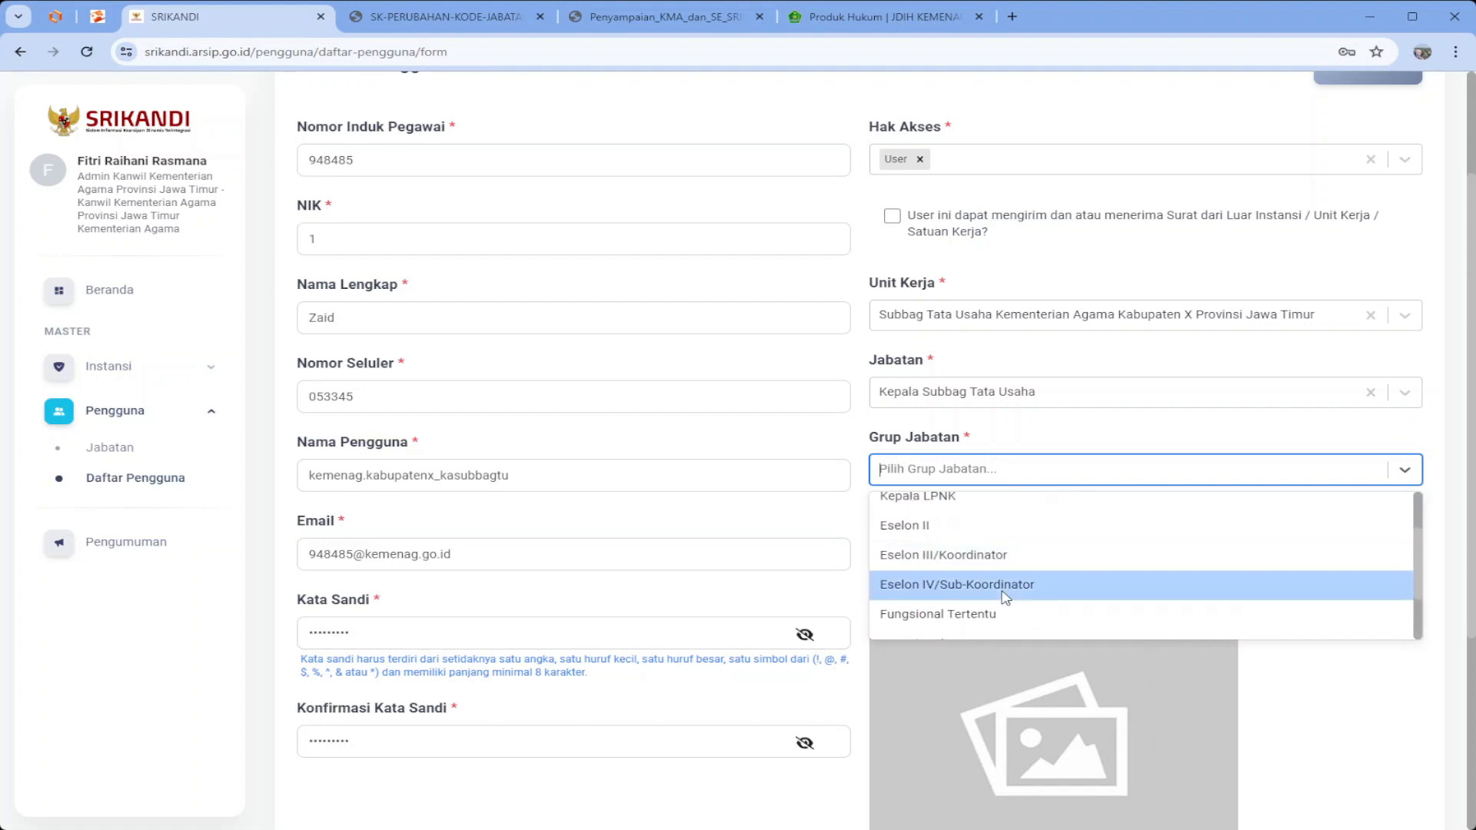
left_click(1004, 586)
left_click(964, 553)
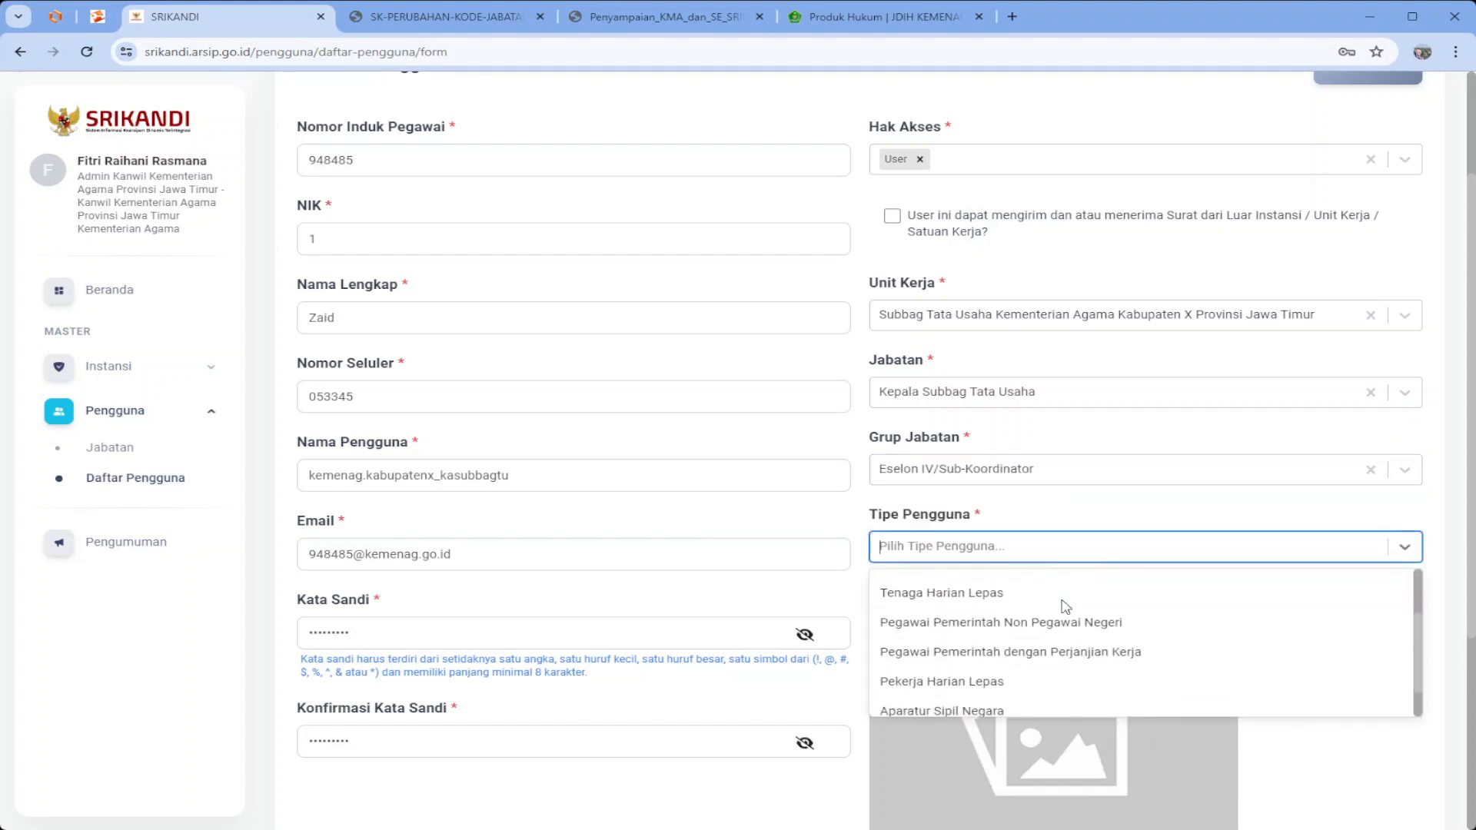
left_click(1013, 673)
scroll(1076, 681, "down", 4)
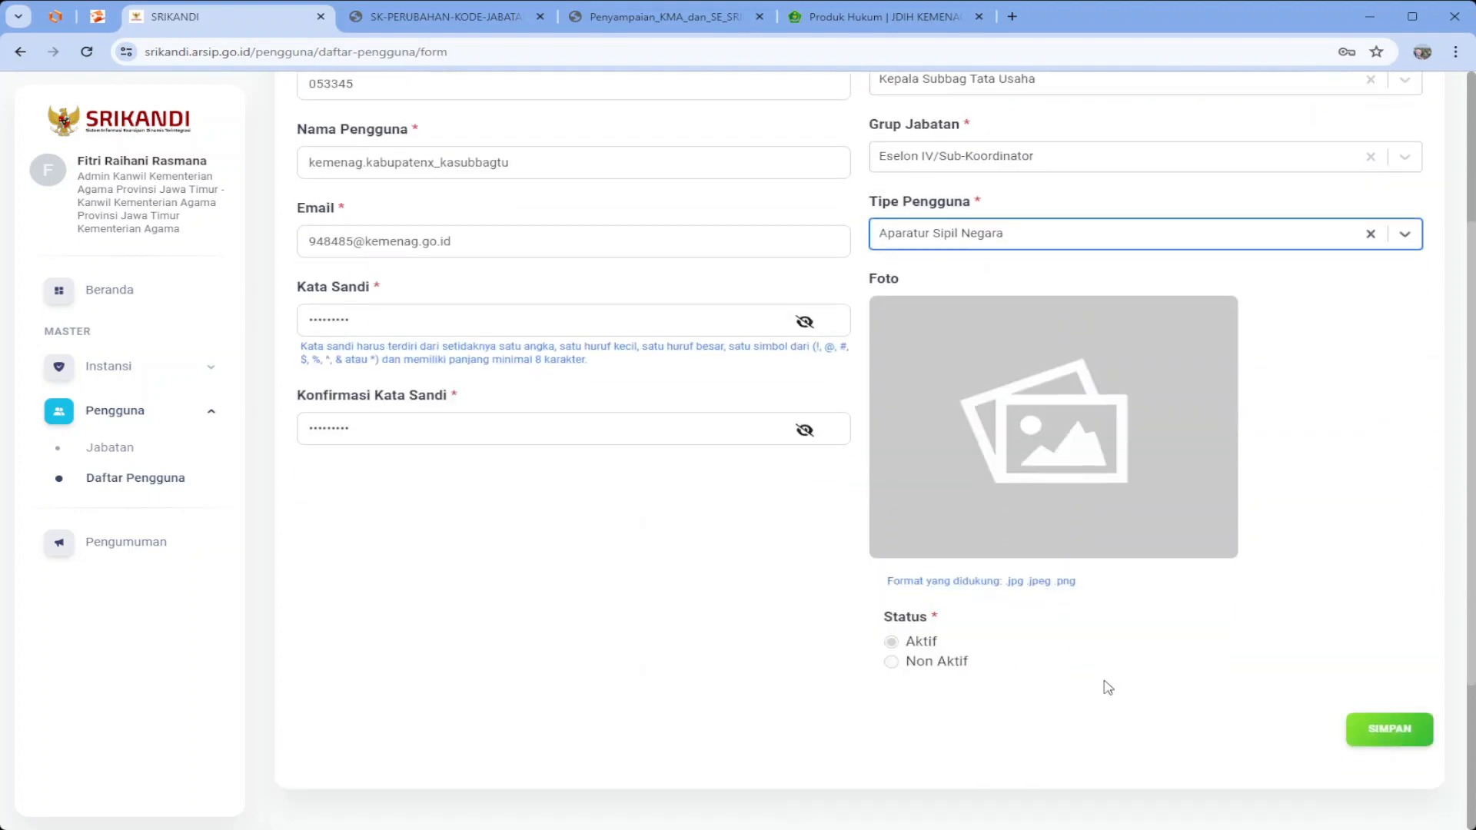
Save the account, acknowledge the success message, and start another blank new-user form
left_click(1384, 730)
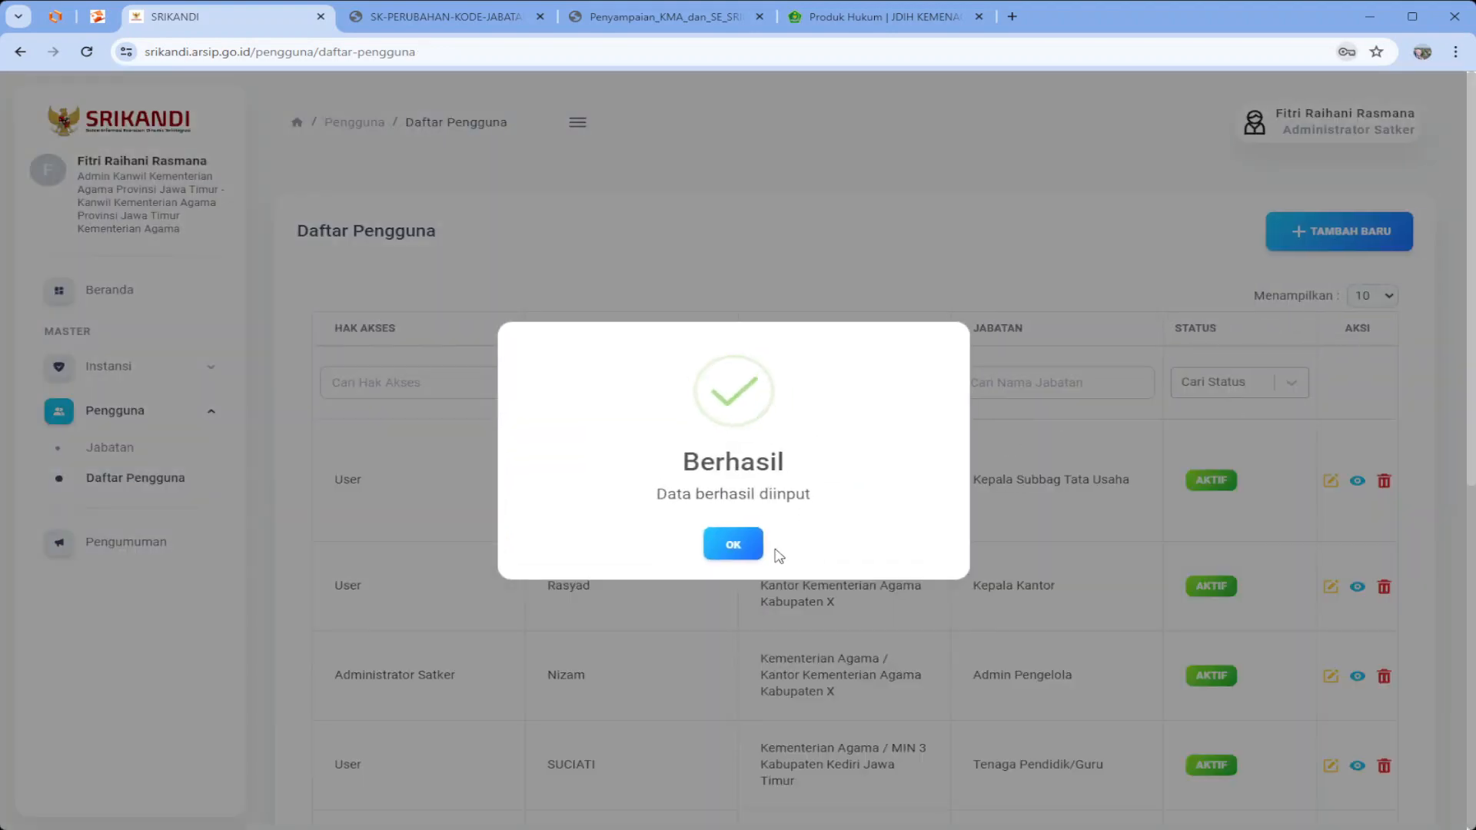
left_click(739, 549)
scroll(607, 532, "down", 1)
scroll(615, 530, "up", 1)
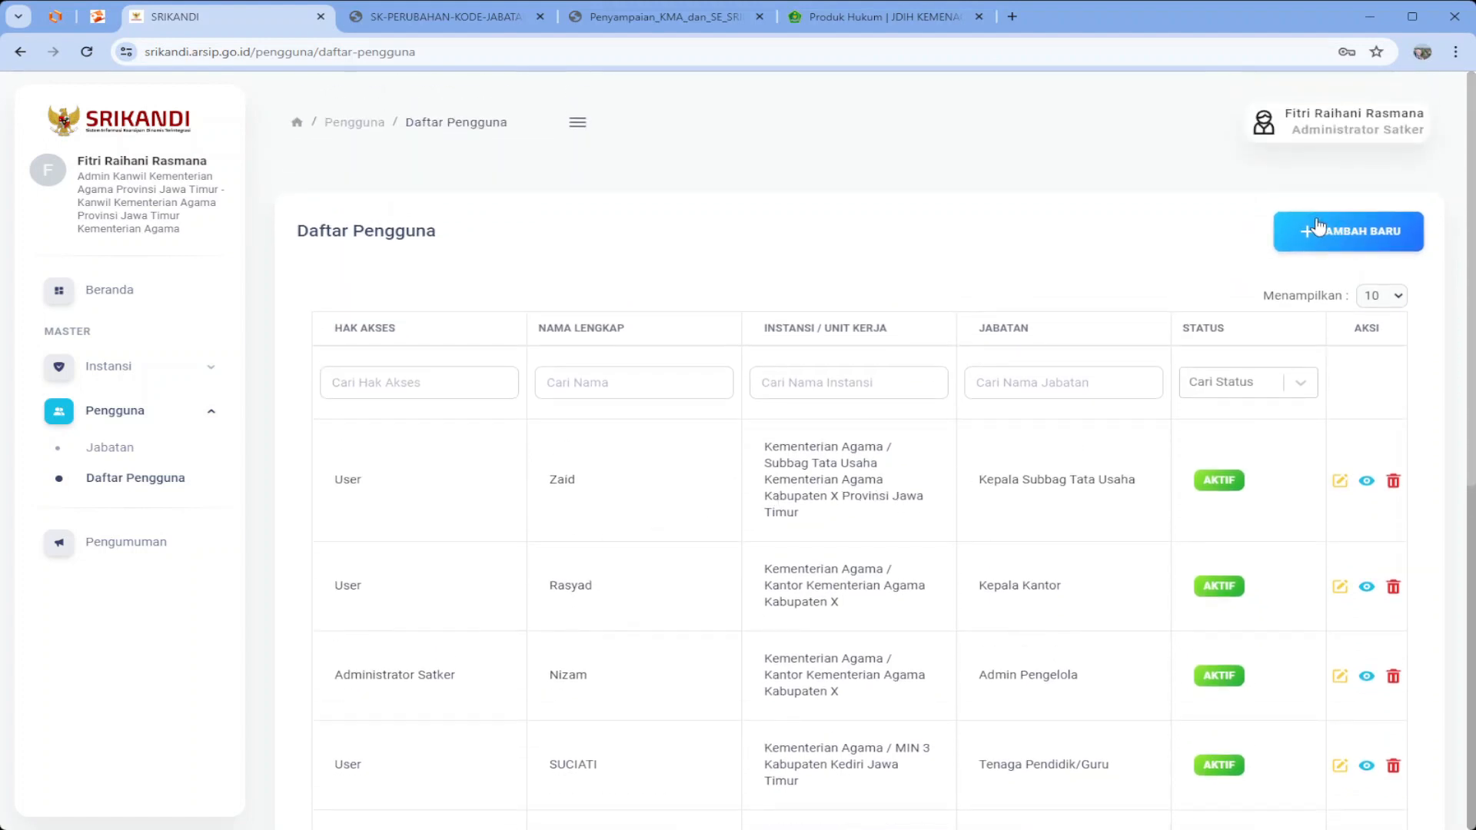
left_click(1307, 248)
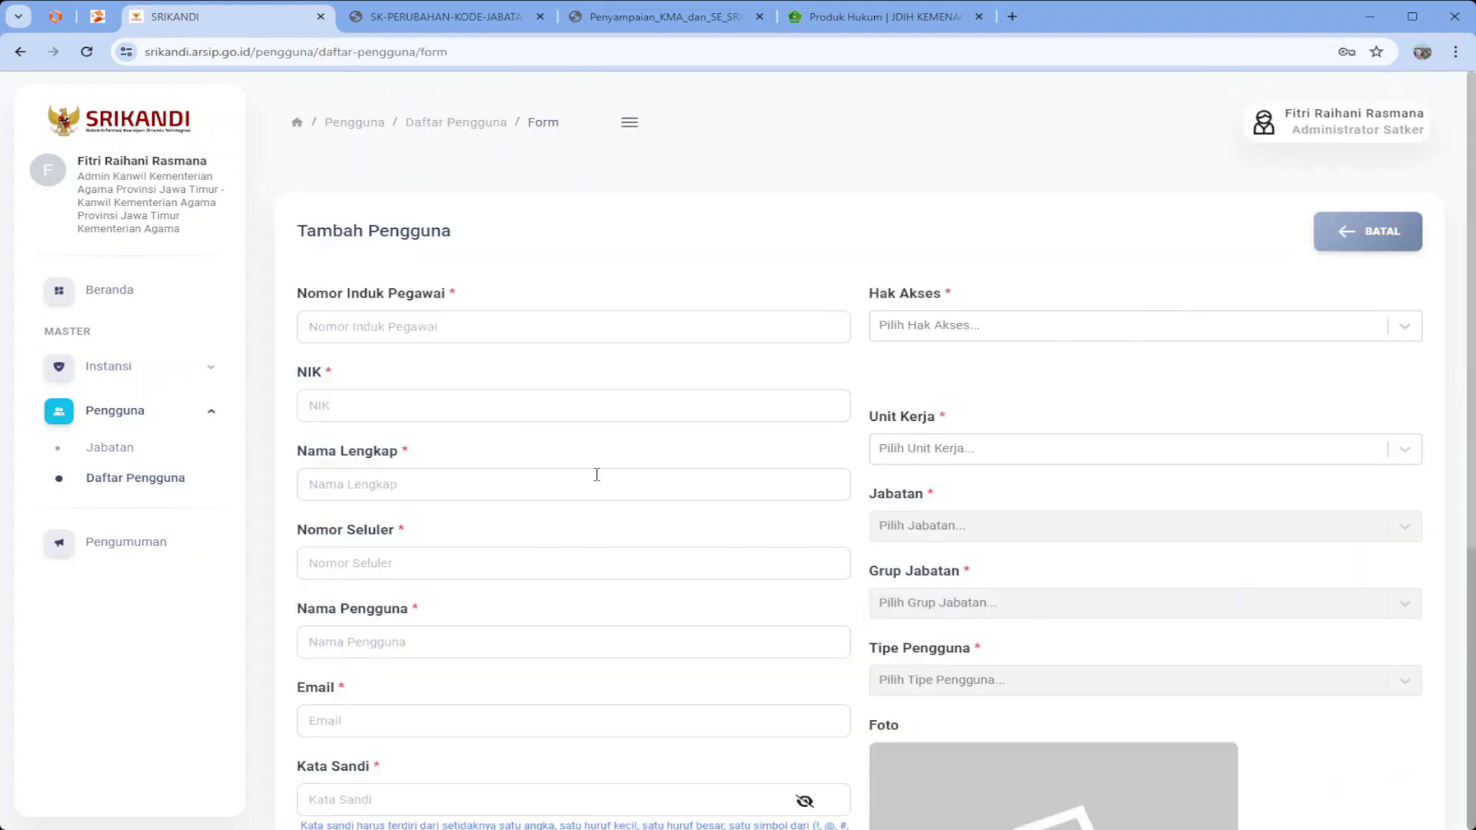
Enter the new user's employee number, NIK, full name and phone number, and begin the 'kemenag' username
left_click(489, 331)
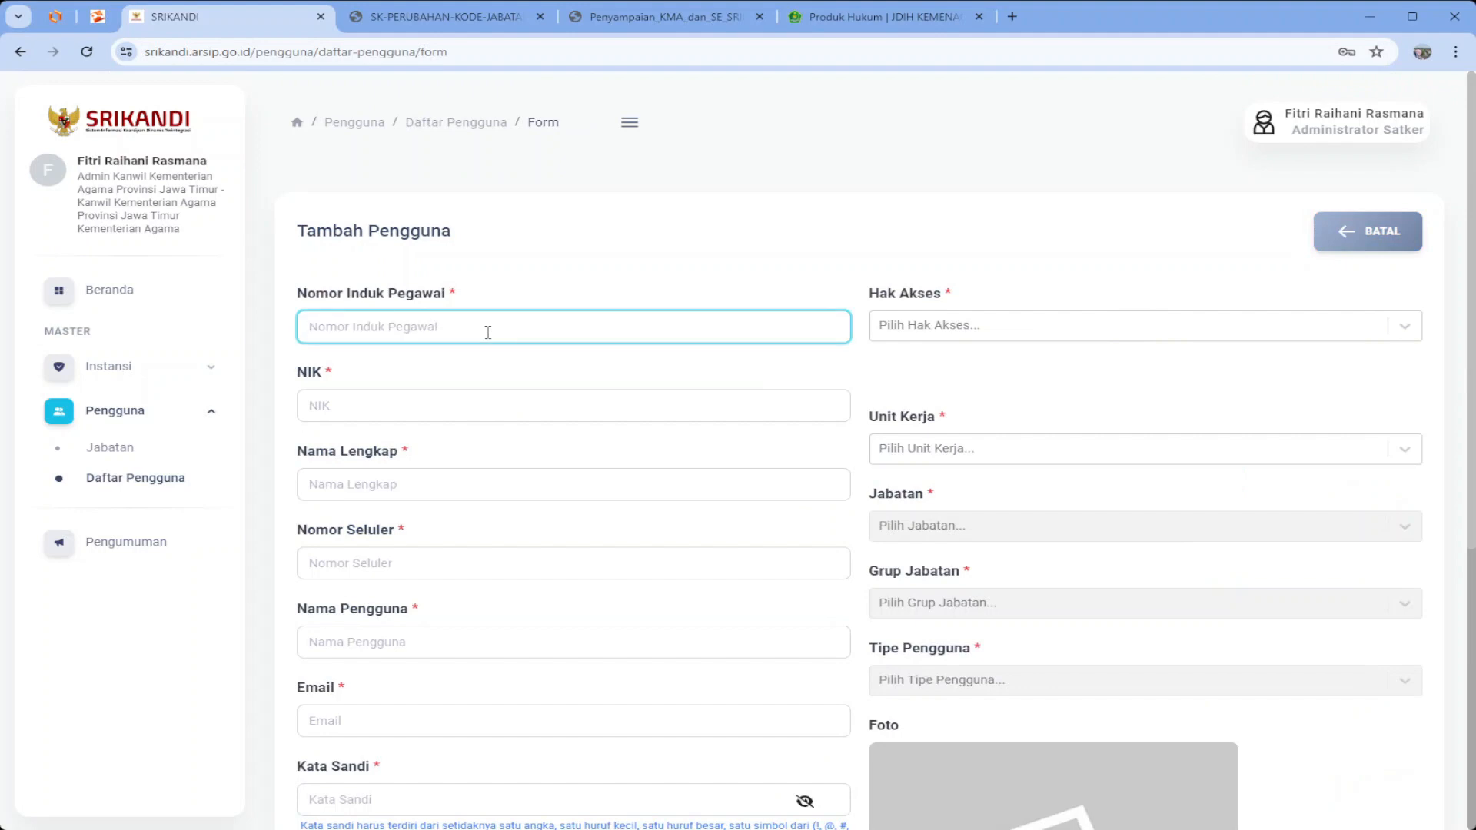
type("4434")
left_click(445, 405)
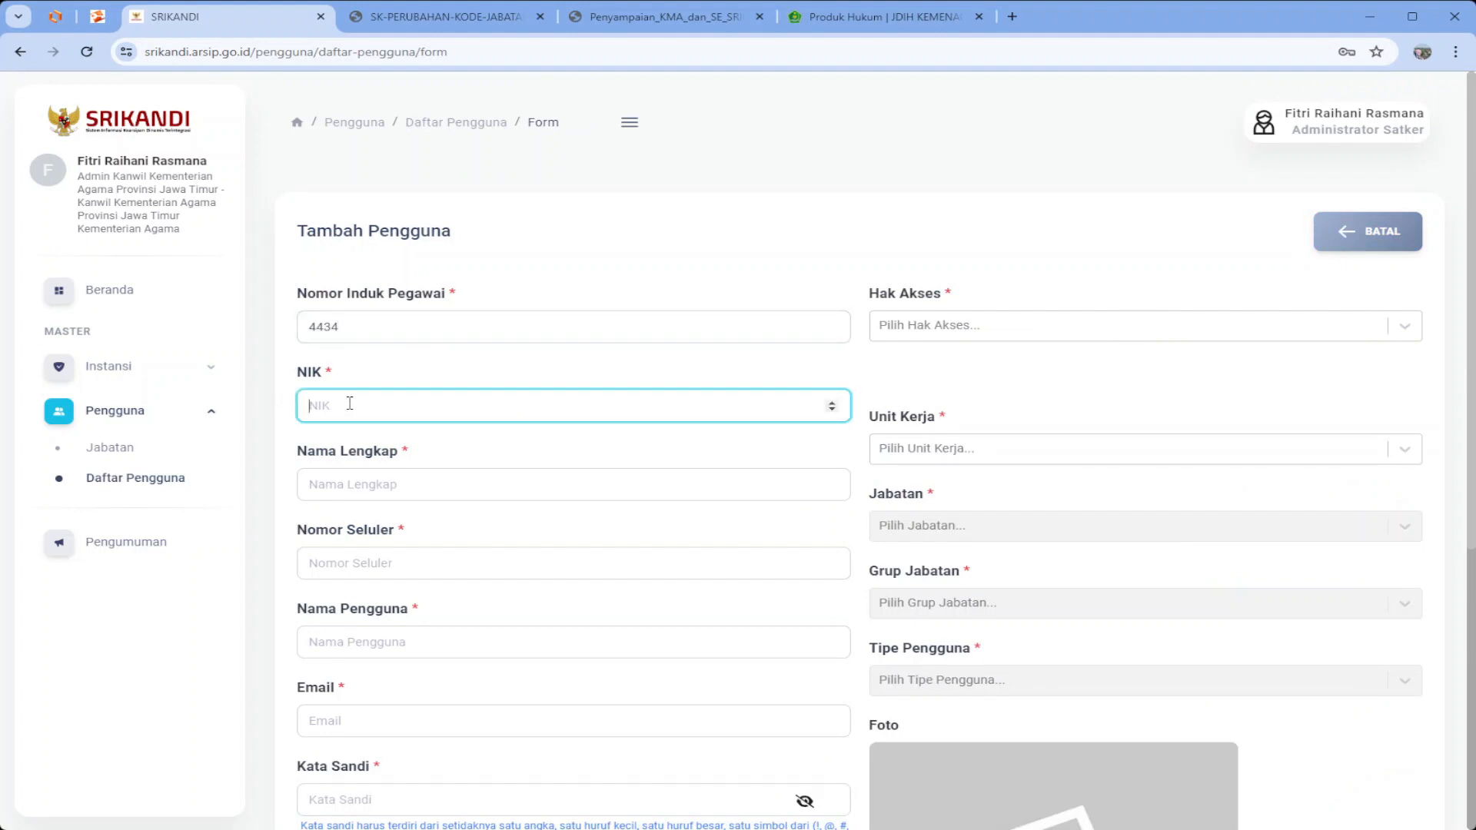
type("122")
left_click(372, 482)
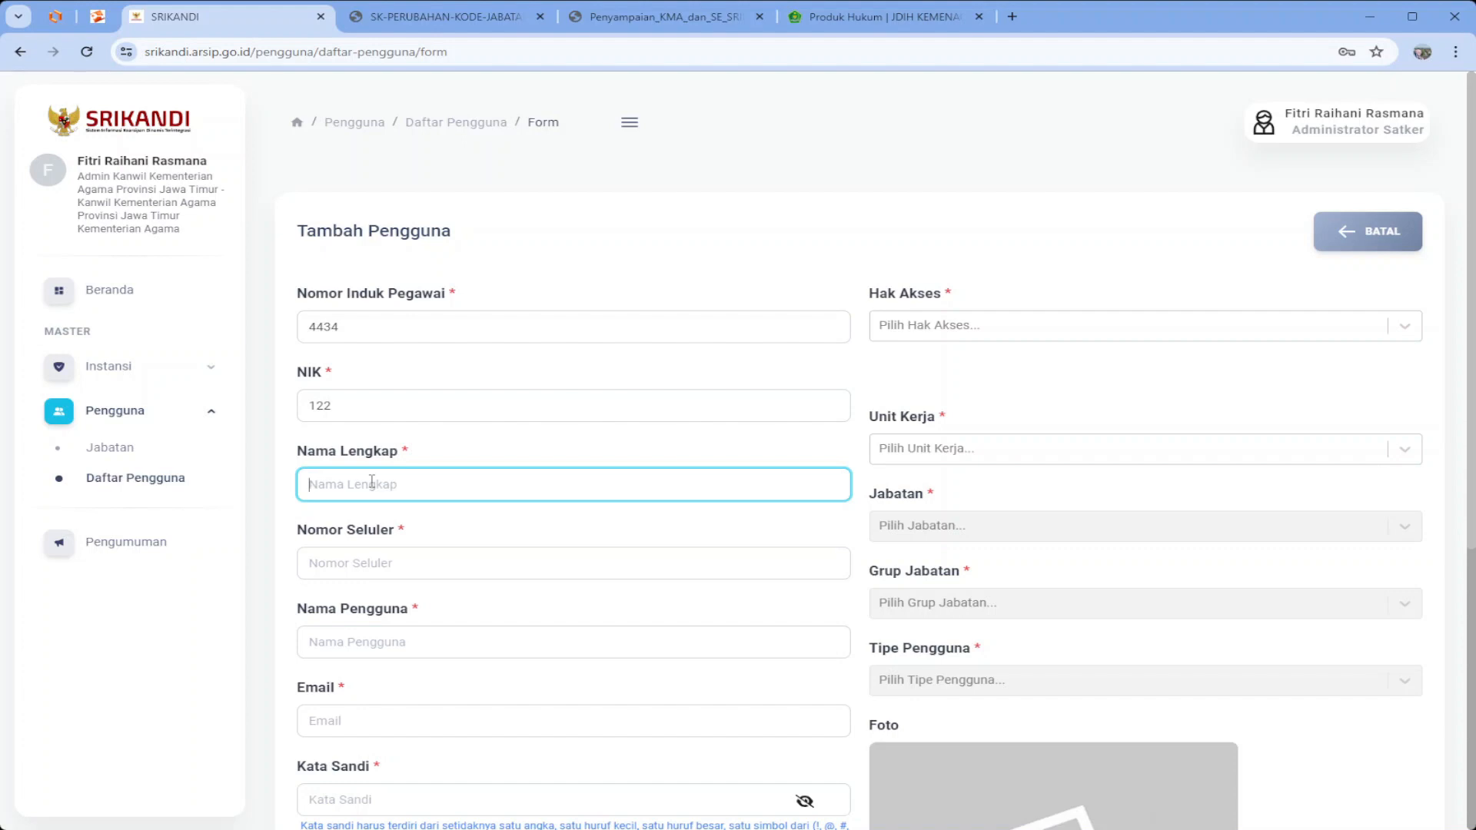
type("Nia")
left_click(378, 569)
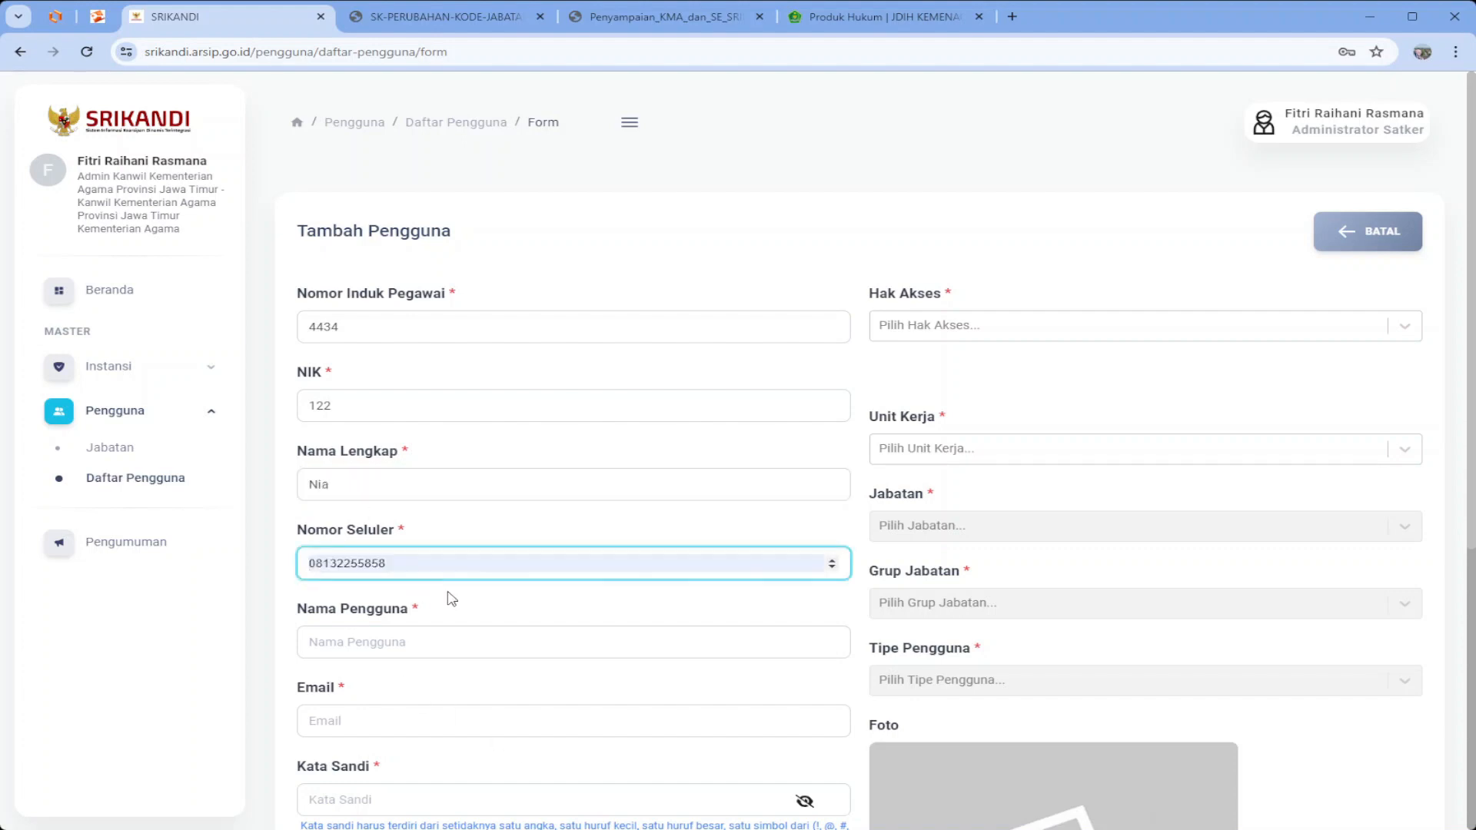
type("06657567")
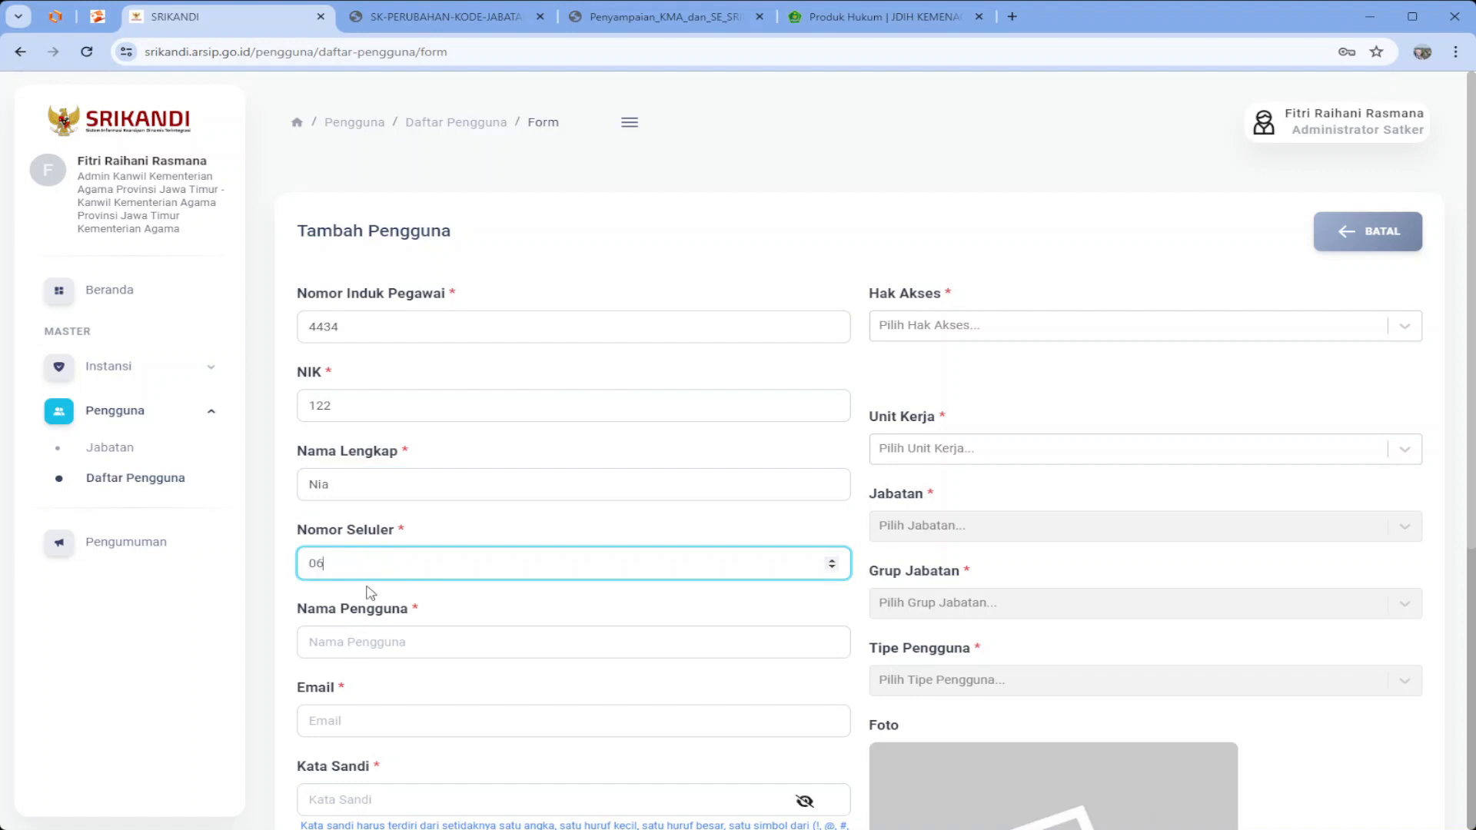
left_click(382, 642)
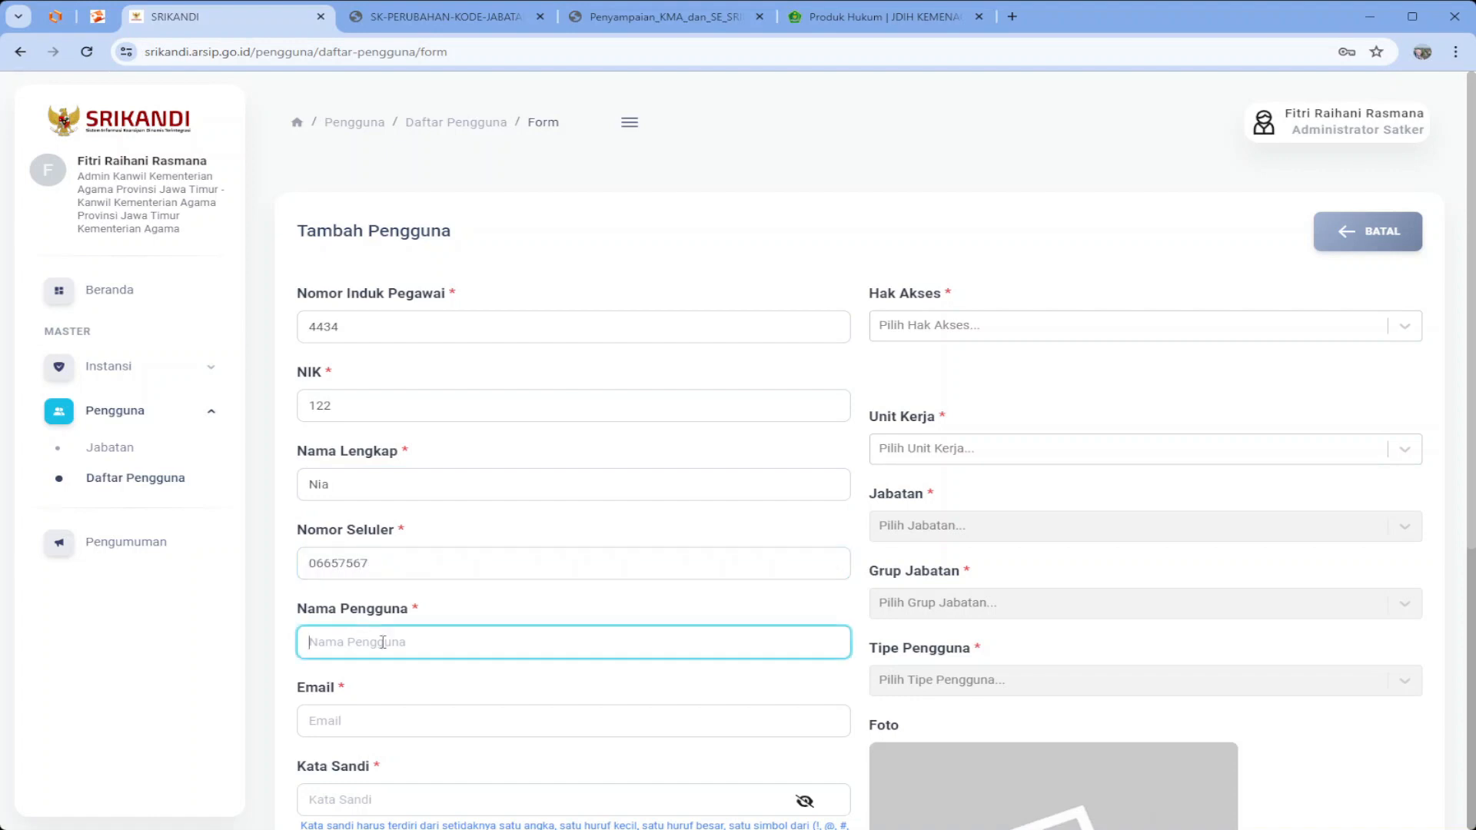
type("kemenag.")
left_click_drag(382, 329, 279, 301)
key("ctrl+c")
left_click(388, 641)
key("ctrl+v")
left_click(413, 720)
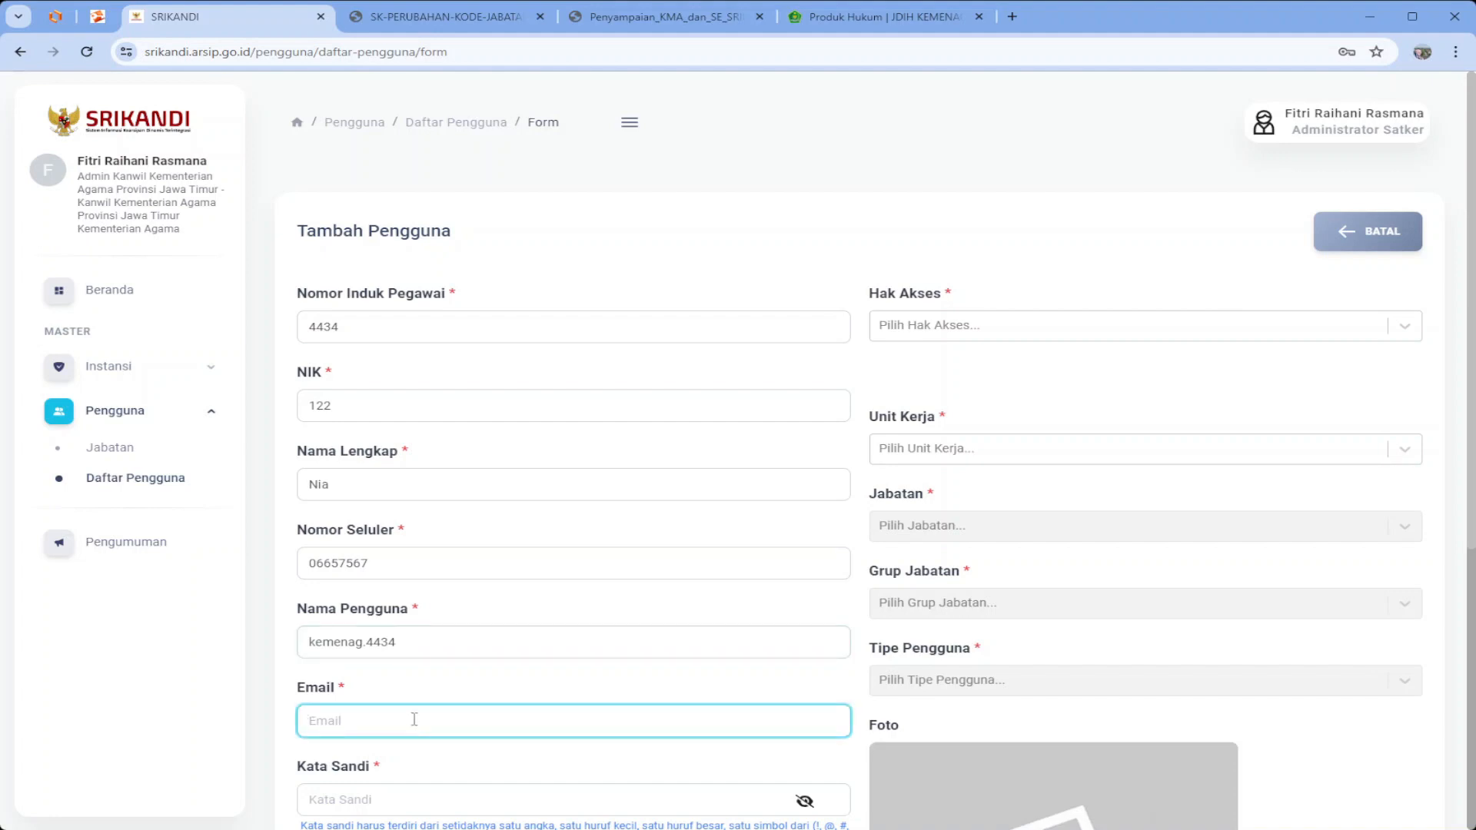
double_click(357, 336)
key("ctrl+c")
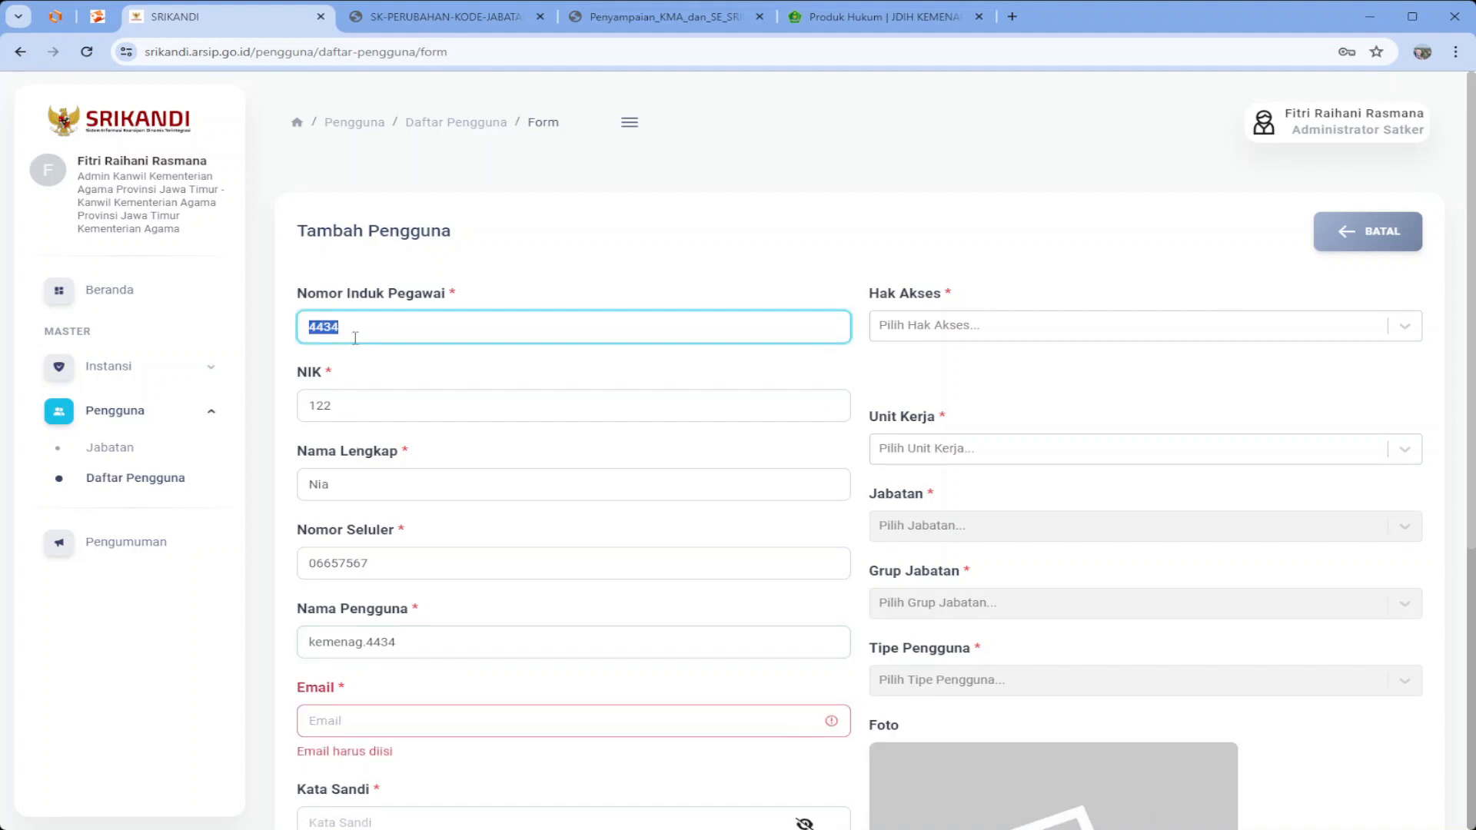
left_click(372, 723)
key("ctrl+v")
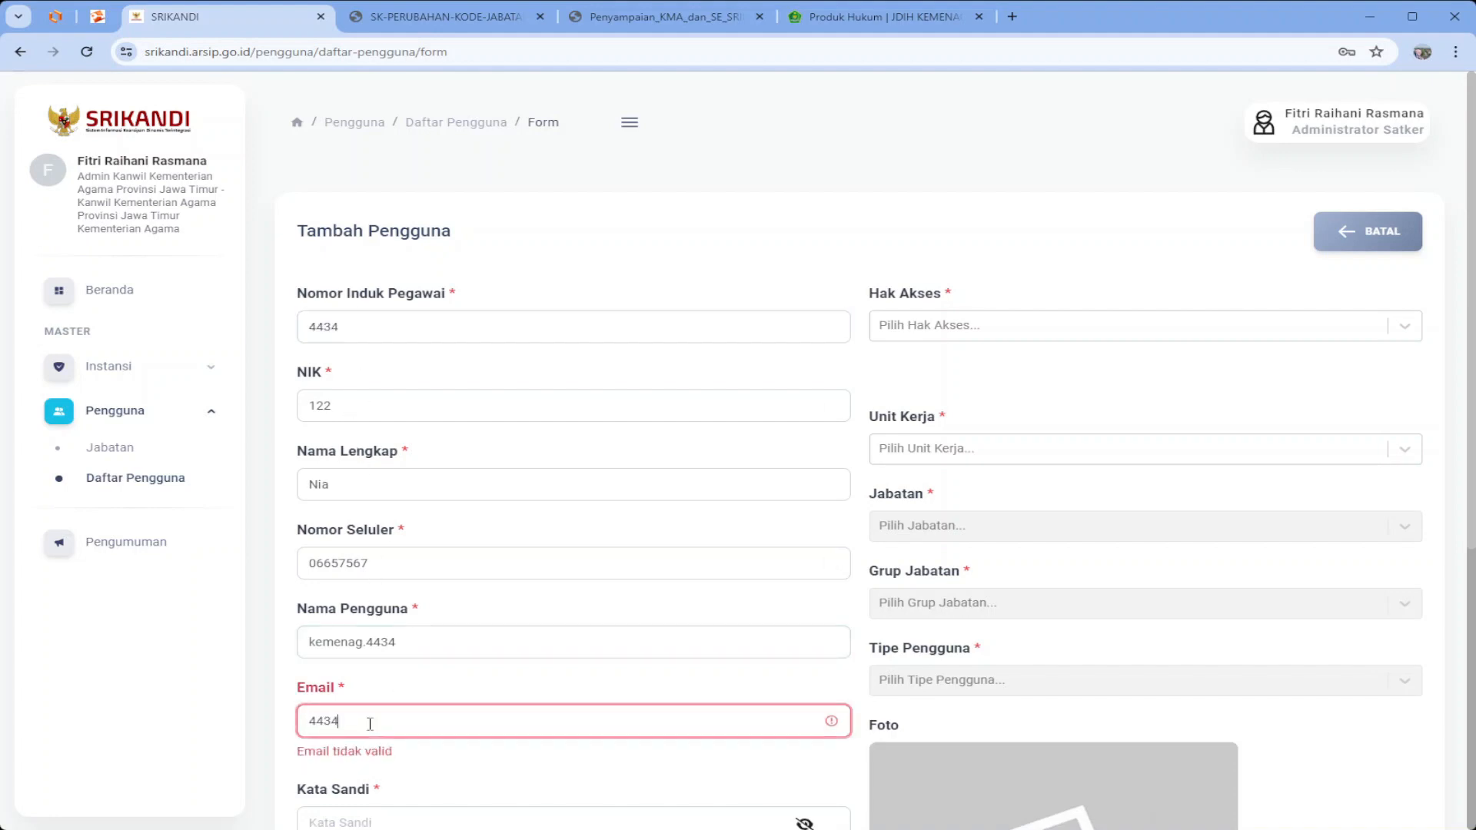
type("@kemenag")
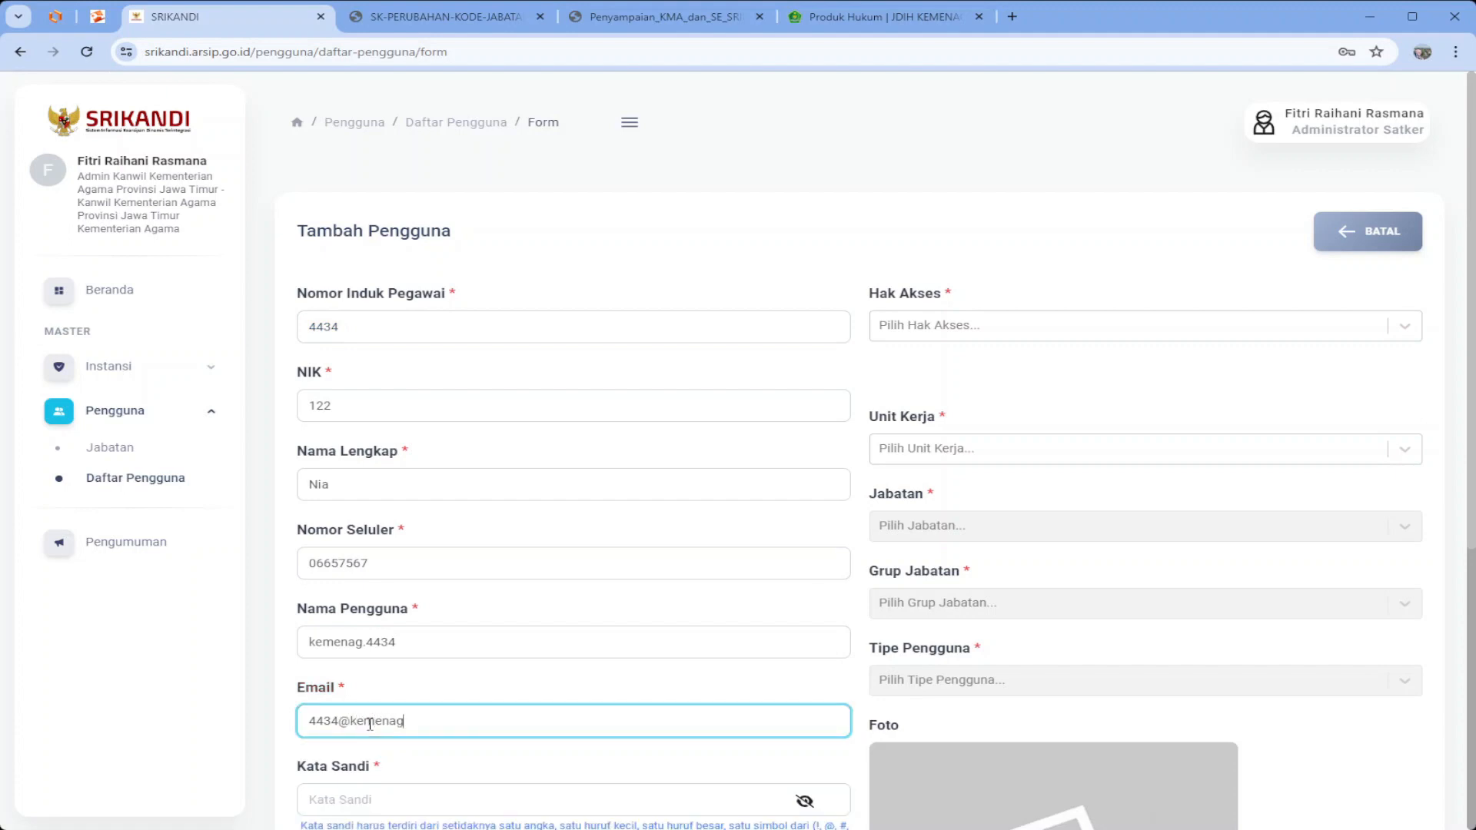
type(".go.id")
Enter the account password and its confirmation
scroll(370, 724, "down", 2)
left_click(392, 643)
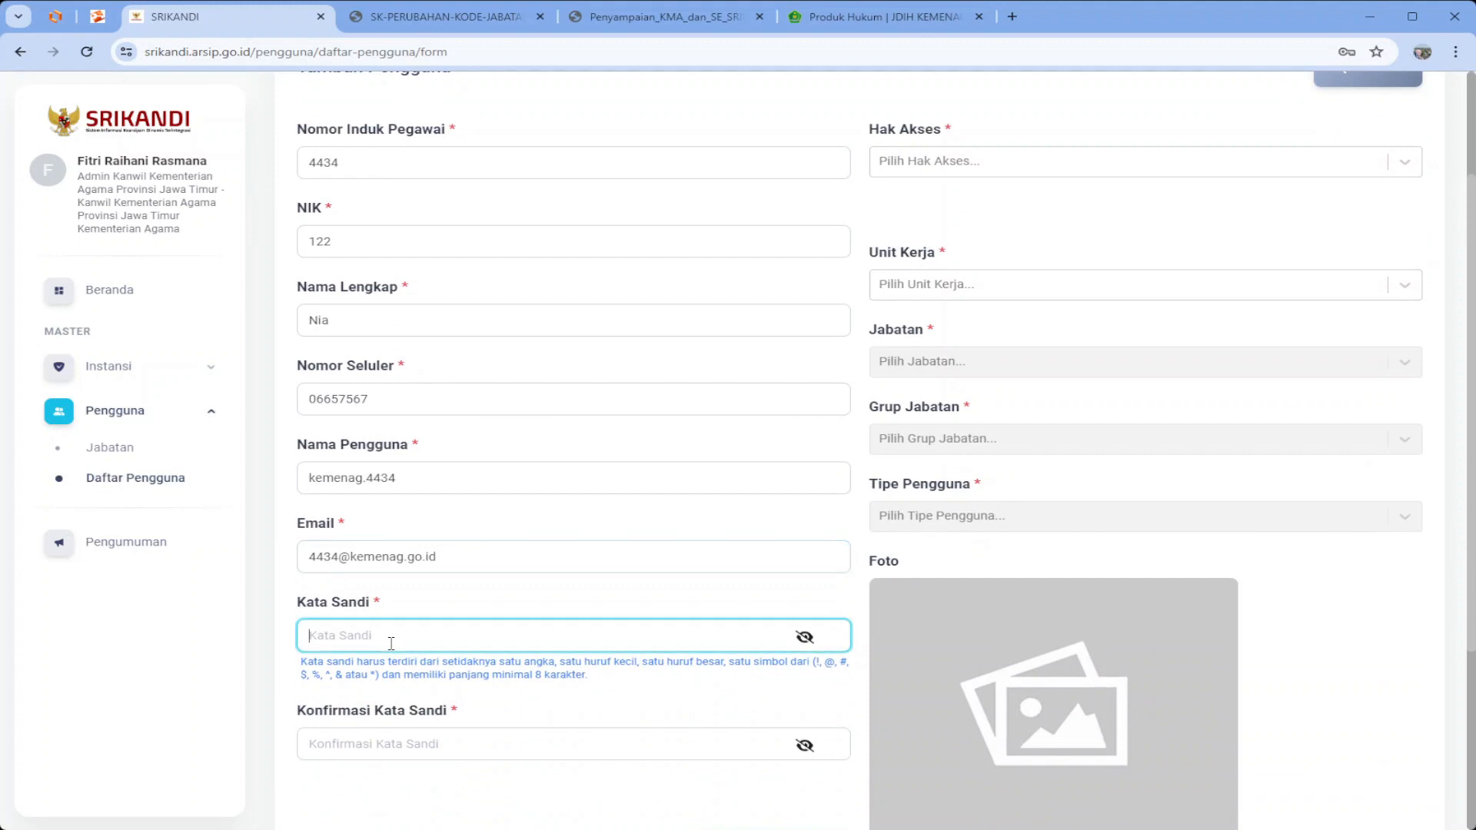
key("Tab")
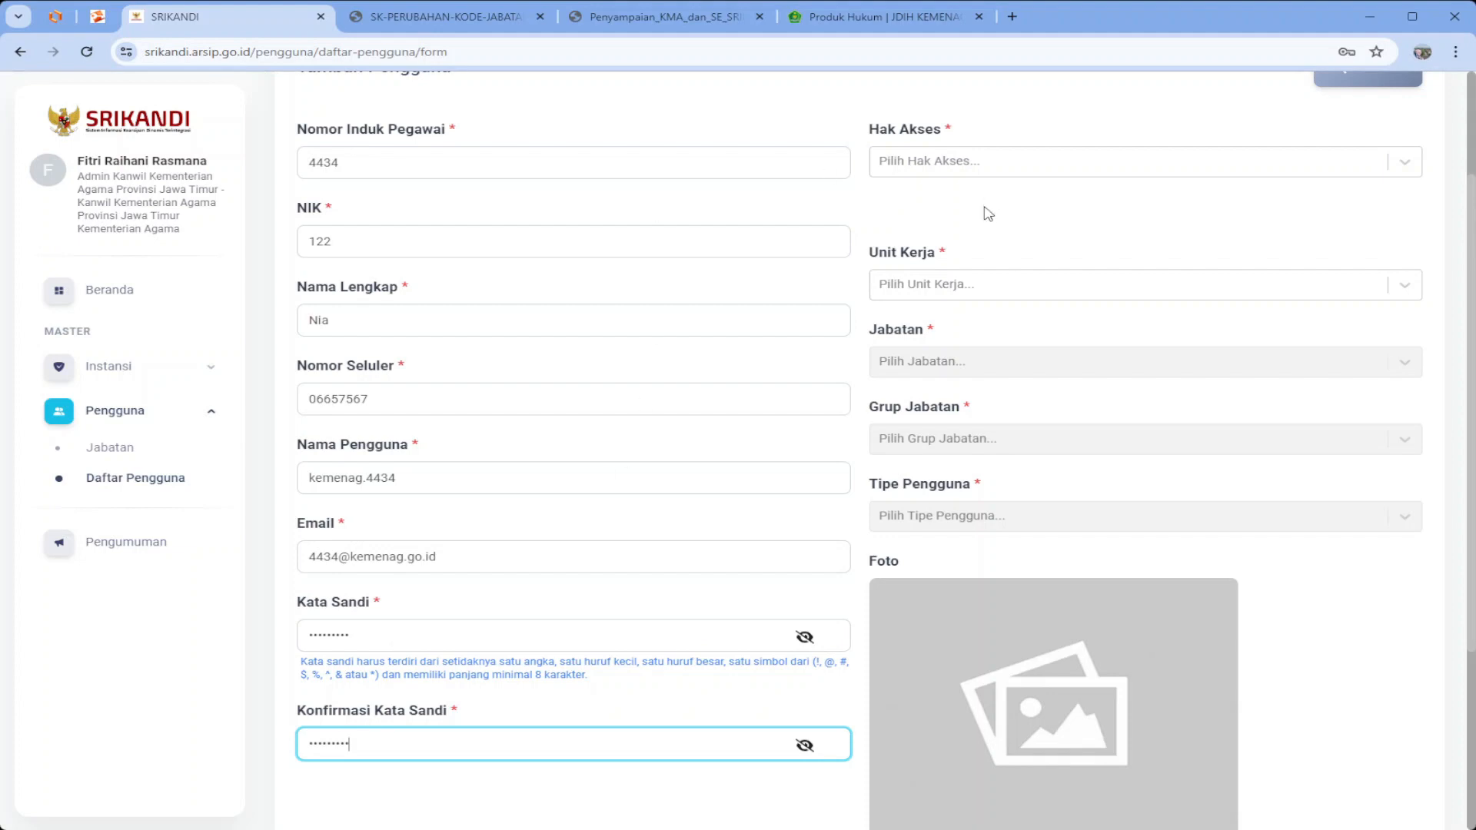
Grant User access and assign the Subbag Tata Usaha Kabupaten X work unit
left_click(977, 173)
scroll(977, 173, "down", 1)
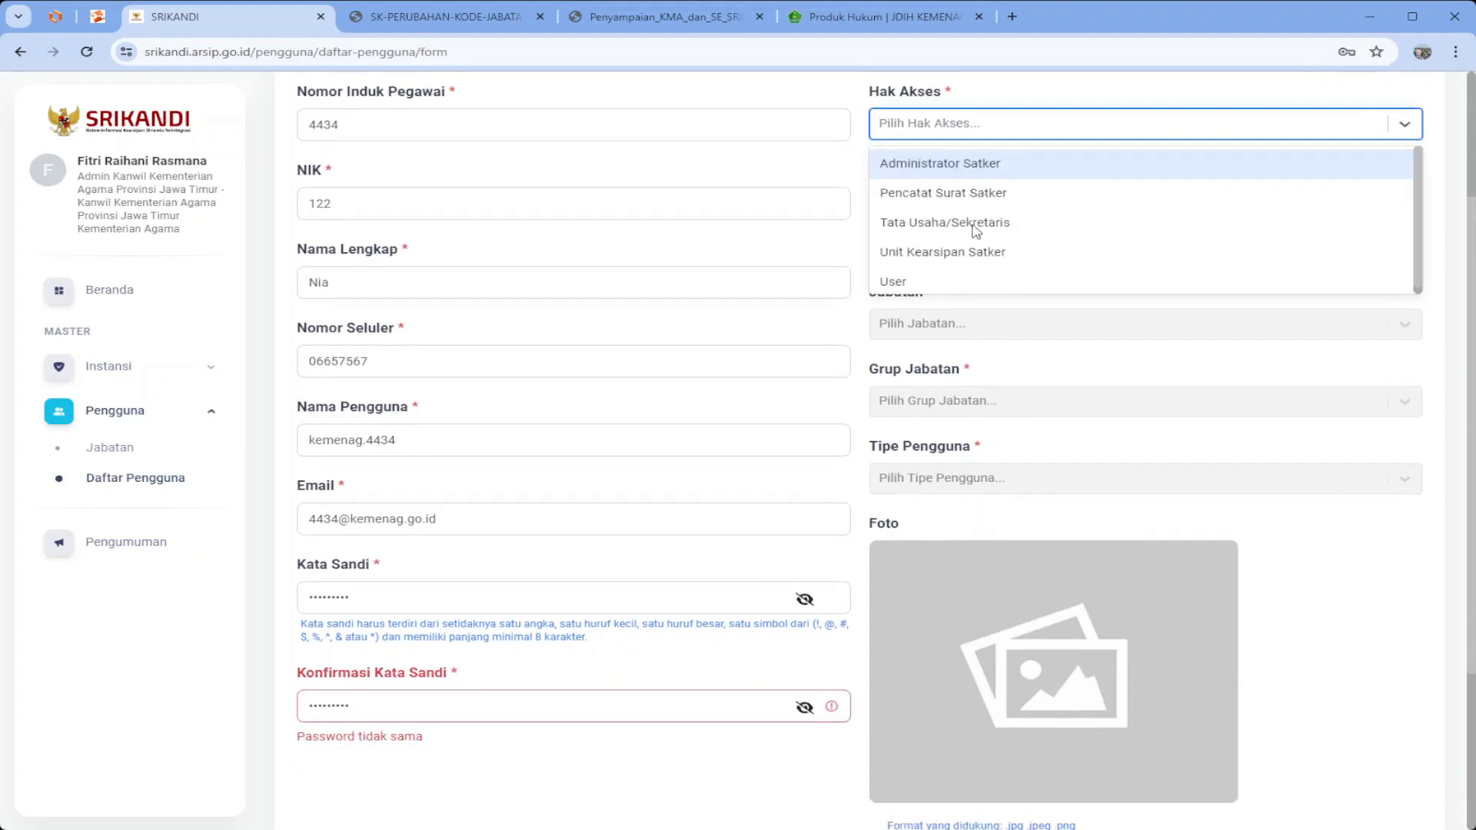
left_click(931, 245)
scroll(955, 263, "up", 1)
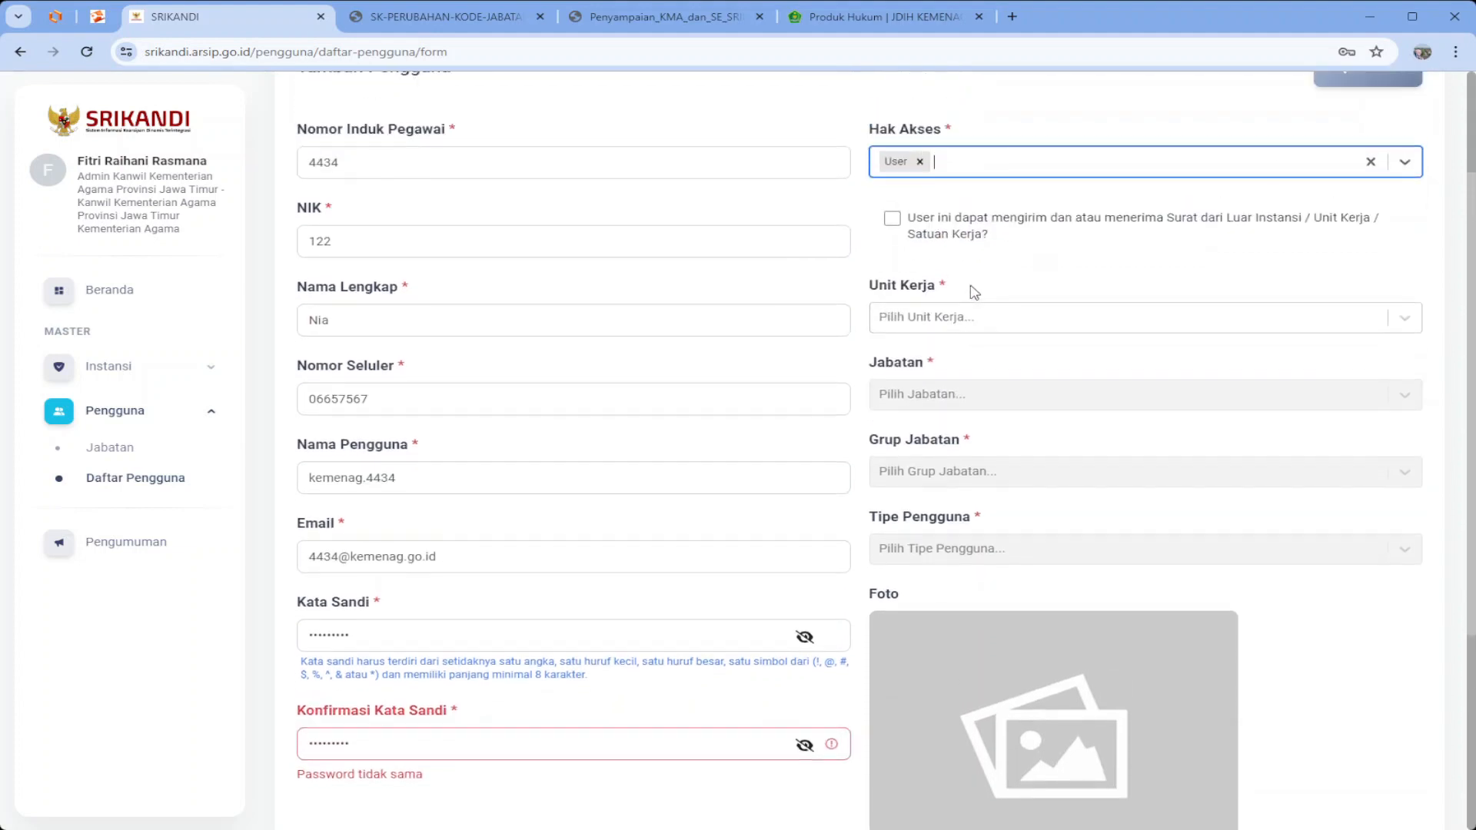
left_click(941, 319)
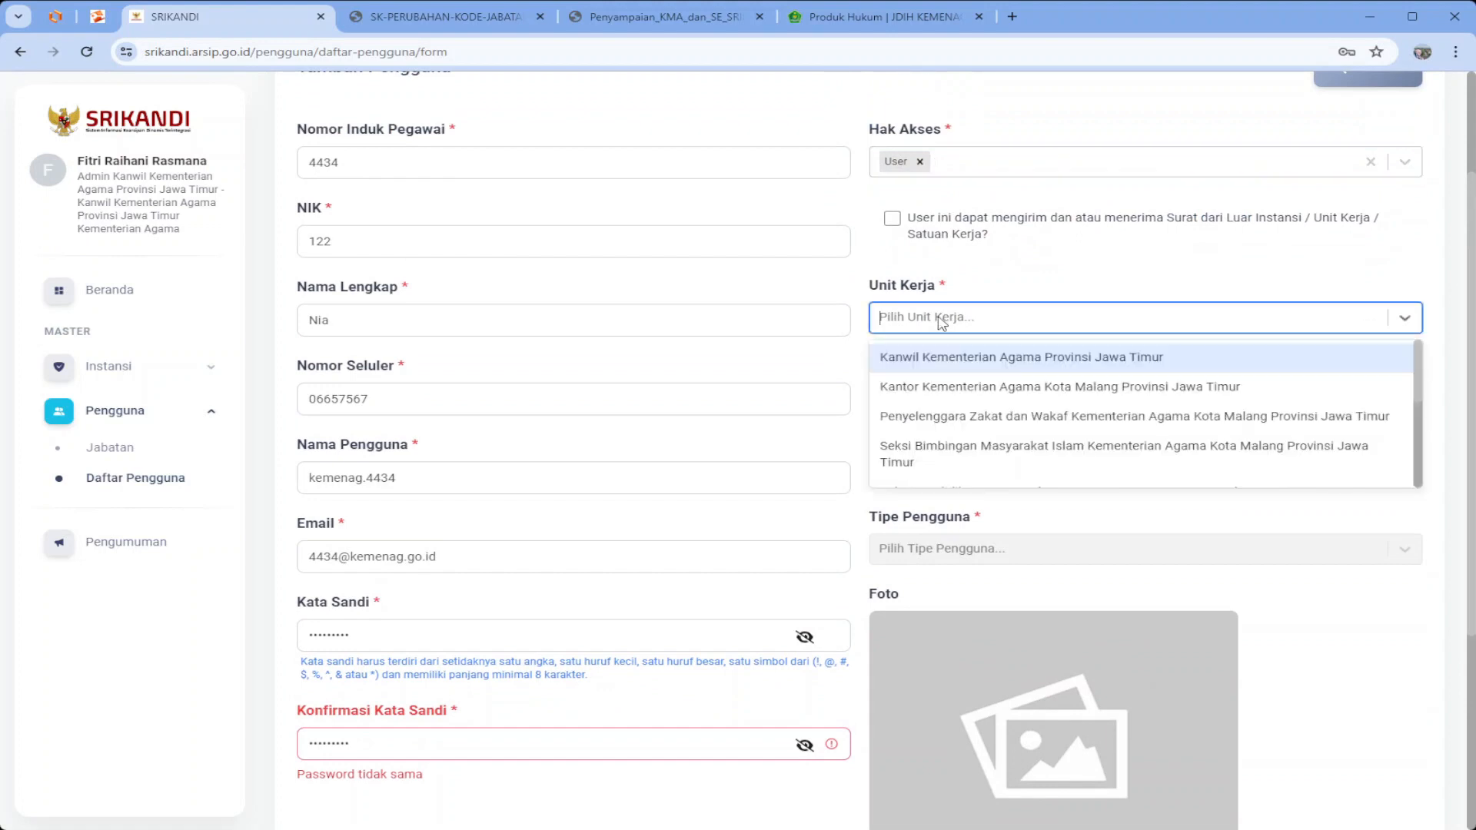
type("kabupate")
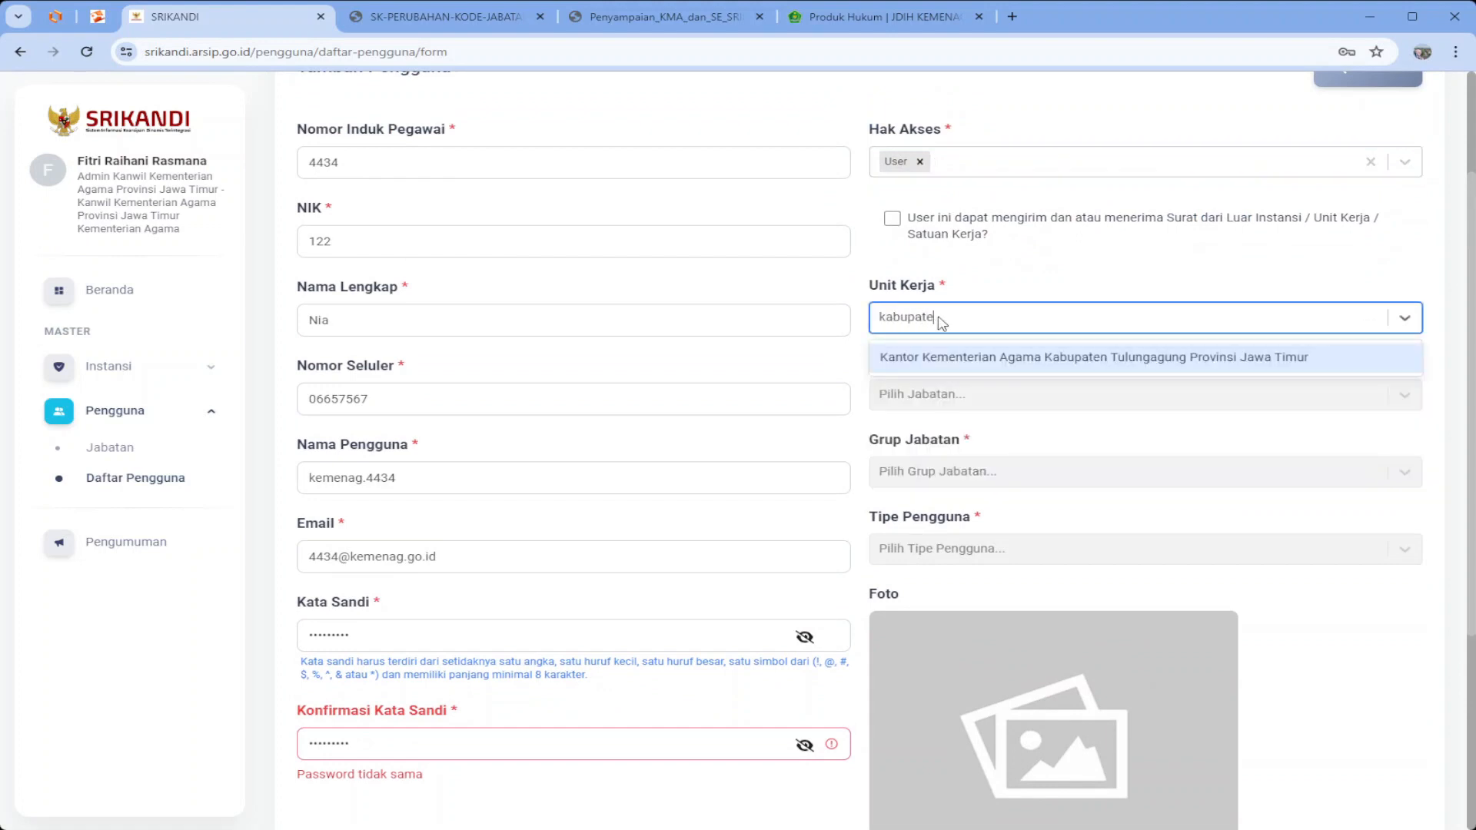
type("n")
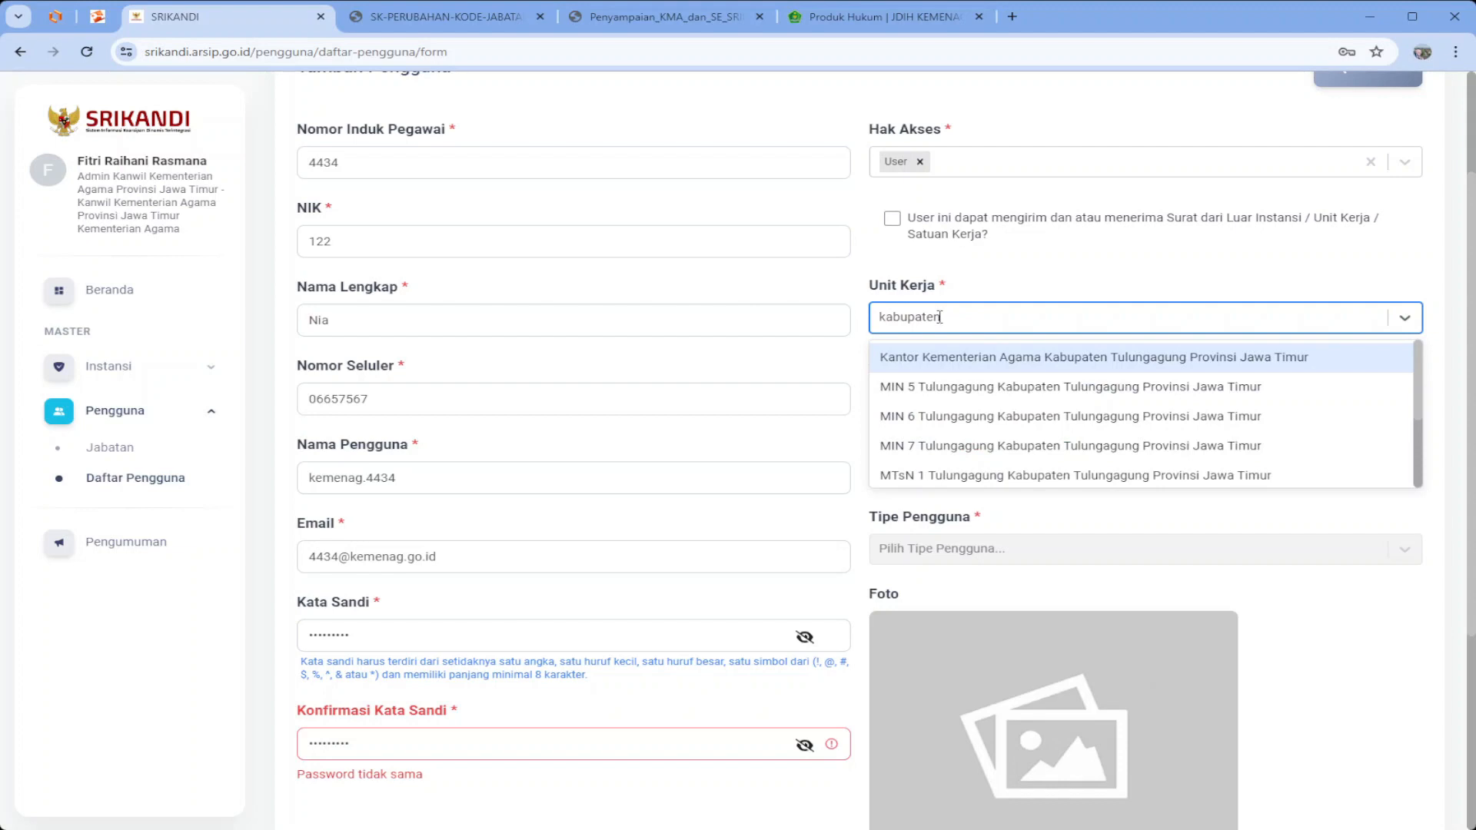
type(" x")
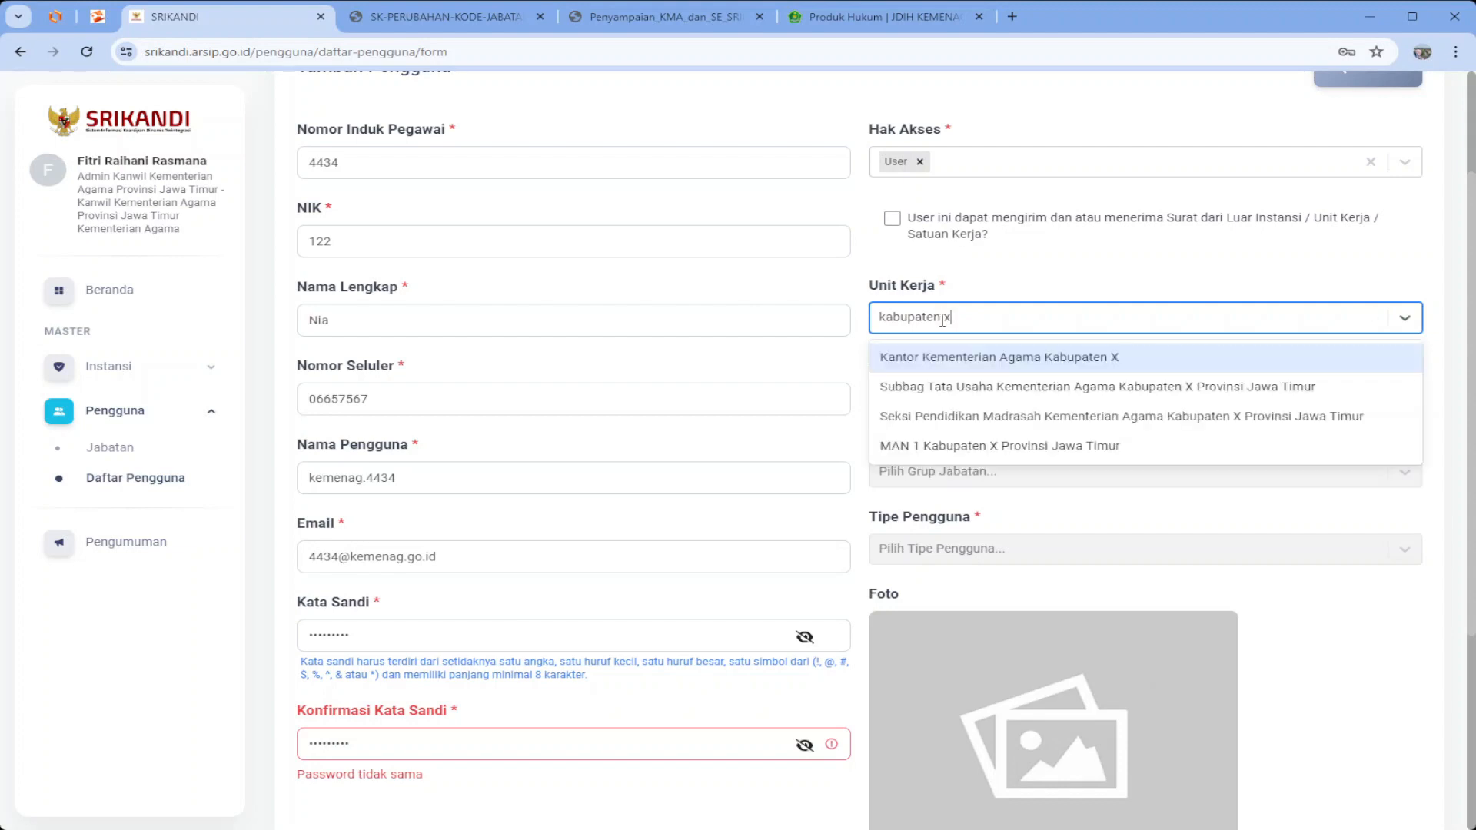
left_click(960, 393)
Set Jabatan to Arsiparis Ahli Pertama, Grup Jabatan Fungsional Tertentu, Tipe Pengguna Aparatur Sipil Negara
left_click(960, 395)
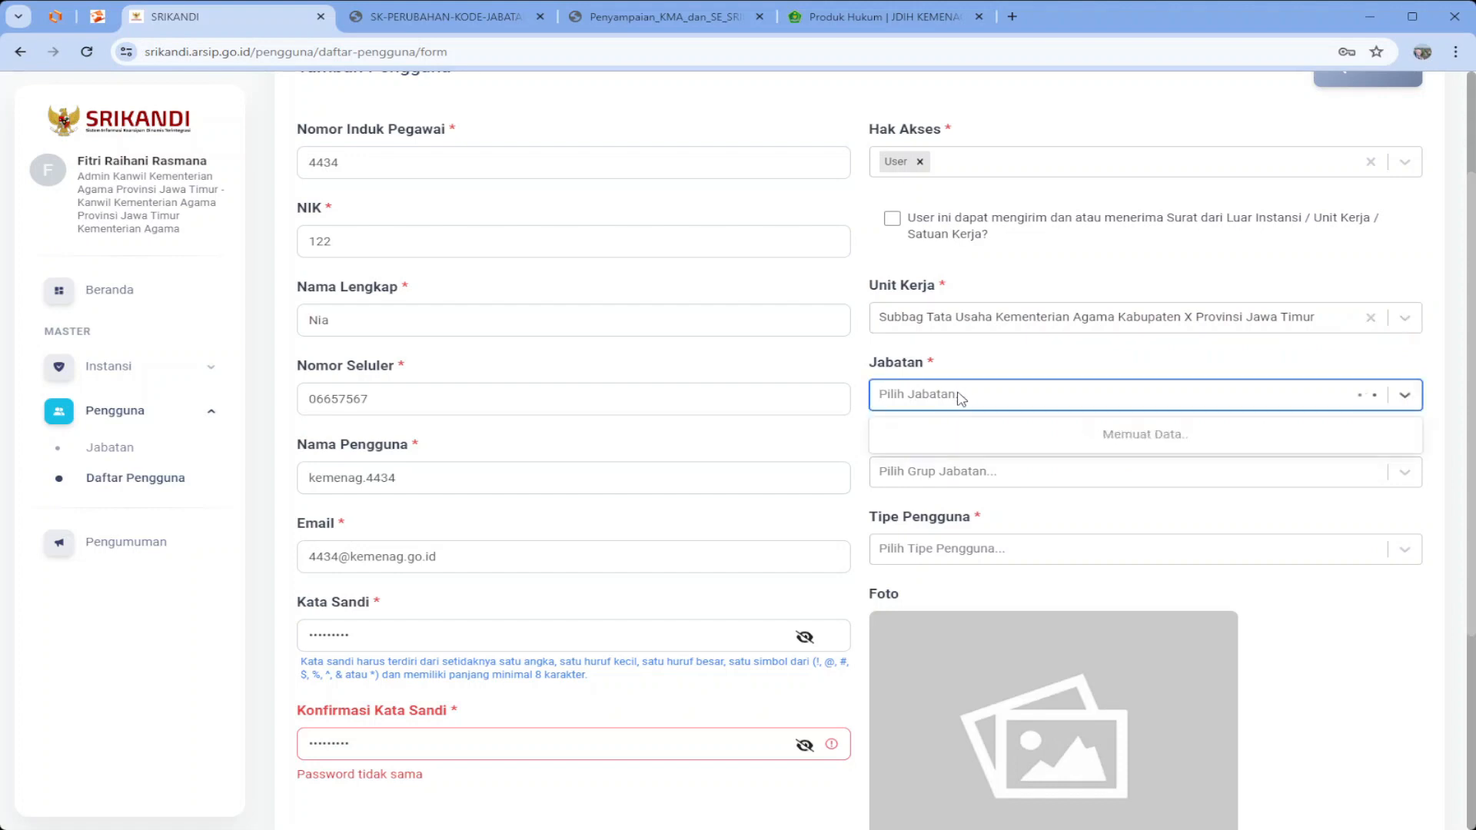
left_click(976, 440)
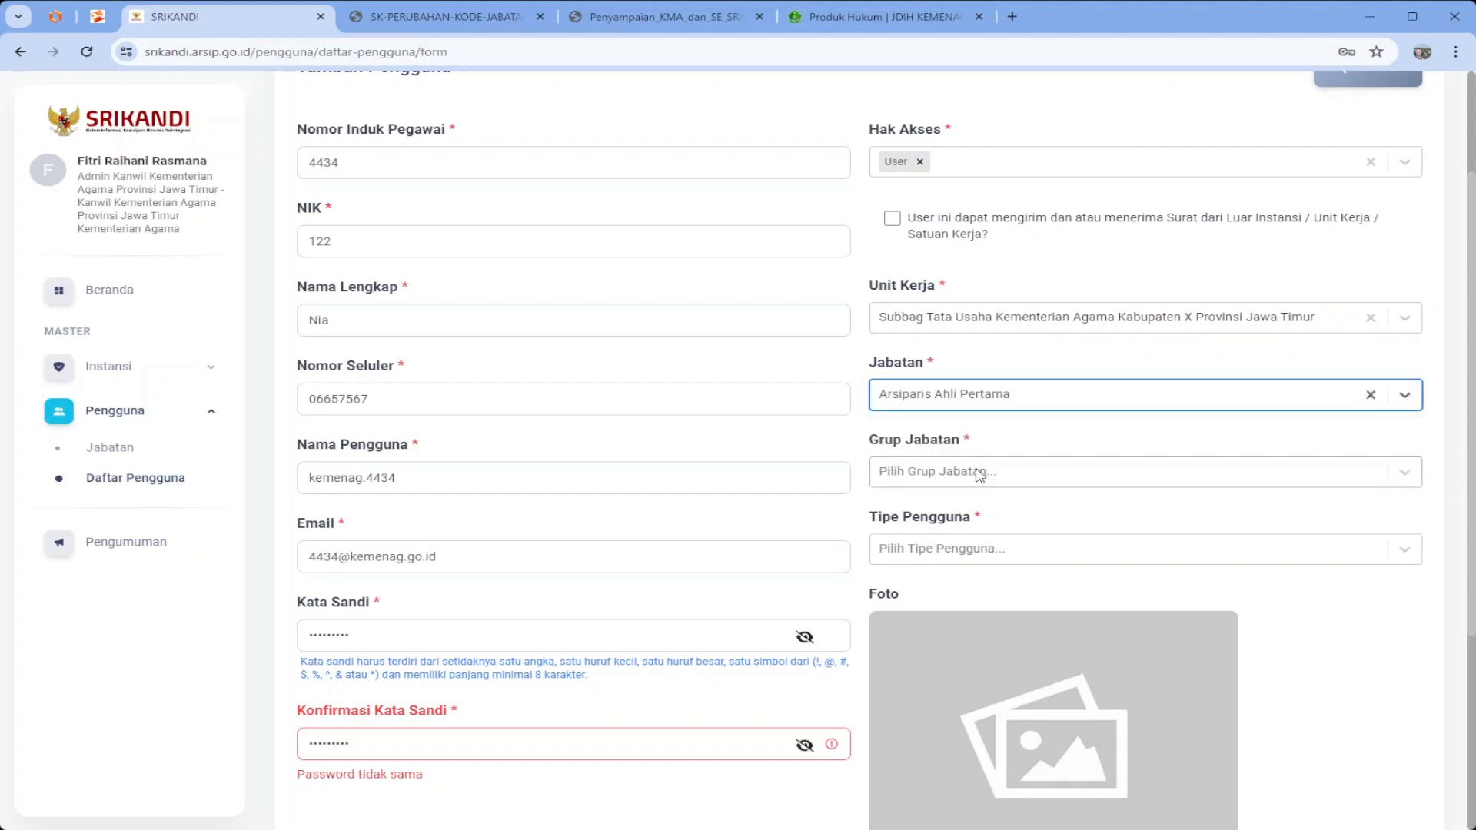
left_click(979, 475)
scroll(991, 553, "down", 2)
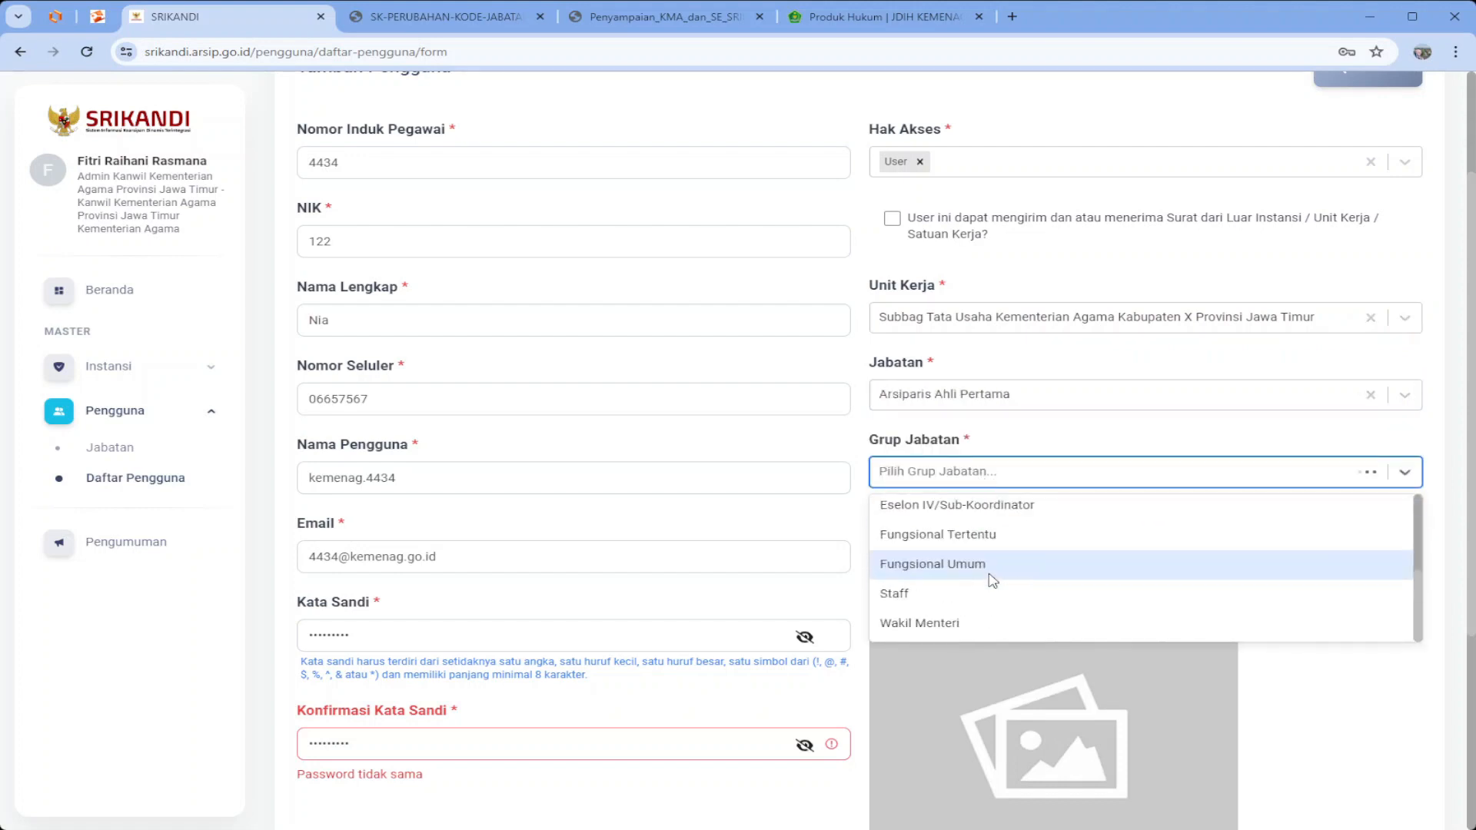
left_click(981, 534)
left_click(957, 563)
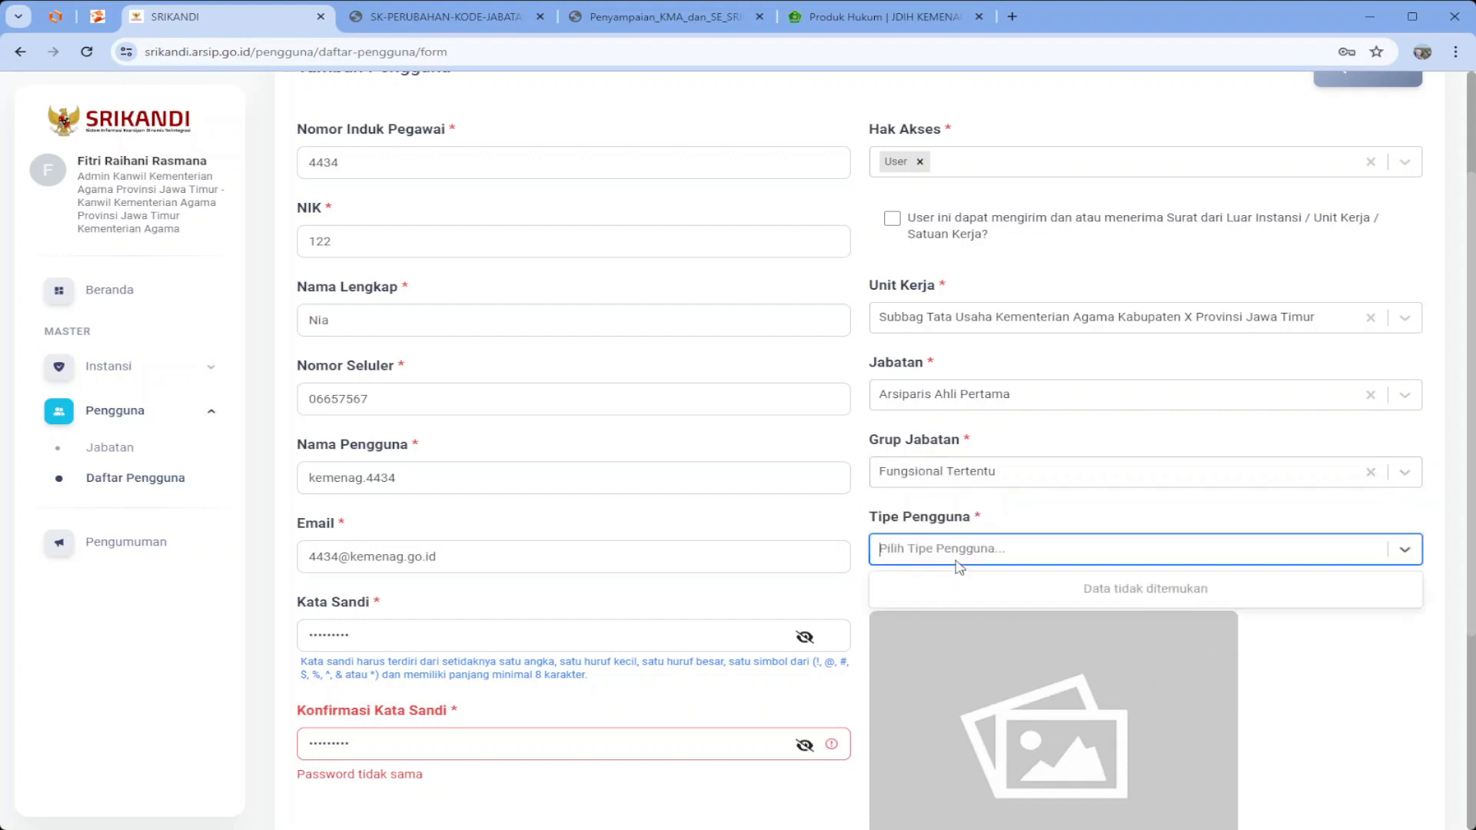
scroll(999, 649, "down", 3)
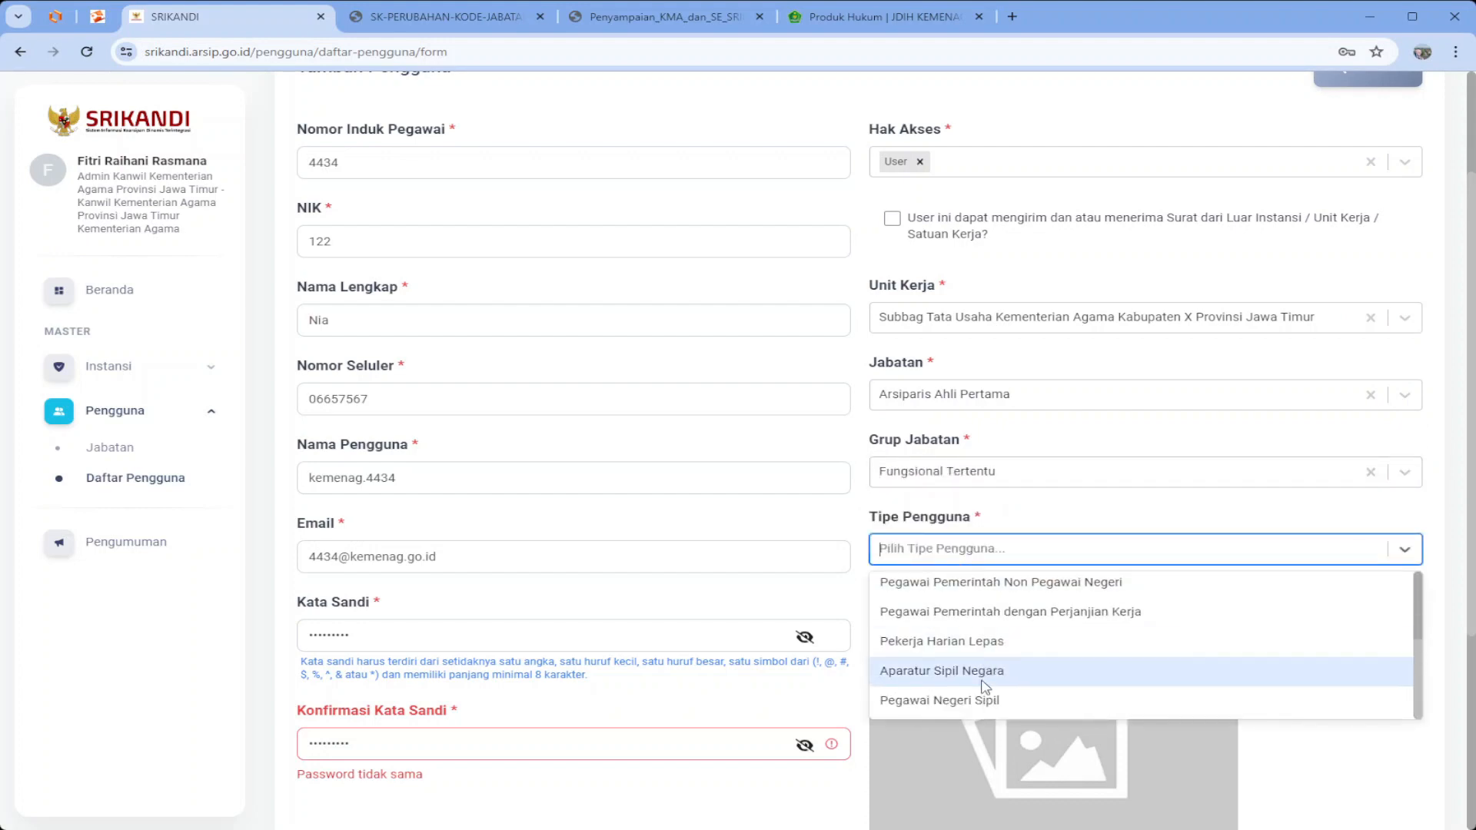
left_click(983, 677)
scroll(1038, 692, "down", 4)
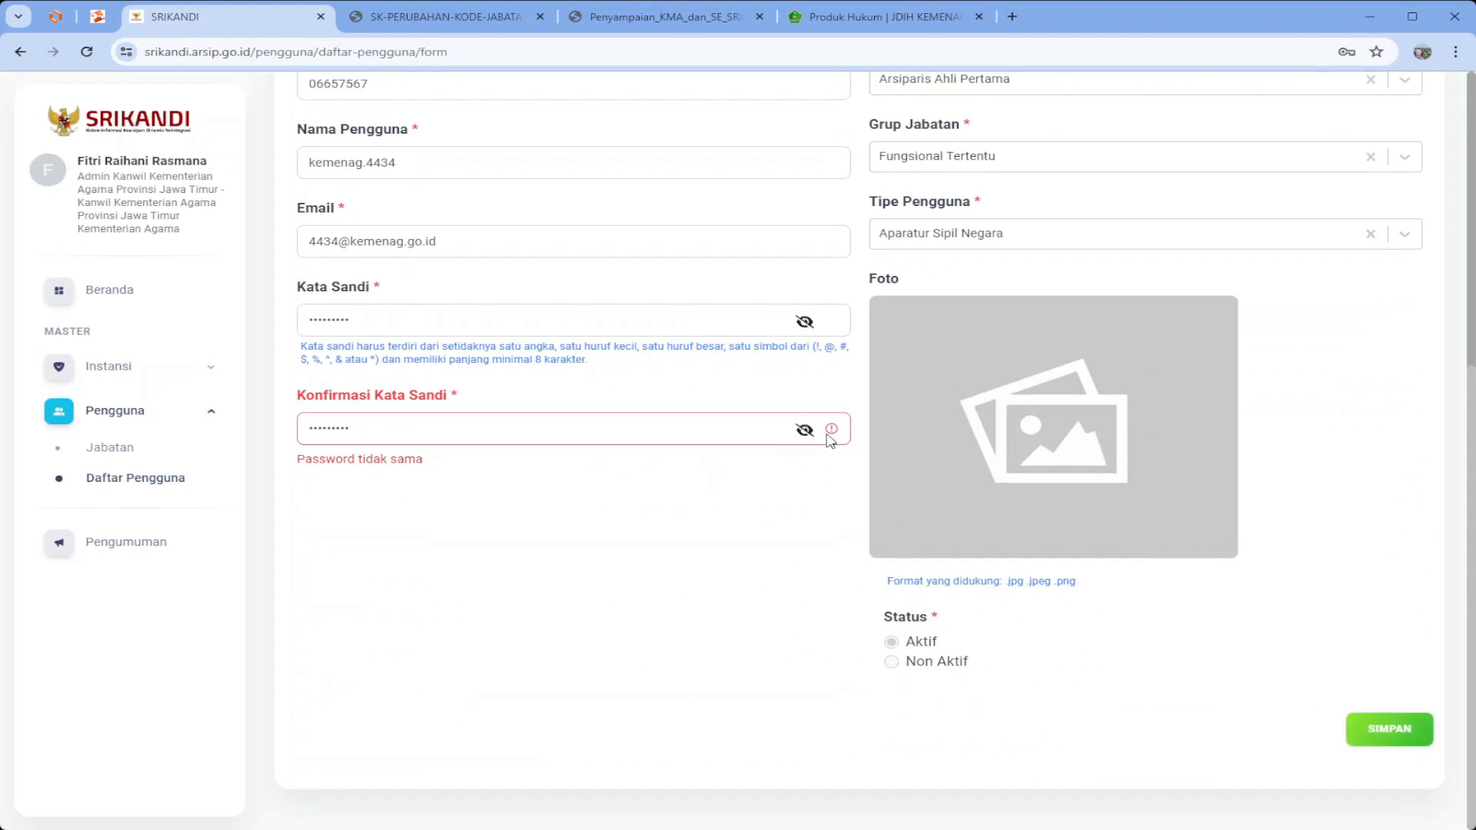
Fix the mis-capitalised letter in the password, then save the account and dismiss the success notice
left_click(806, 436)
left_click(805, 322)
left_click_drag(324, 322, 319, 323)
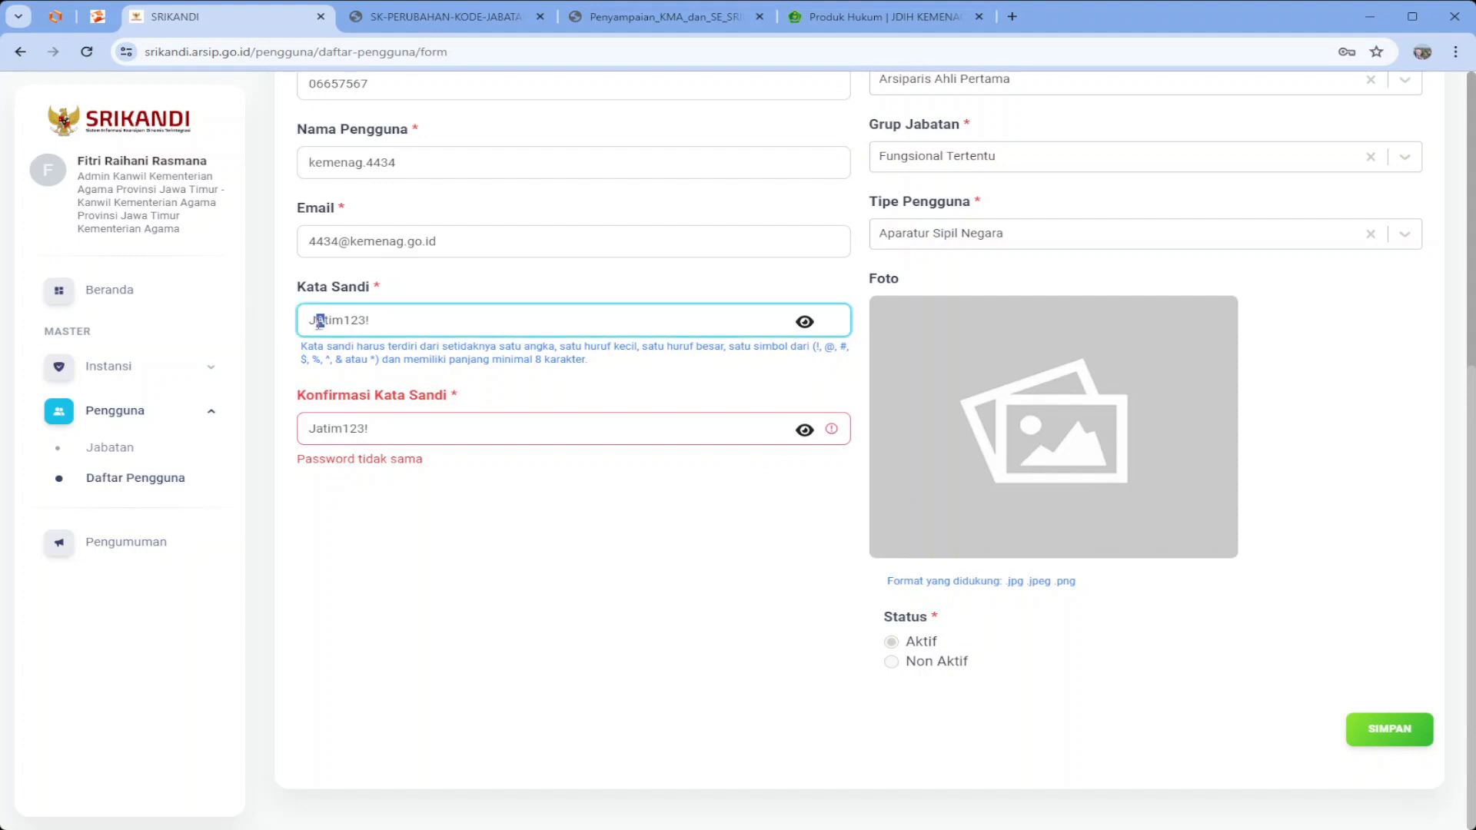
type("a")
left_click(1353, 731)
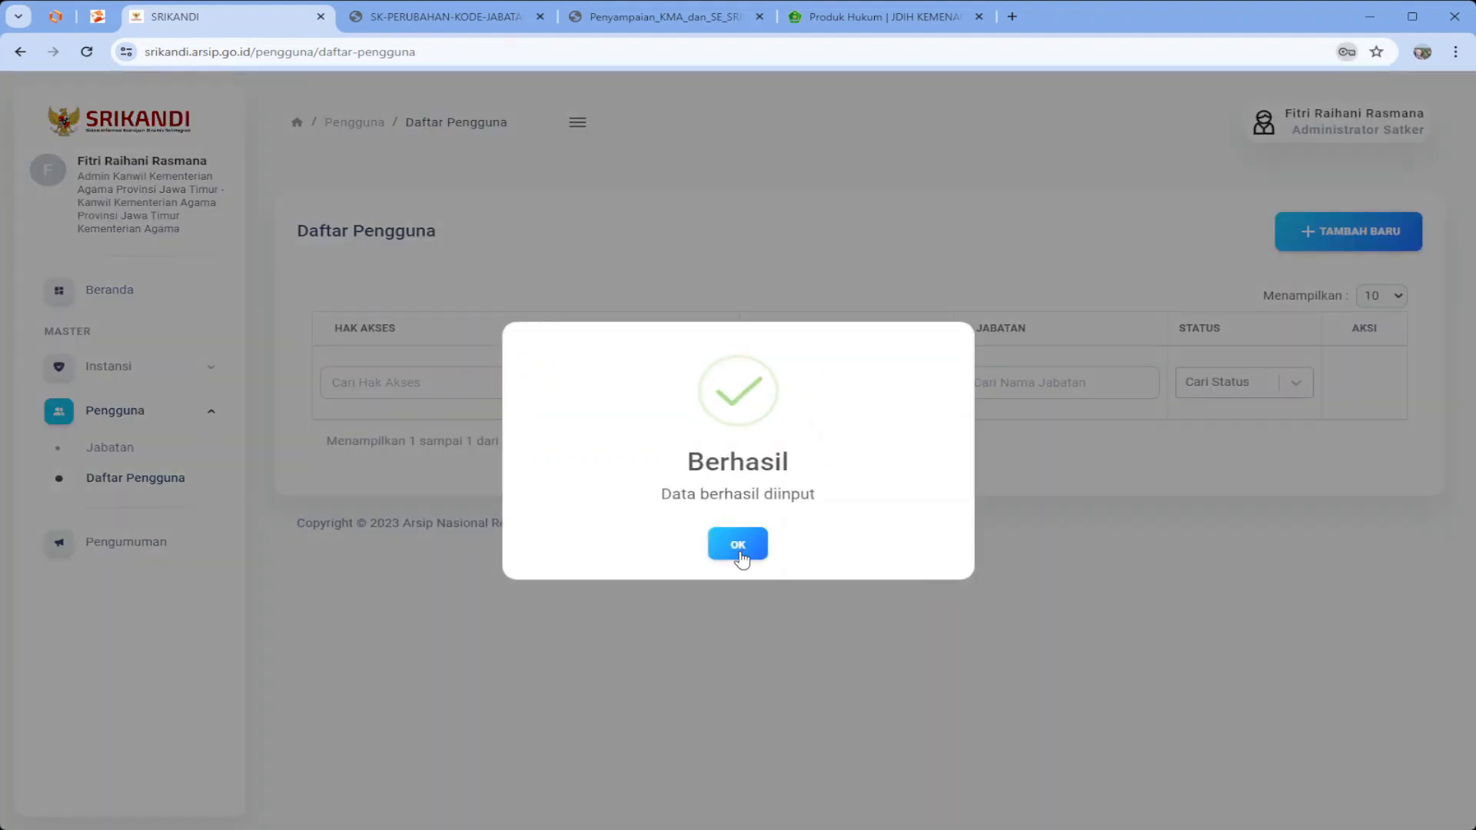
left_click(740, 544)
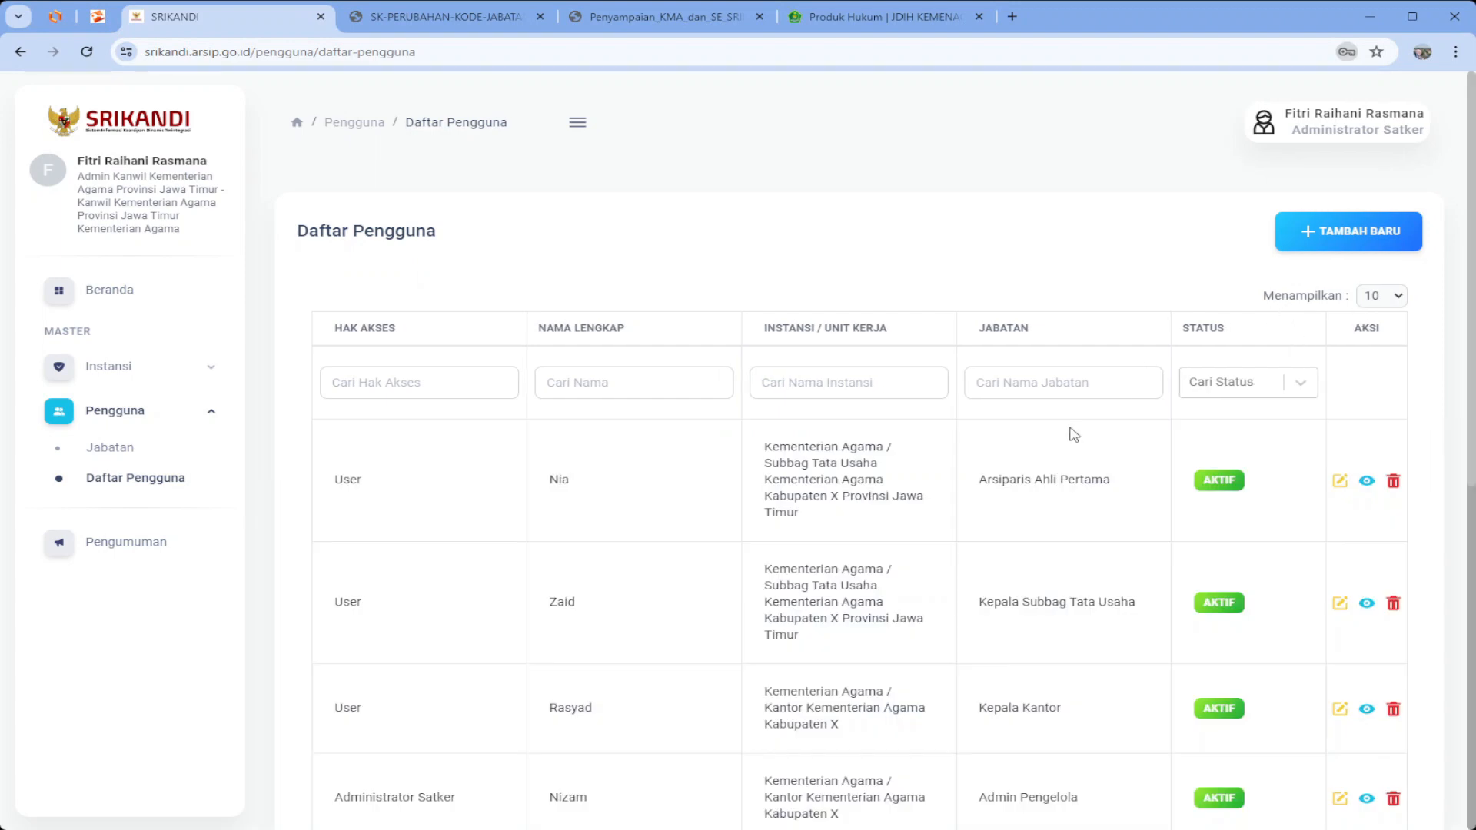
scroll(752, 554, "down", 2)
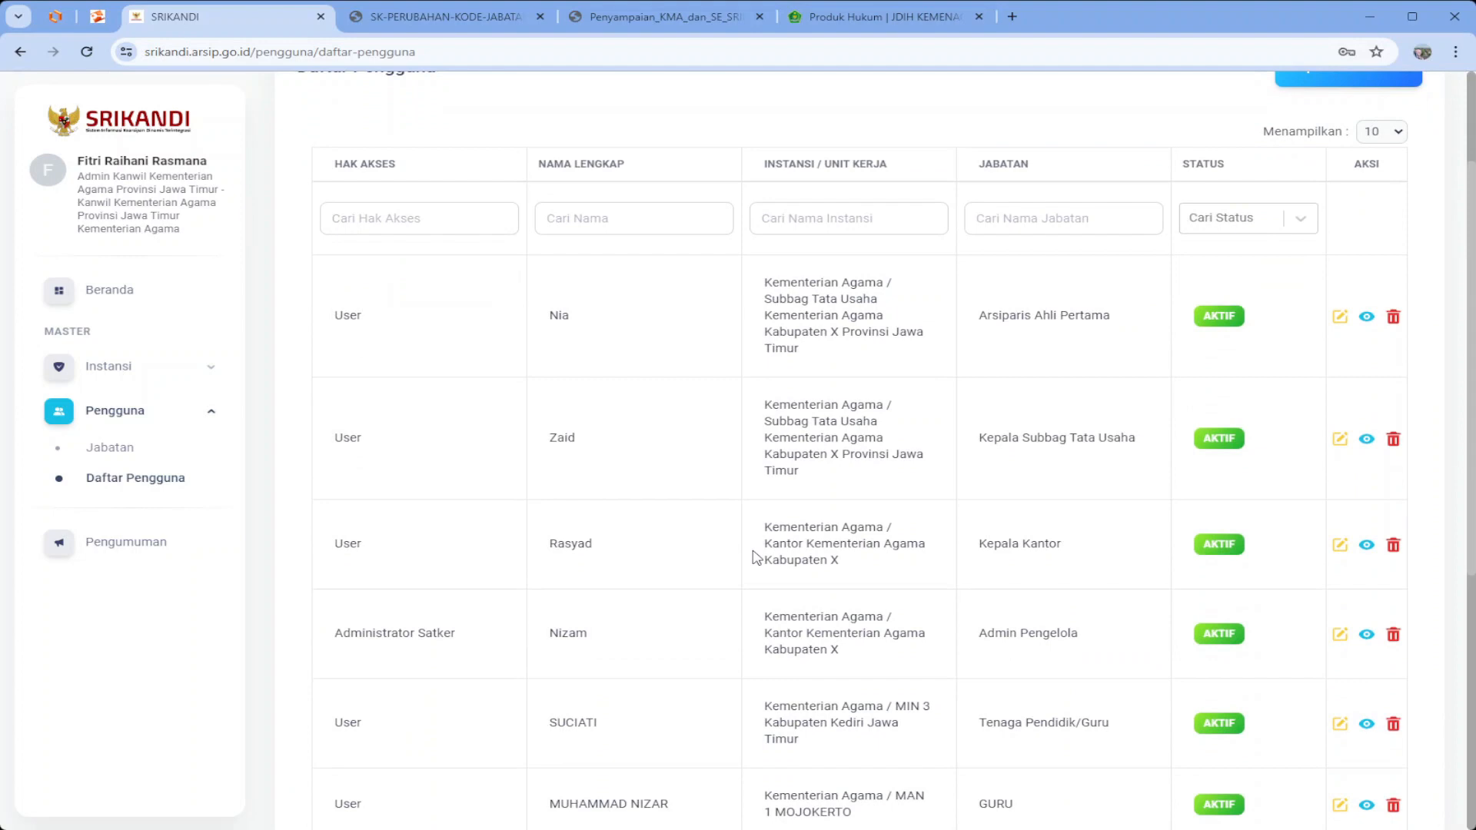
scroll(752, 555, "up", 2)
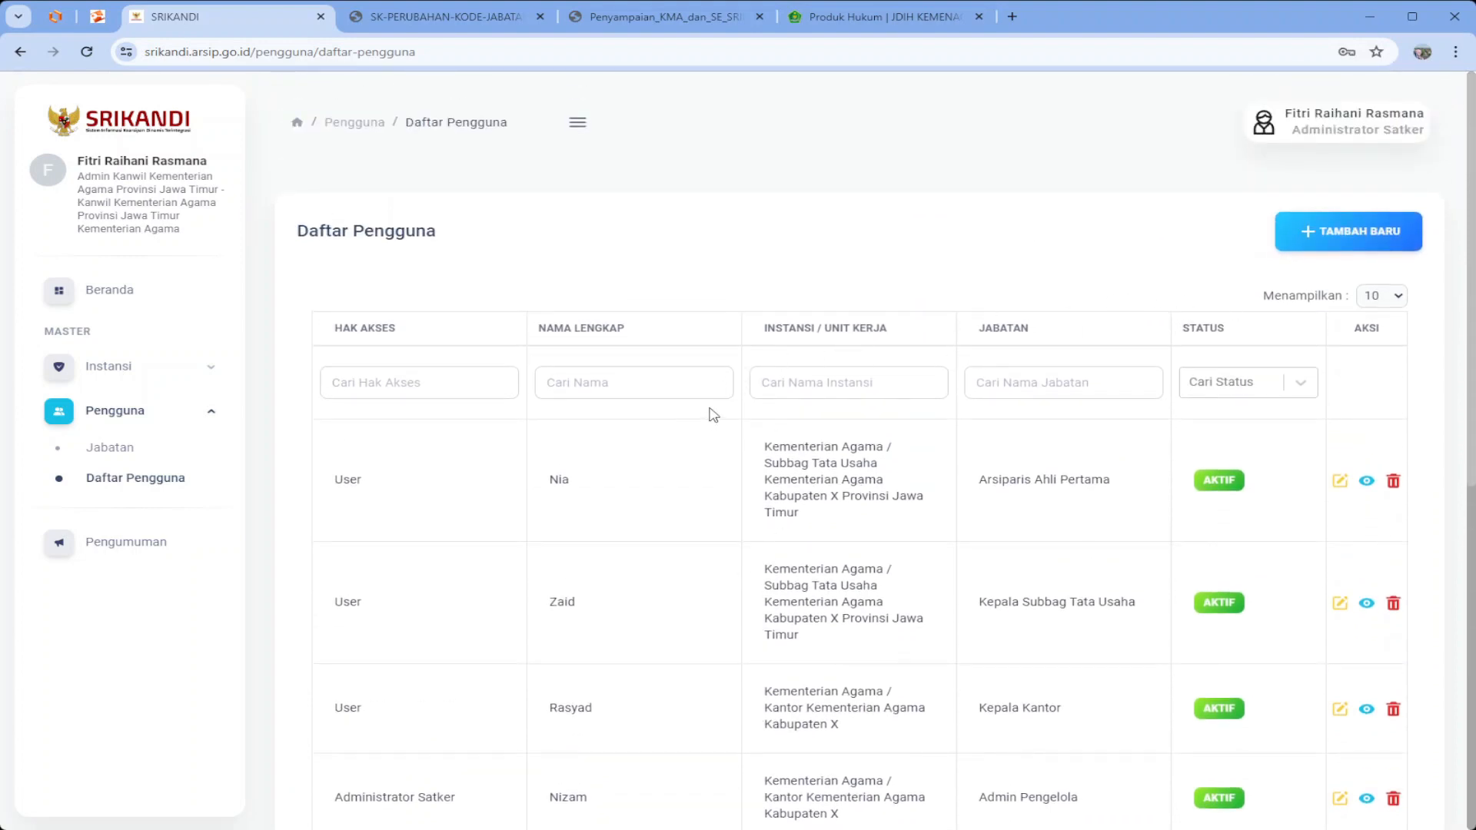
scroll(803, 511, "down", 1)
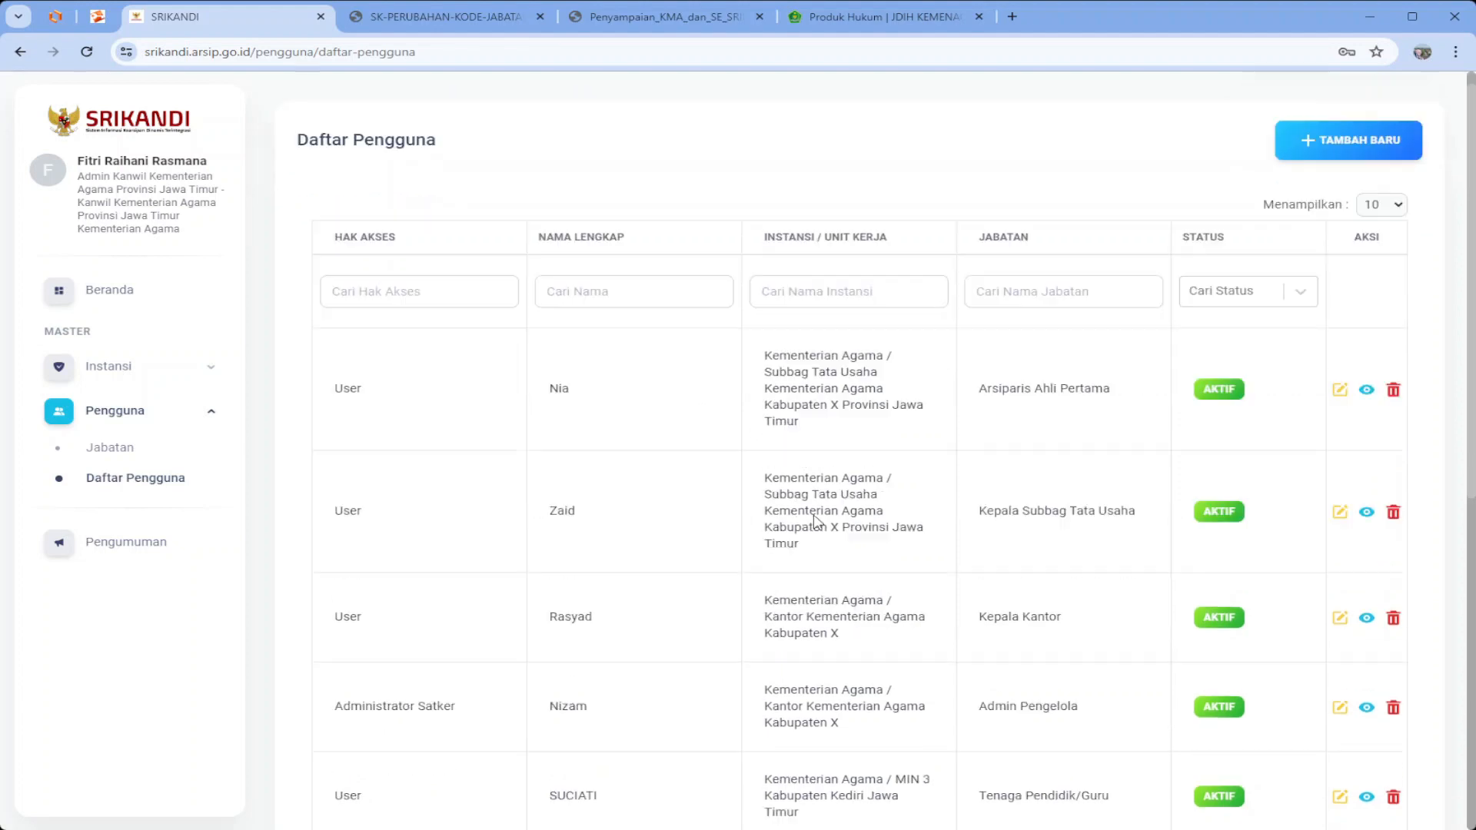
scroll(817, 522, "down", 1)
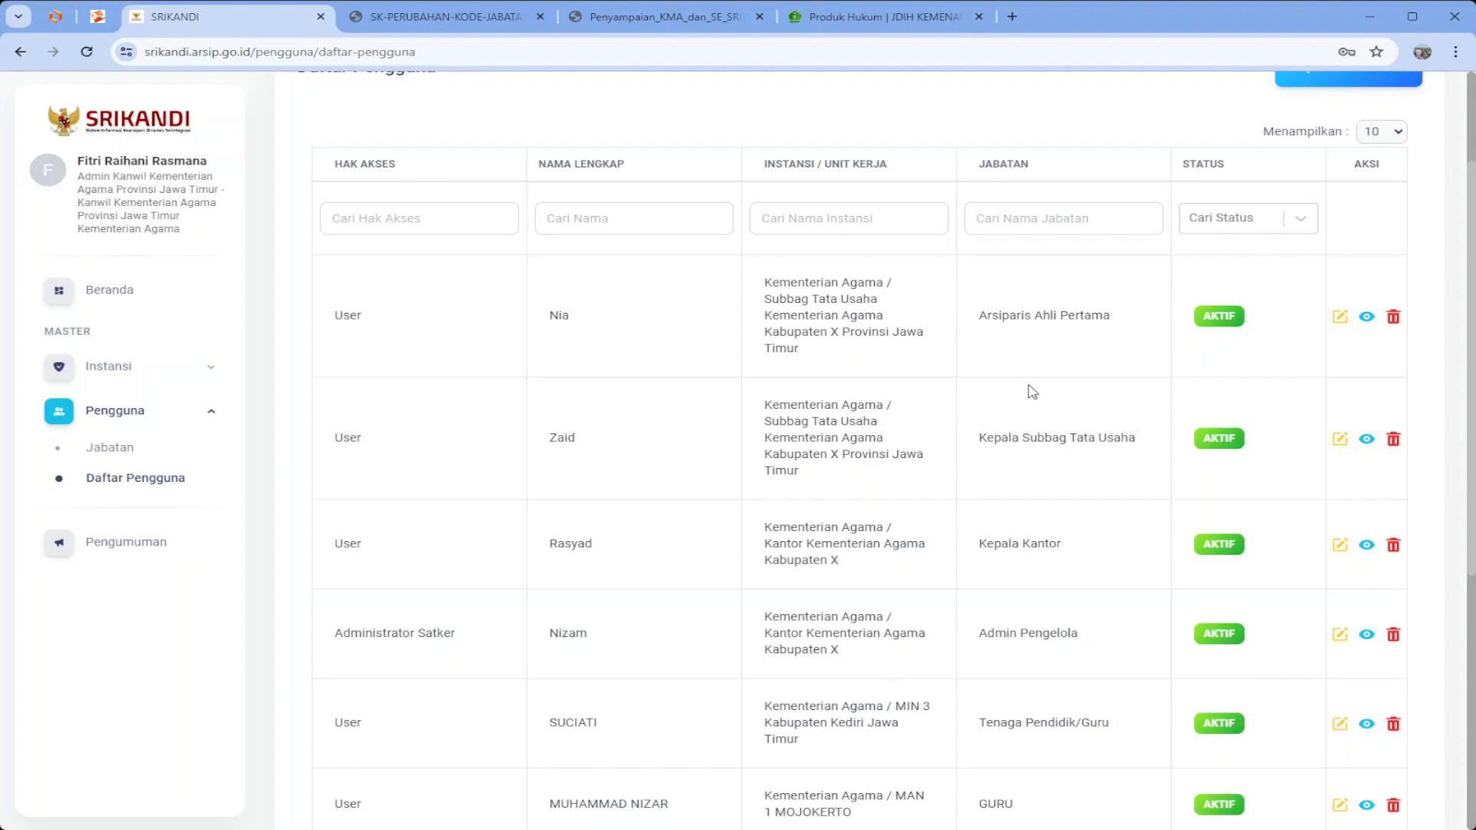
scroll(996, 214, "up", 2)
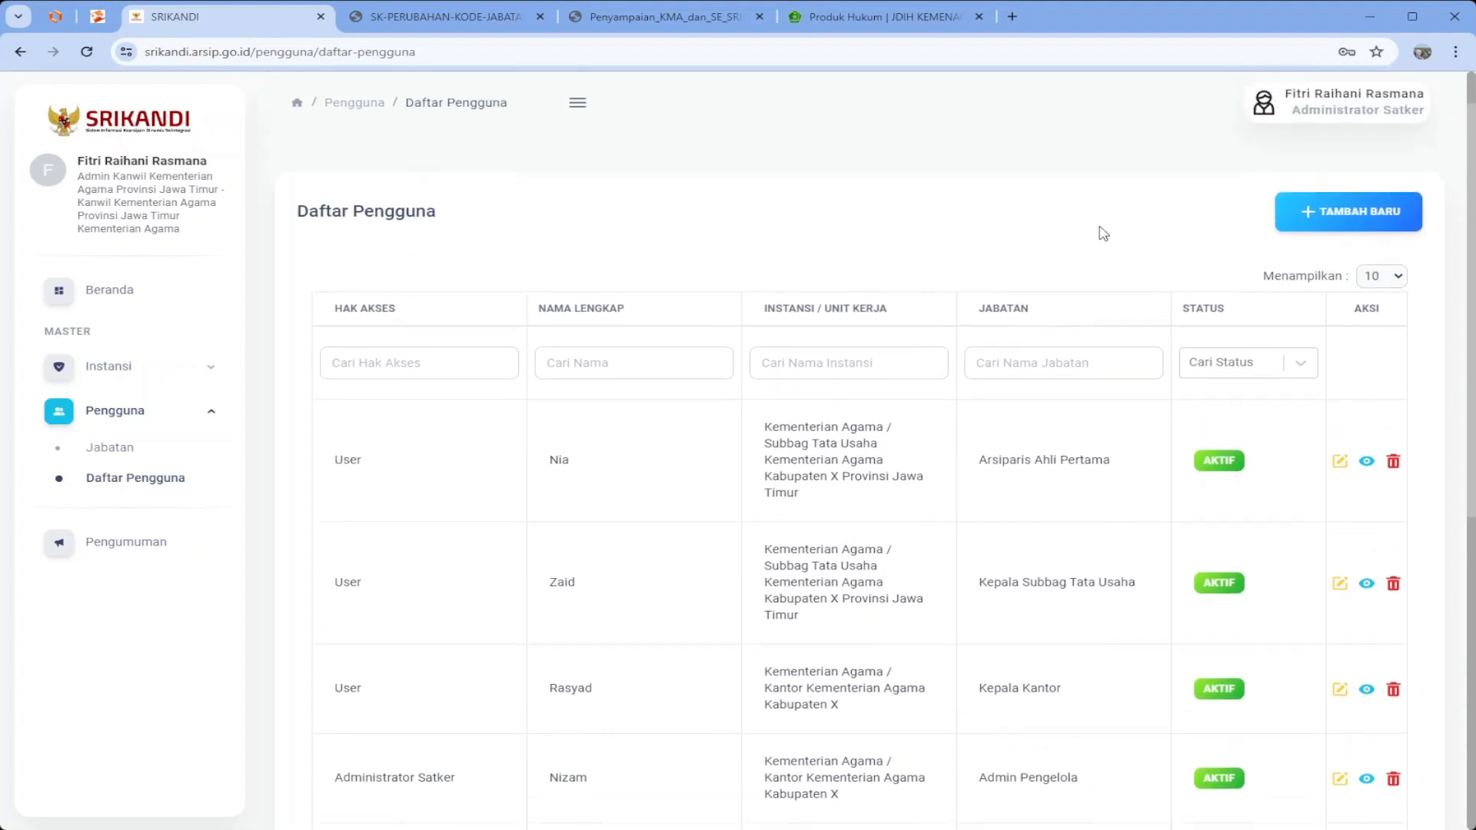
left_click(1301, 245)
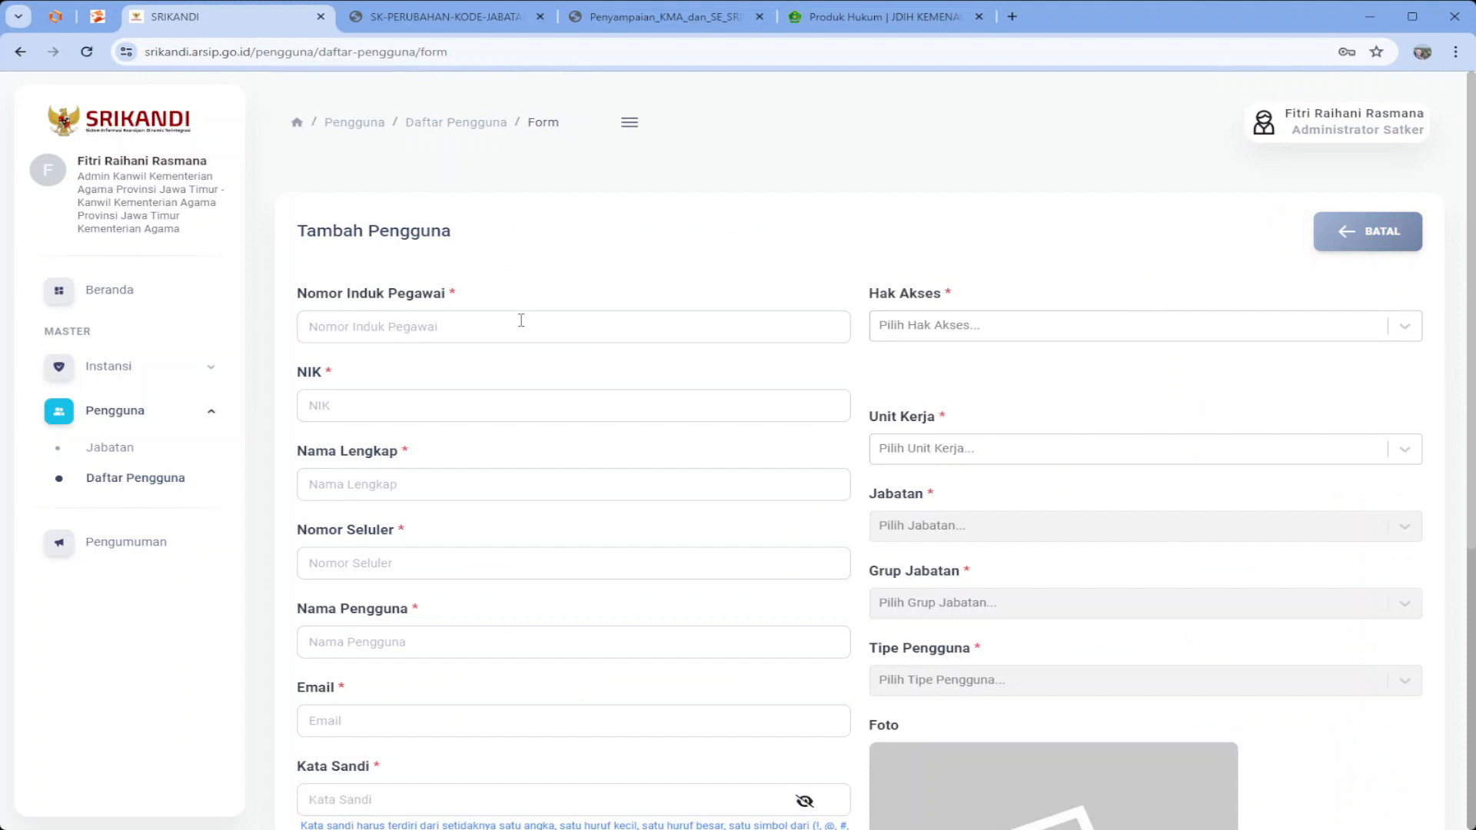
Enter the employee number, NIK, full name, phone number and username kemenag.kabupatenx_tusekretaris
left_click(521, 321)
type("34444")
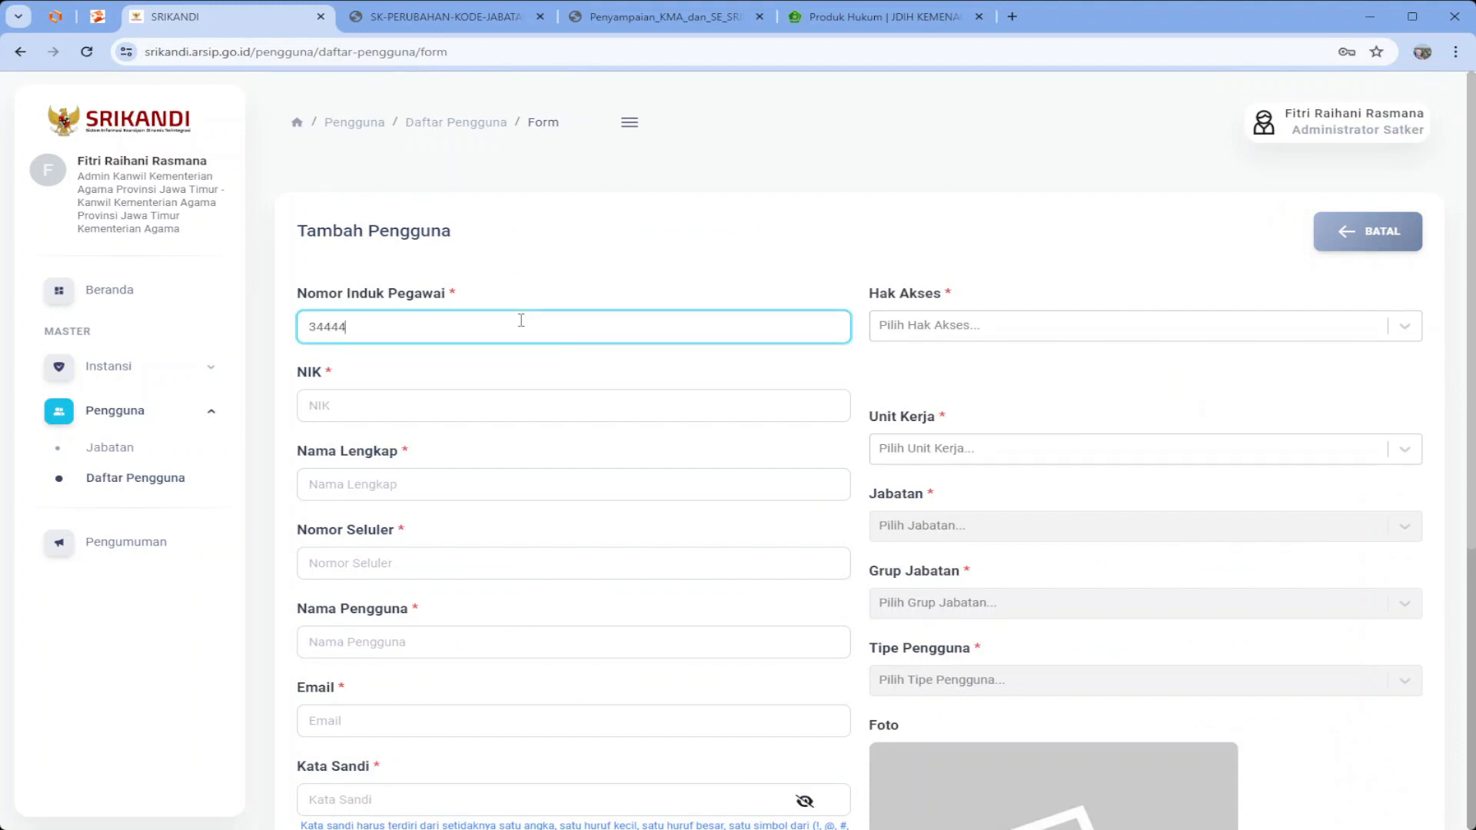
left_click(420, 405)
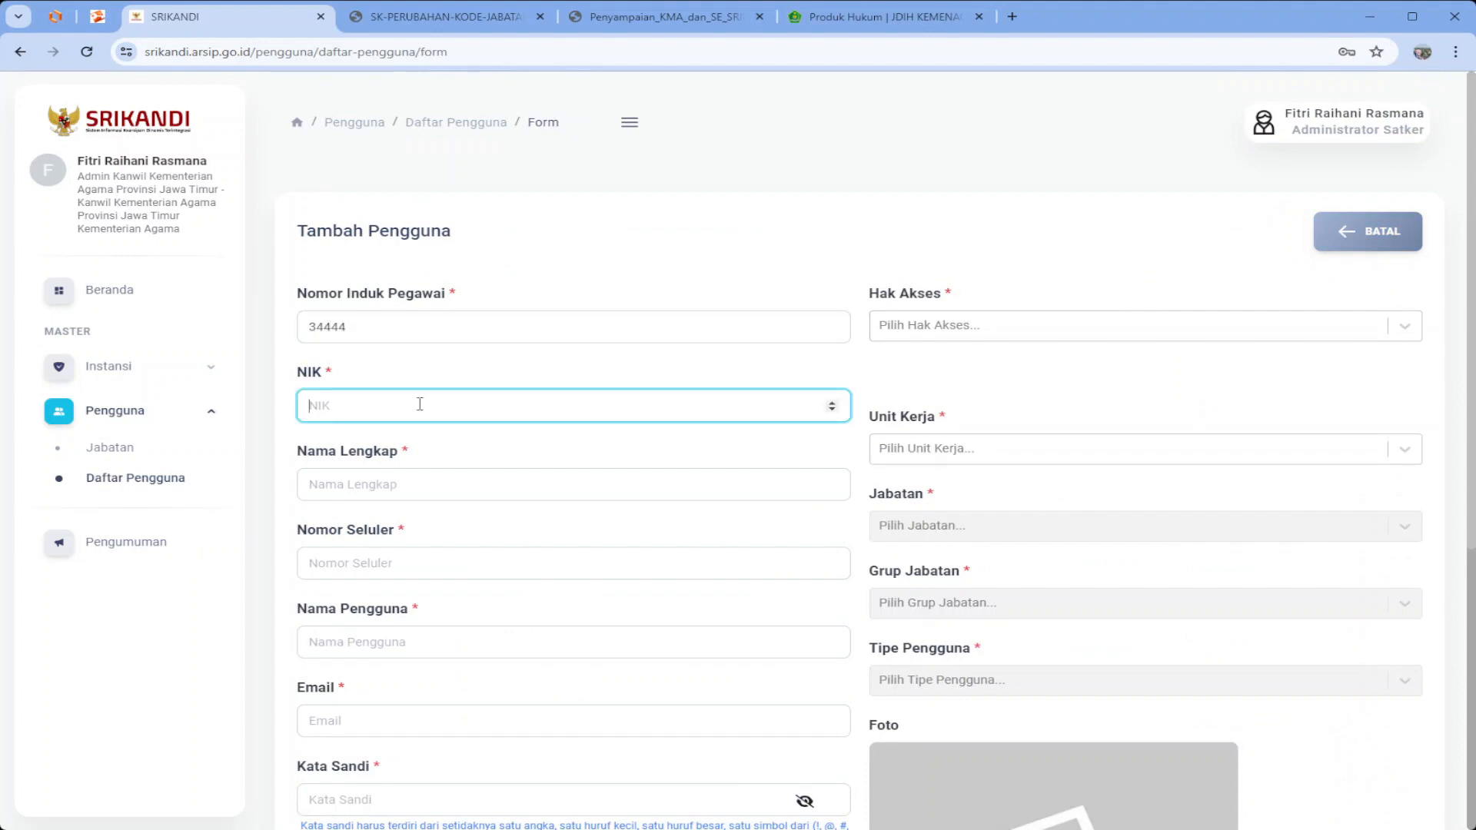
type("2334")
left_click(392, 483)
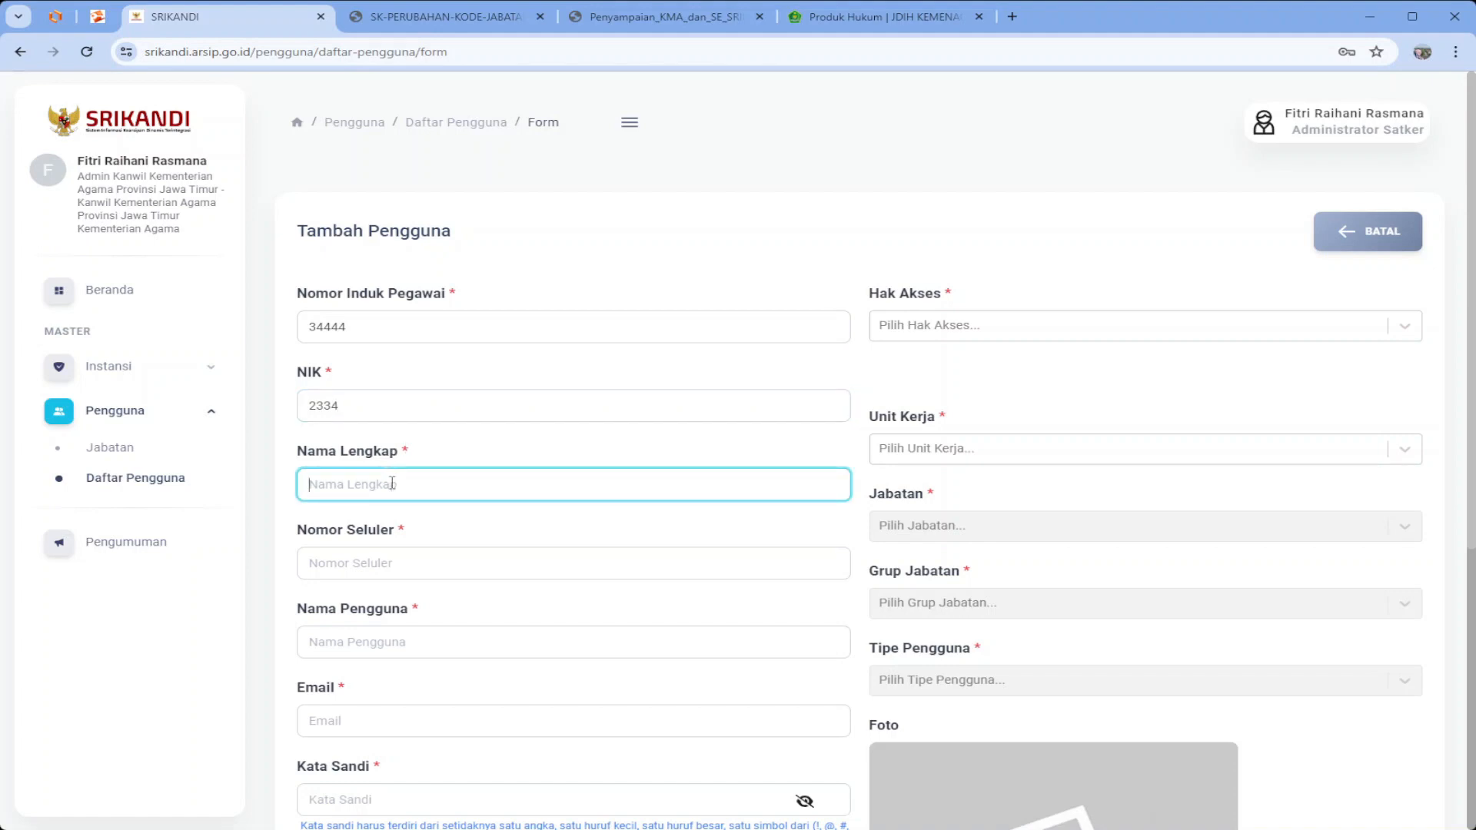
type("Mazaya")
key("Tab")
type("07")
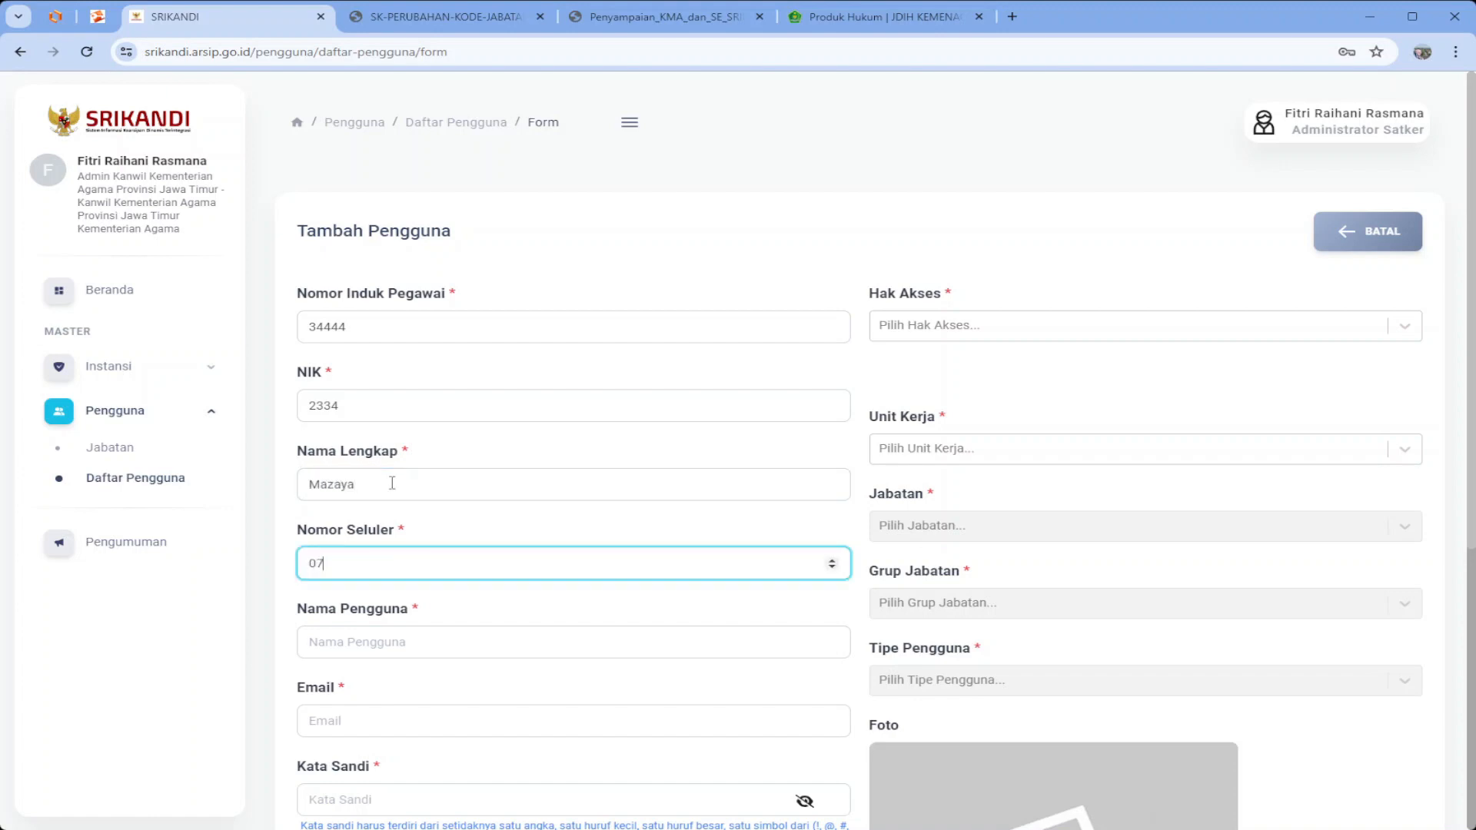
key("Tab")
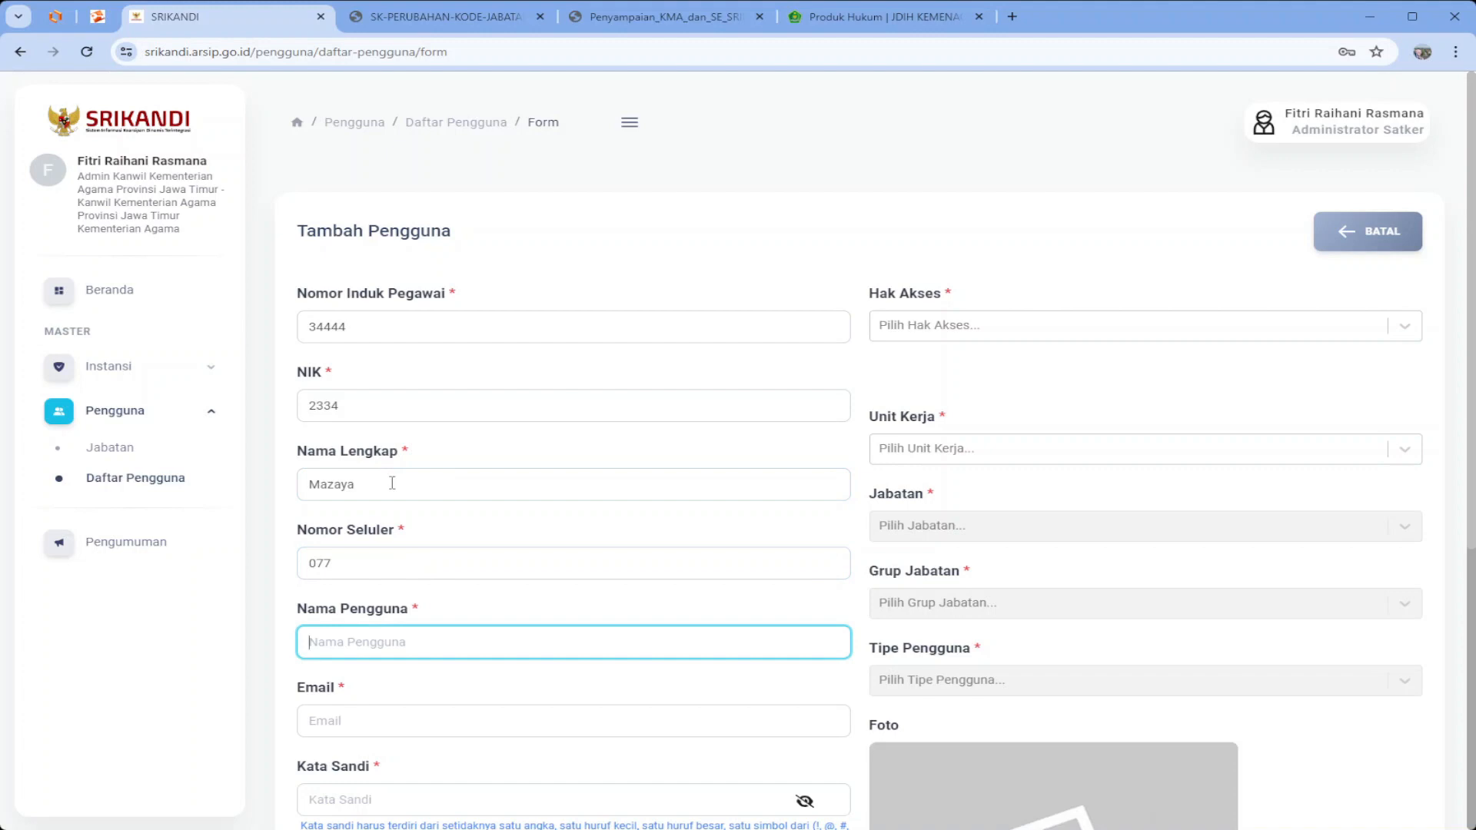
type("kemenag.kabupatenx_sek")
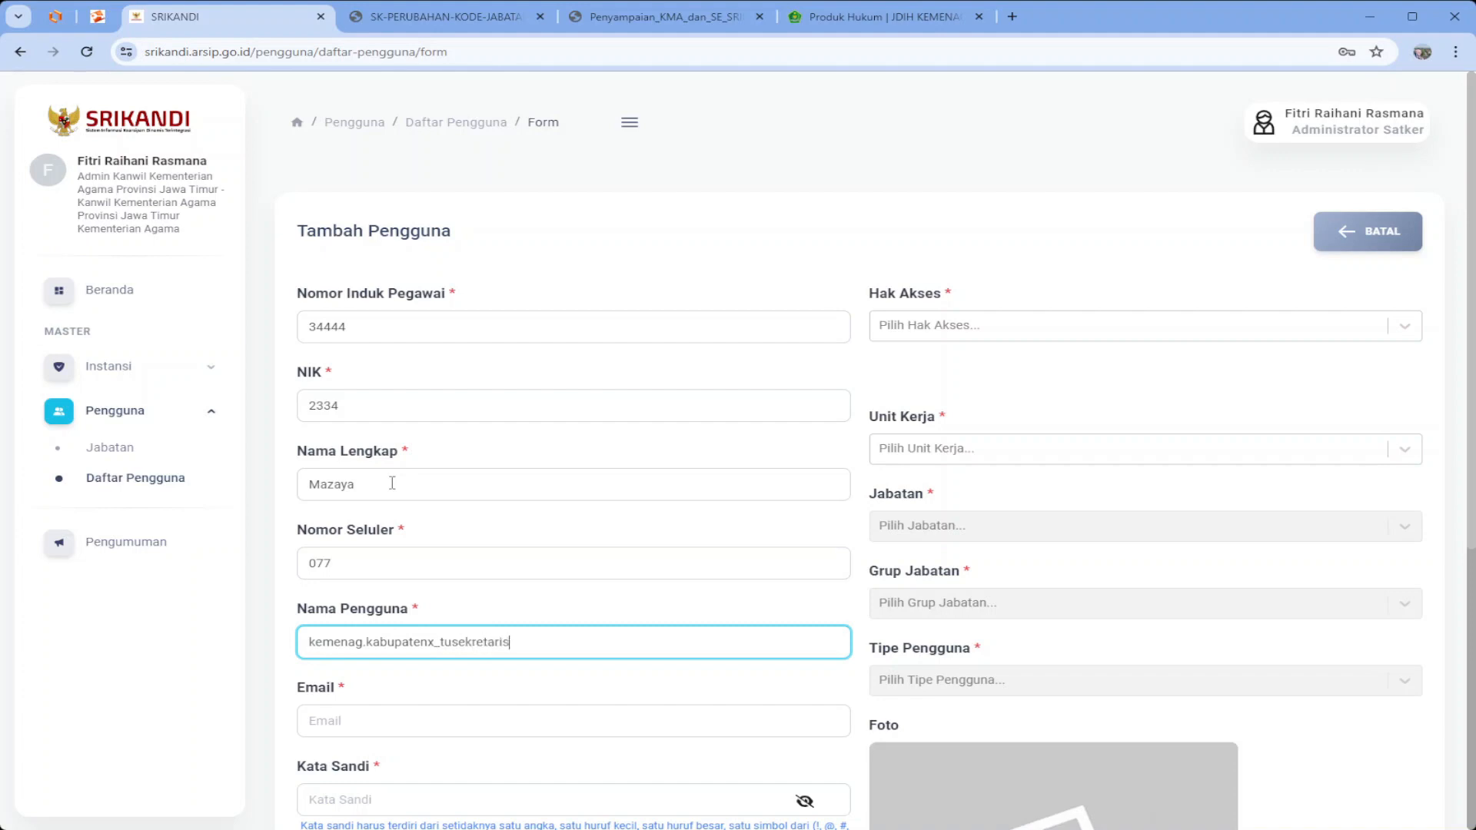
Fill the e-mail with the copied employee number followed by the kemenag.go.id domain
left_click(426, 713)
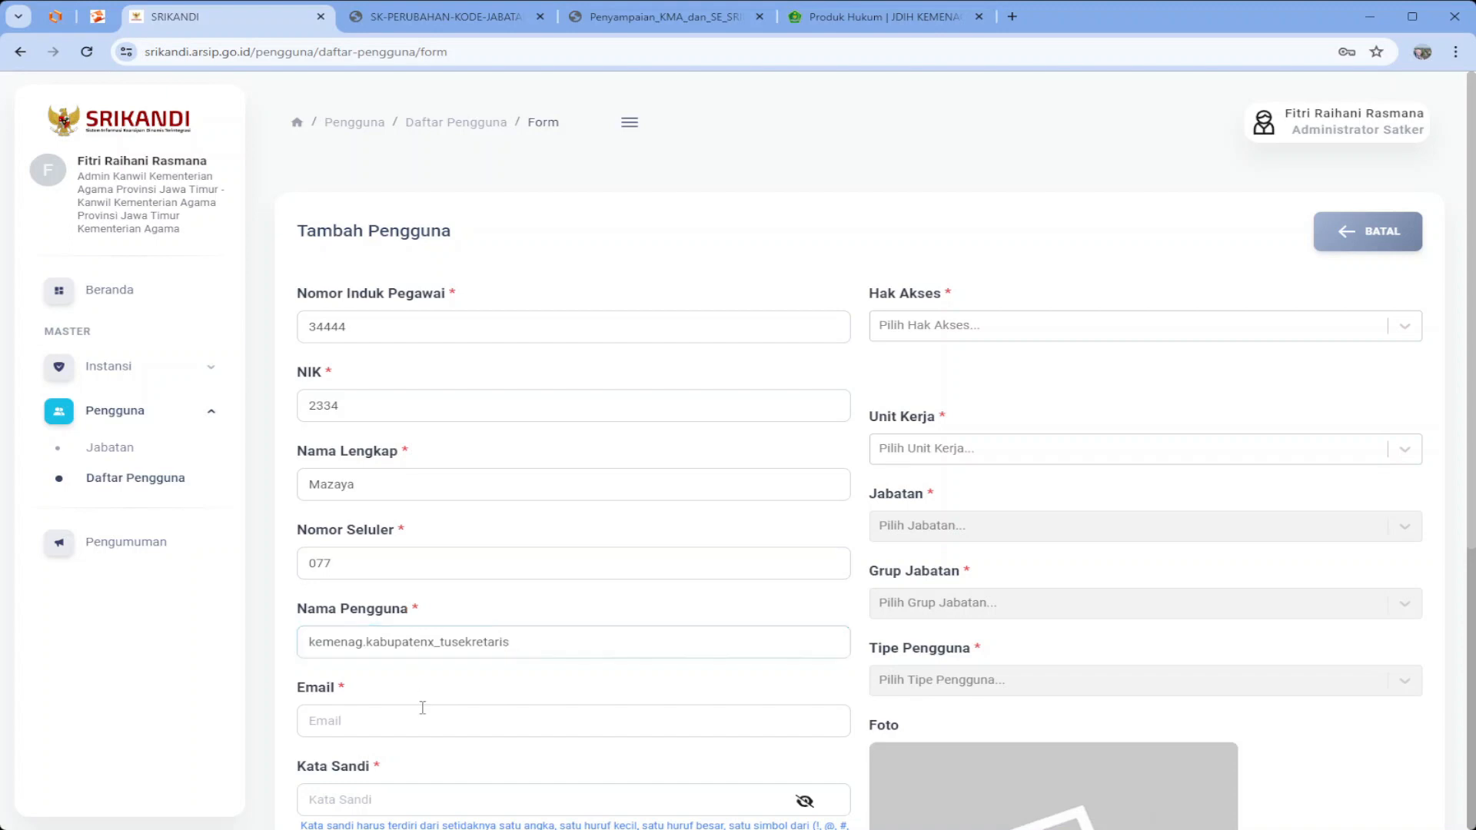
left_click(362, 336)
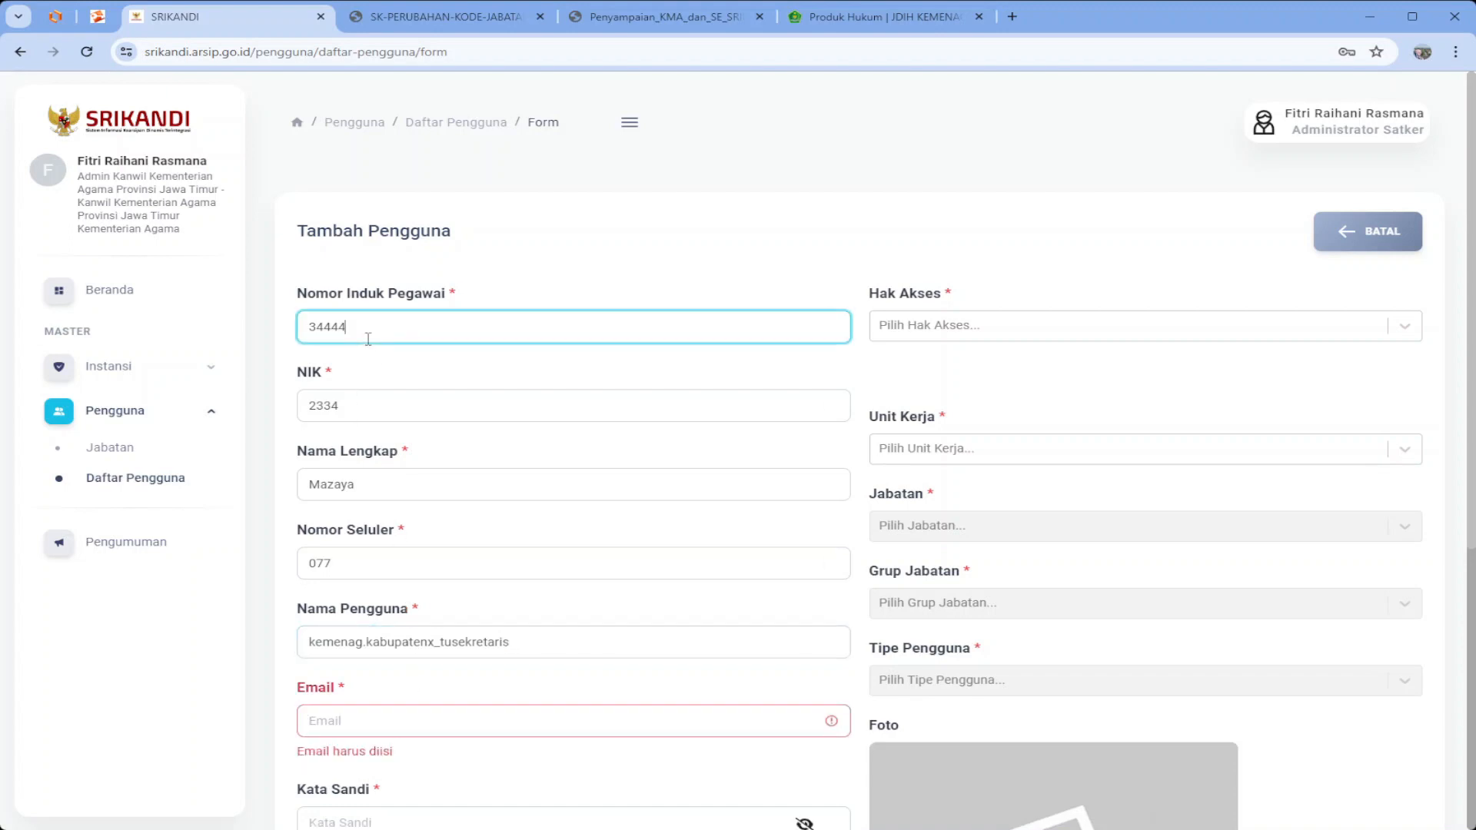
mouse_move(317, 326)
left_mouse_down()
mouse_move(353, 328)
mouse_move(296, 328)
left_mouse_up()
key("ctrl+c")
left_click(345, 330)
left_click(382, 723)
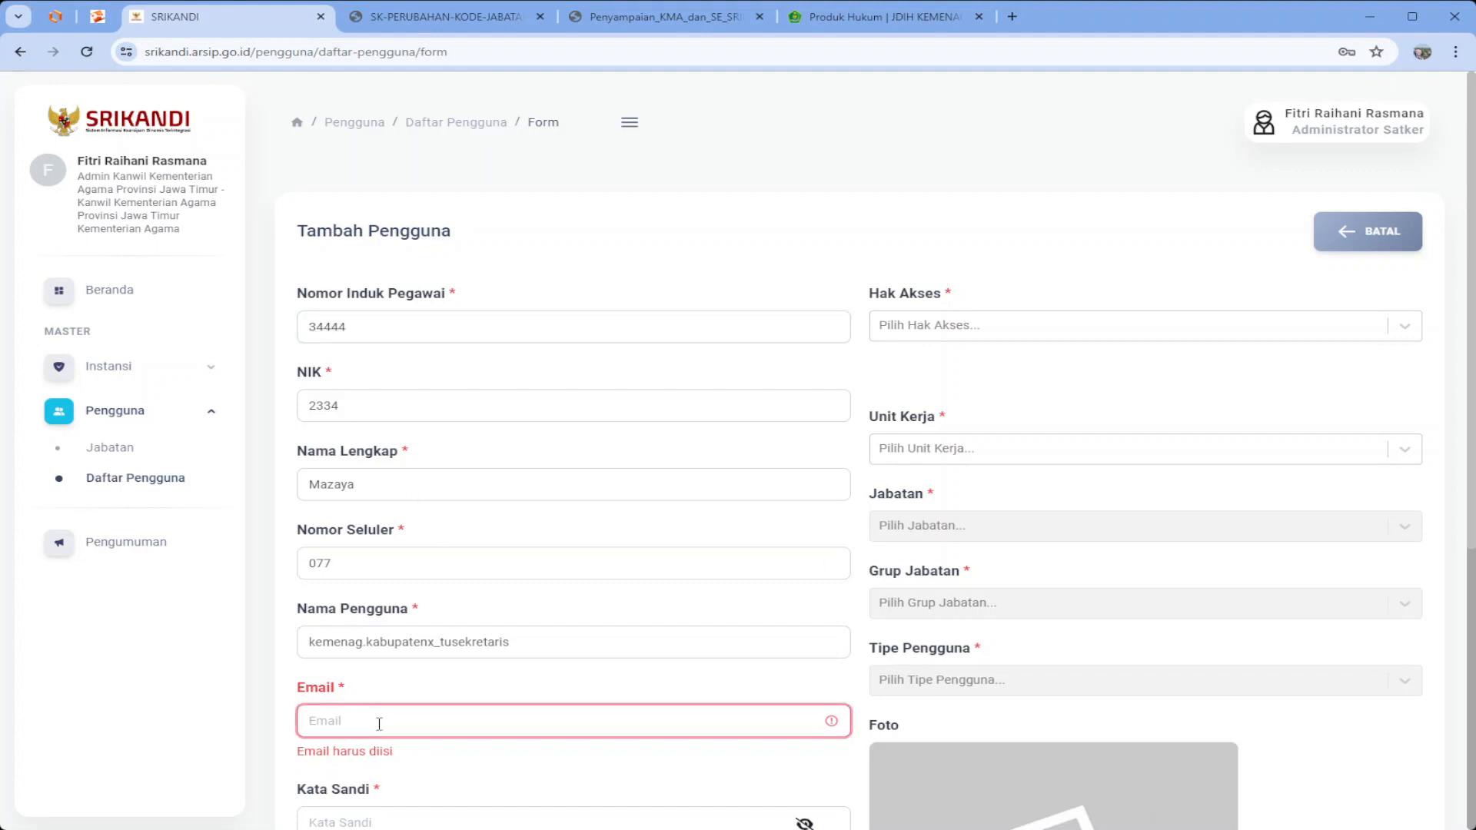
key("ctrl+v")
type("@kemenag.")
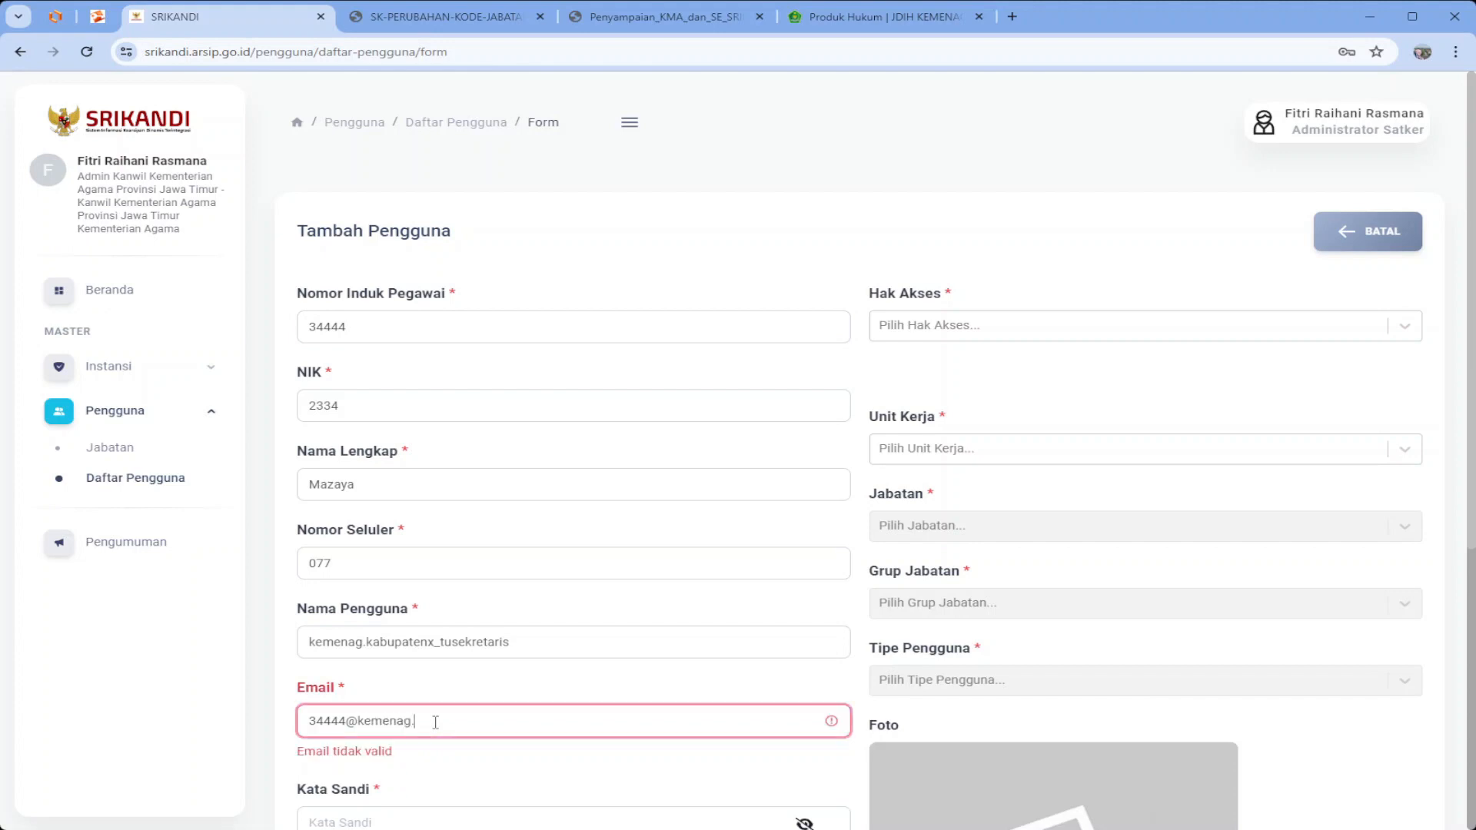
type("go")
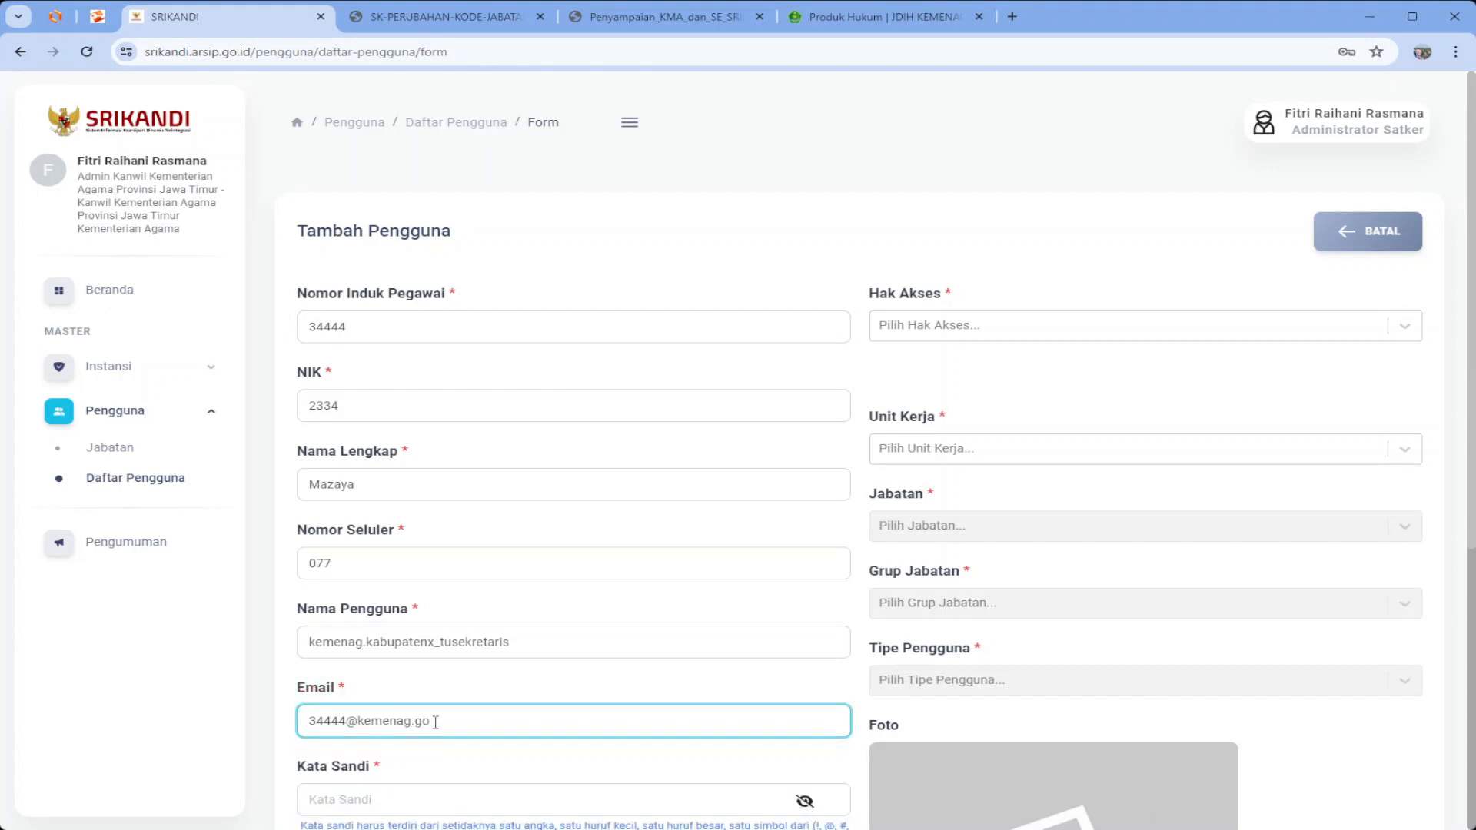
type(".id")
Enter the account password and its confirmation
key("Tab")
type("K")
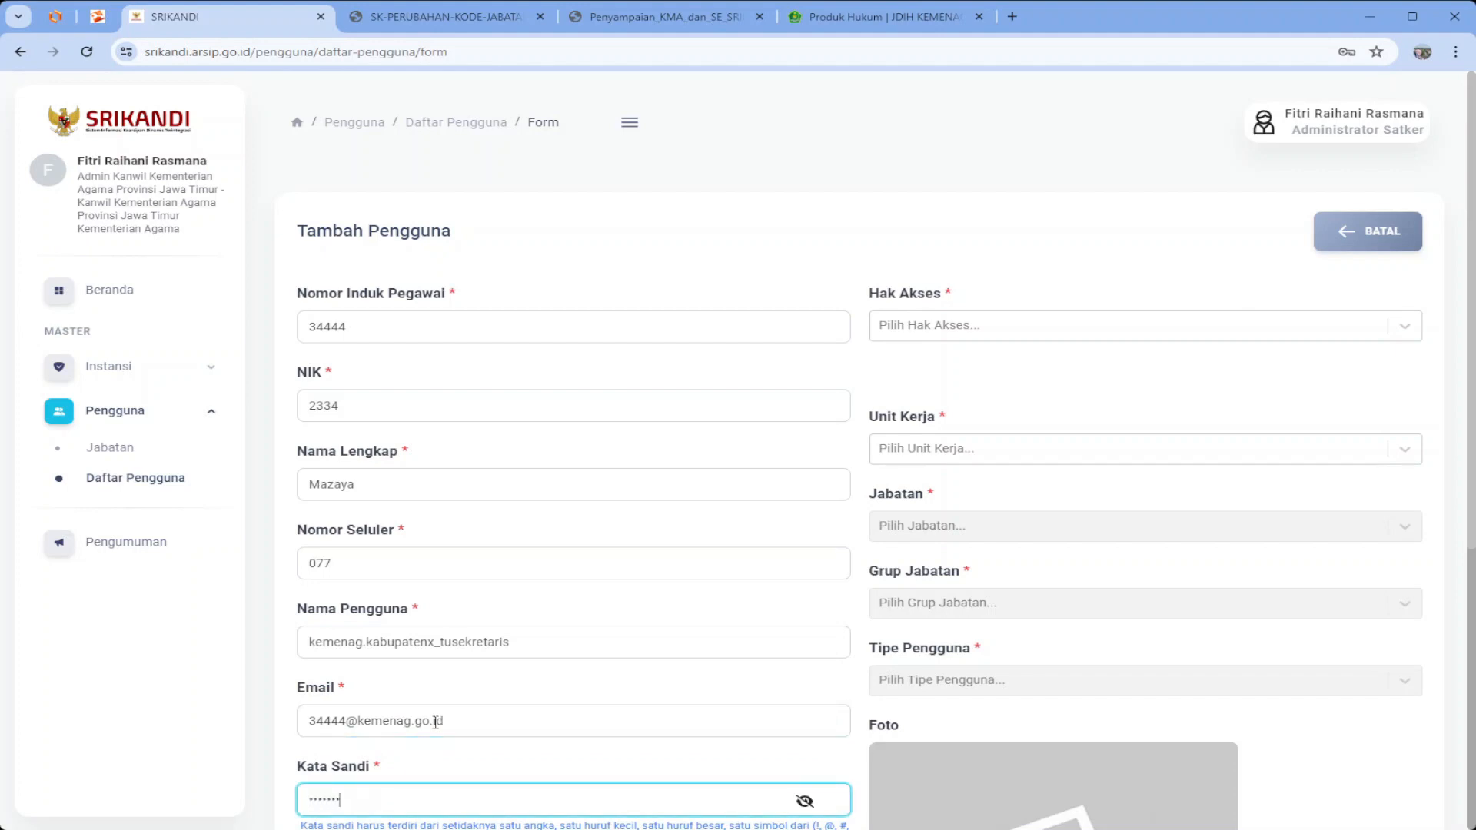
type("••••••••")
key("Tab")
type("•")
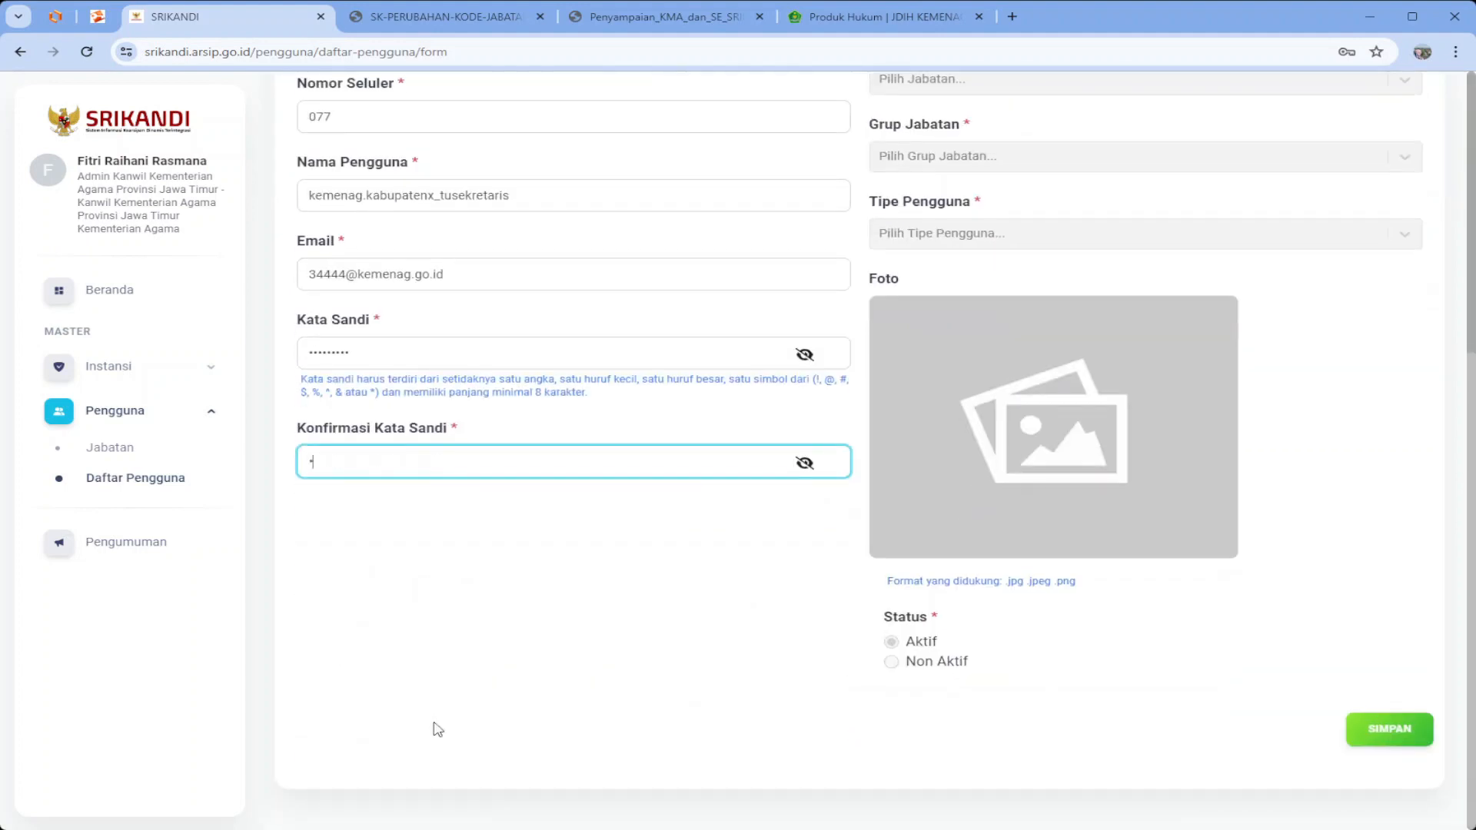
type("••••••••")
key("Tab")
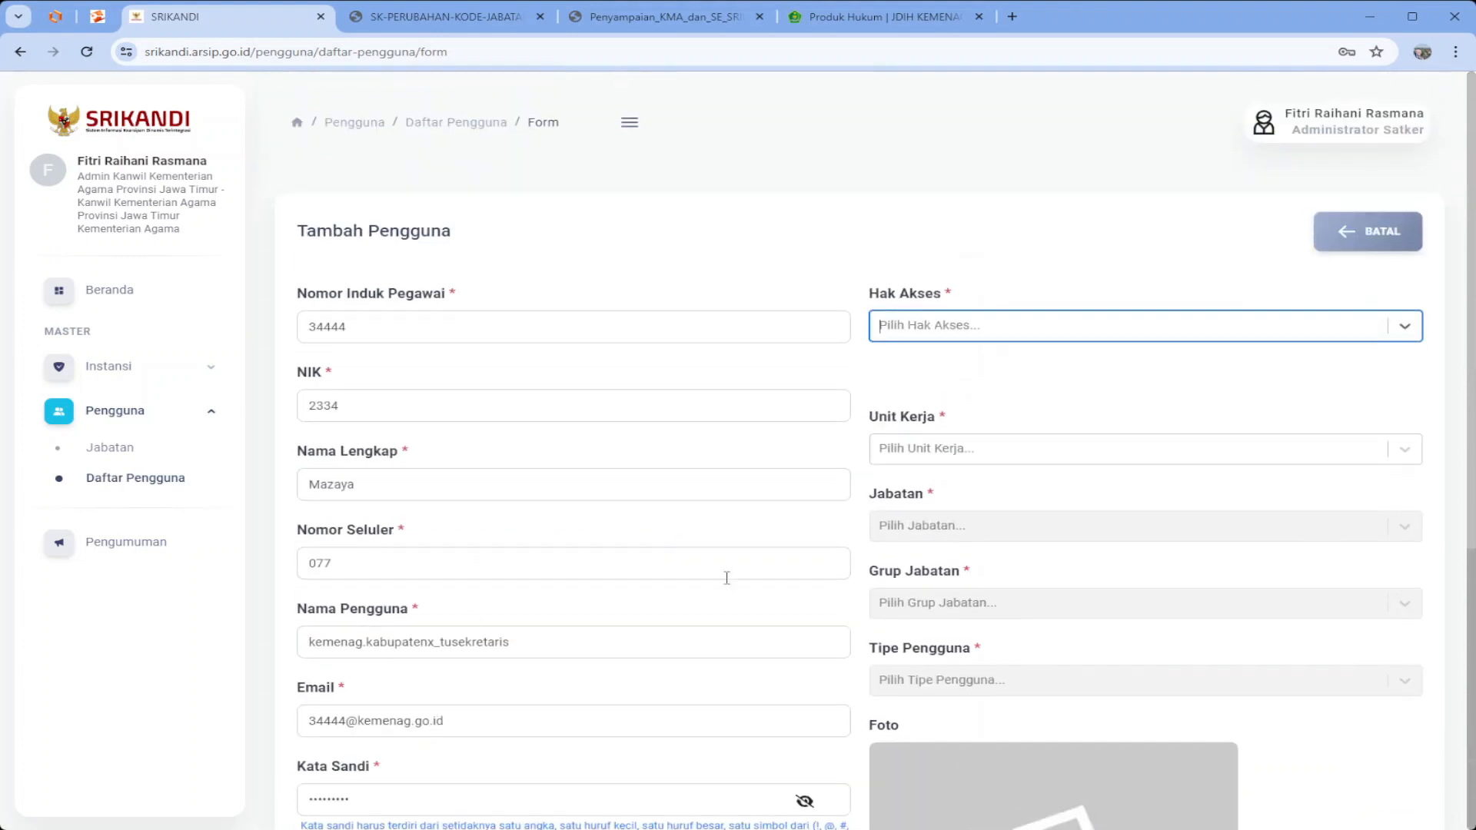
Pick Tata Usaha/Sekretaris, then search 'pencata' and 'admin' to add Pencatat Surat Satker and Administrator Satker
left_click(911, 333)
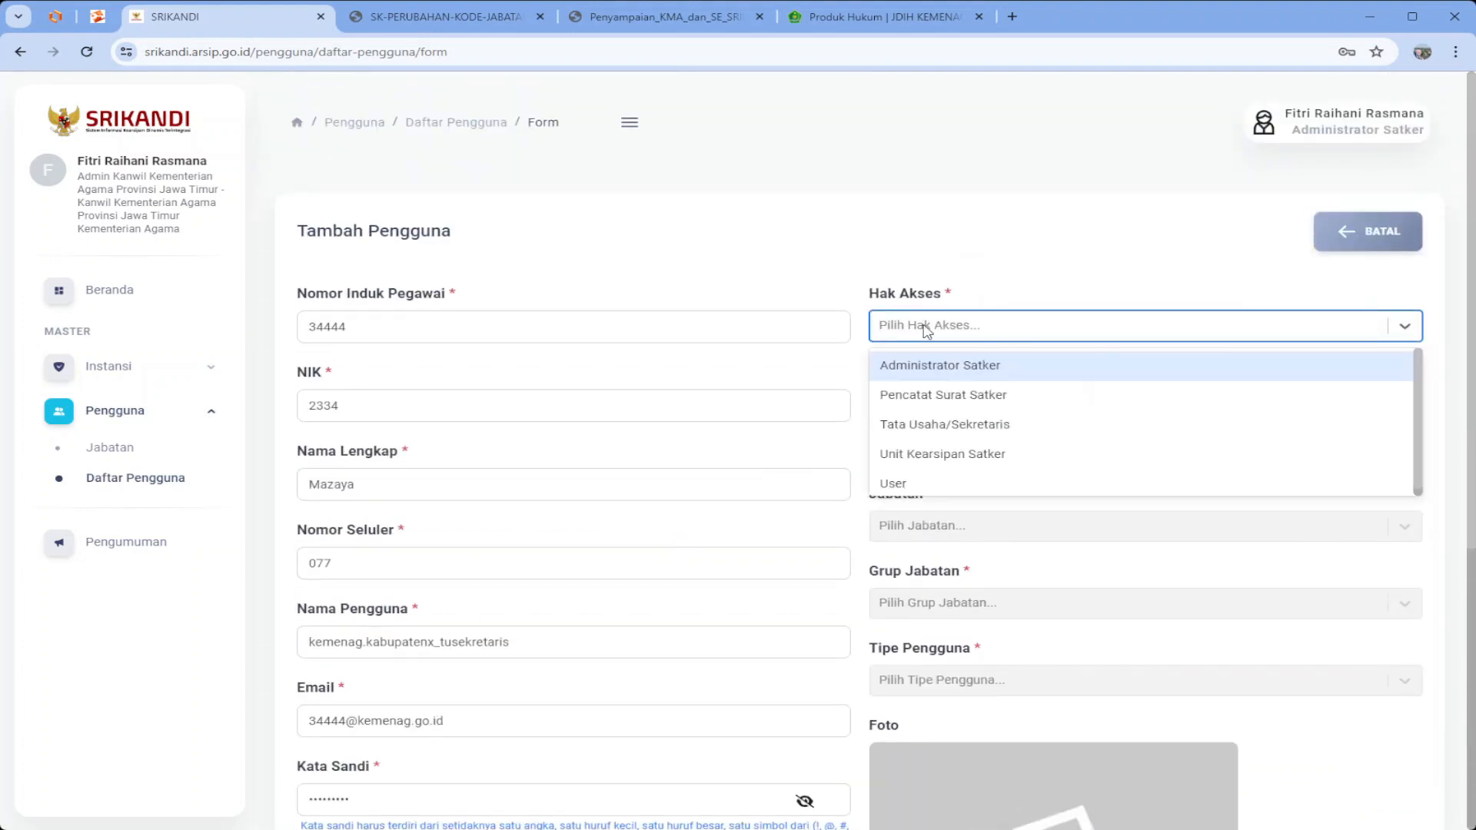
left_click(951, 432)
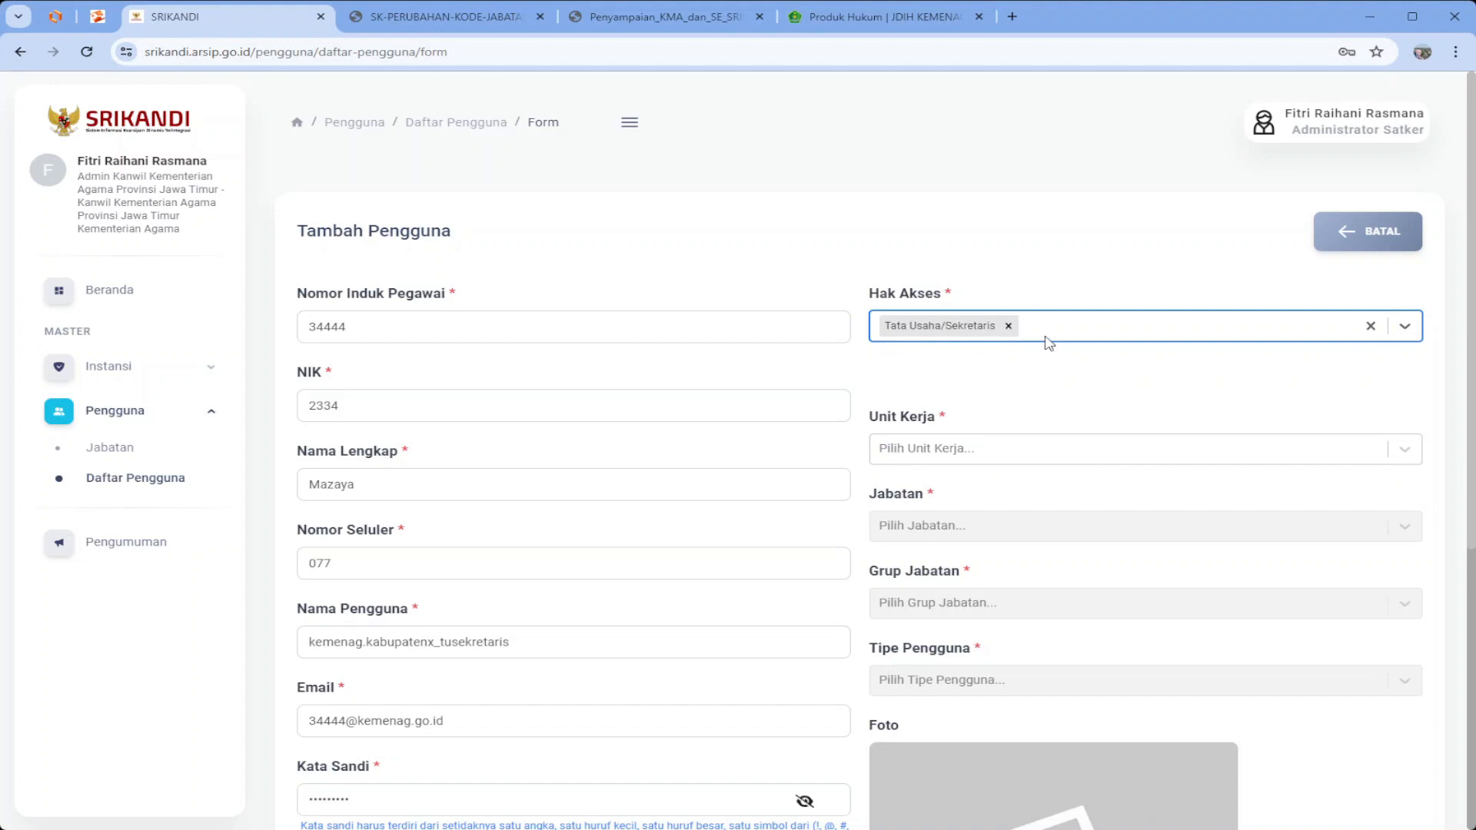
type("pencatat")
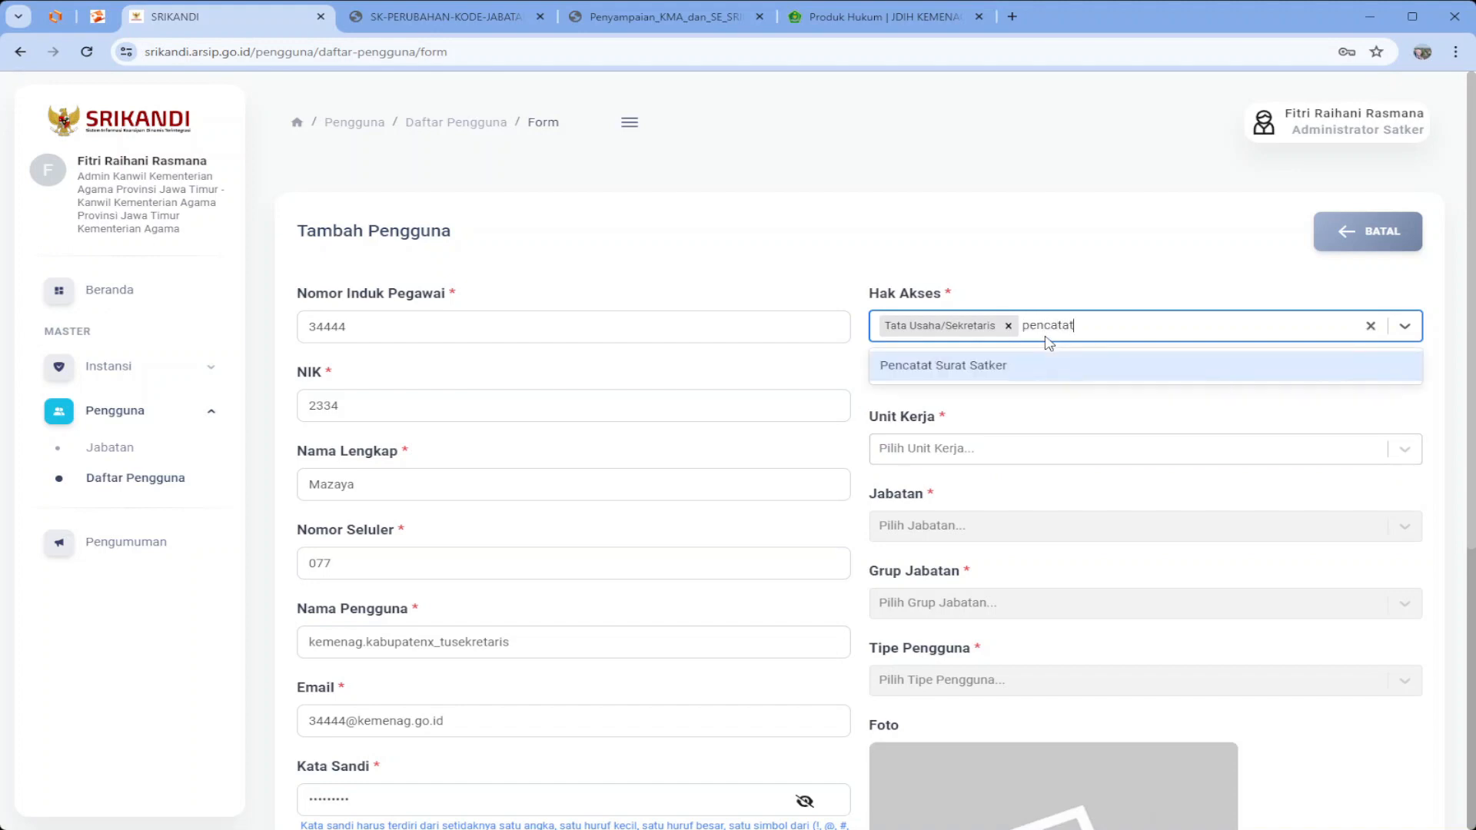
key("Return")
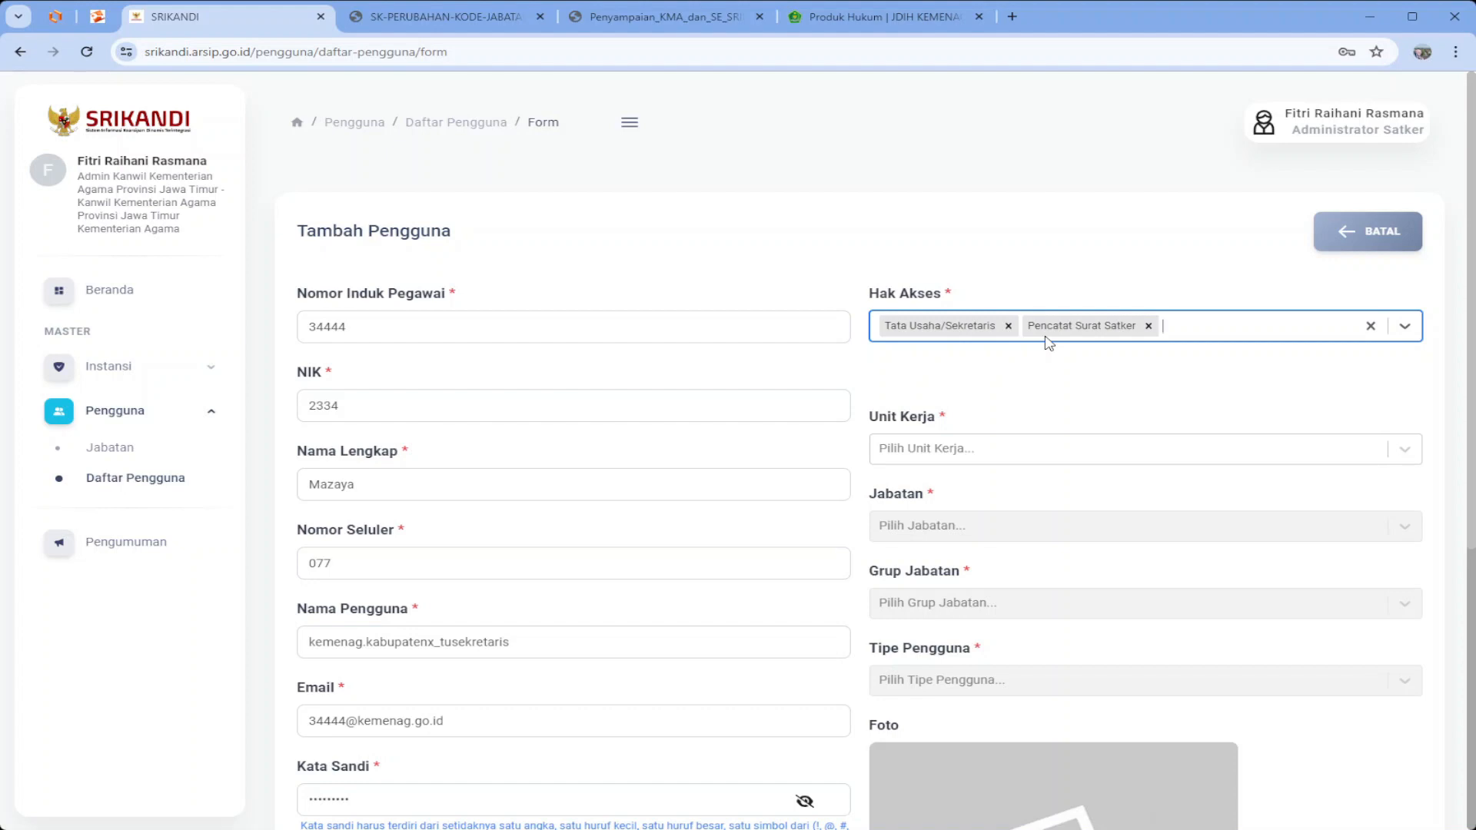
type("admin")
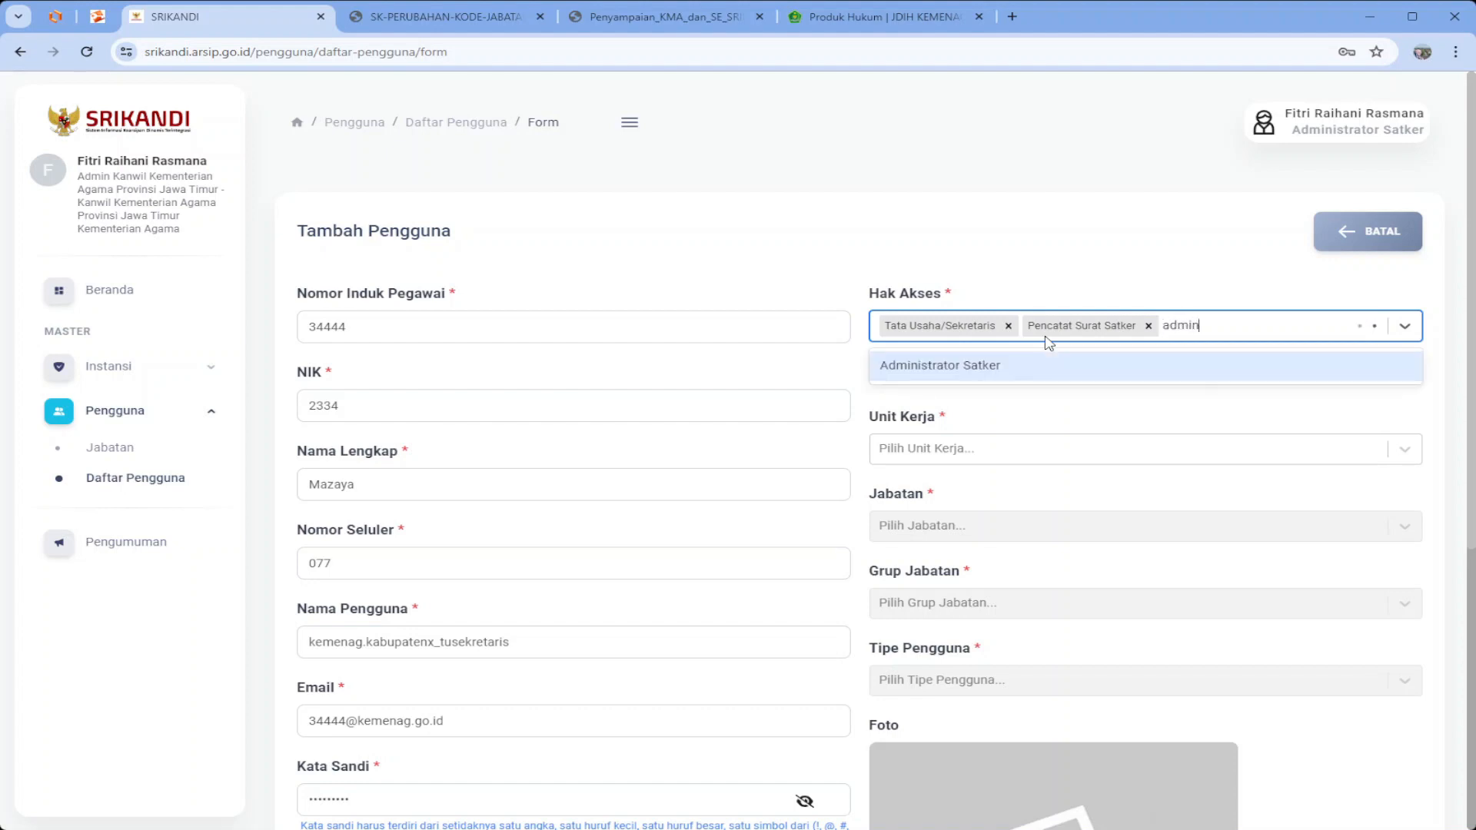
key("Return")
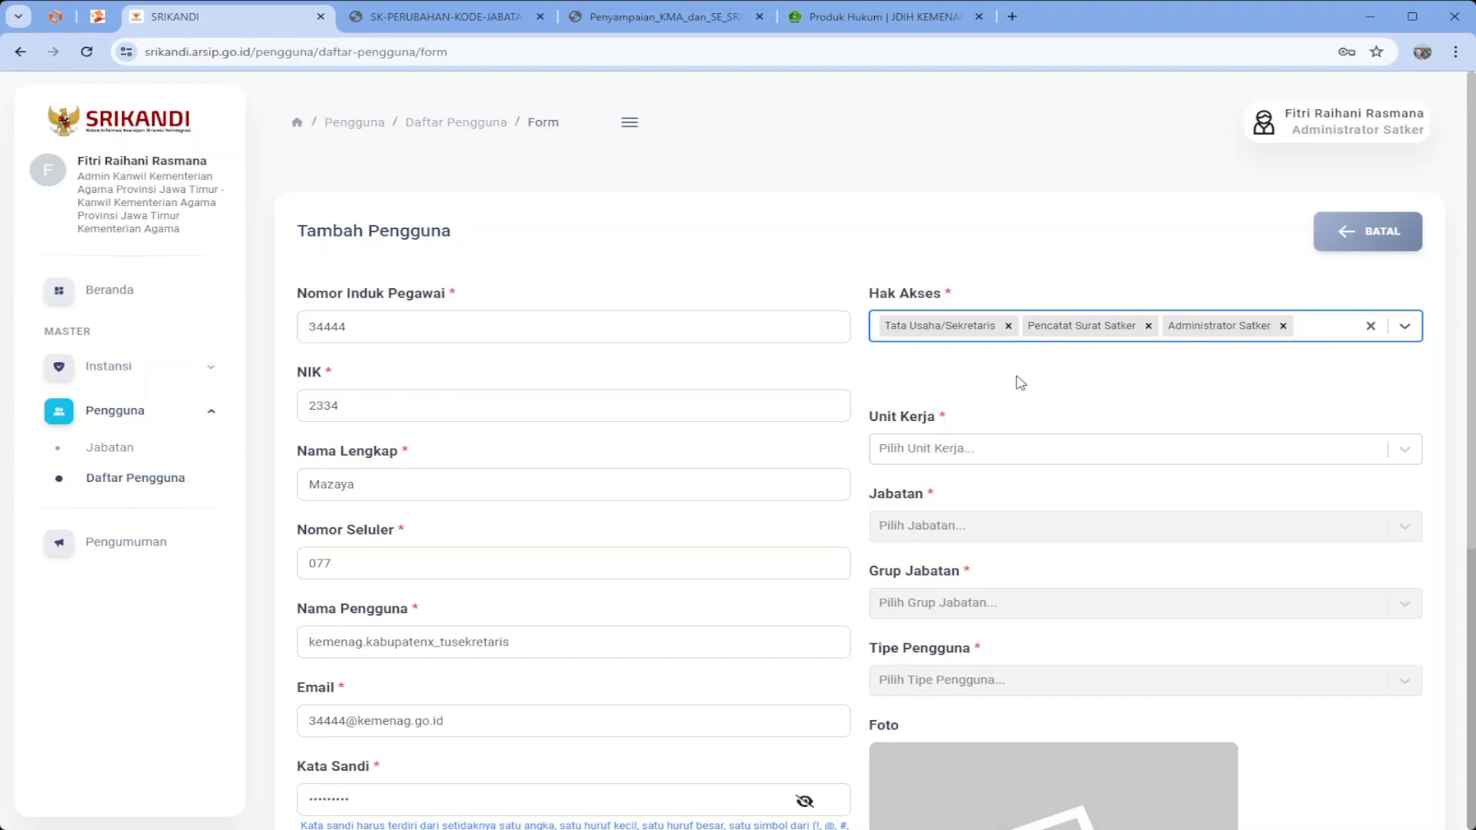
Search for and set the work unit to Kantor Kementerian Agama Kabupaten X
left_click(994, 449)
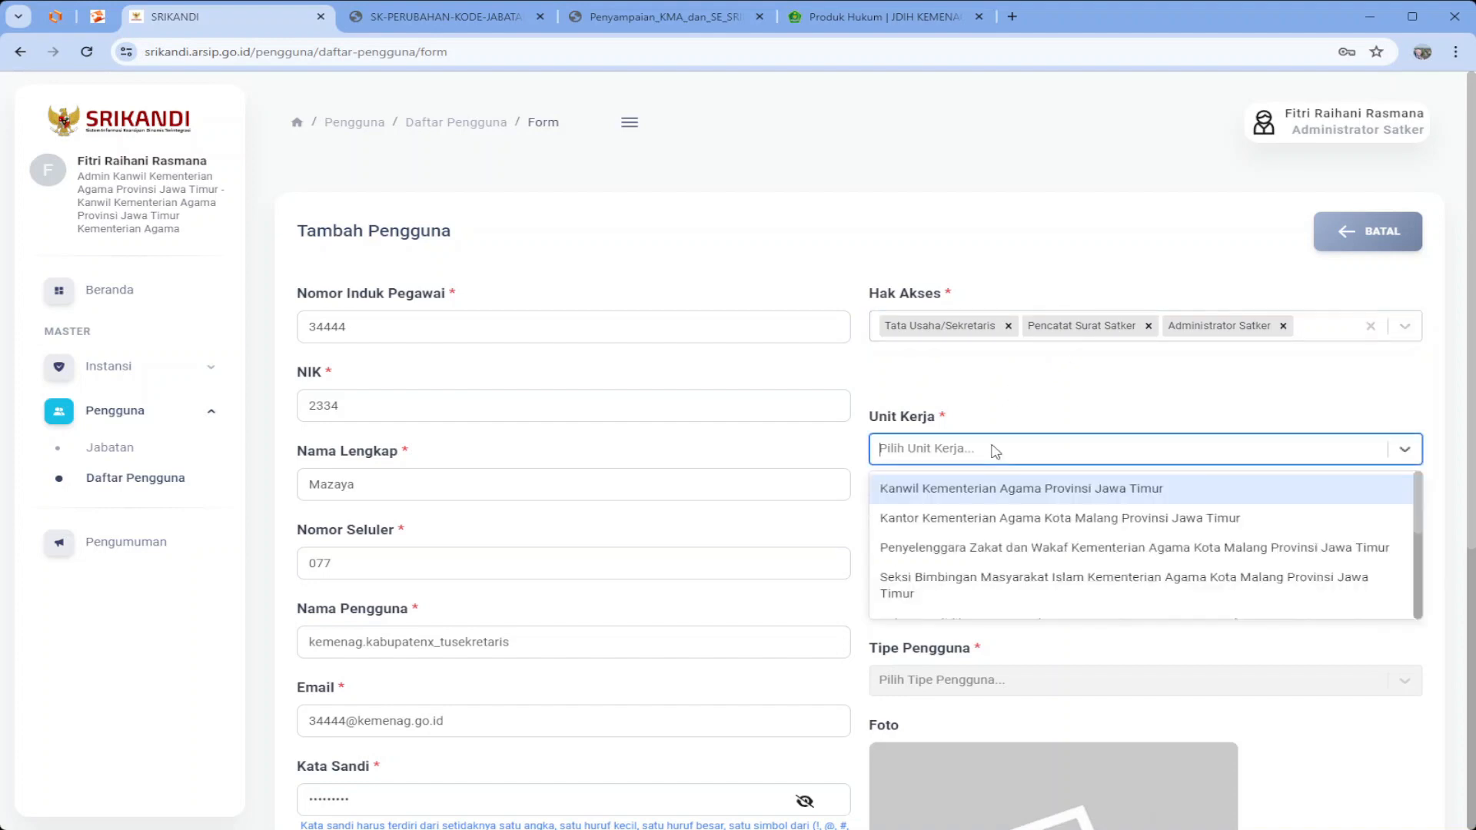
type("kabupa")
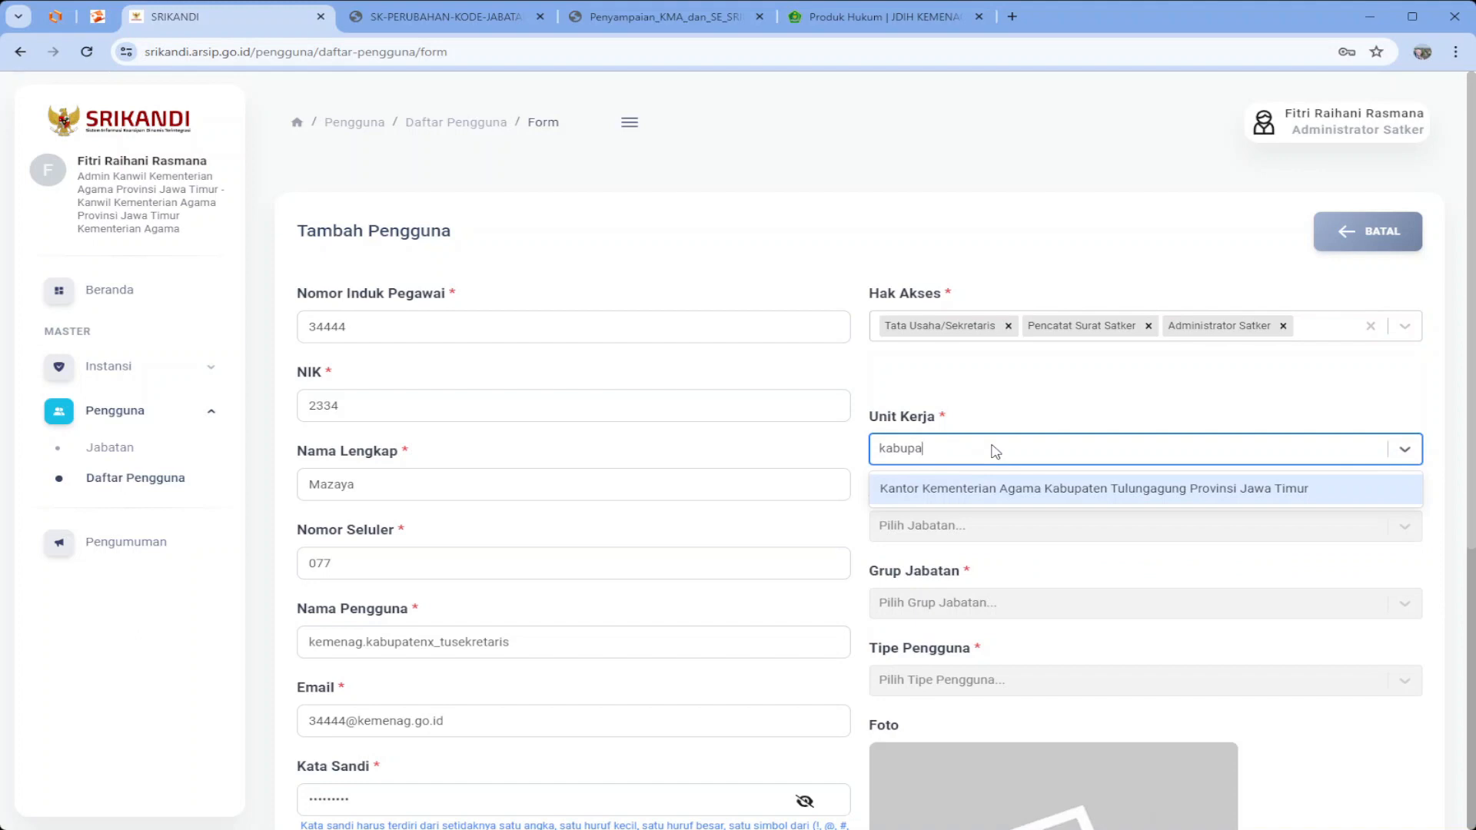
key("BackSpace")
key("BackSpace")
key("BackSpace")
key("BackSpace")
key("BackSpace")
key("BackSpace")
type("ten")
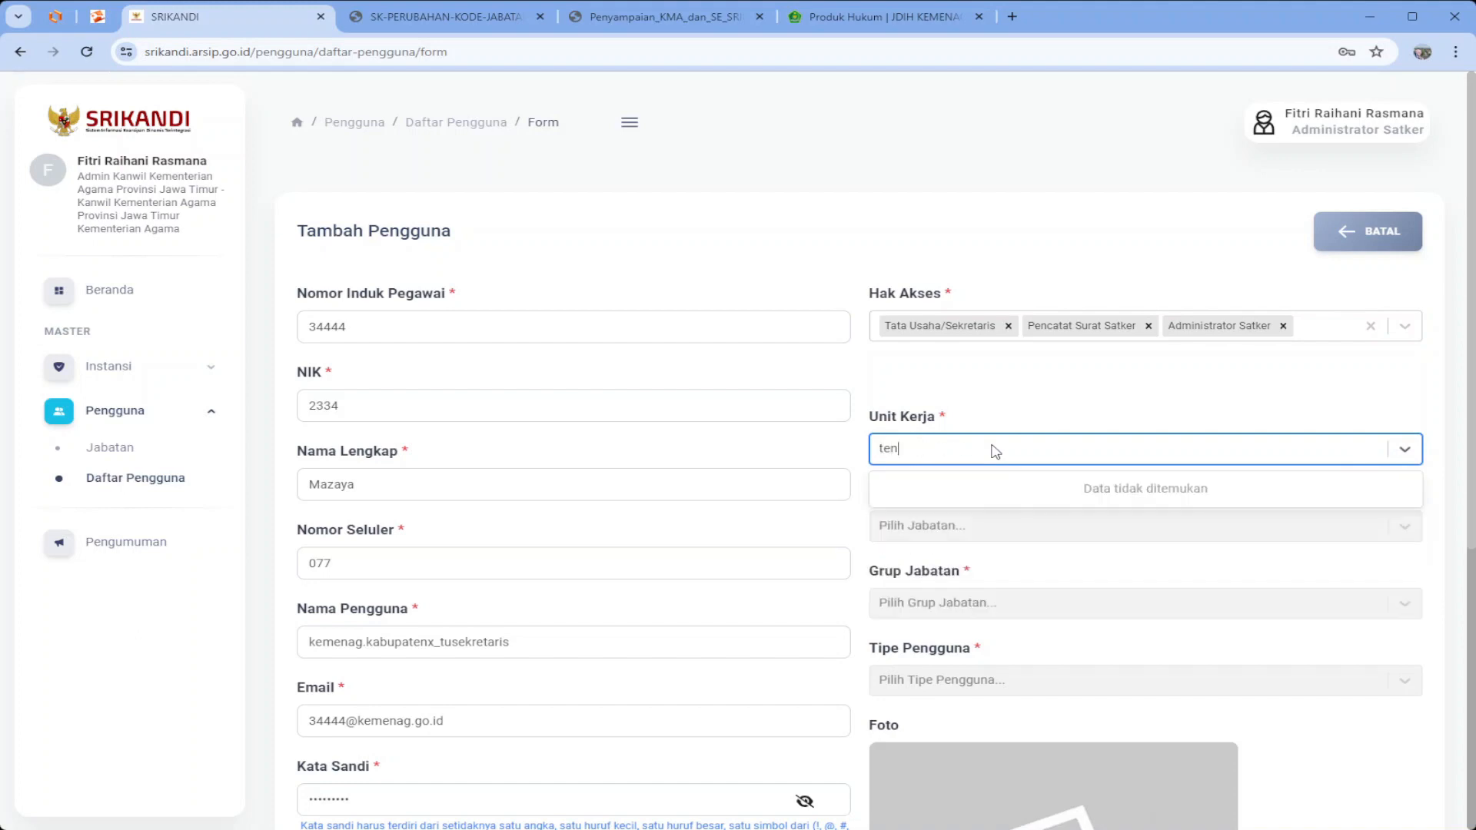
key("BackSpace")
key("BackSpace")
type("kabup")
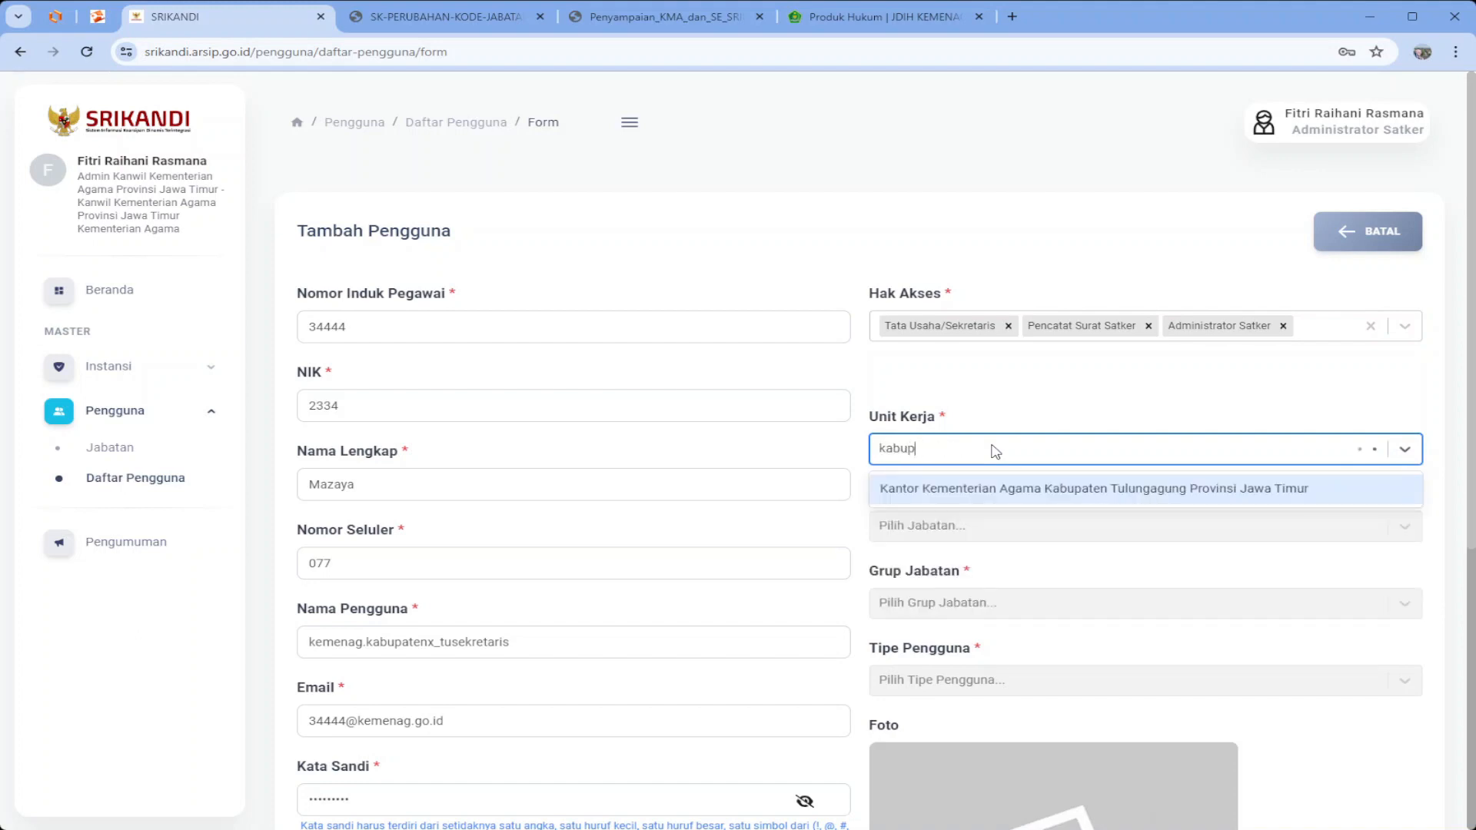
type("aten x")
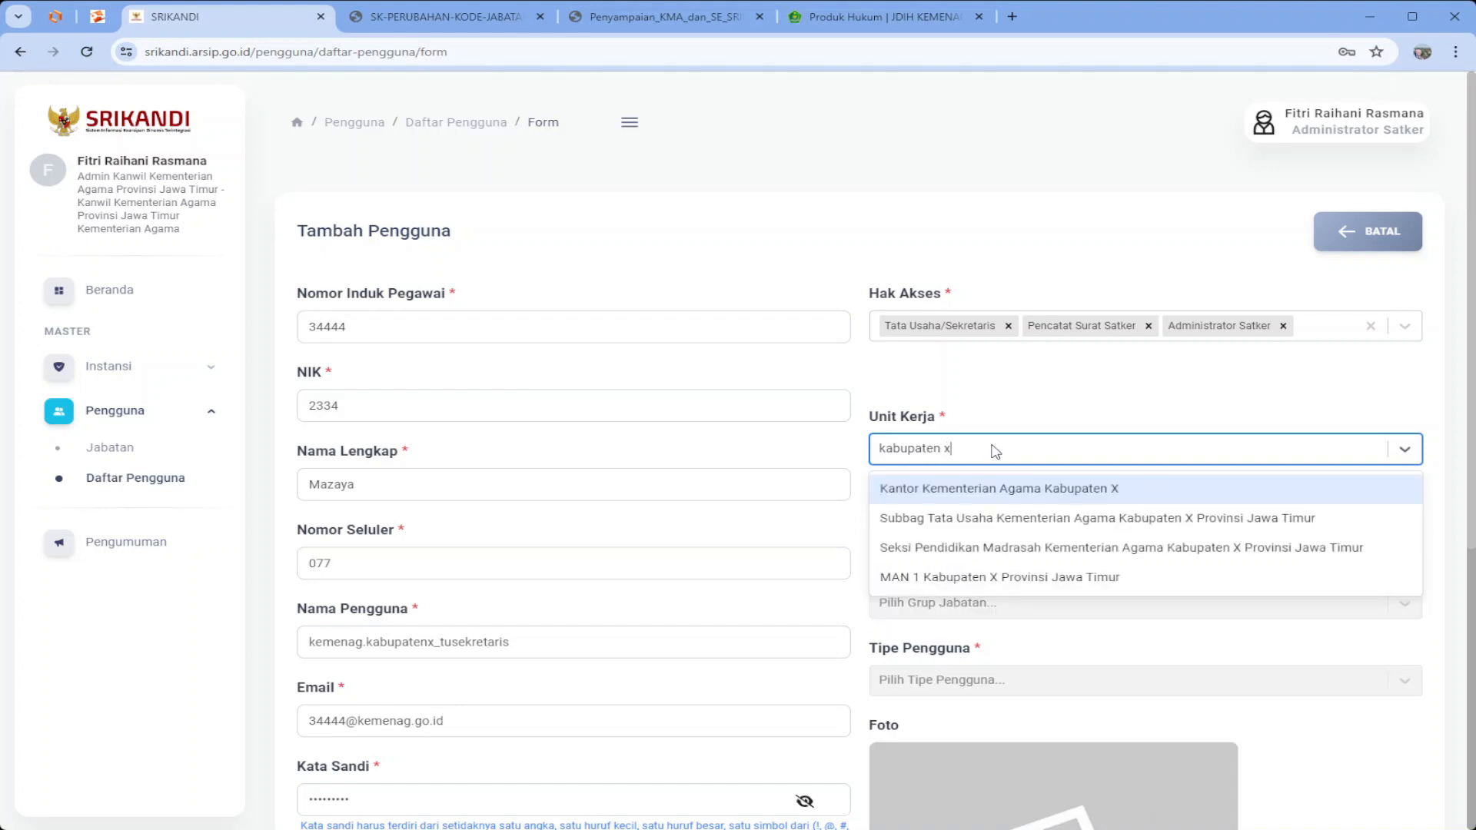
left_click(996, 492)
Choose Admin Pengelola, Fungsional Tertentu and Aparatur Sipil Negara, then save the account
left_click(977, 534)
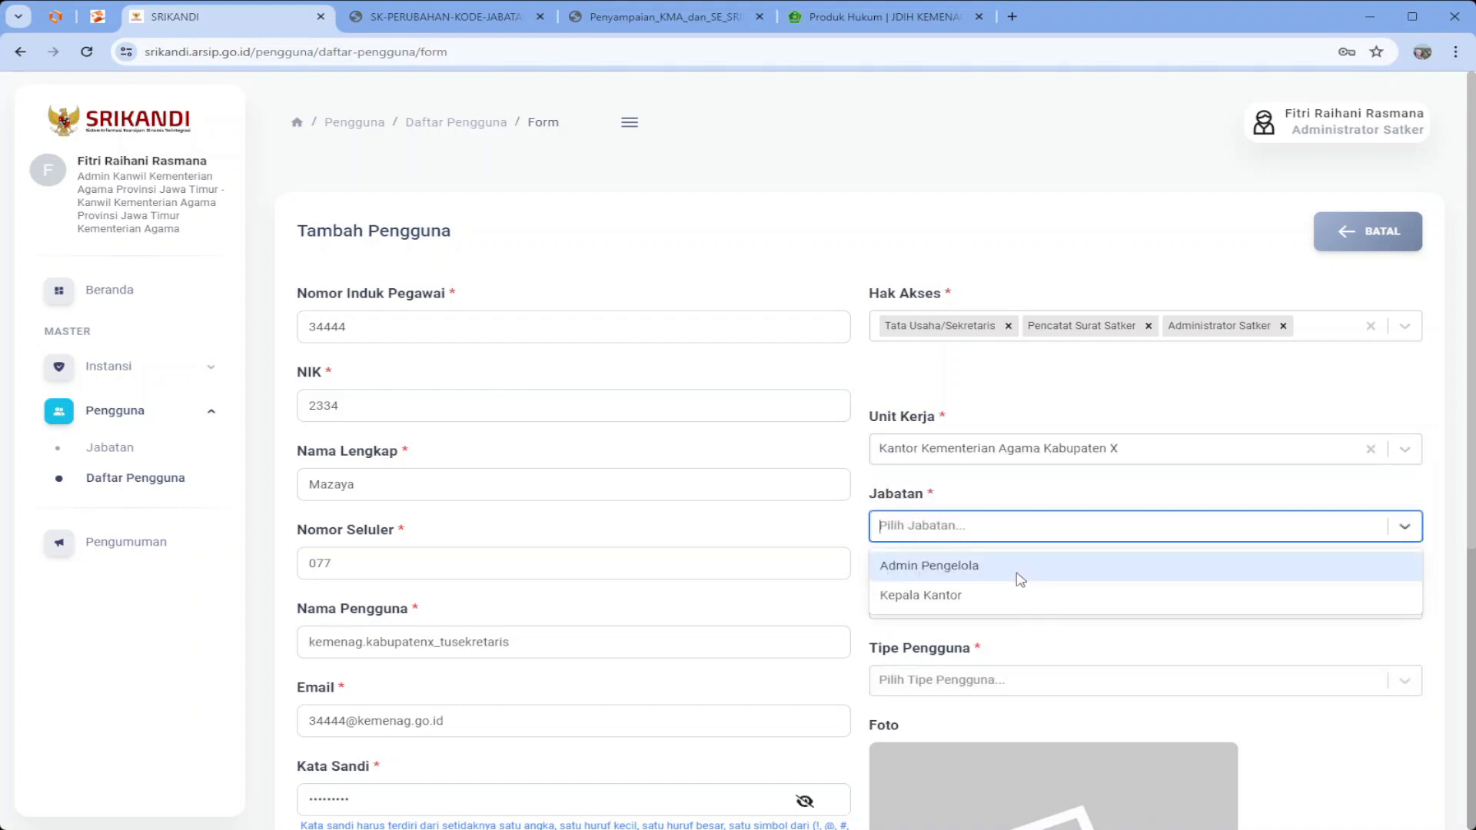
left_click(982, 567)
left_click(961, 604)
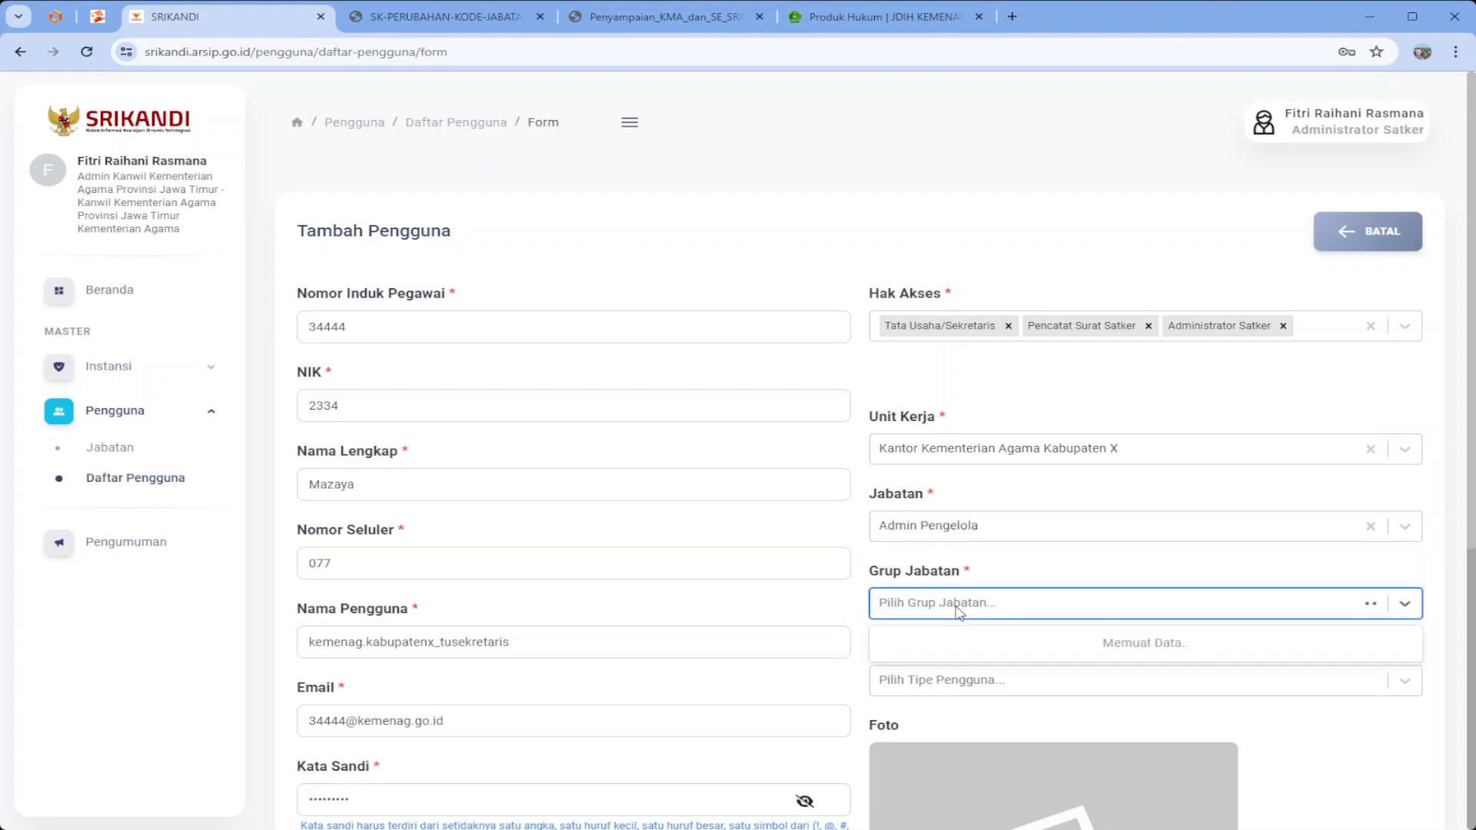
scroll(977, 565, "down", 2)
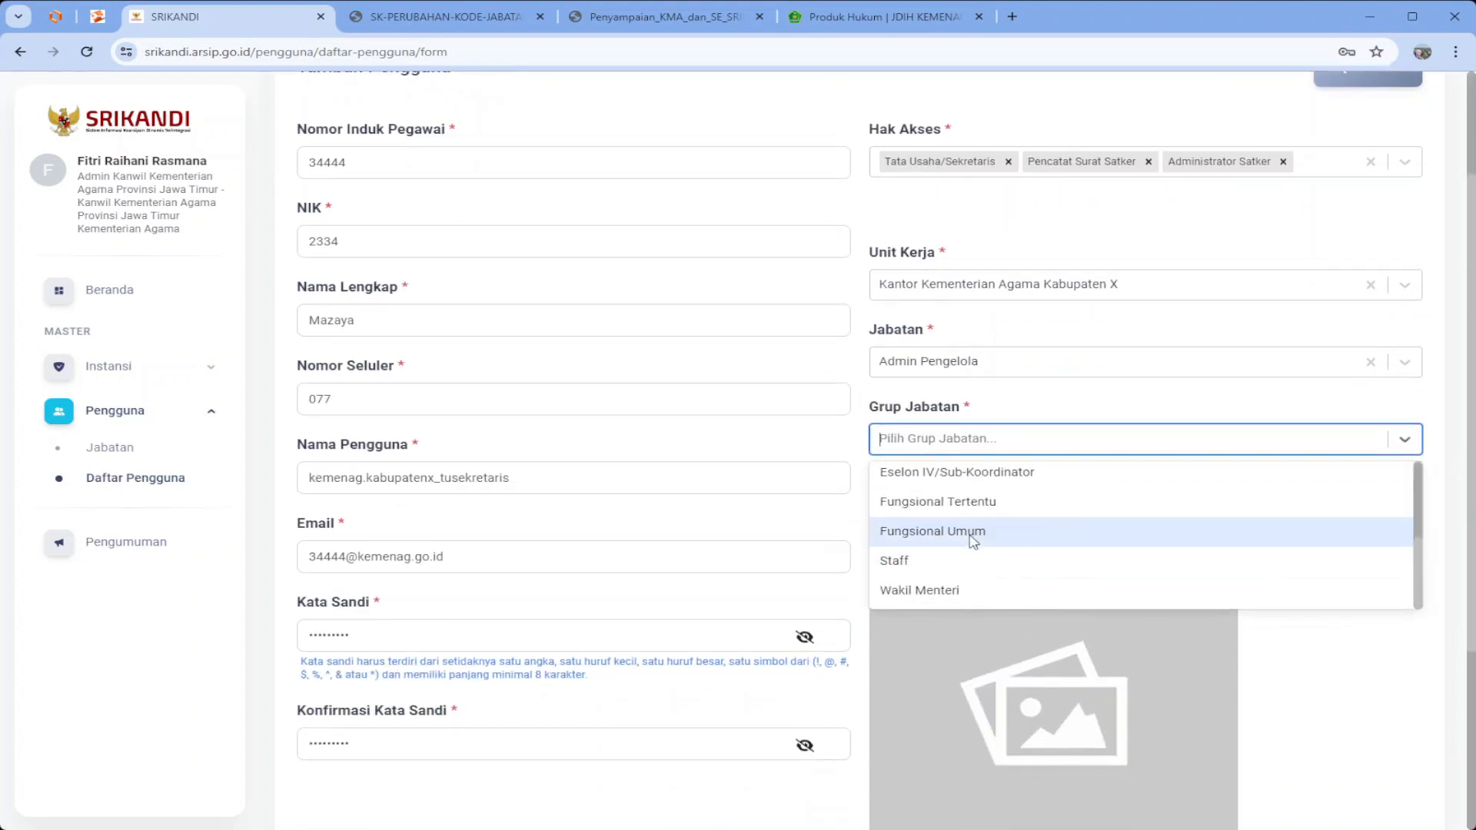
left_click(978, 508)
left_click(953, 516)
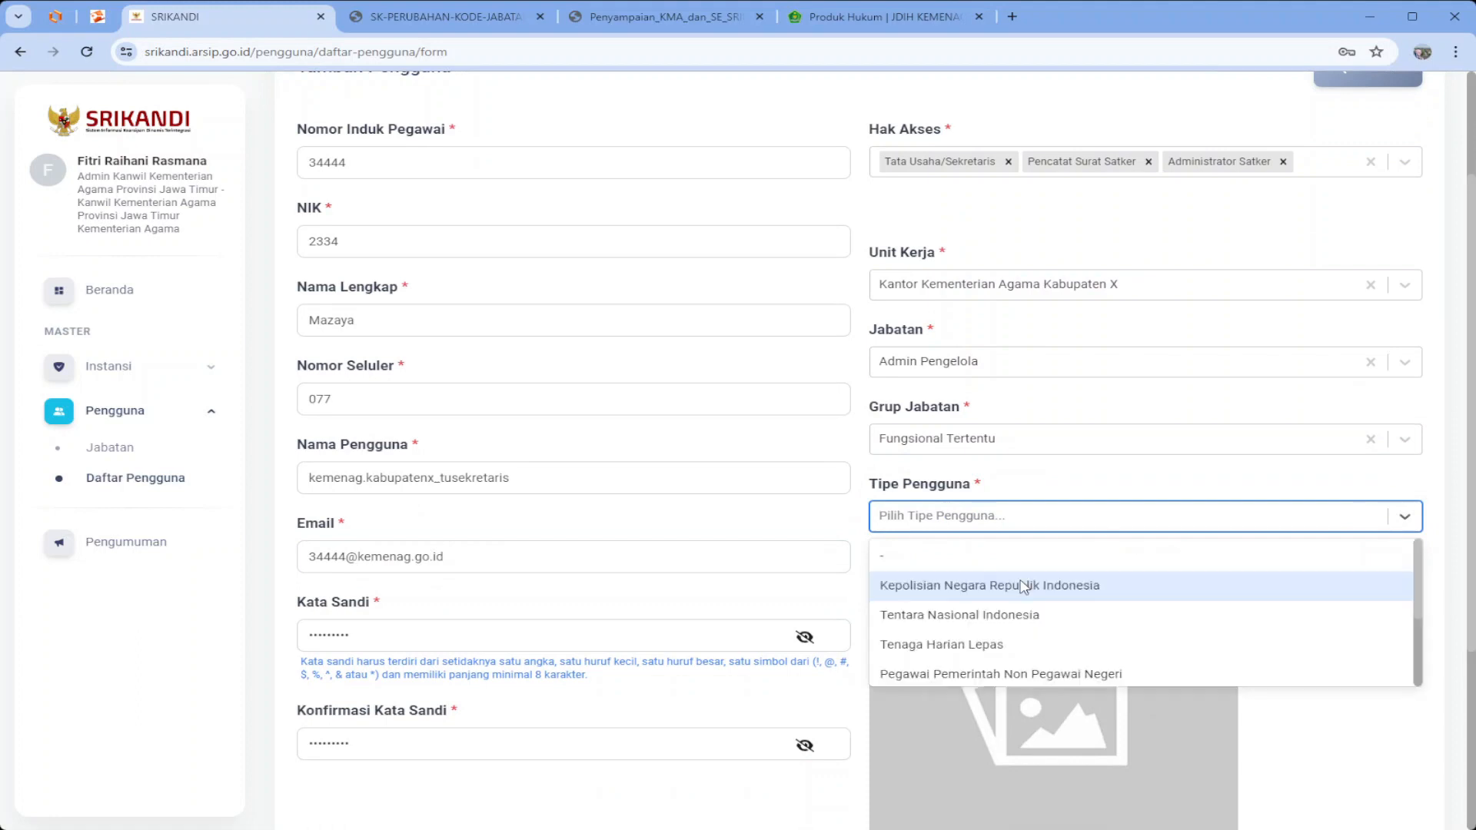
scroll(1015, 585, "down", 2)
left_click(1011, 650)
scroll(1011, 653, "down", 4)
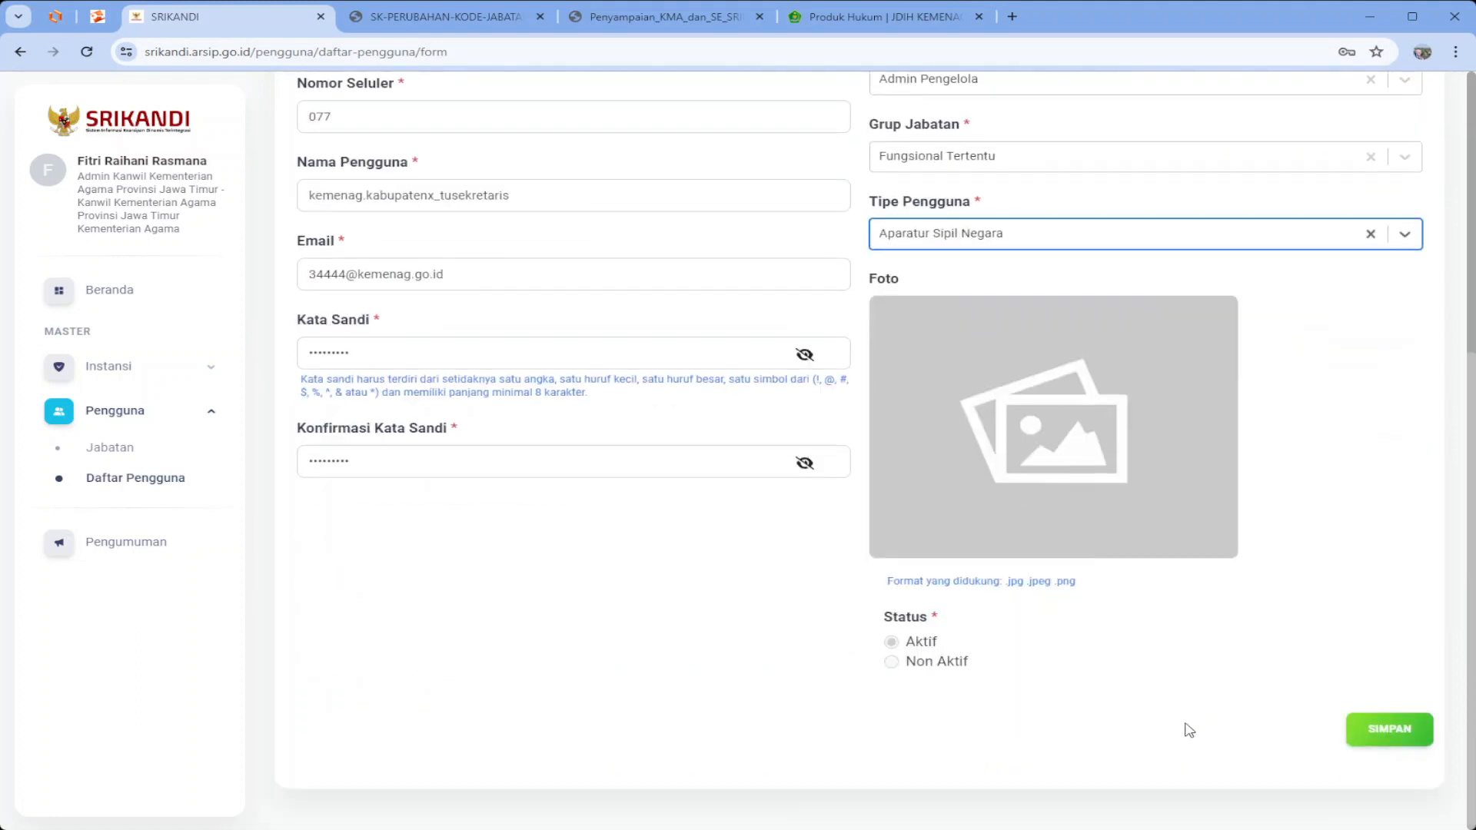
left_click(1372, 739)
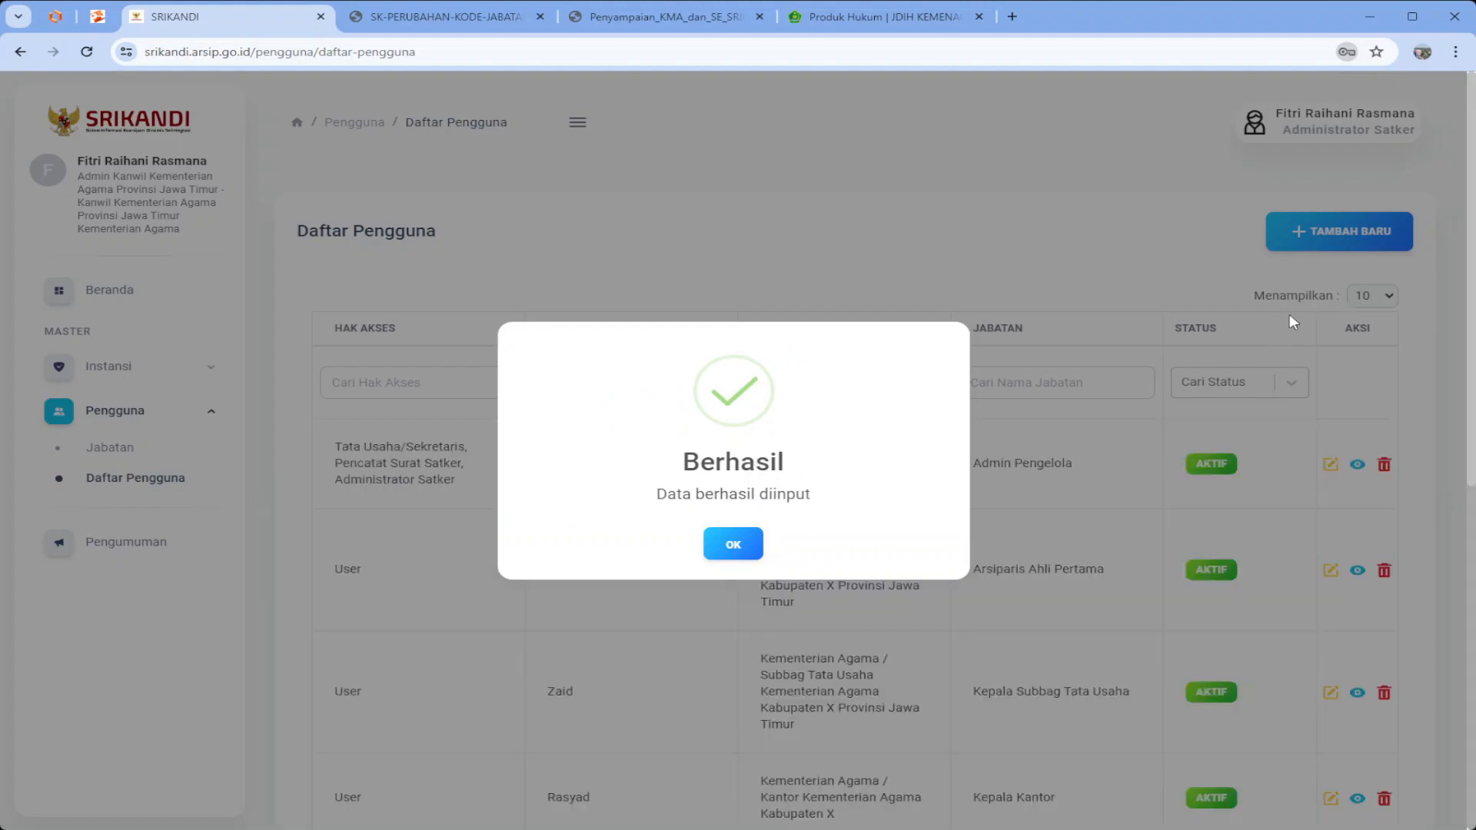
Dismiss the Berhasil message and check the new Admin Pengelola row atop Daftar Pengguna
left_click(734, 548)
scroll(713, 559, "down", 2)
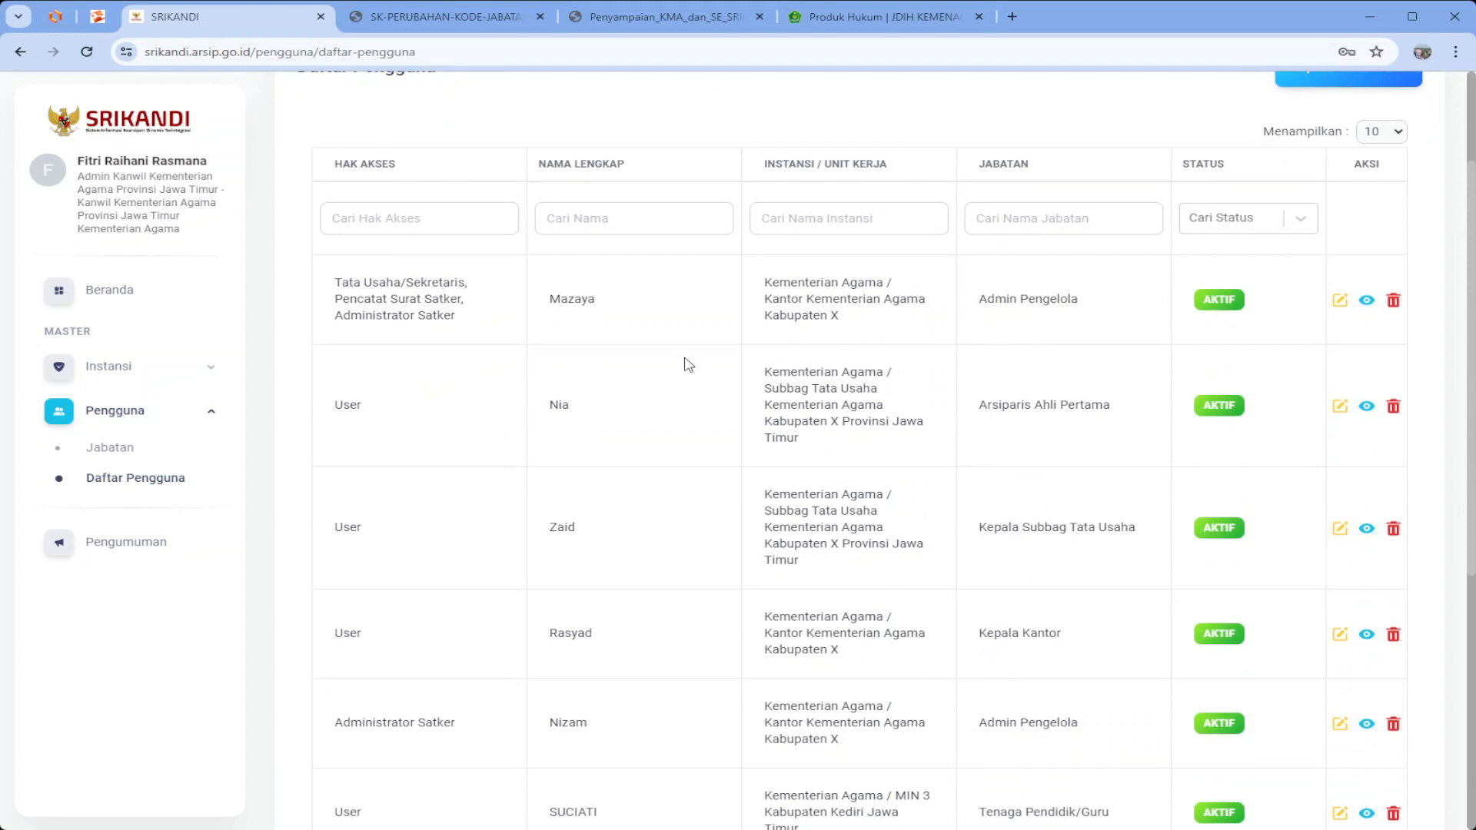
scroll(954, 505, "down", 2)
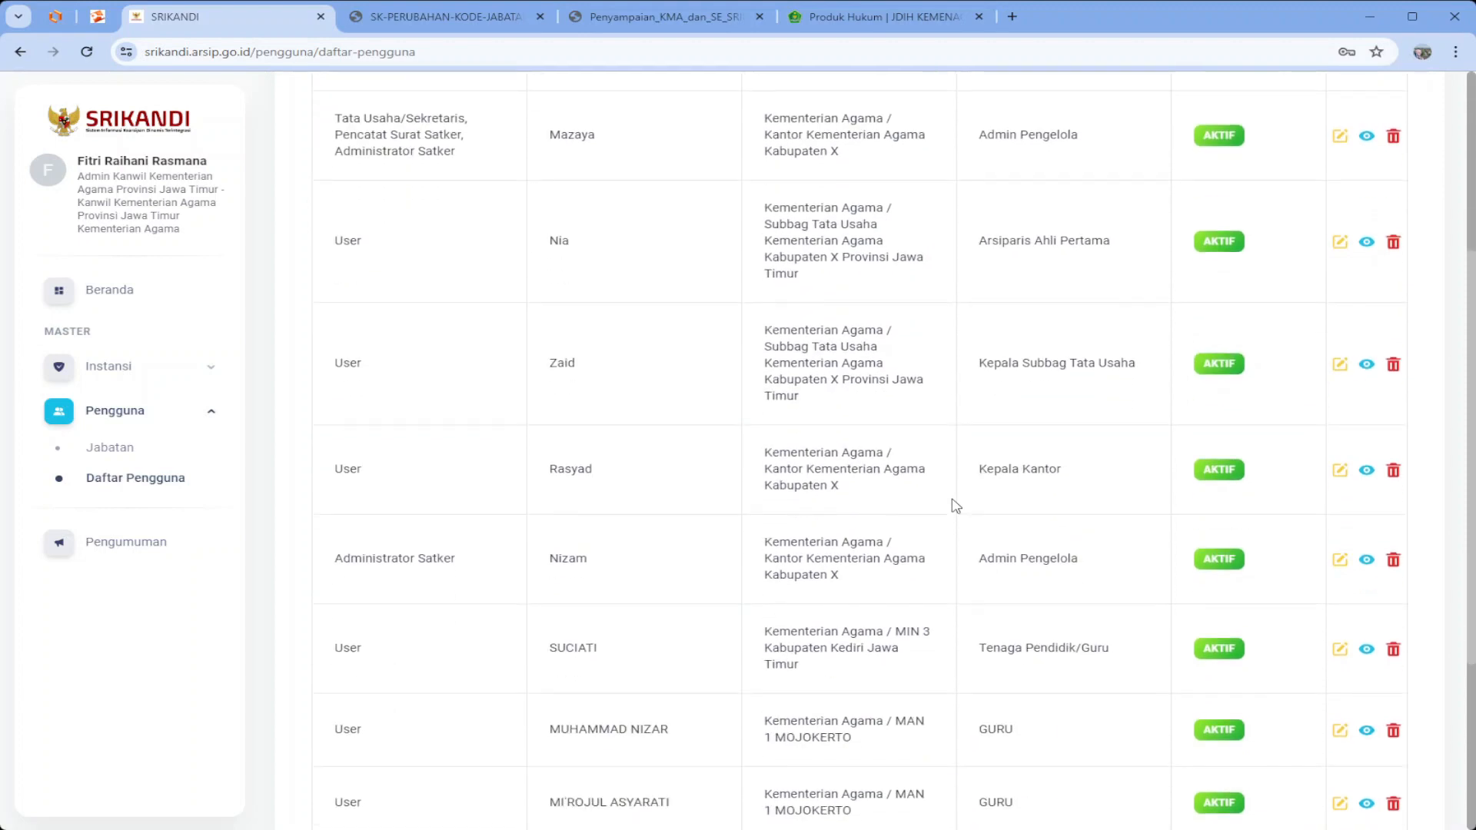
scroll(956, 505, "up", 3)
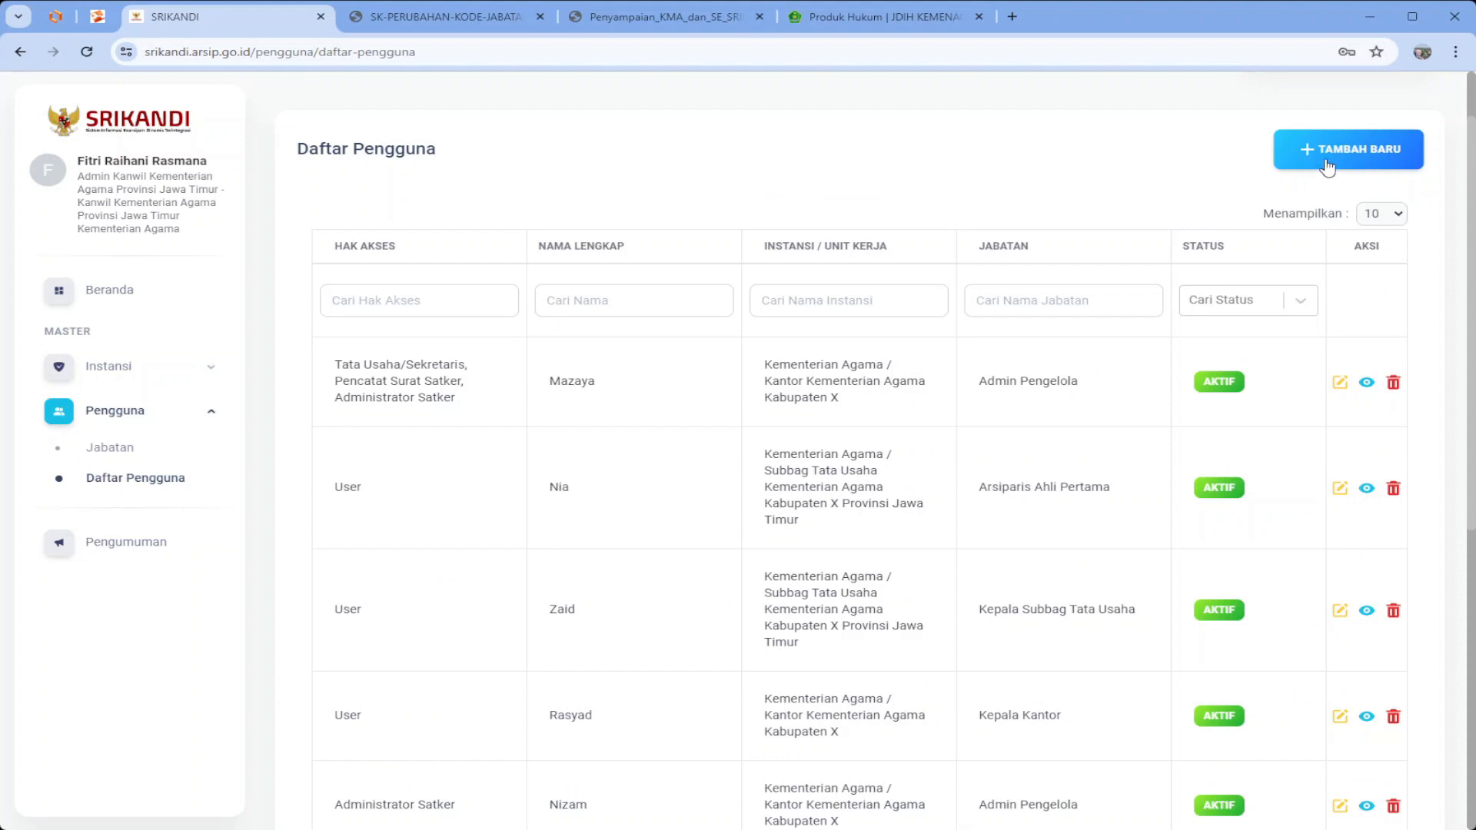
Start a new user and enter the employee number (NIP) and NIK
left_click(1328, 164)
left_click(686, 328)
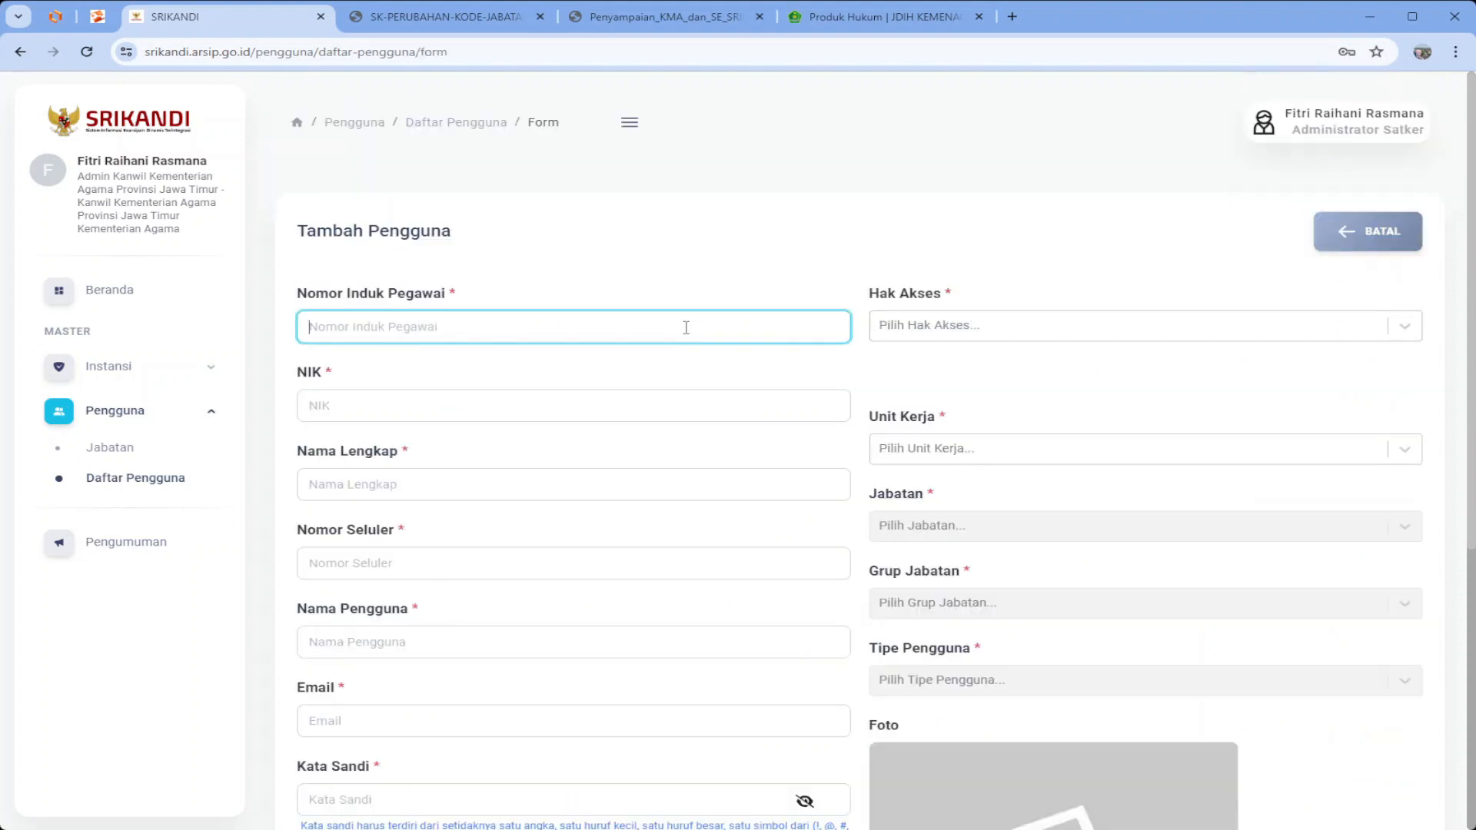
type("5657567")
left_click(622, 403)
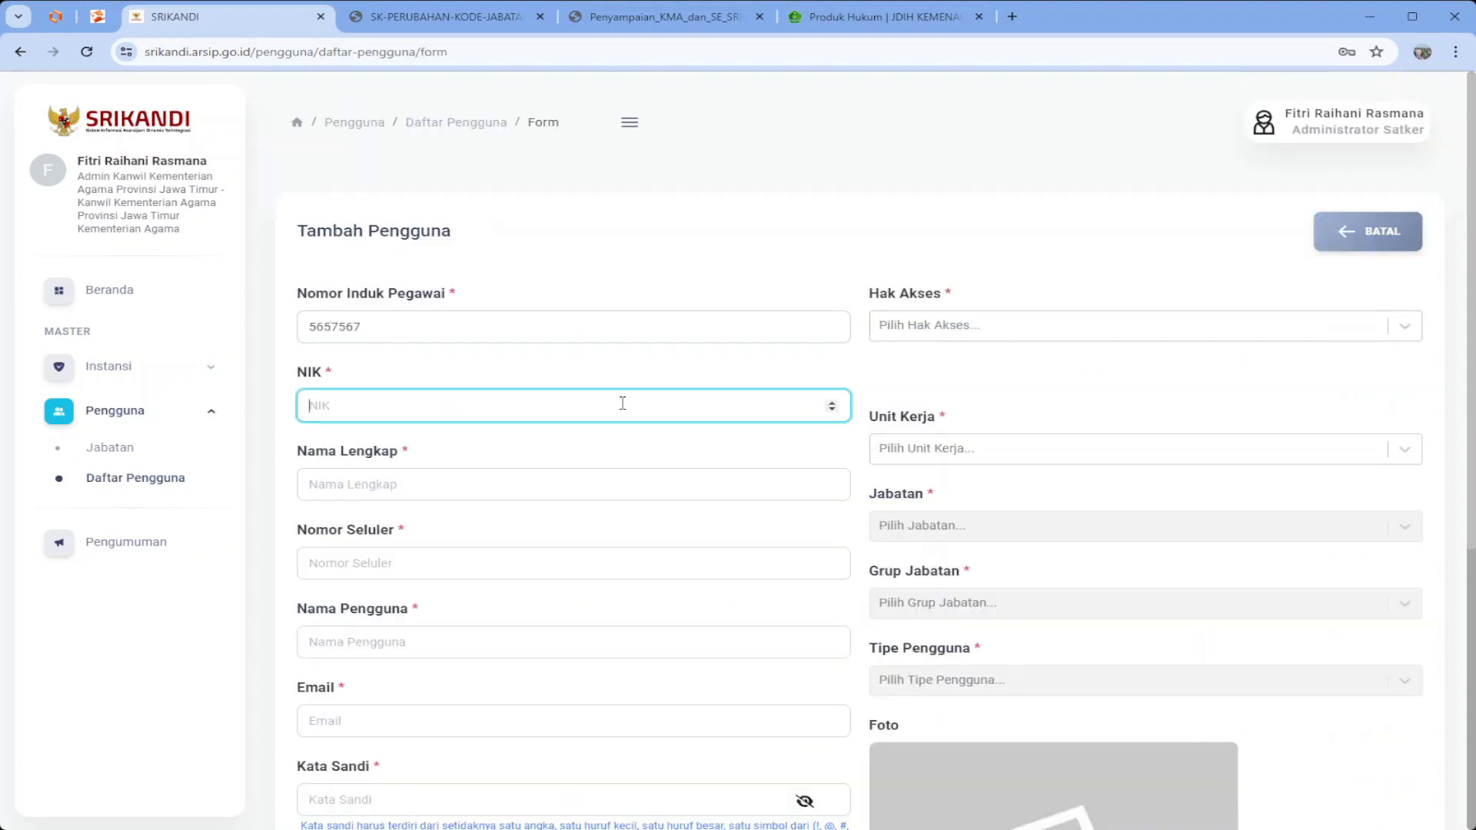
type("34324")
Enter the user's full name, mobile number and username kemenag.man2kabupatenx_kepala
left_click(569, 475)
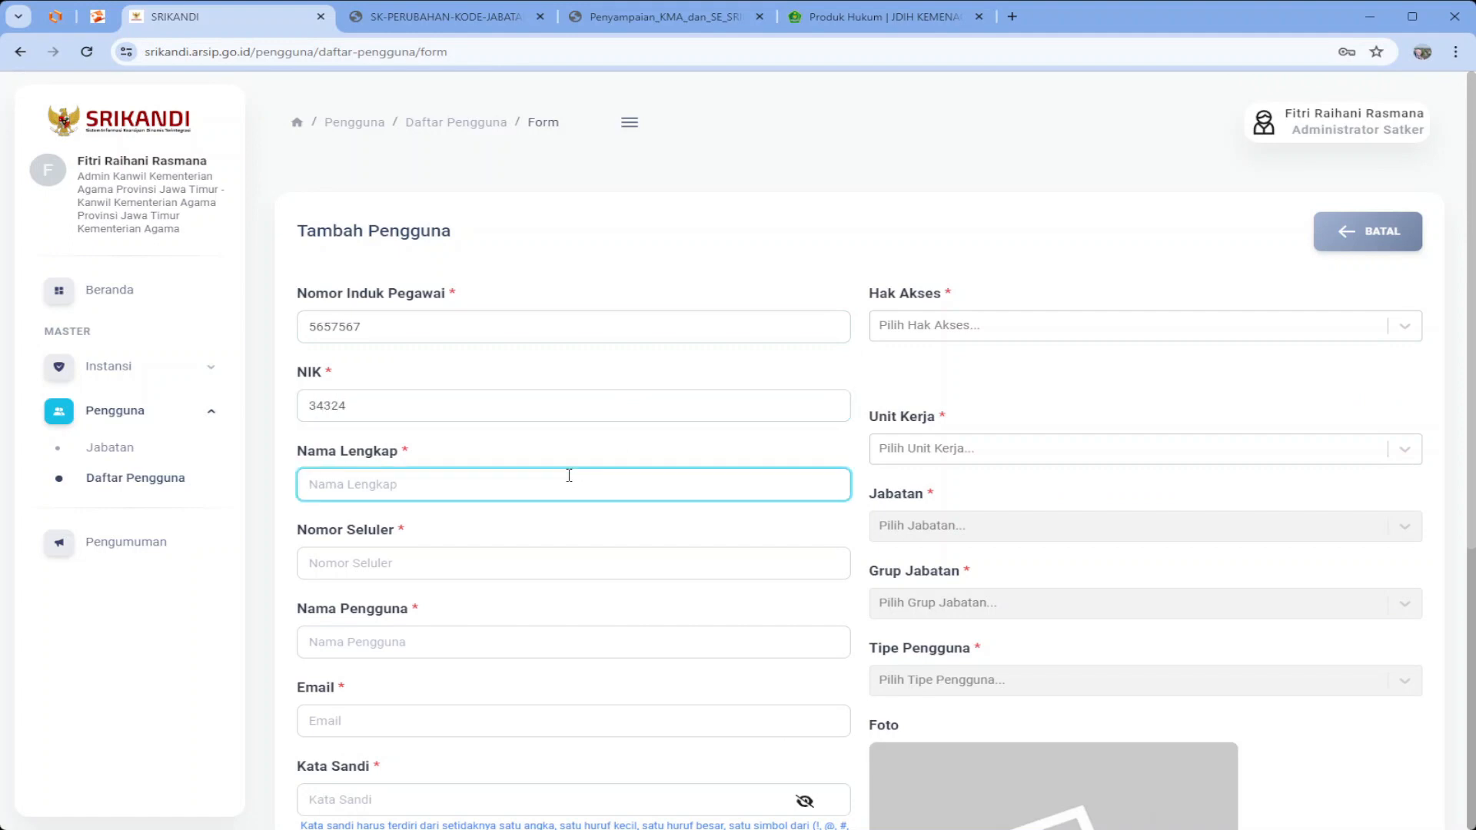
type("ro")
key("BackSpace")
key("BackSpace")
key("BackSpace")
type("Ro")
key("Tab")
type("0")
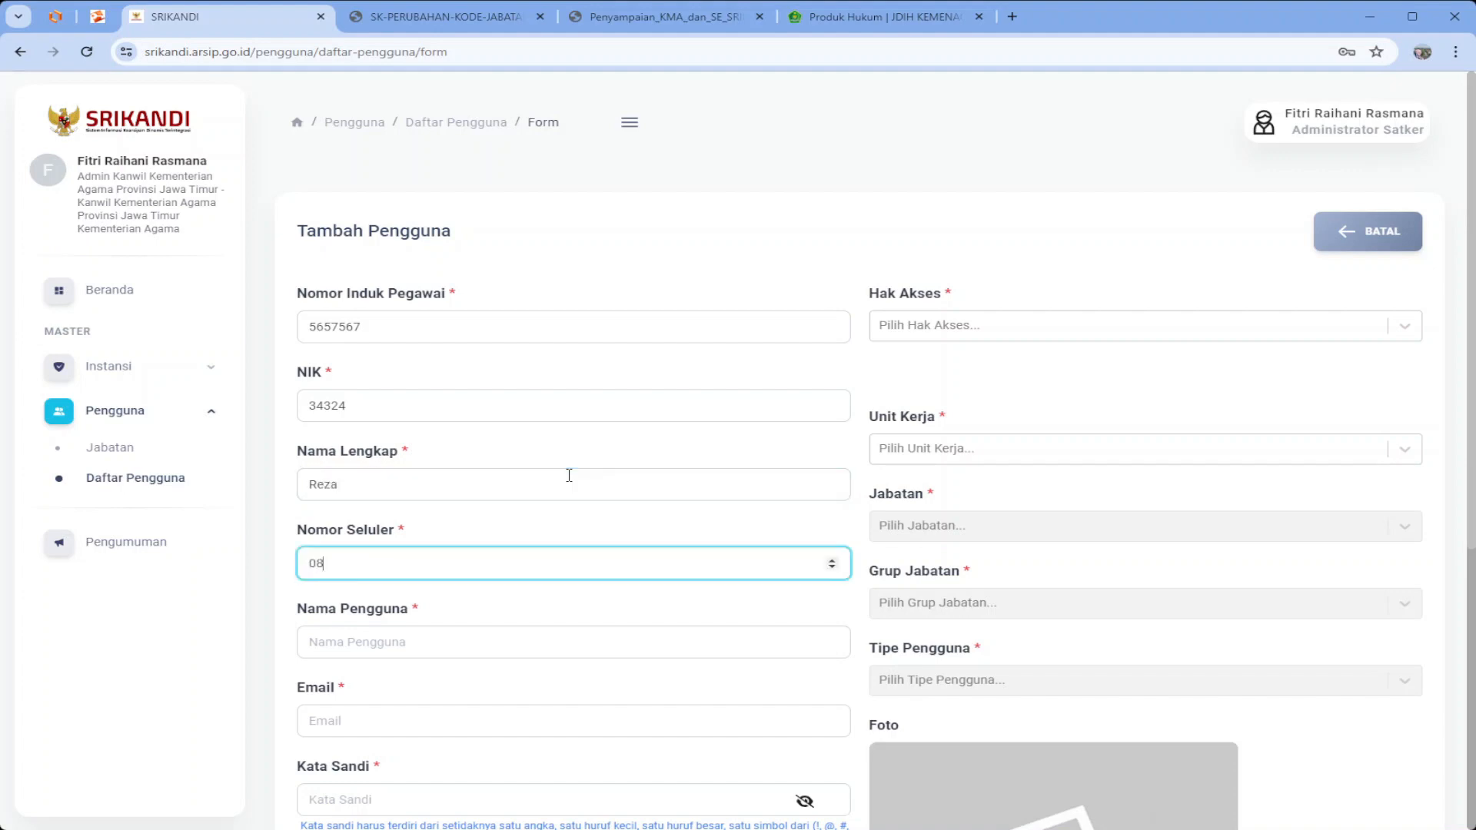
type("86633")
key("Tab")
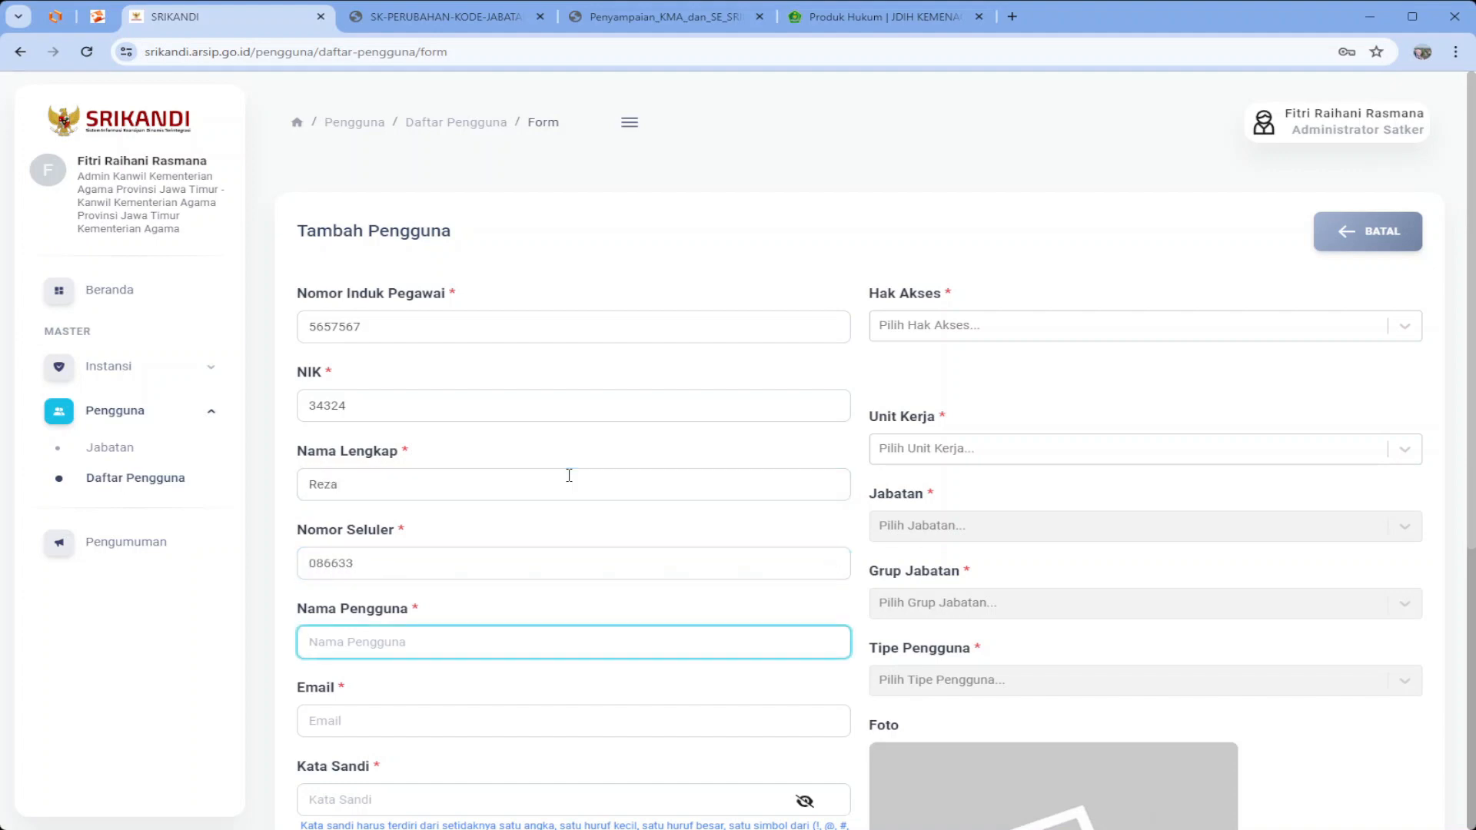
type("kemenag.man2kabuatenpatenx_")
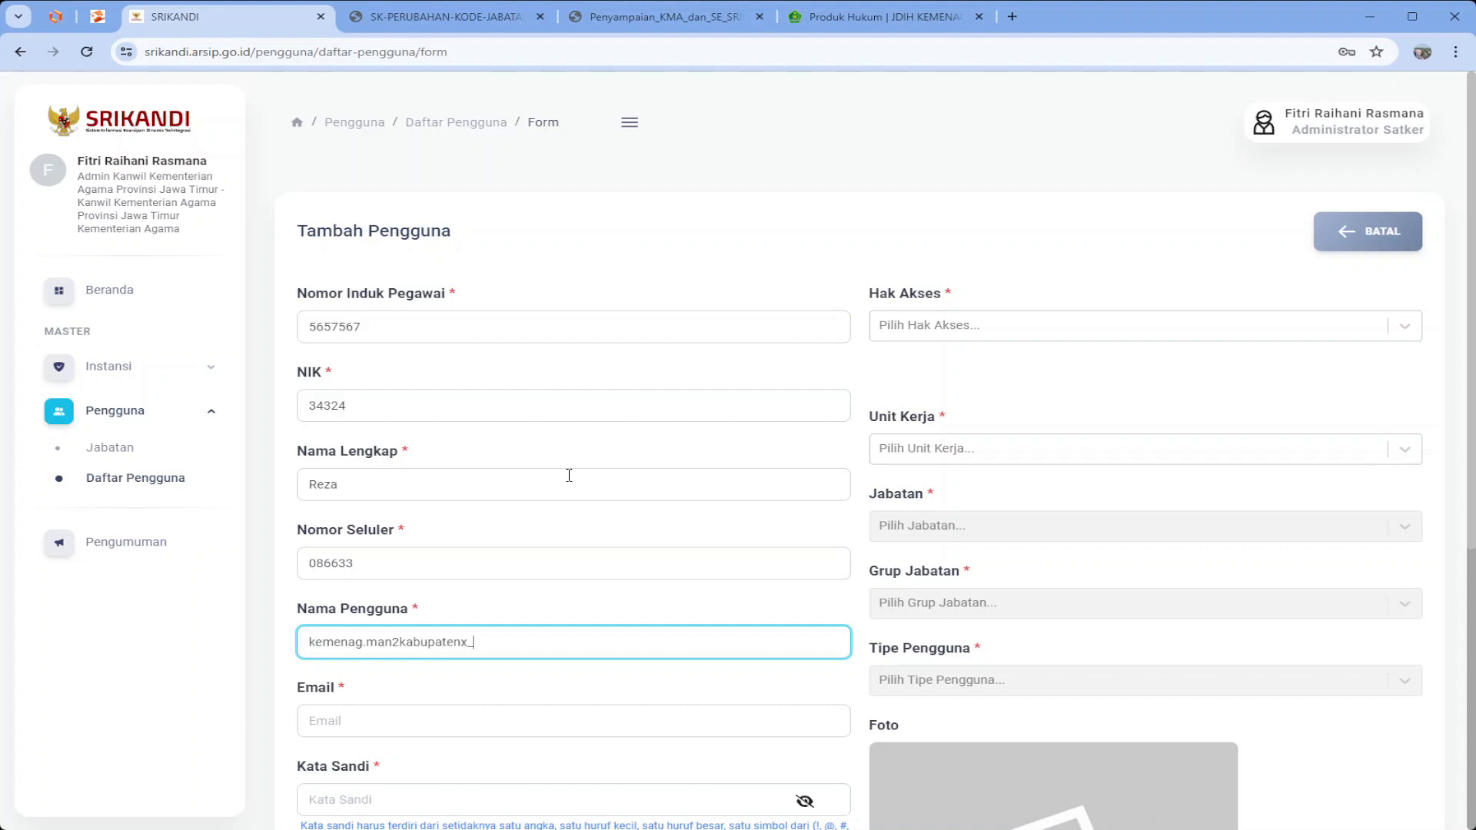
type("kepala")
key("Tab")
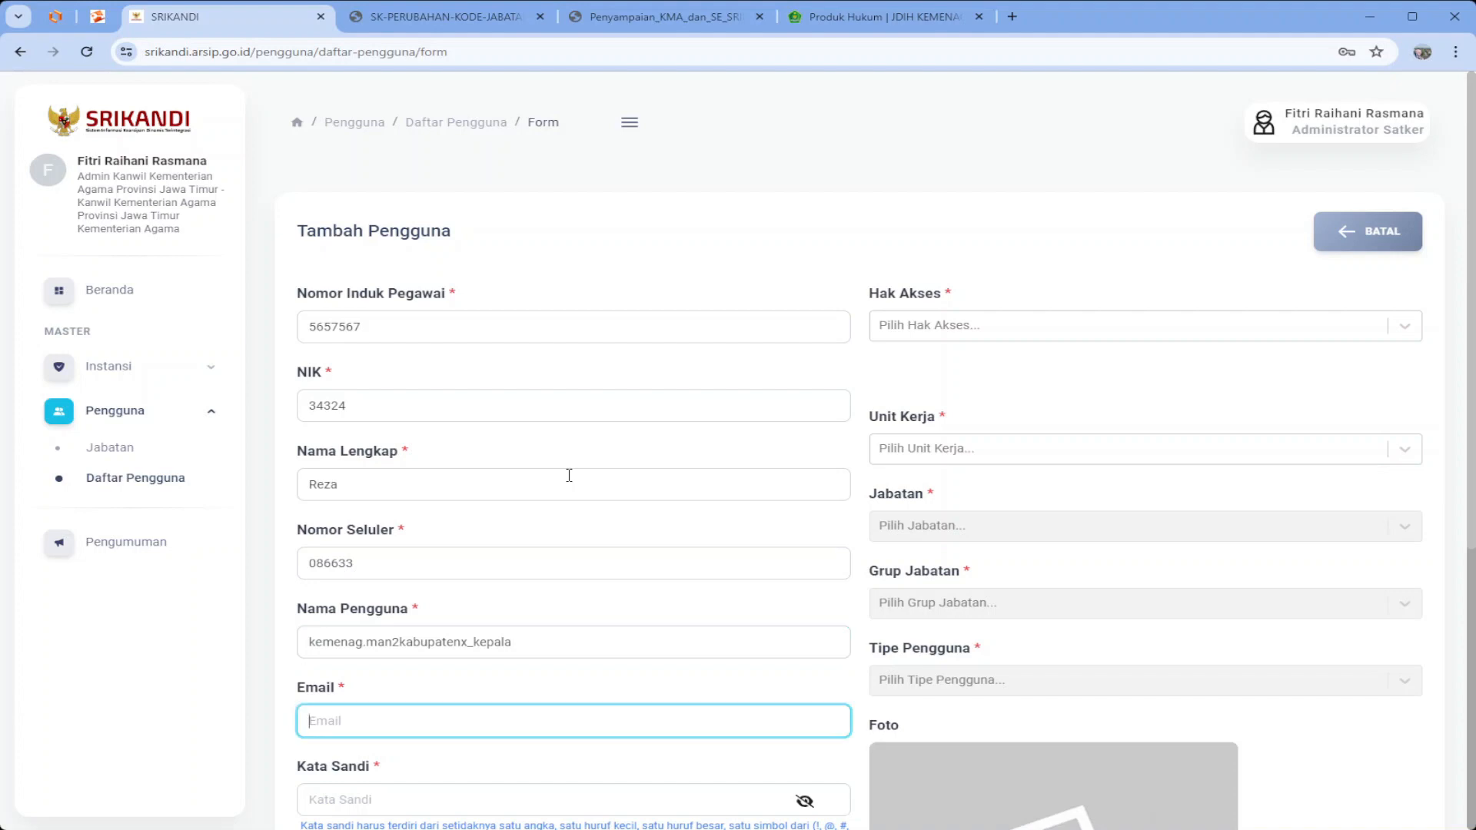
left_click_drag(388, 322, 297, 317)
key("ctrl+c")
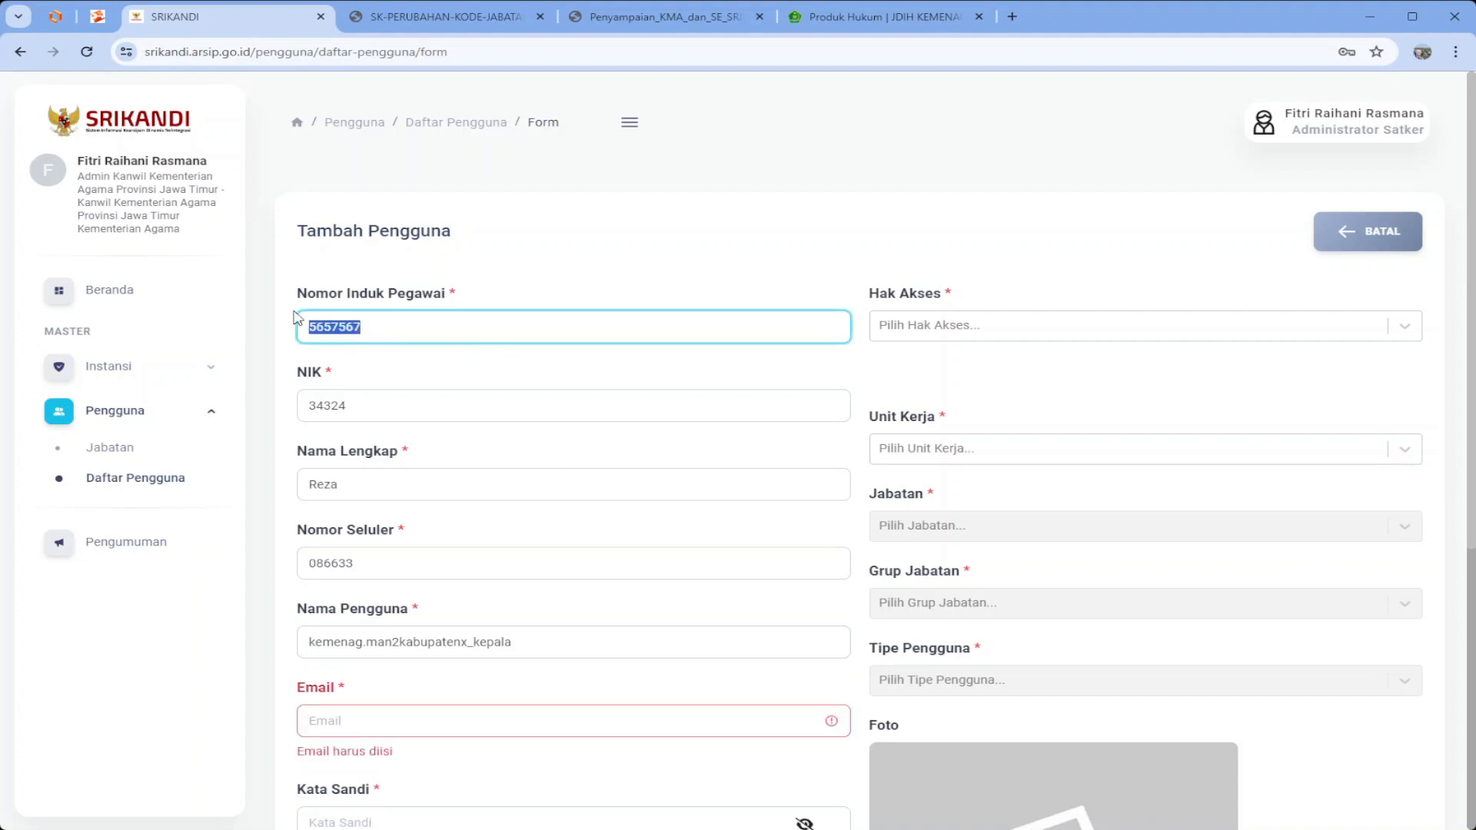
left_click(392, 711)
key("ctrl+v")
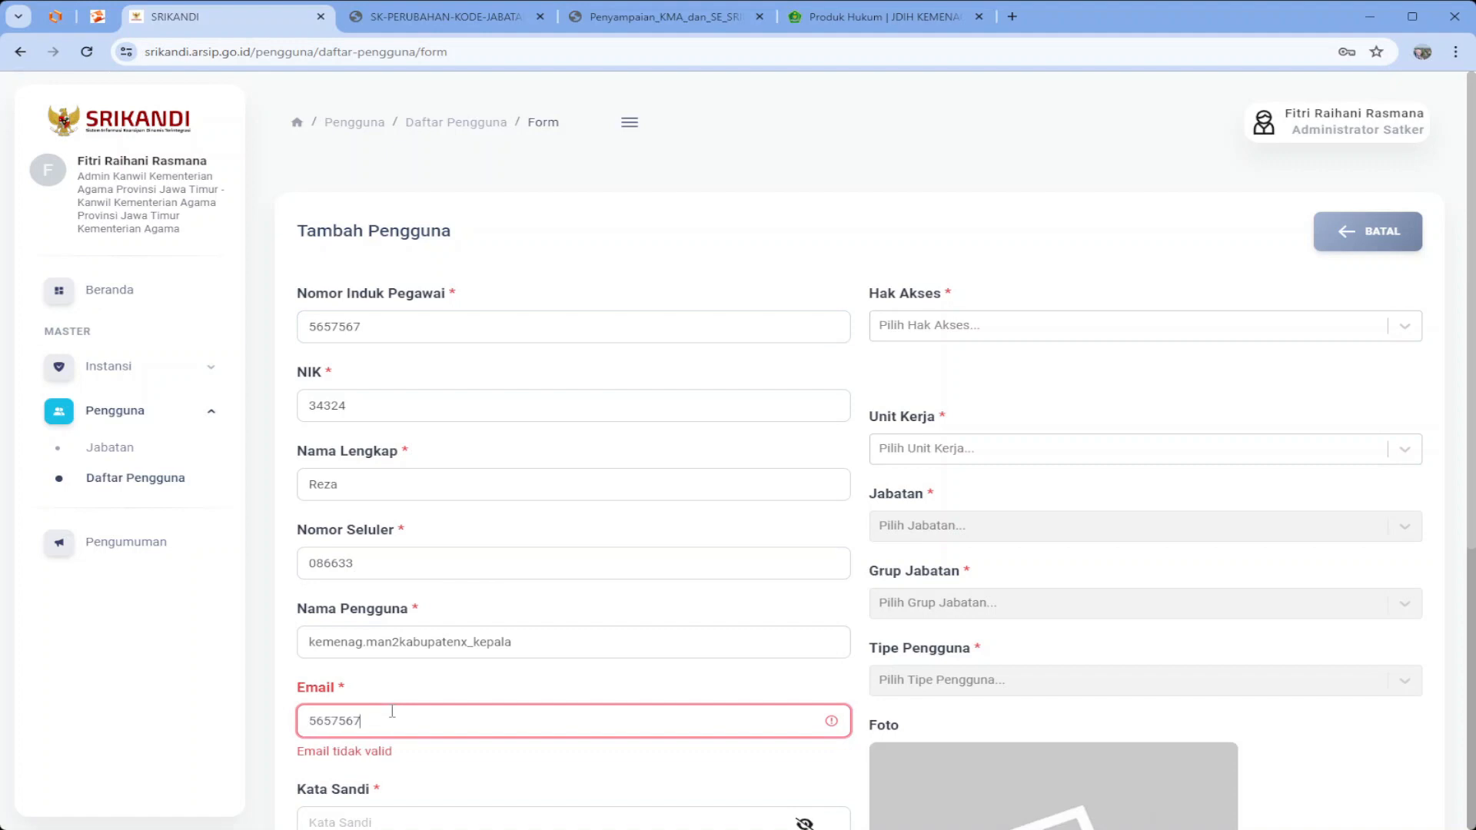
type("@kemenag")
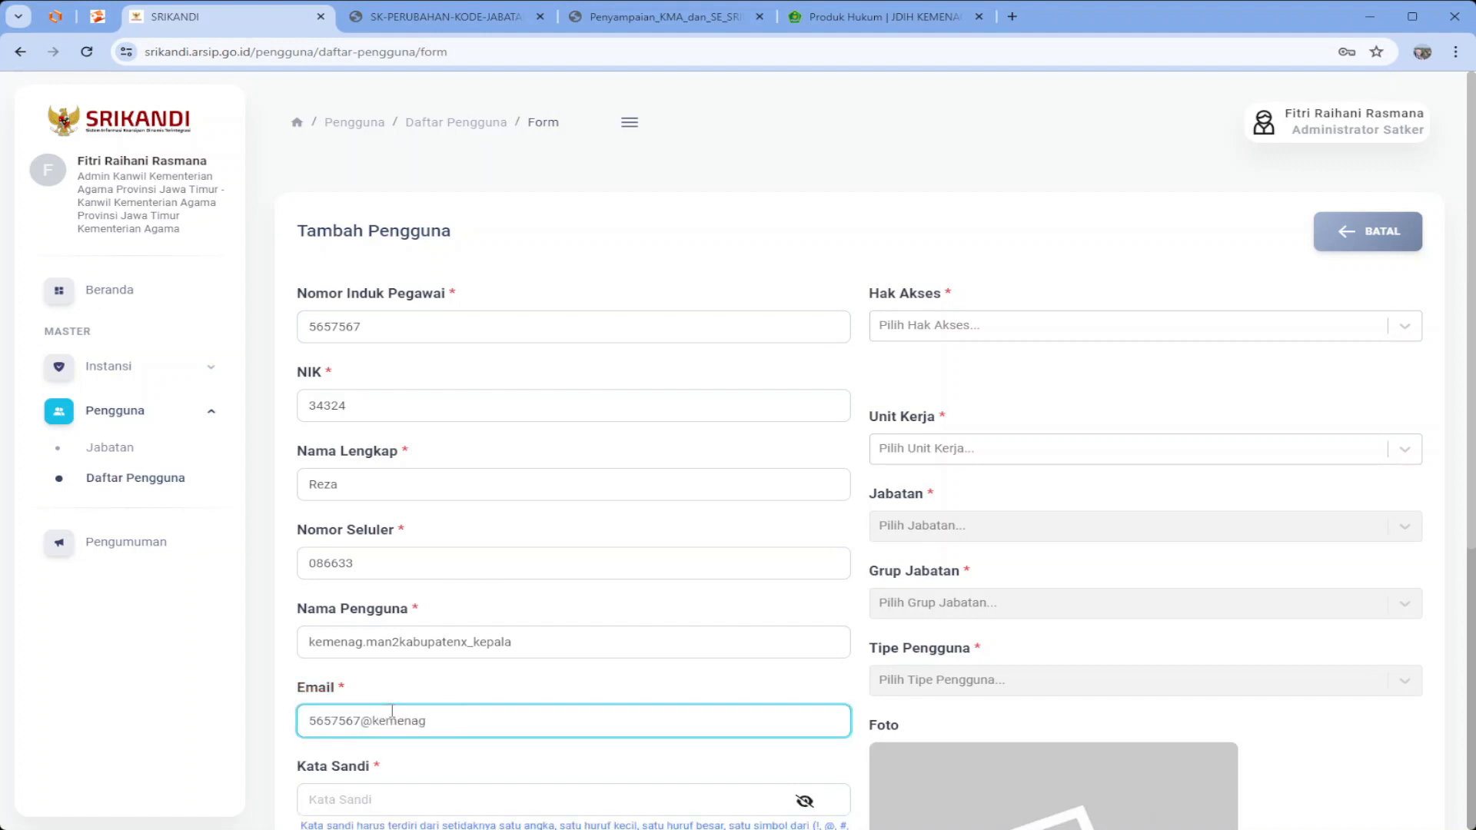
type(".go.id")
key("Tab")
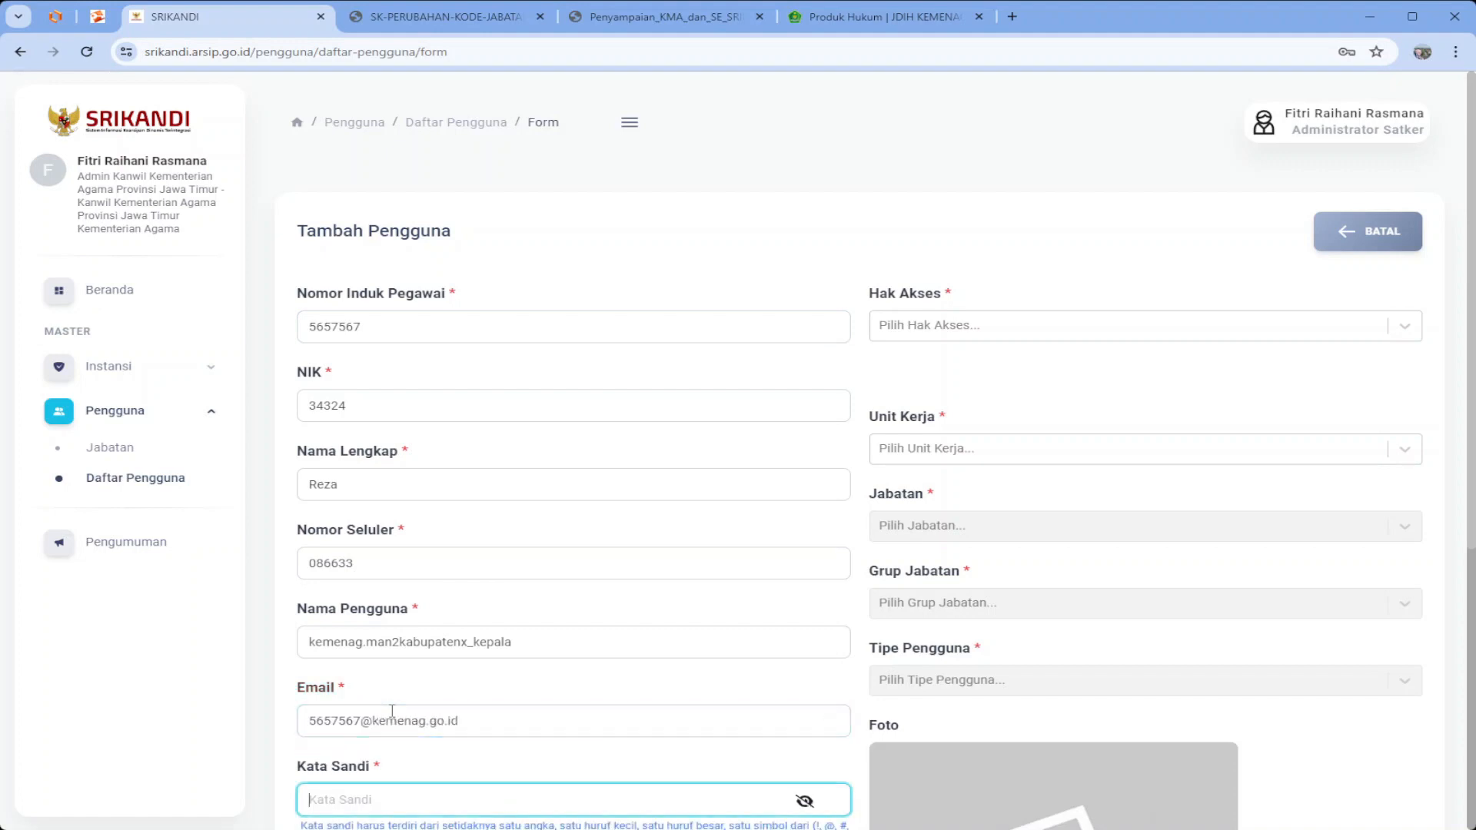
type("•")
key("Tab")
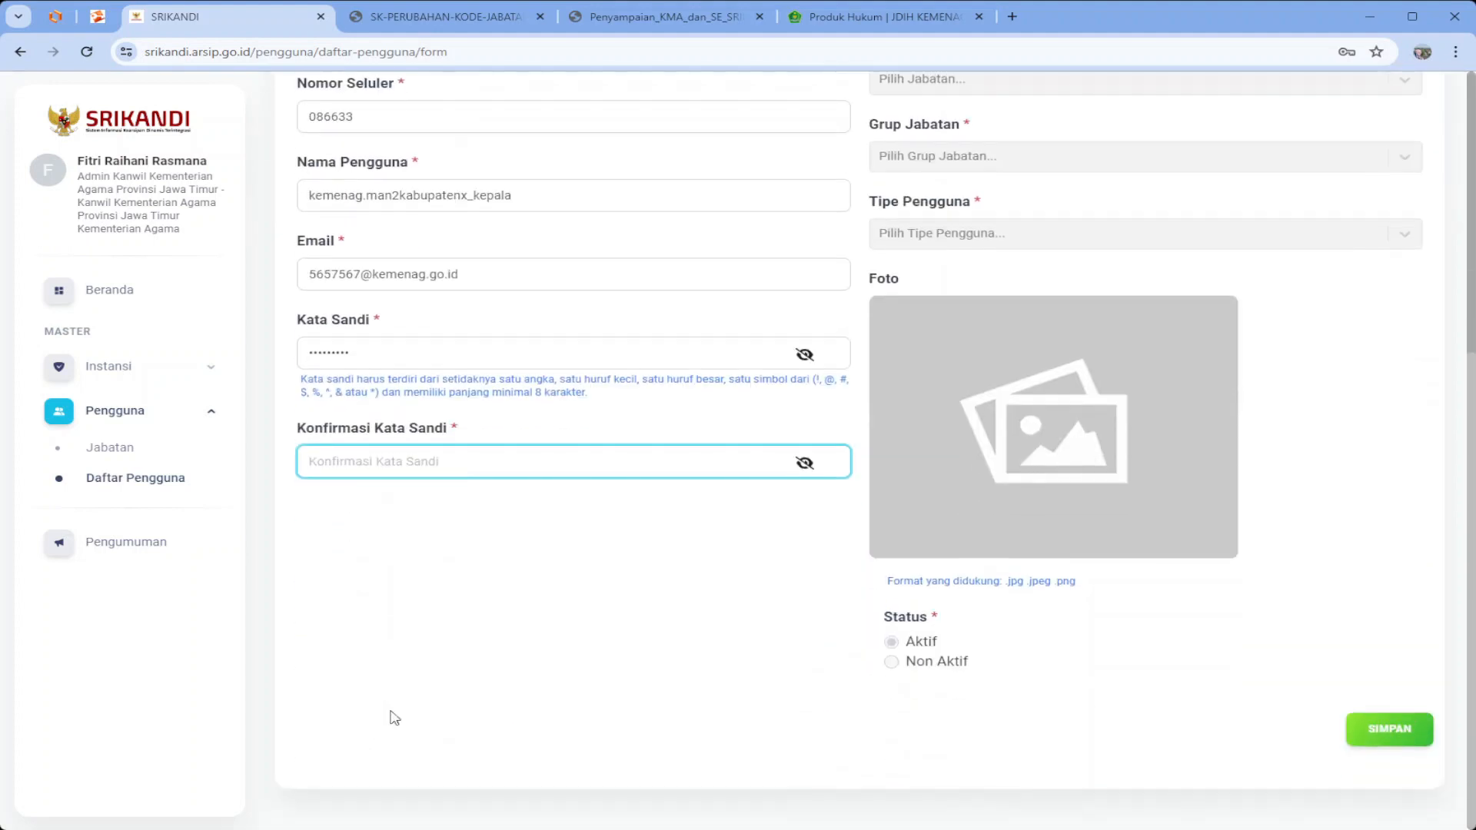
type("•••")
scroll(396, 715, "up", 5)
Grant User access with external letters allowed, and set the work unit to MAN 1 Kabupaten X
left_click(952, 296)
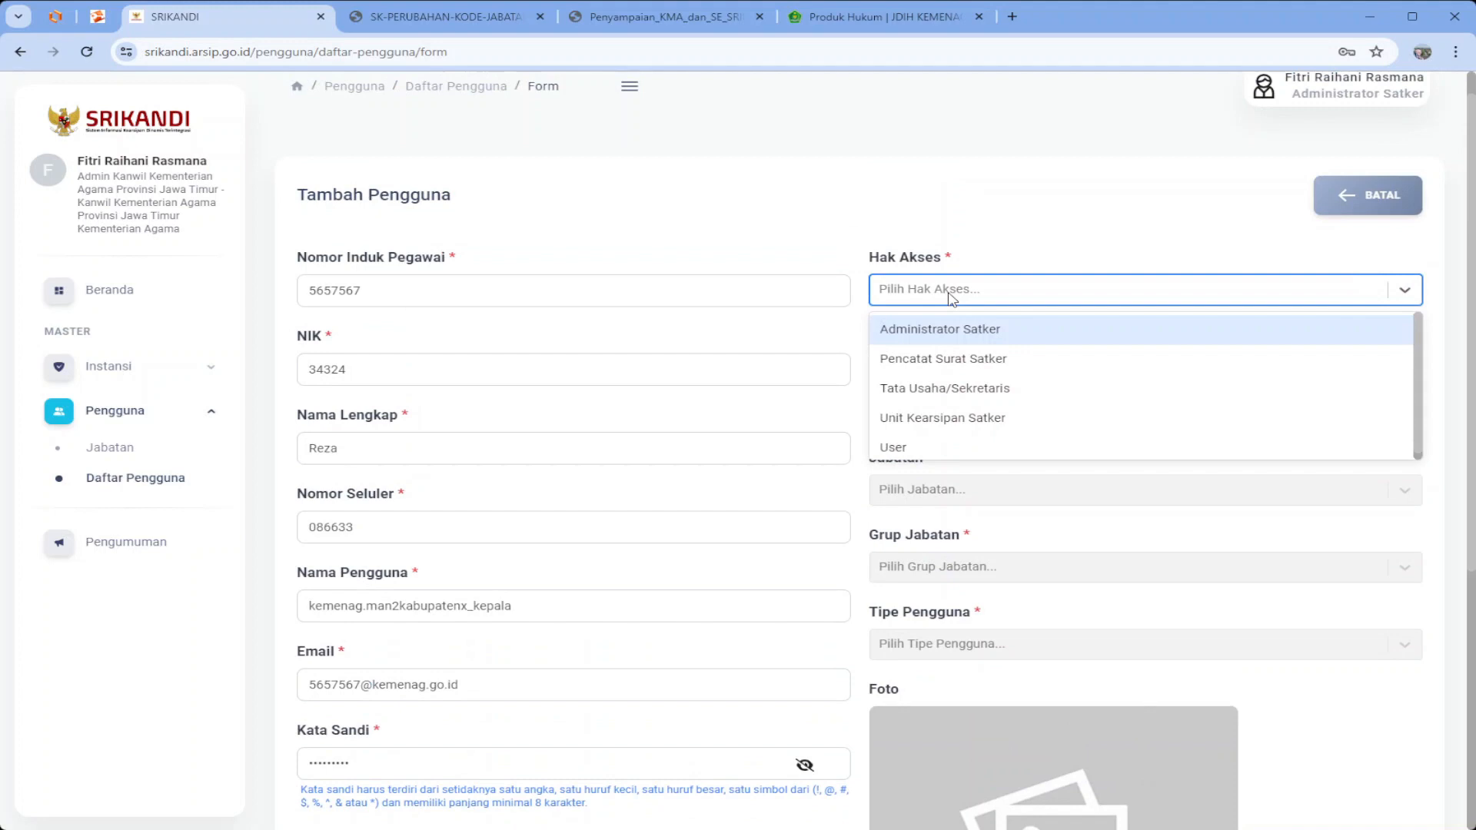
left_click(938, 447)
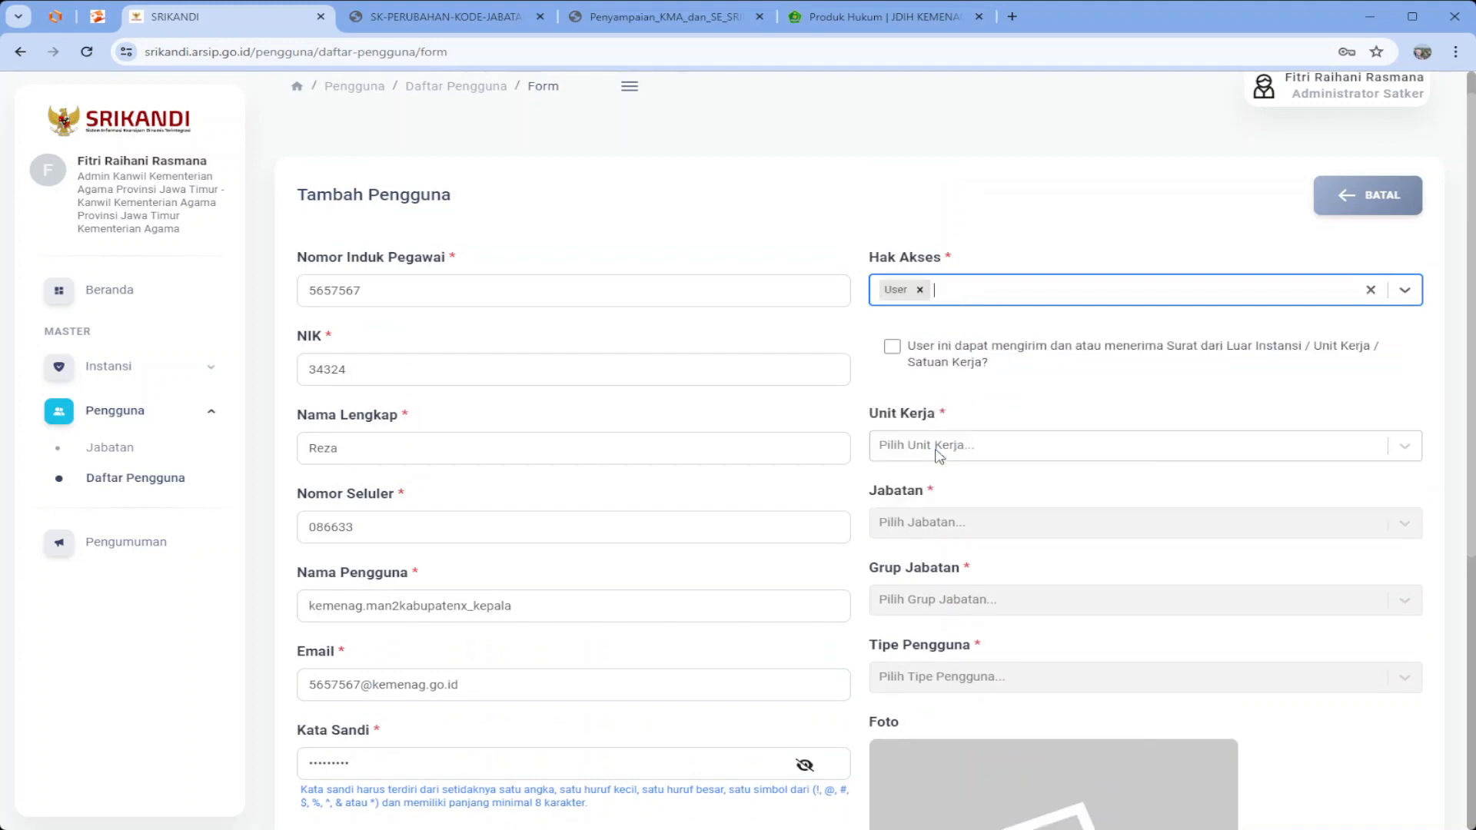
left_click(893, 348)
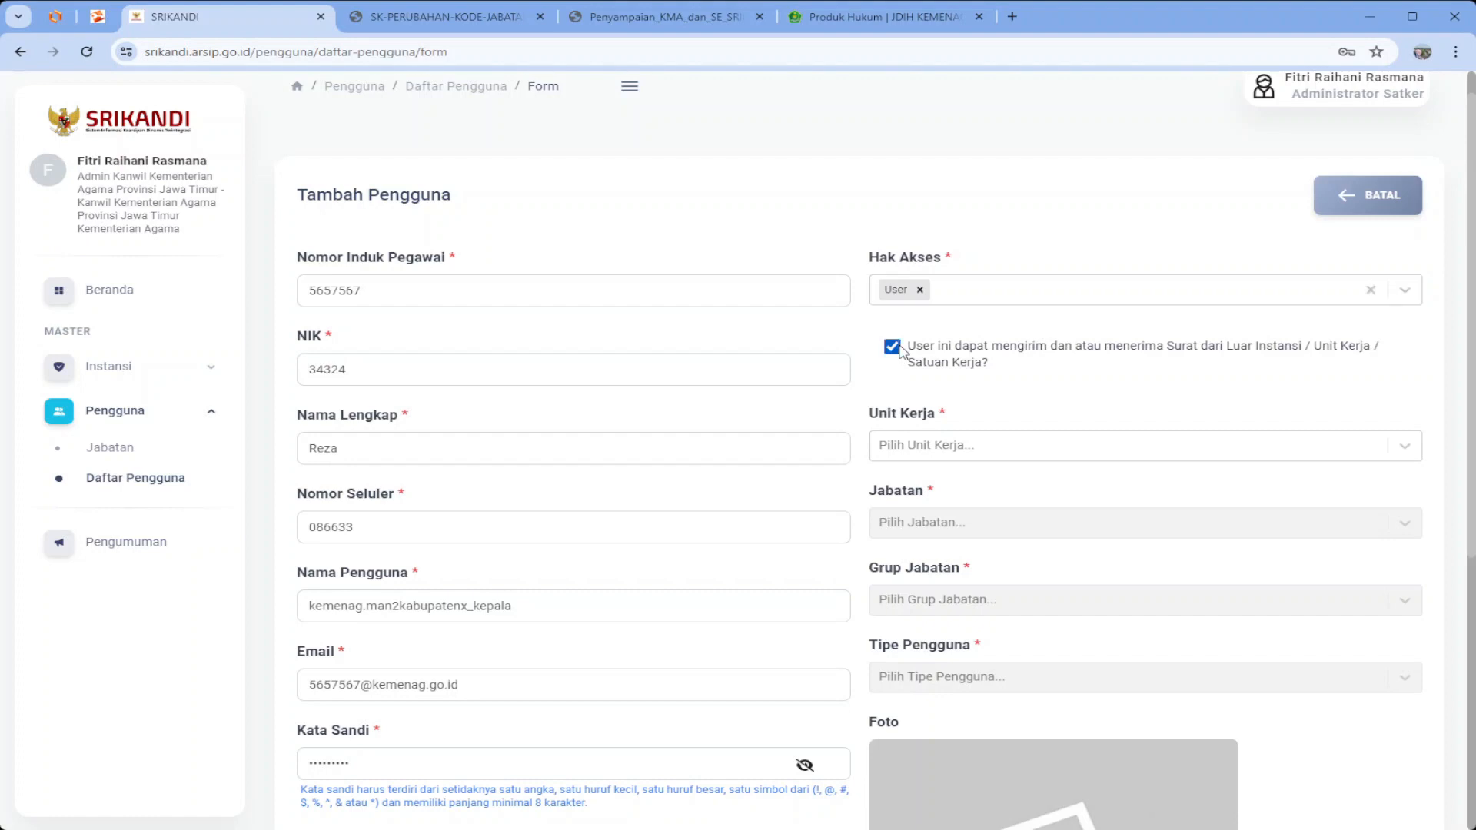
left_click(909, 445)
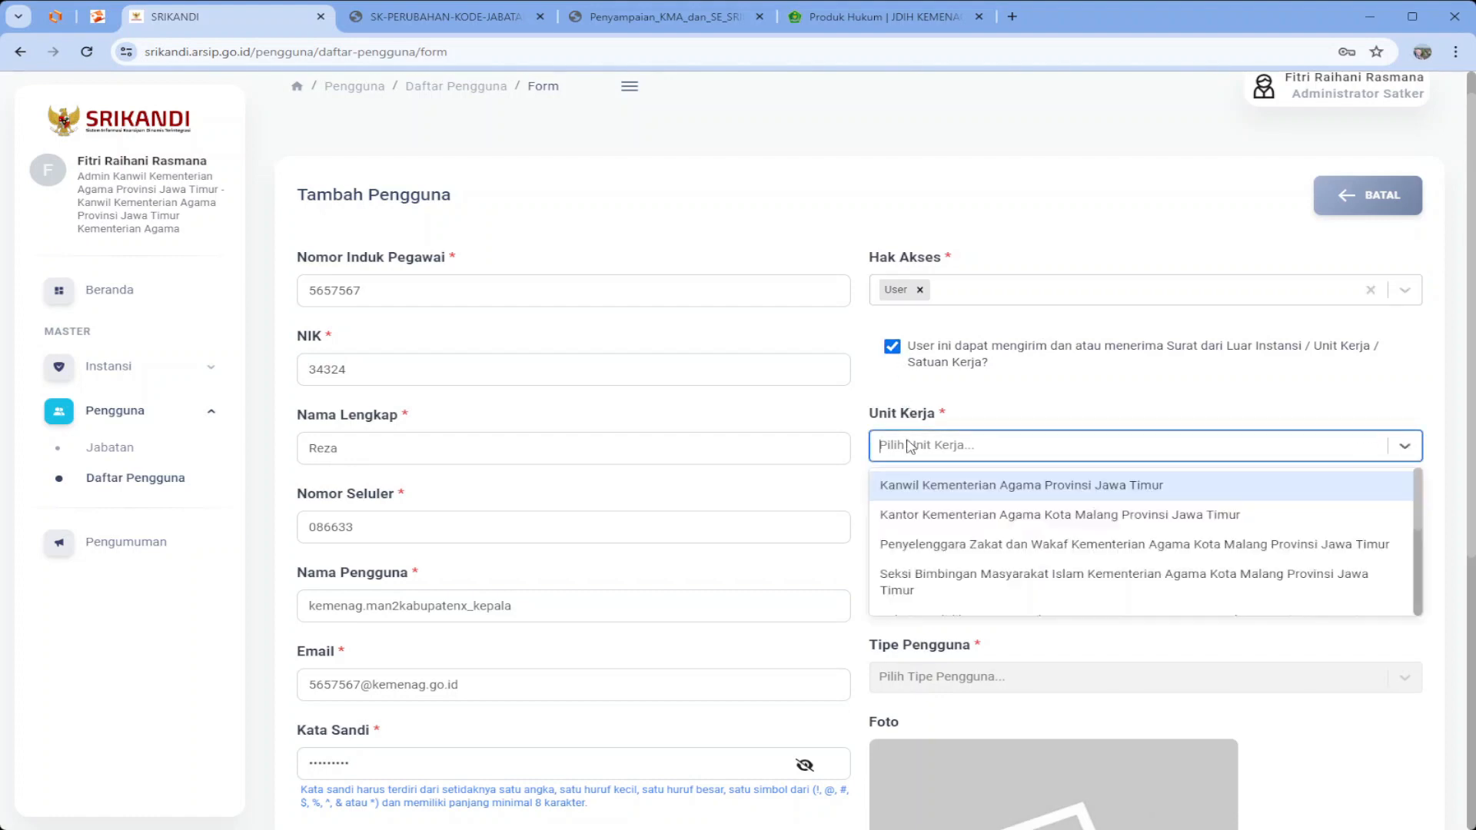
type("kabupate")
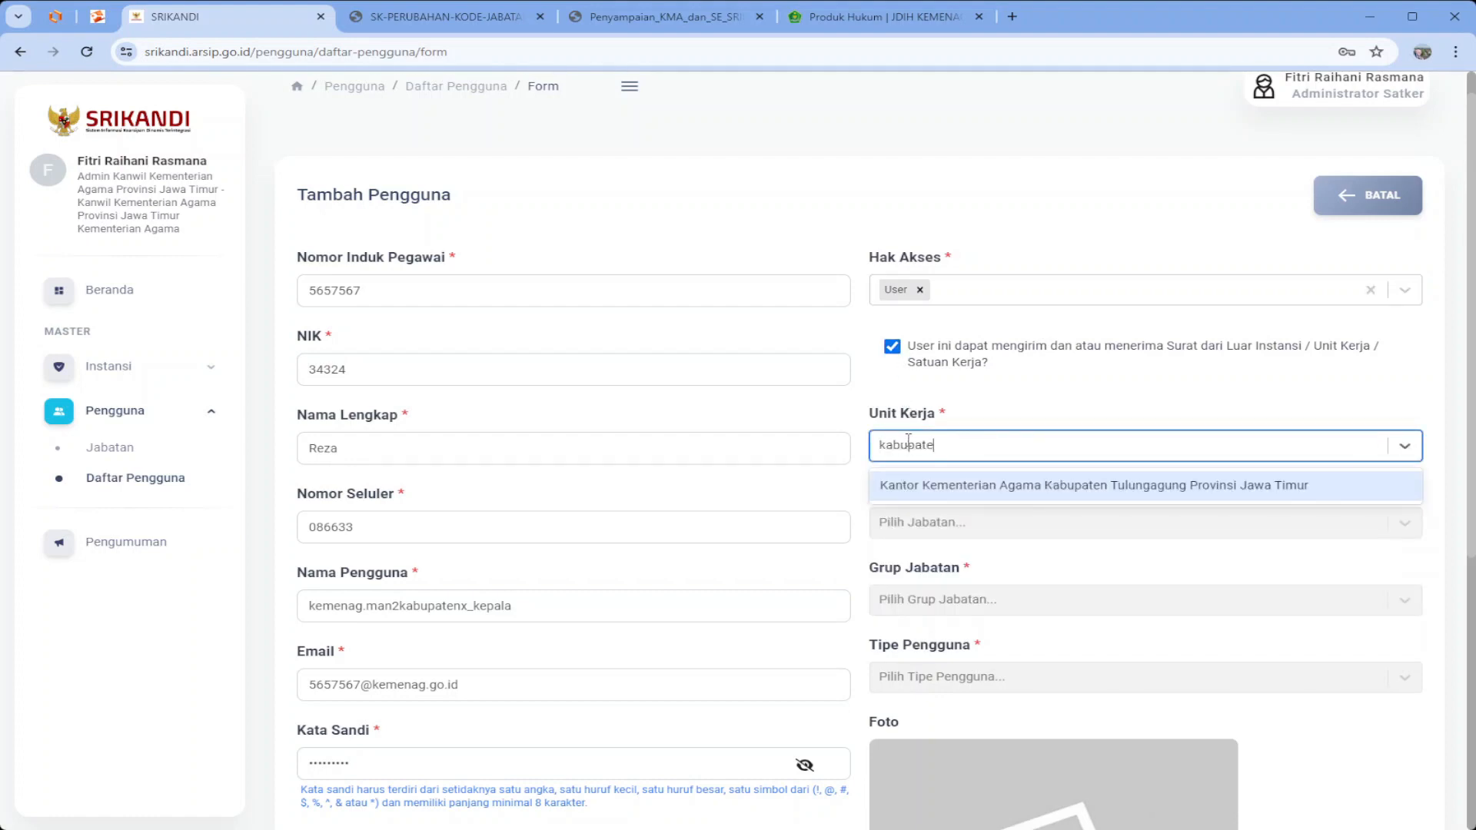
type("n x")
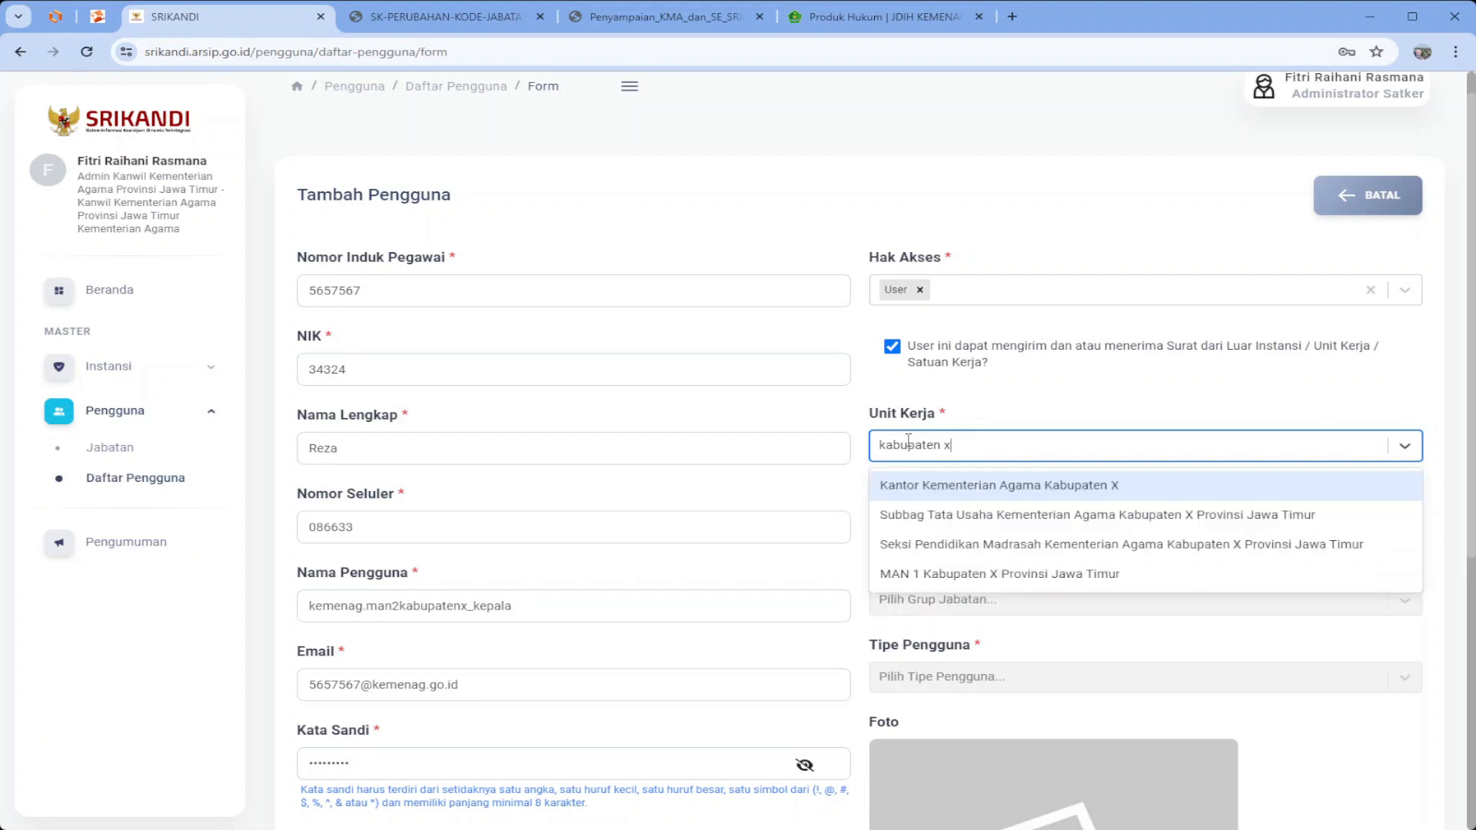
key("Down")
key("Down")
key("Down")
key("Return")
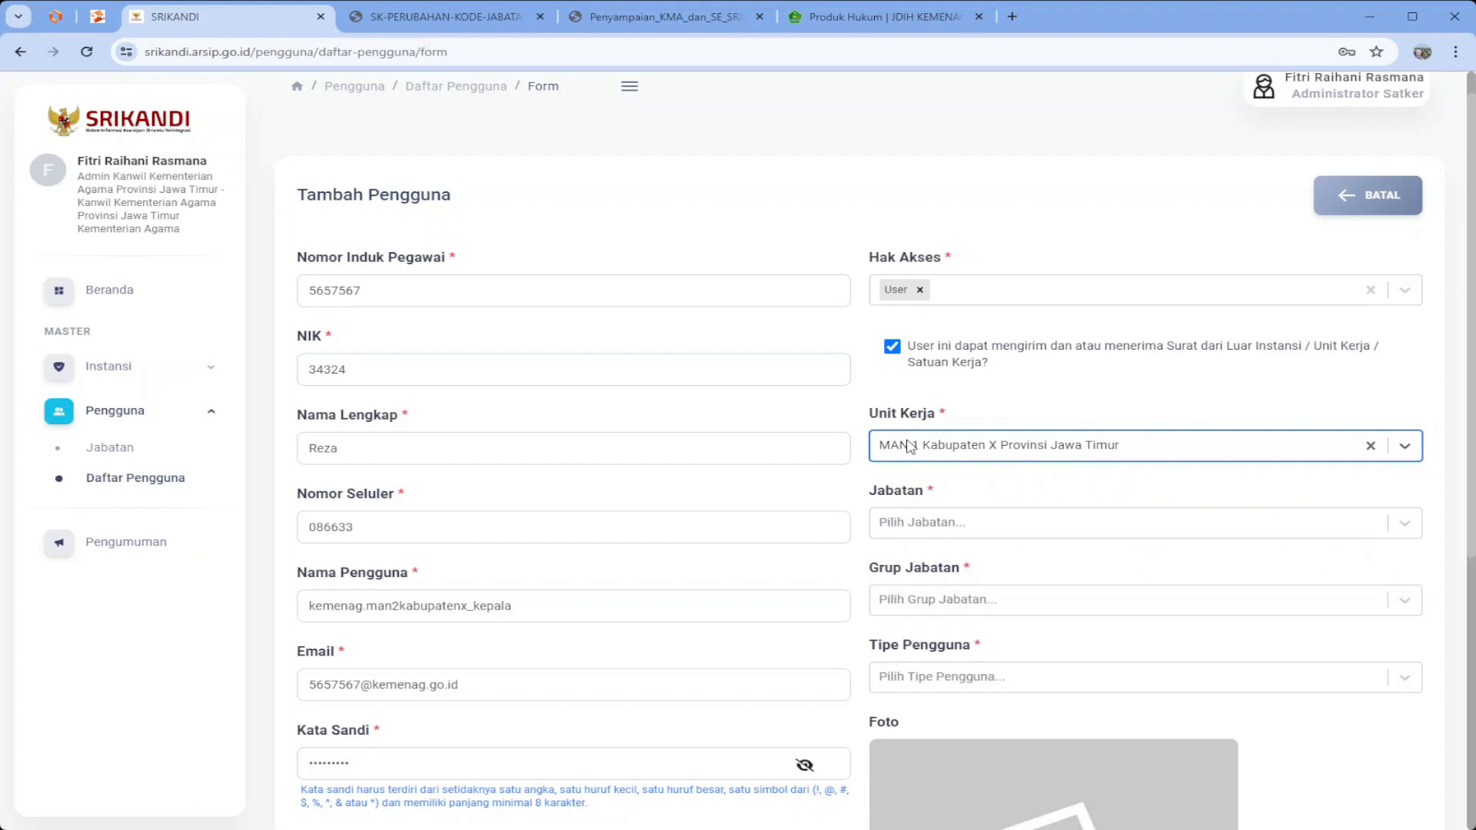
Choose Kepala Madrasah, Fungsional Tertentu and Aparatur Sipil Negara, save, and dismiss the confirmation
left_click(970, 522)
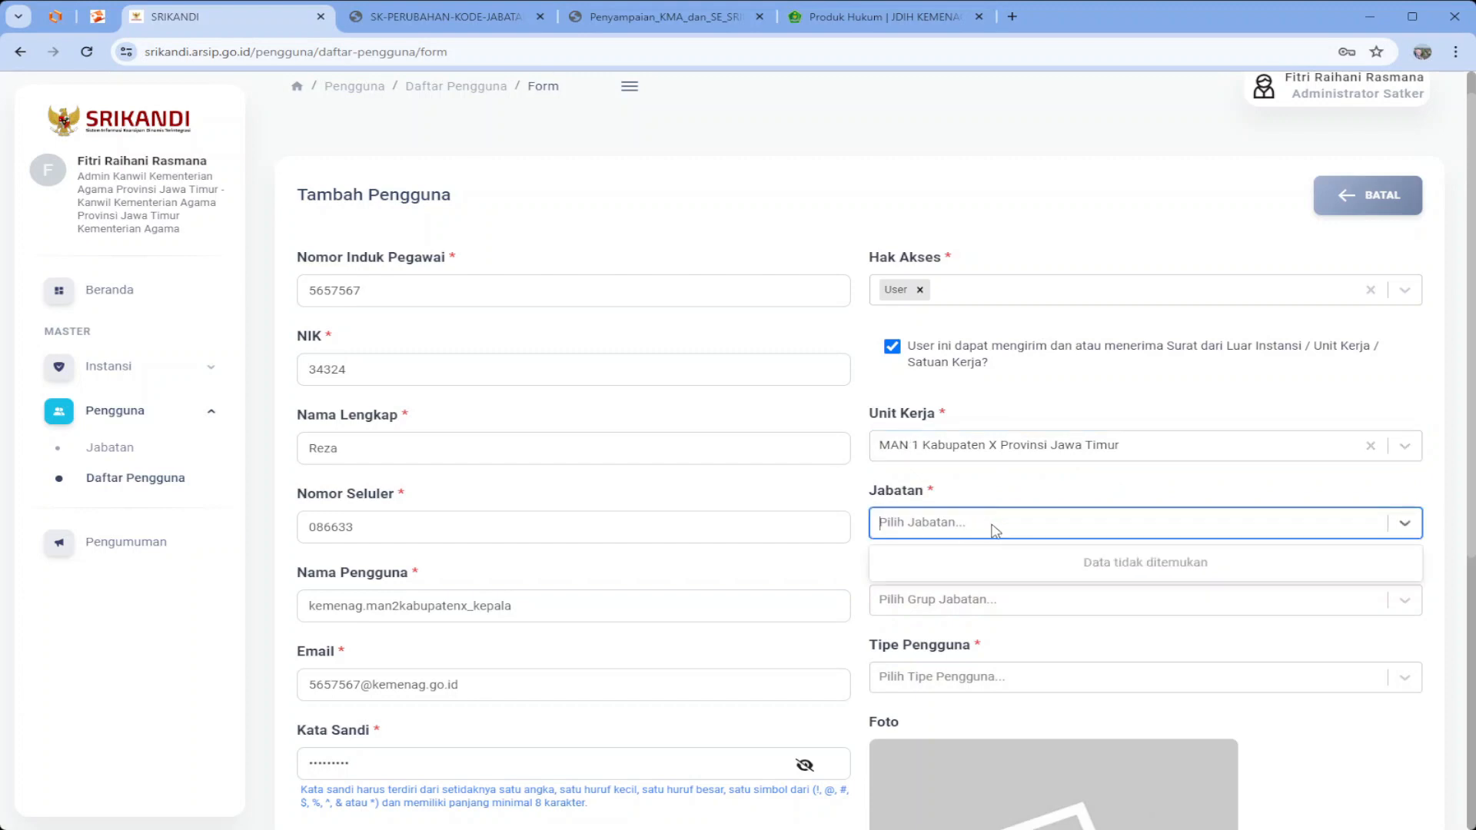
left_click(978, 597)
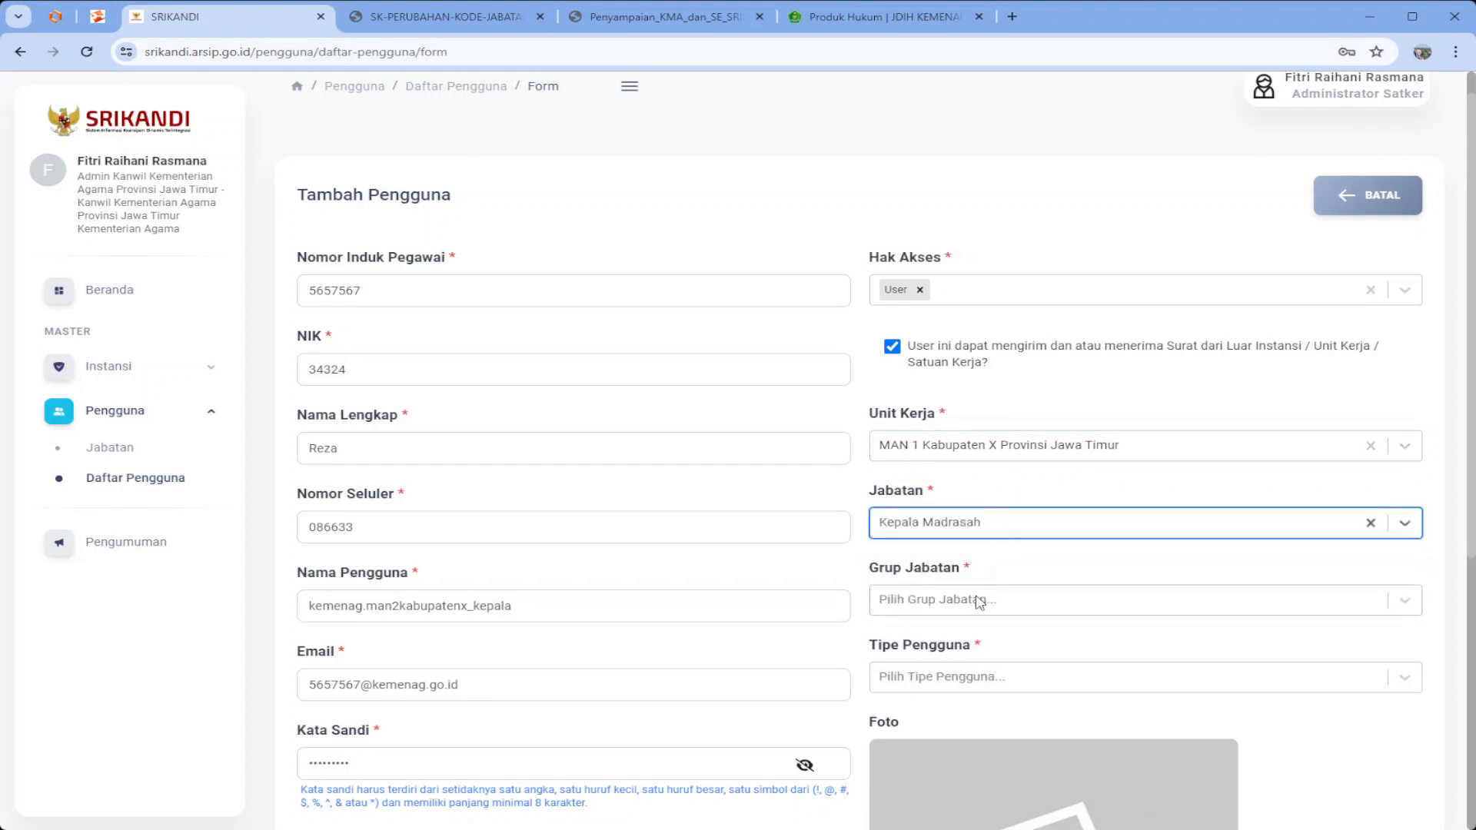
left_click(983, 601)
scroll(976, 561, "down", 5)
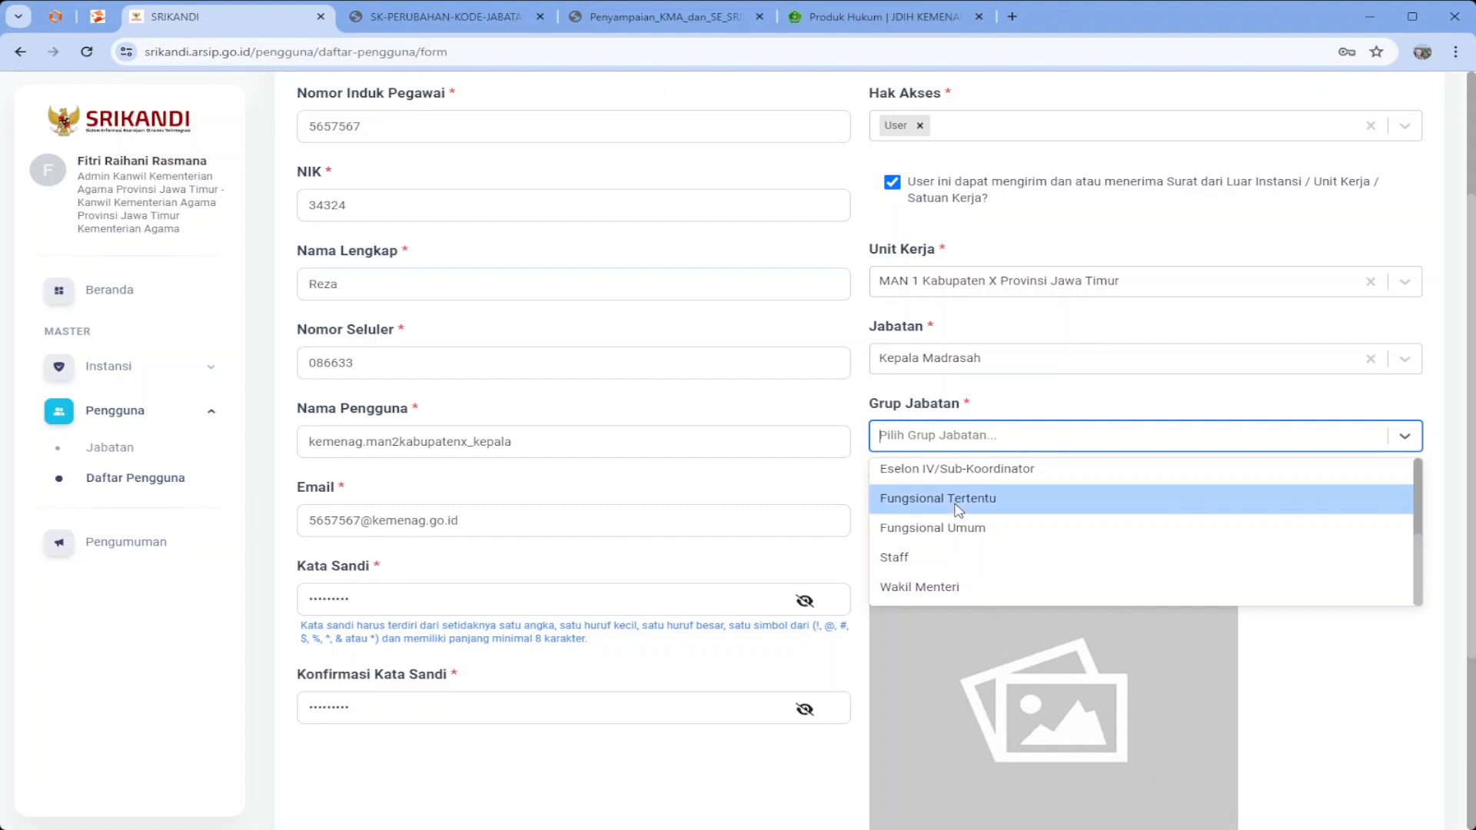
left_click(959, 506)
left_click(960, 513)
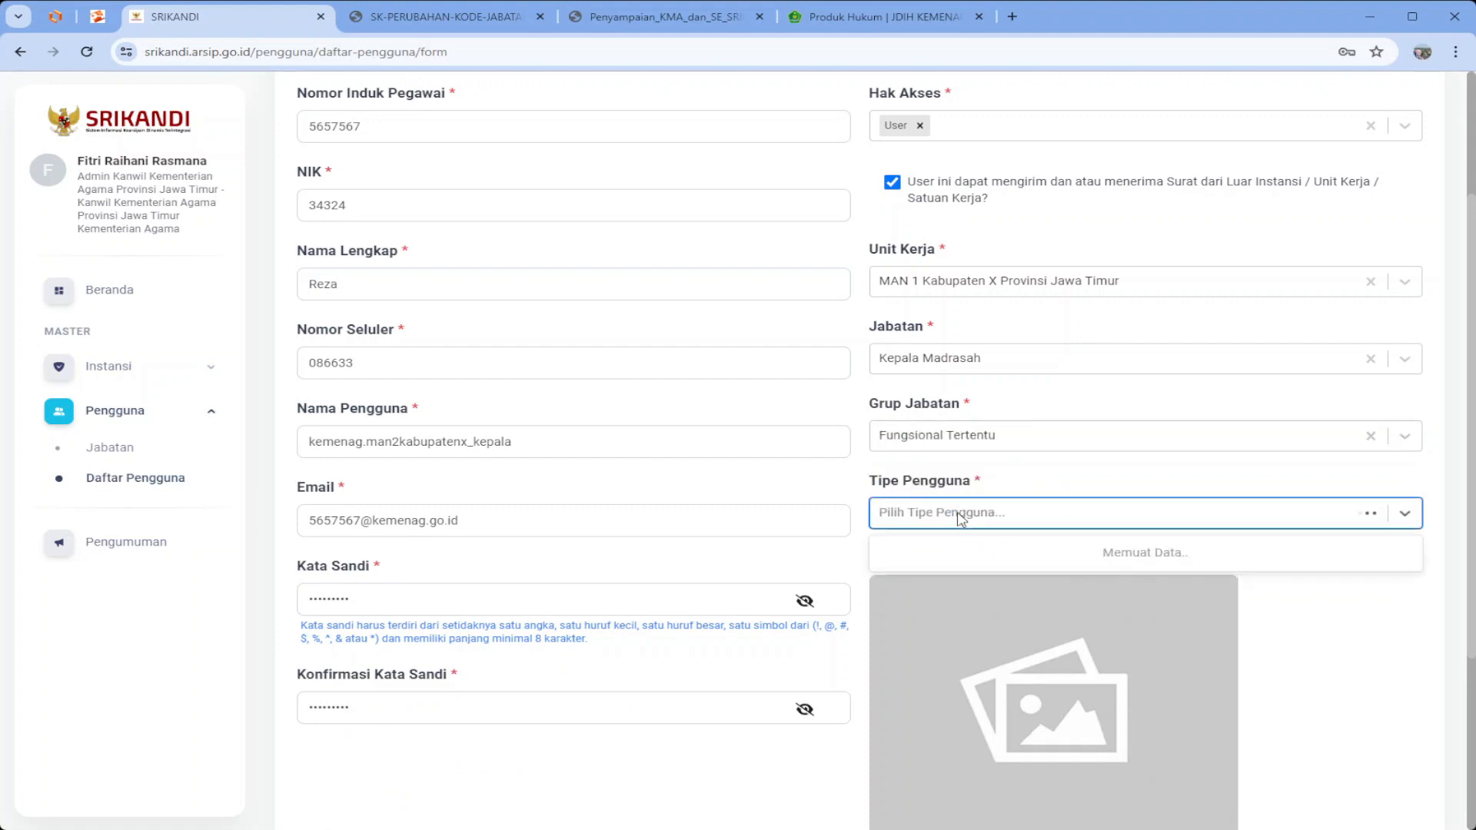
scroll(973, 638, "down", 2)
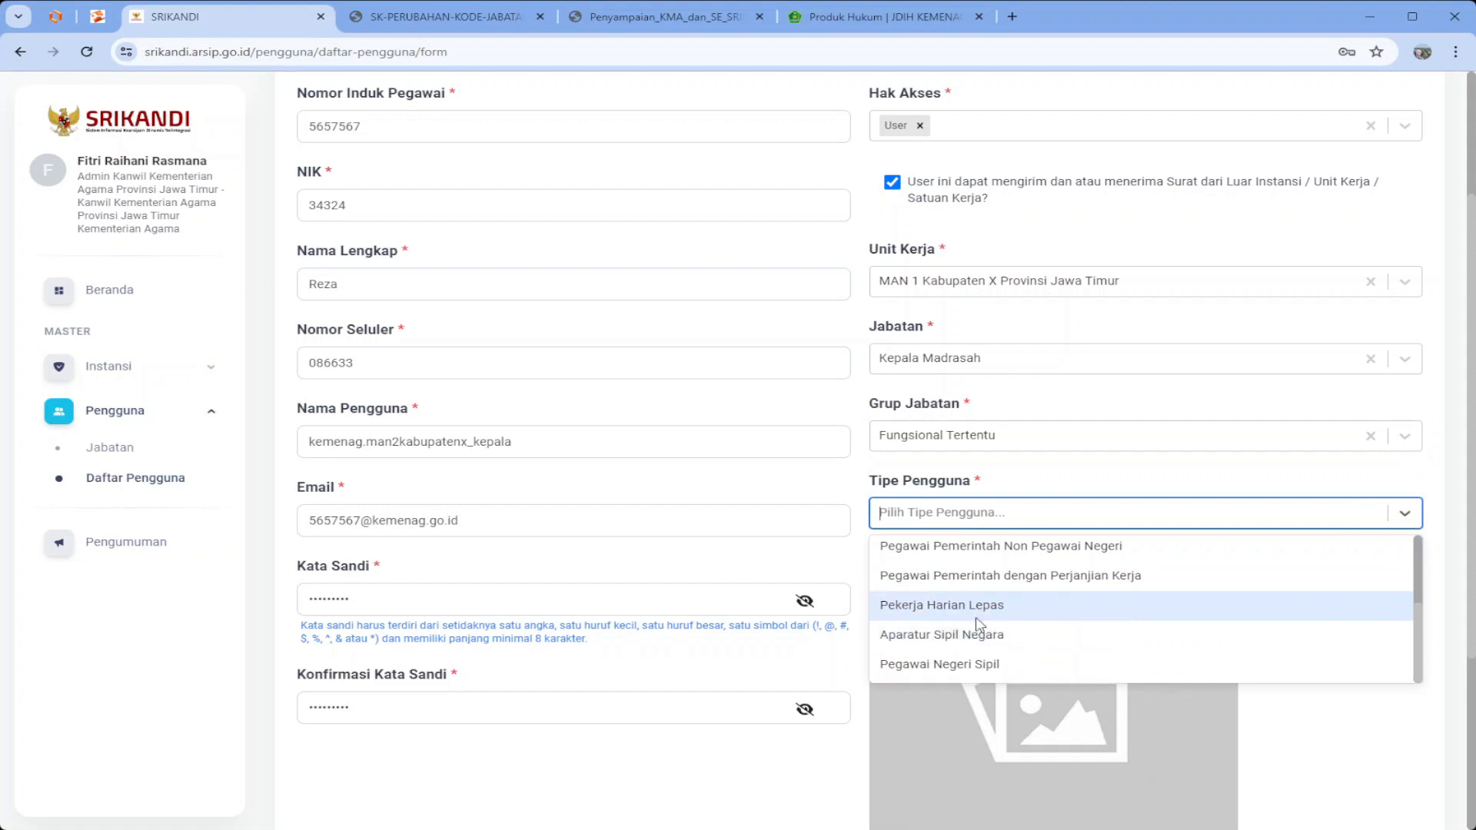
left_click(990, 638)
scroll(999, 642, "down", 3)
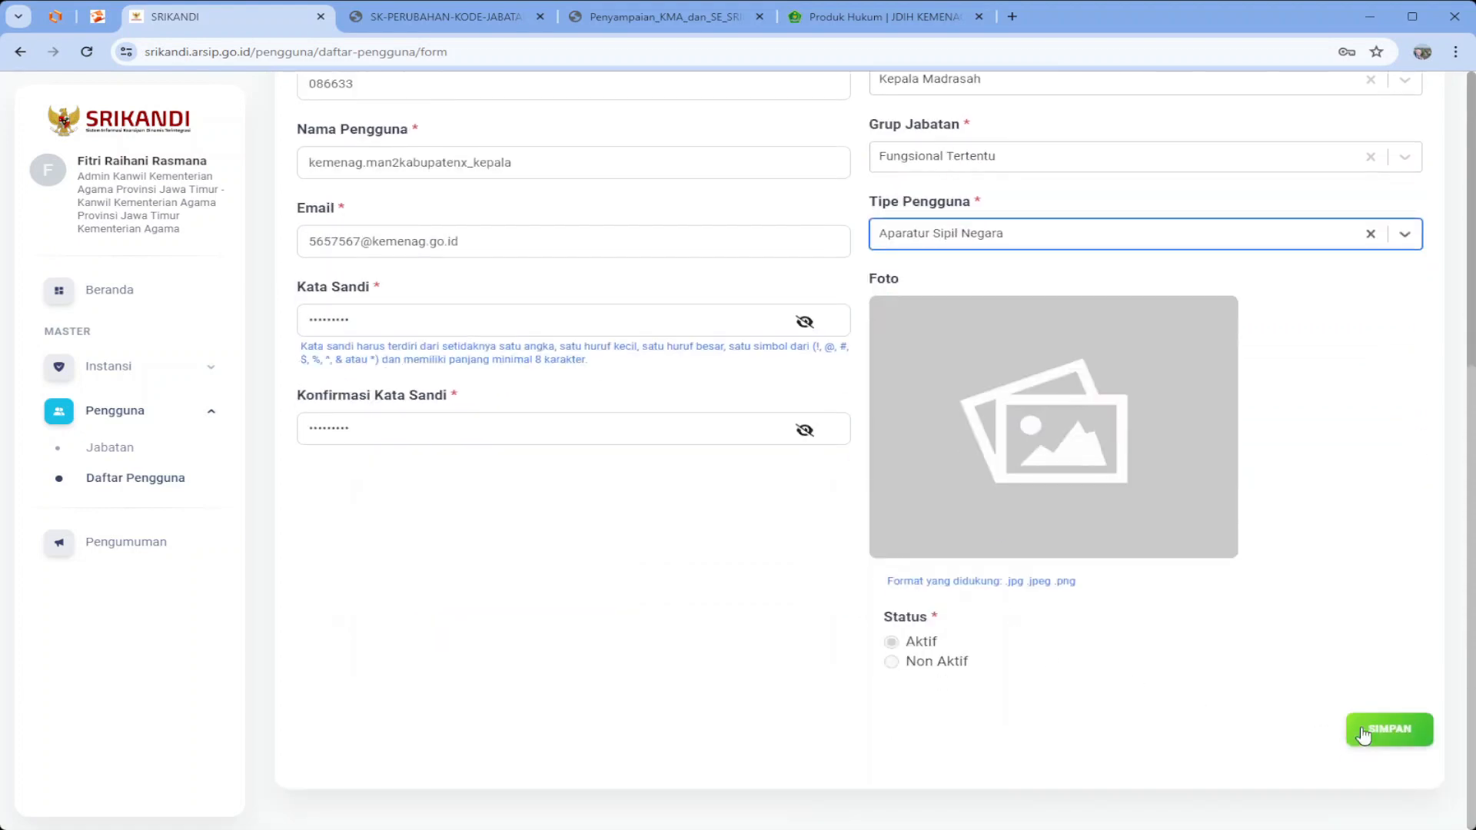
left_click(1405, 733)
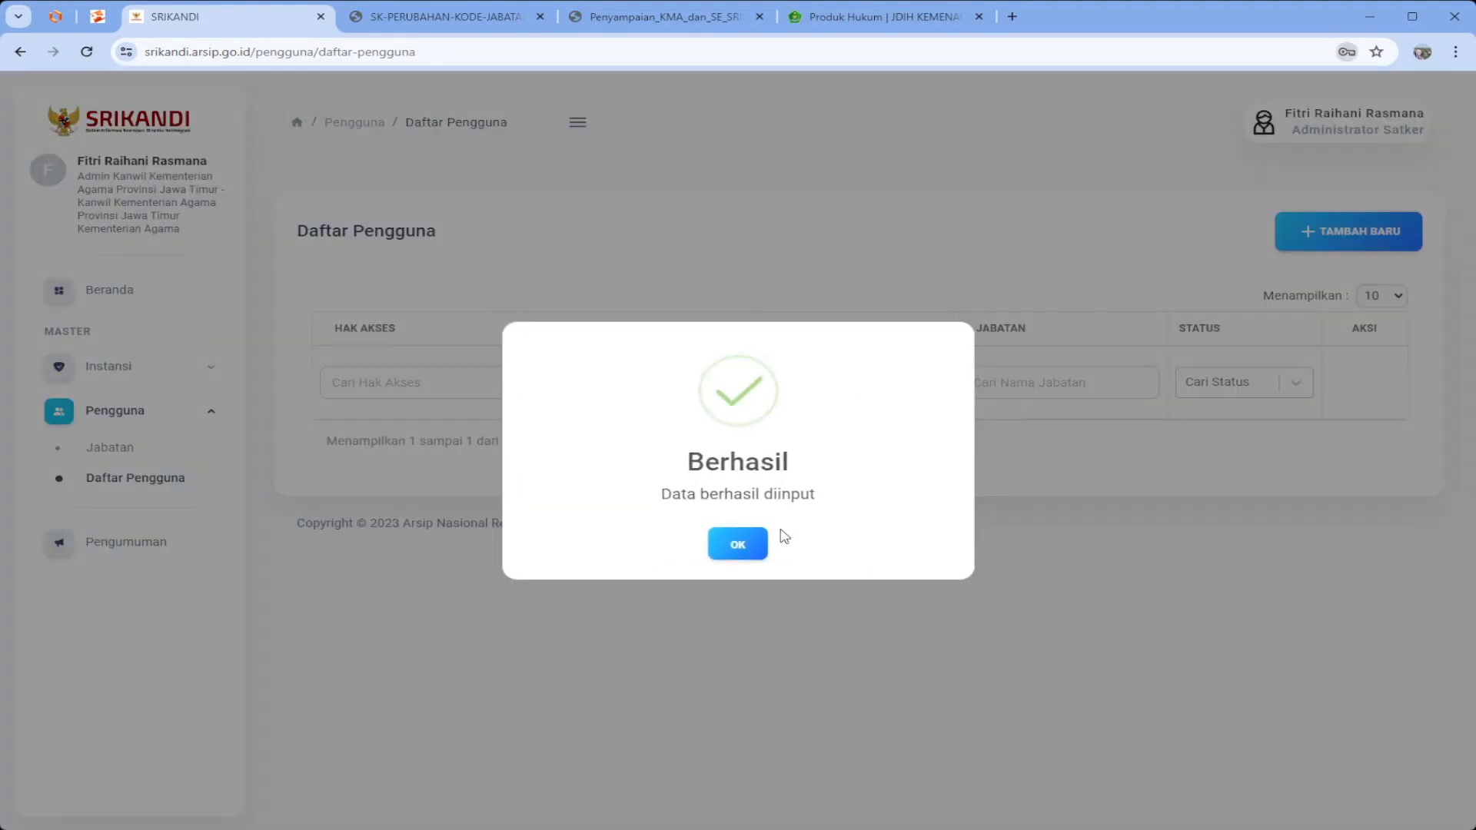
left_click(737, 548)
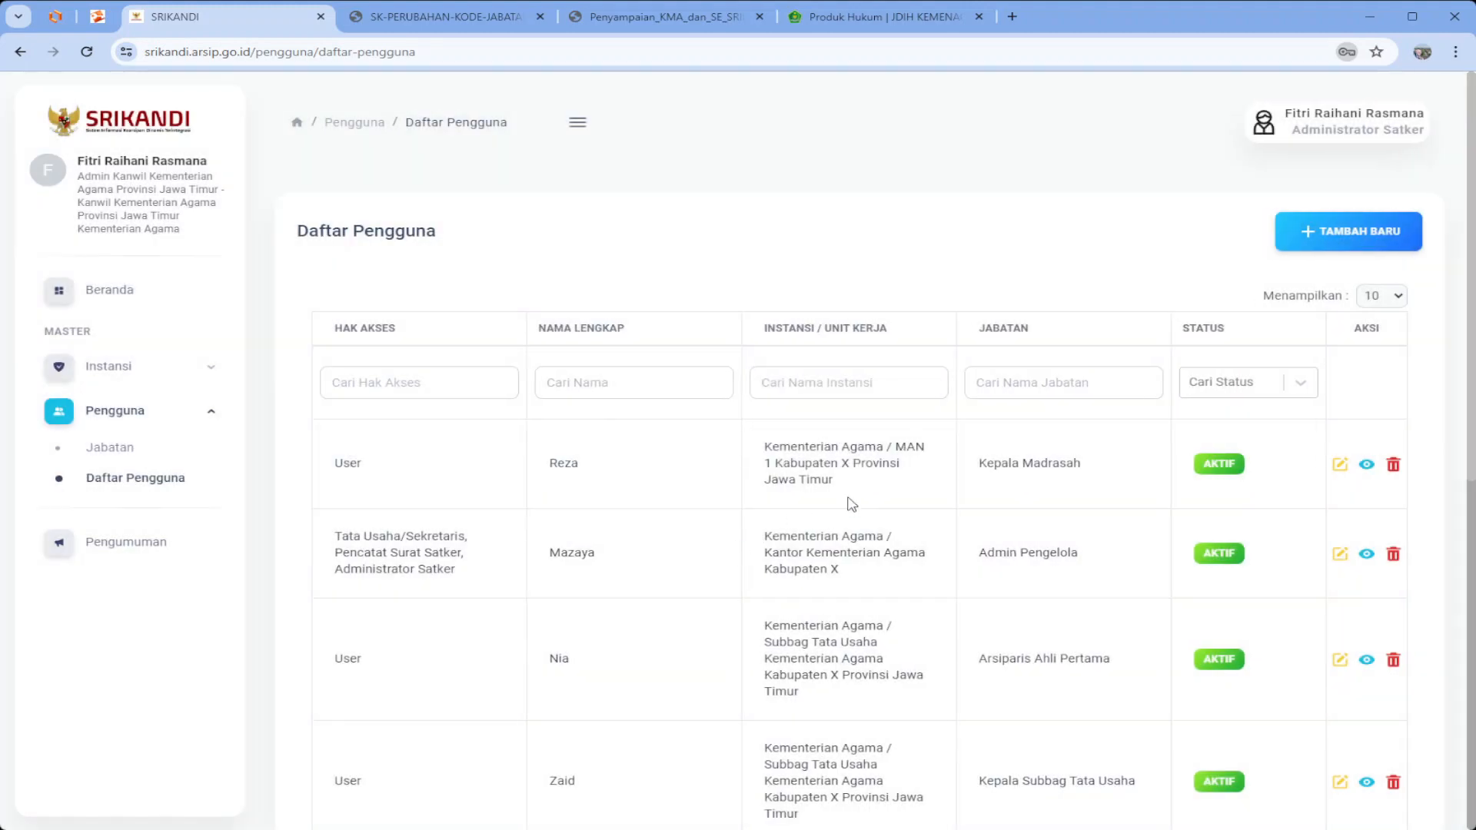